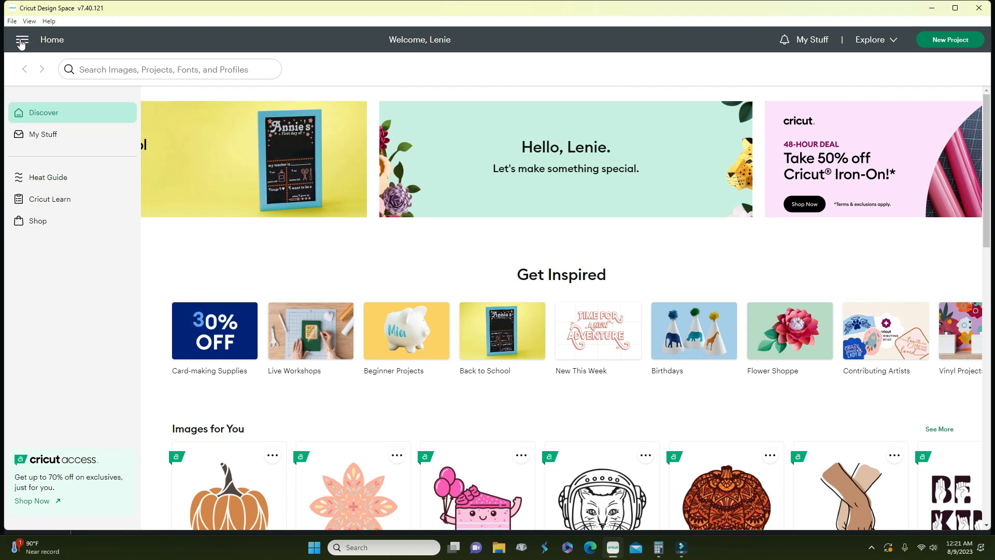
- Check the navigation menu, then browse the Discover home feed
click(21, 44)
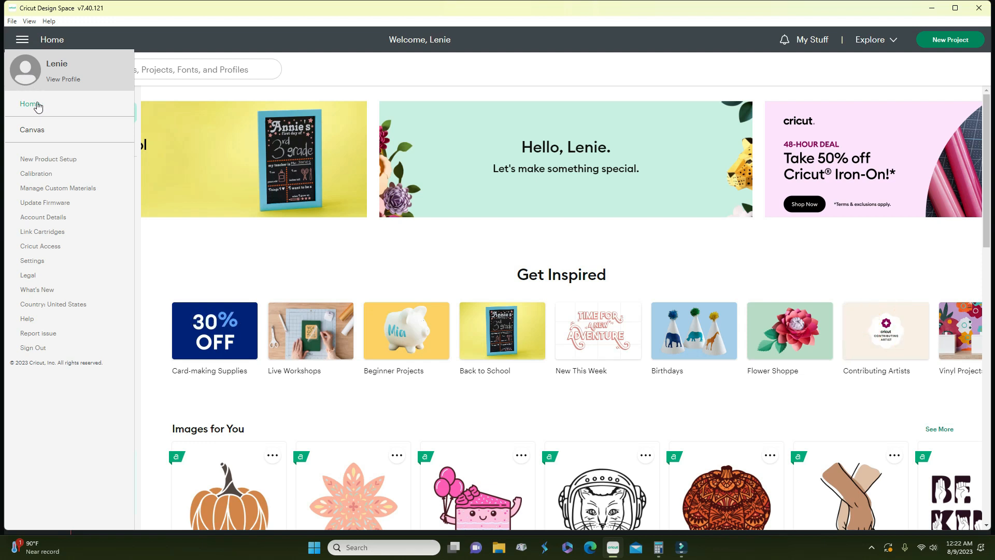
click(150, 86)
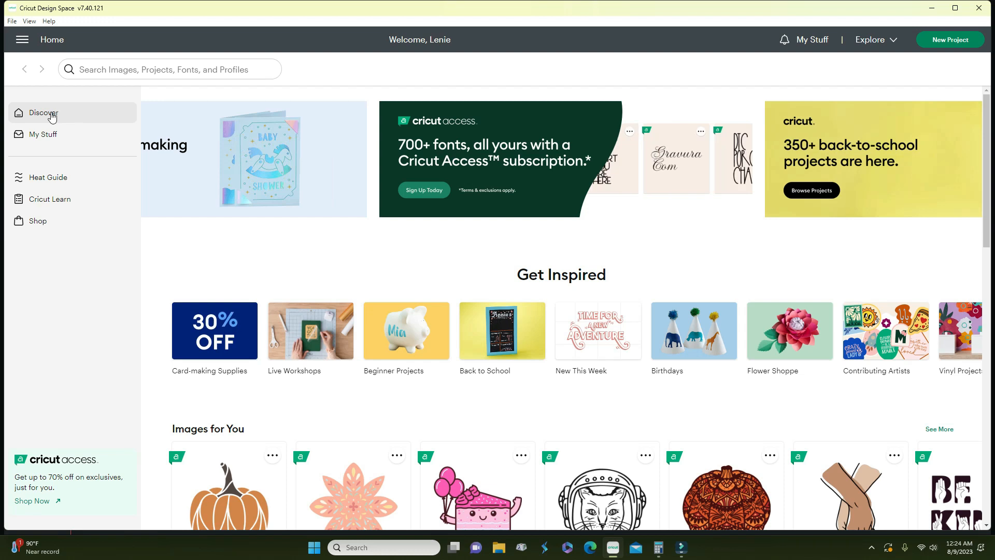
click(51, 117)
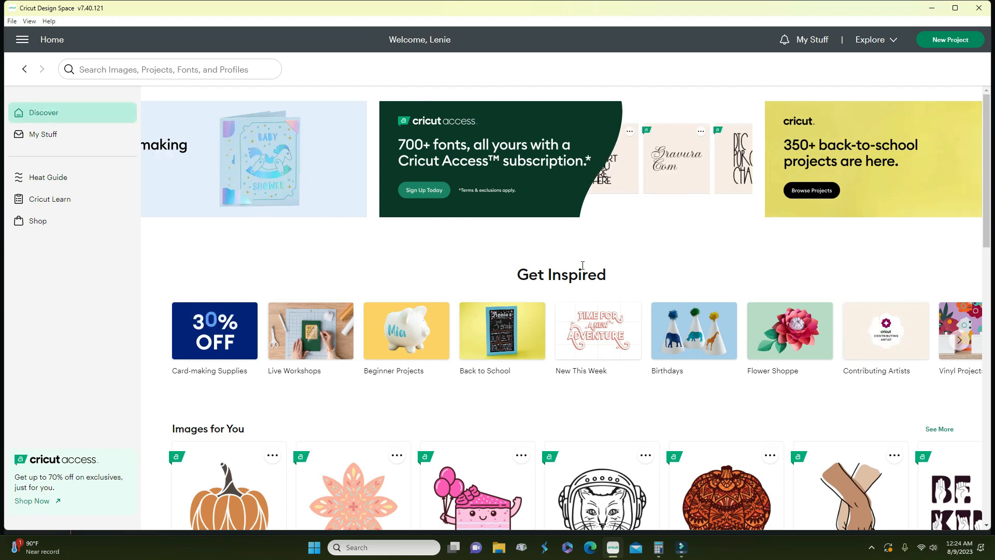
scroll(538, 370, down, 7)
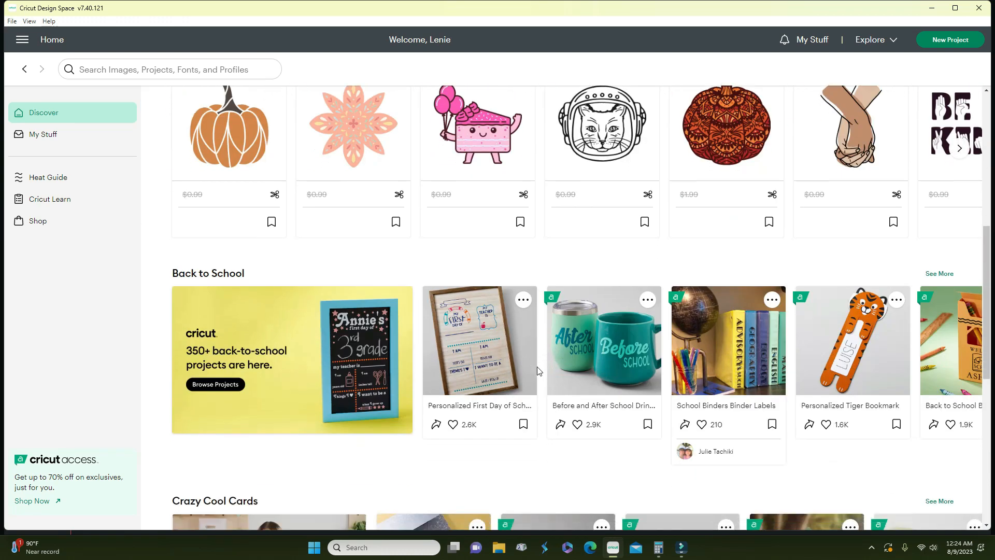
scroll(537, 370, down, 8)
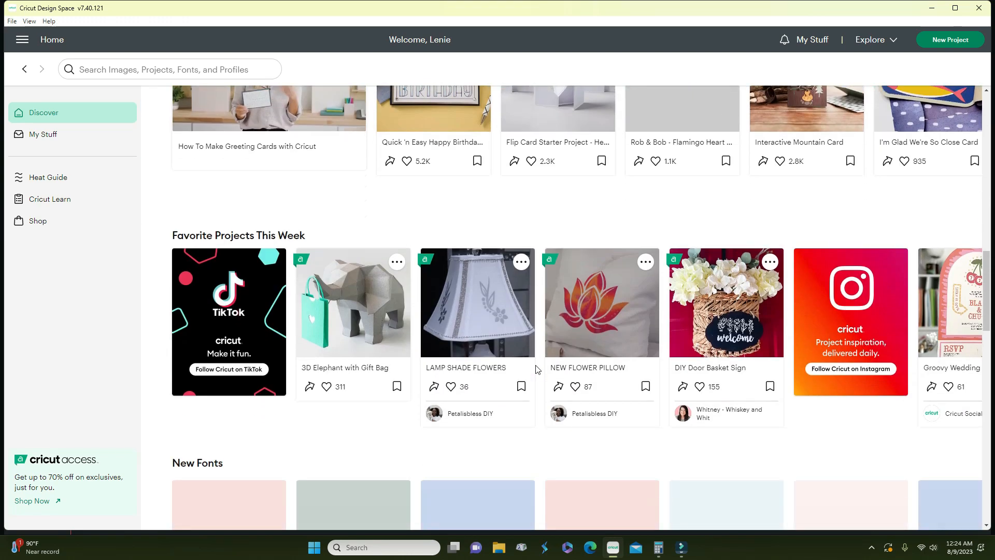
scroll(537, 369, down, 2)
scroll(537, 370, up, 5)
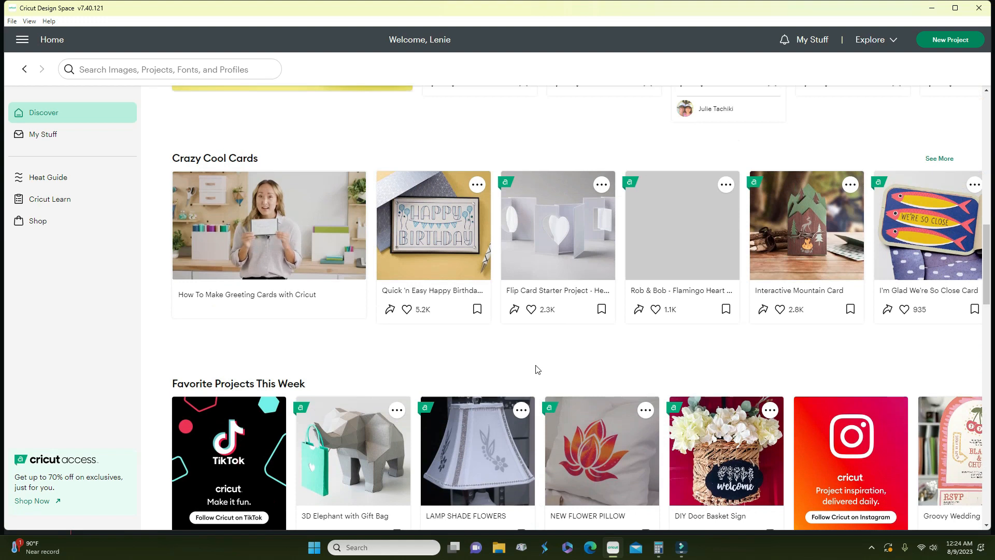
scroll(537, 370, up, 3)
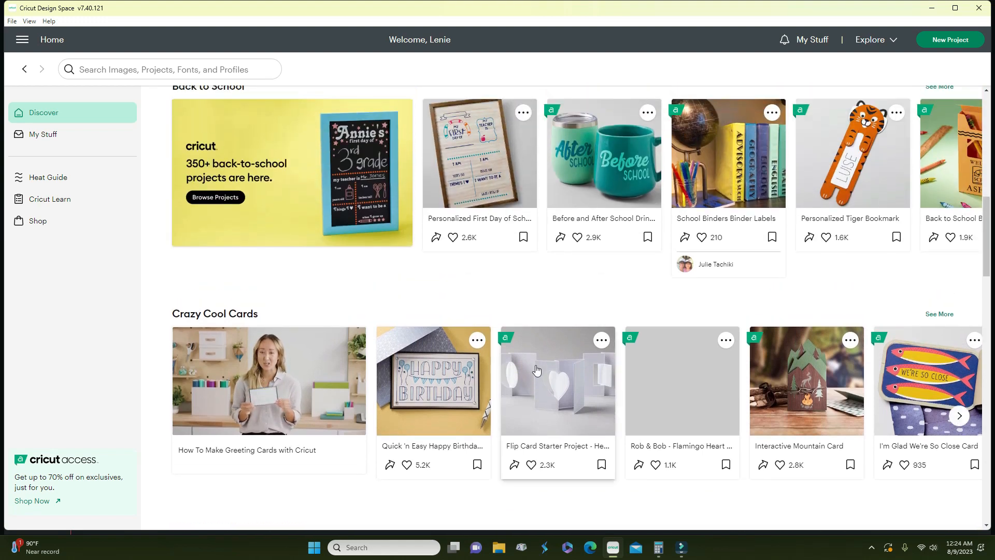
scroll(537, 370, up, 6)
scroll(536, 370, up, 5)
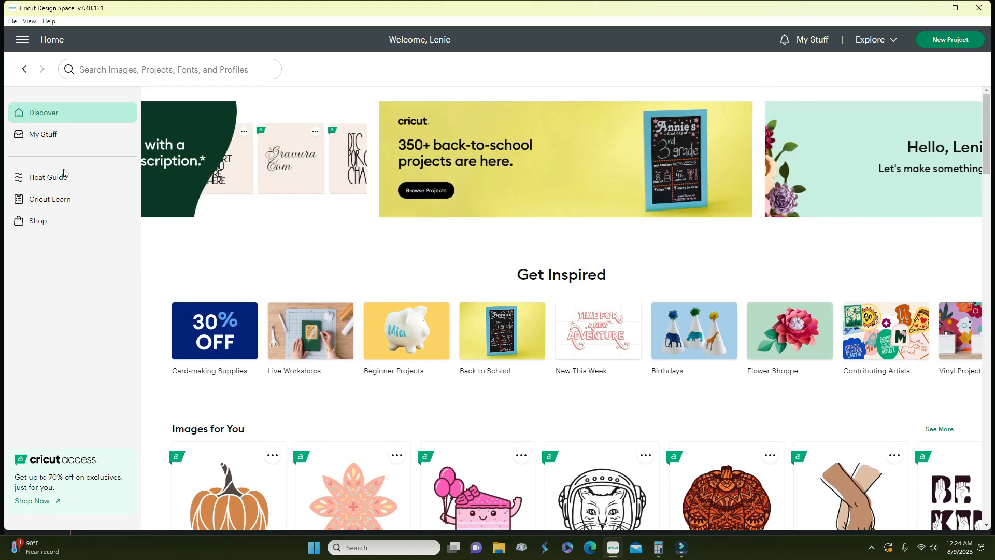
- Browse the saved projects in My Stuff
click(42, 134)
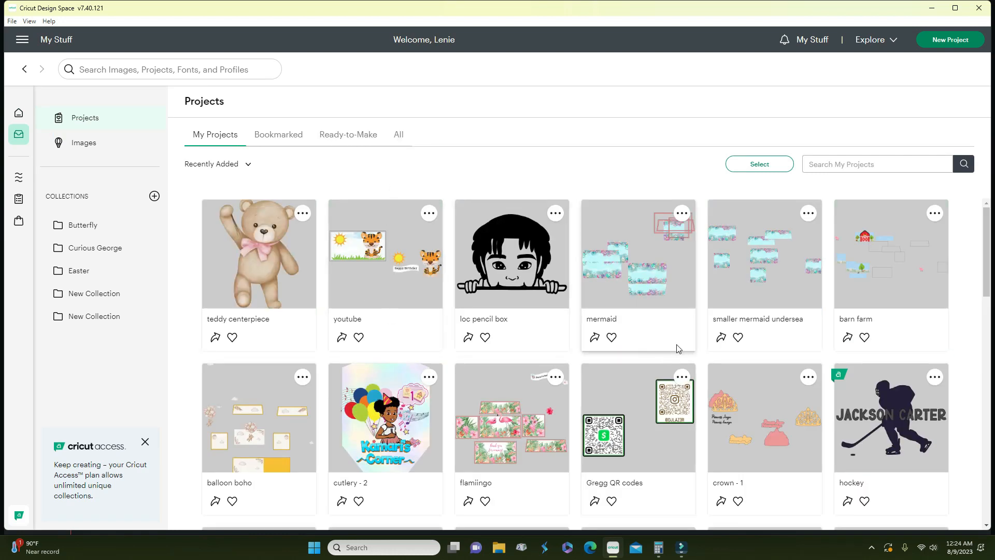
scroll(673, 360, down, 8)
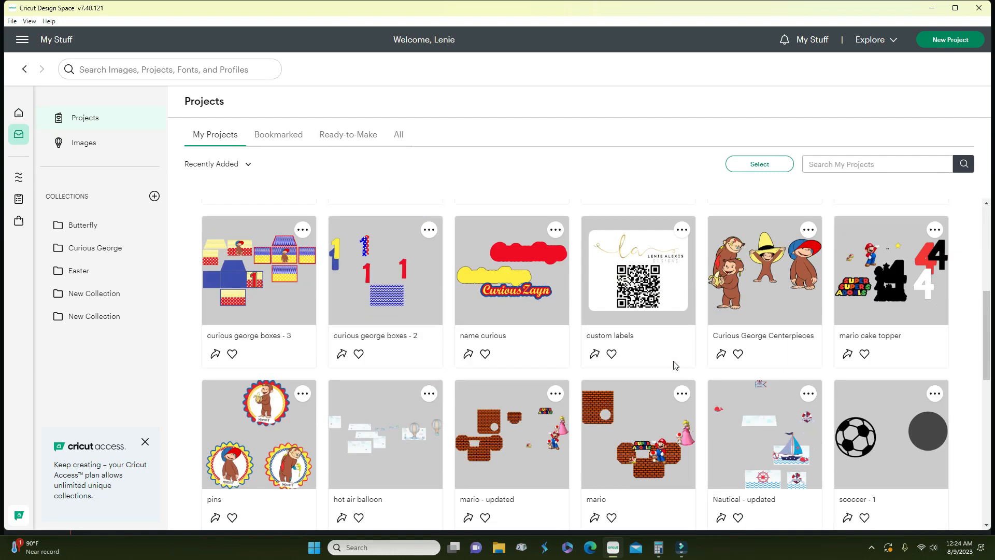
scroll(673, 364, down, 5)
scroll(674, 366, up, 5)
scroll(674, 365, up, 8)
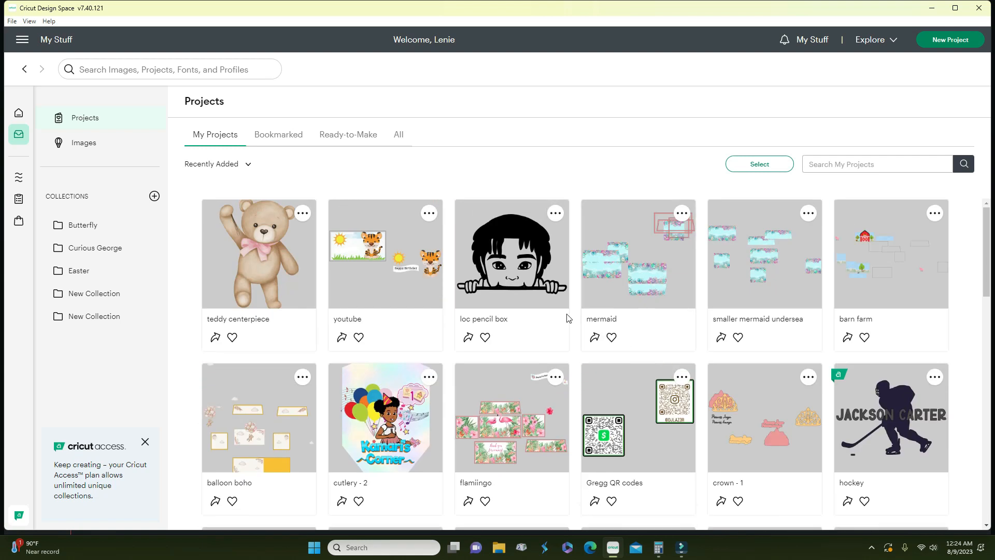
- Return to Discover, look through the Heat Guide, then close its browser window
click(24, 69)
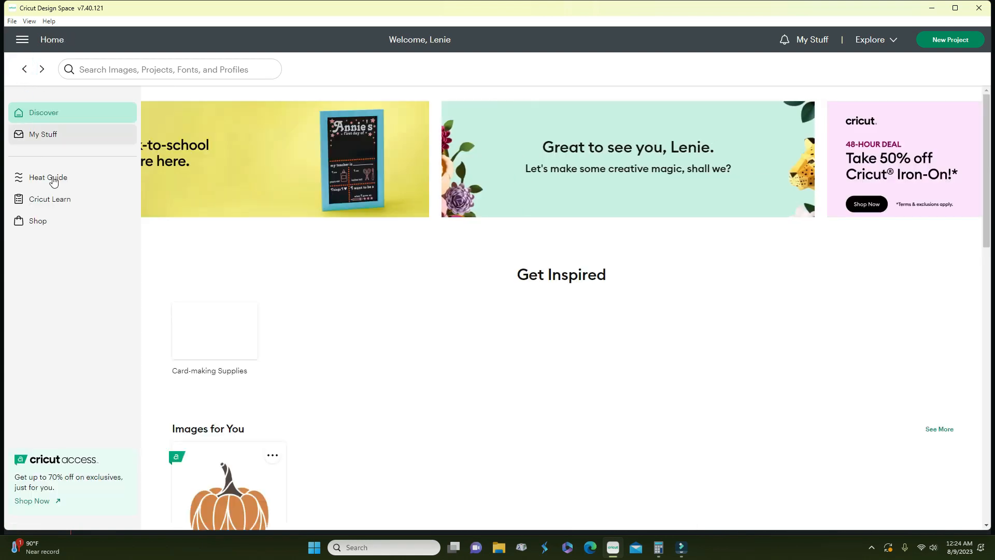
click(50, 176)
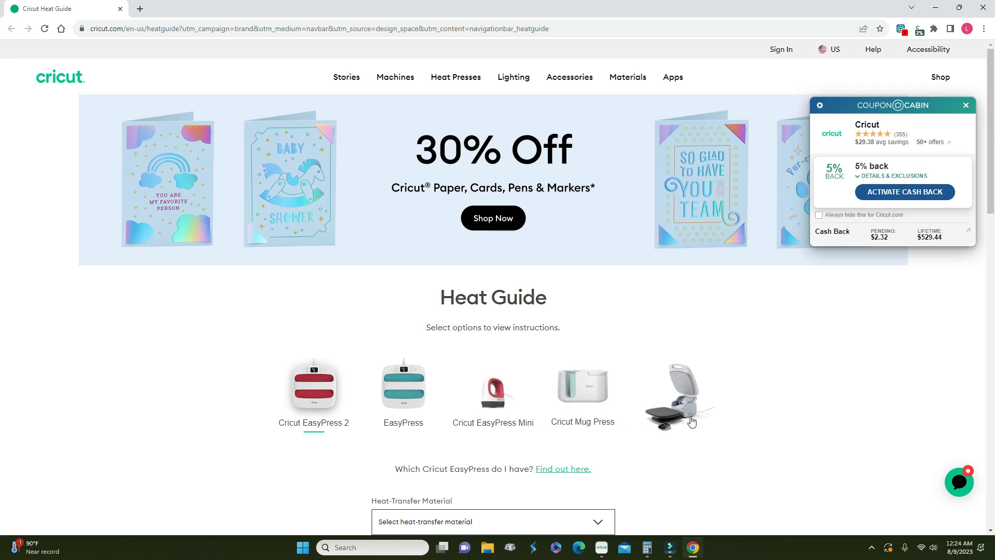
scroll(684, 422, down, 3)
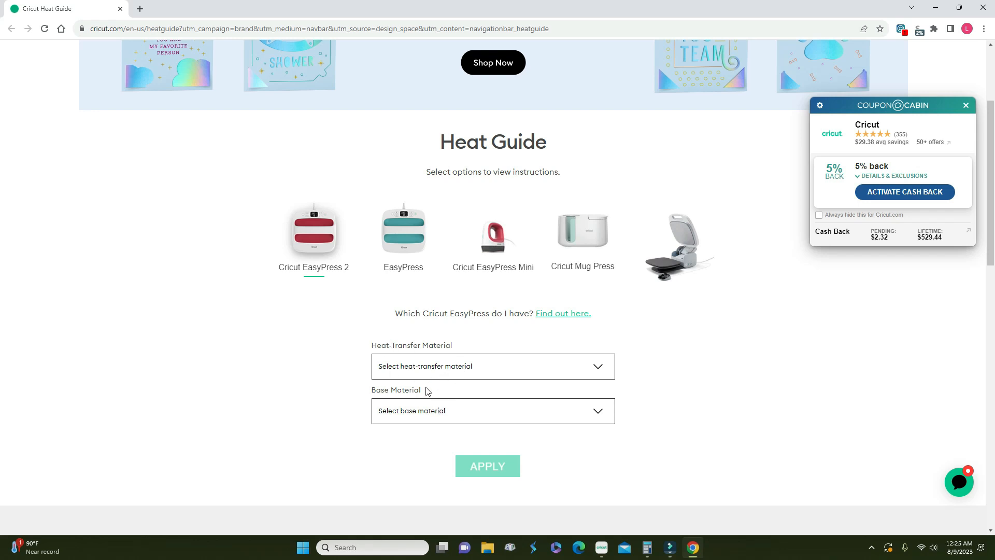
click(983, 8)
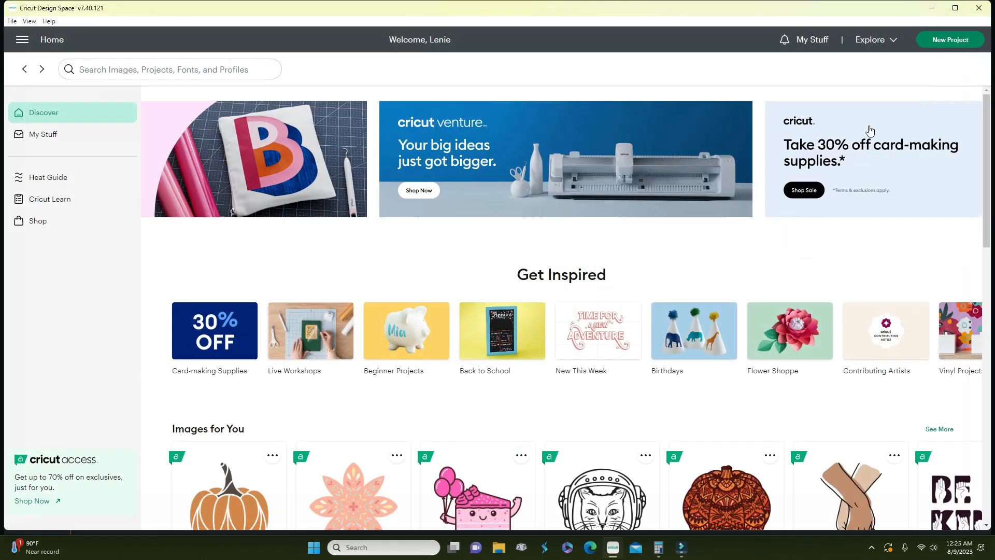
- Open the Cricut Learn tutorials site and scroll down through it
click(66, 201)
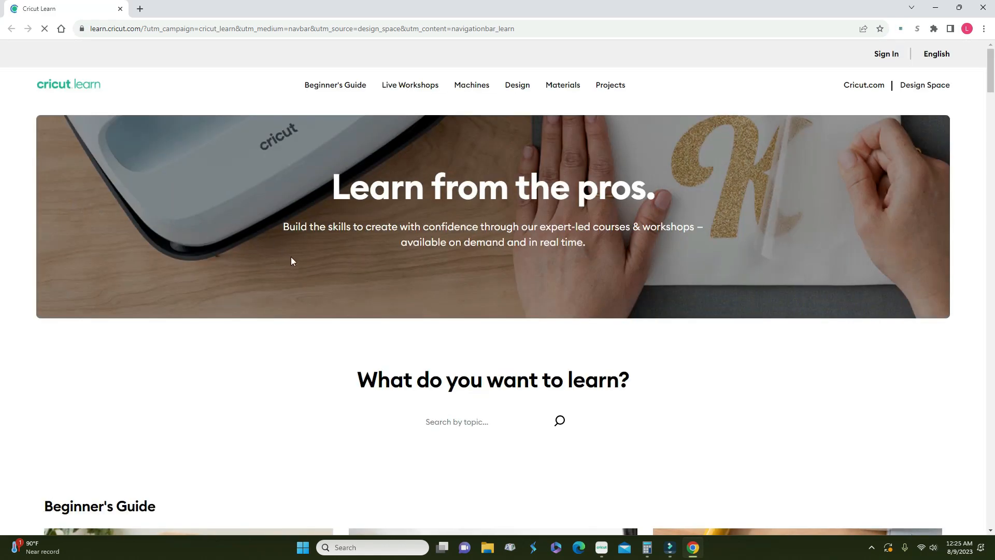
scroll(291, 258, down, 8)
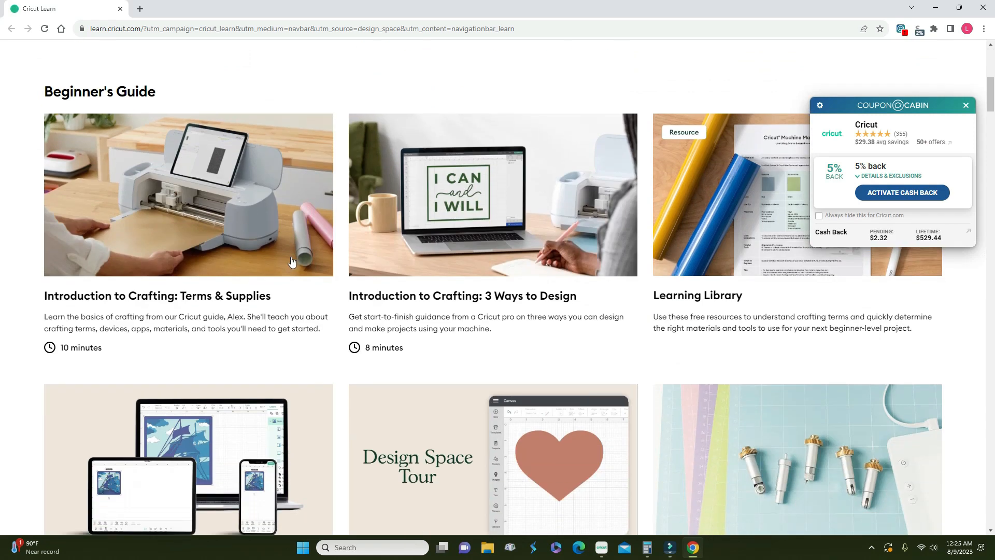
scroll(291, 261, down, 2)
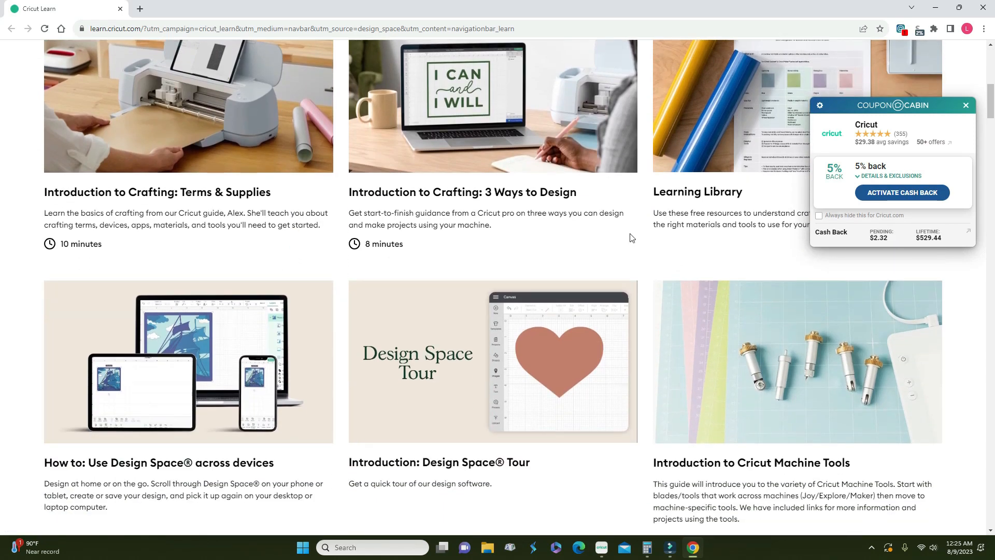
scroll(458, 229, down, 8)
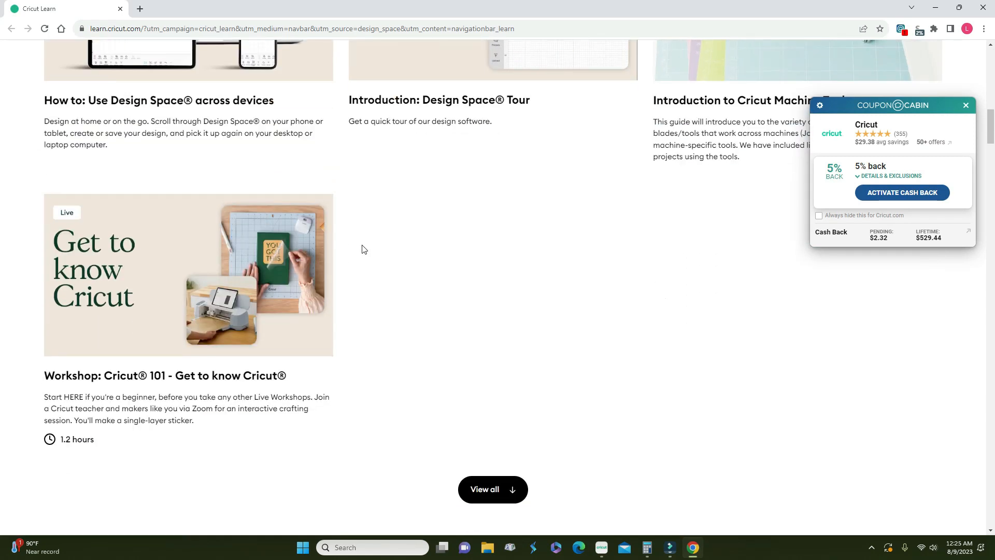
scroll(364, 250, down, 1)
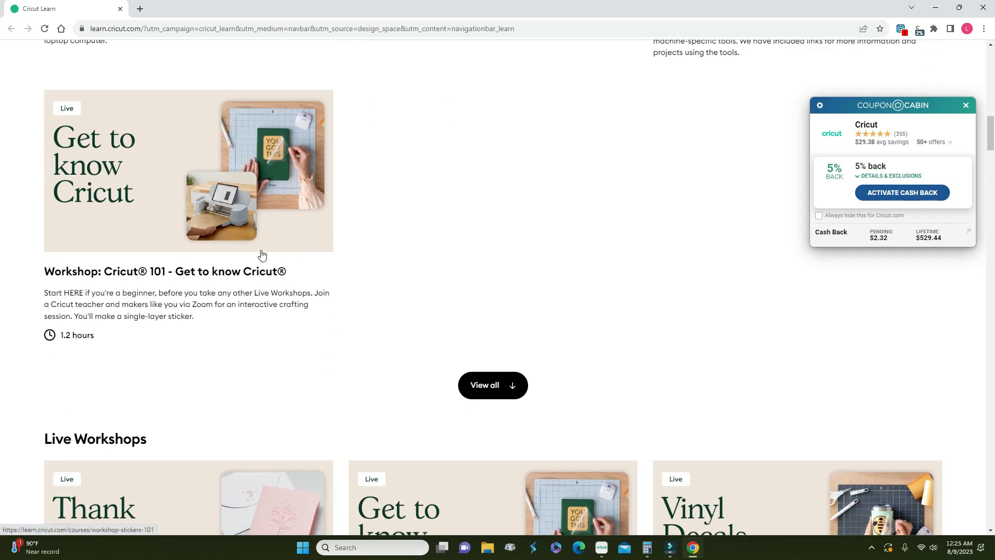
scroll(262, 254, down, 6)
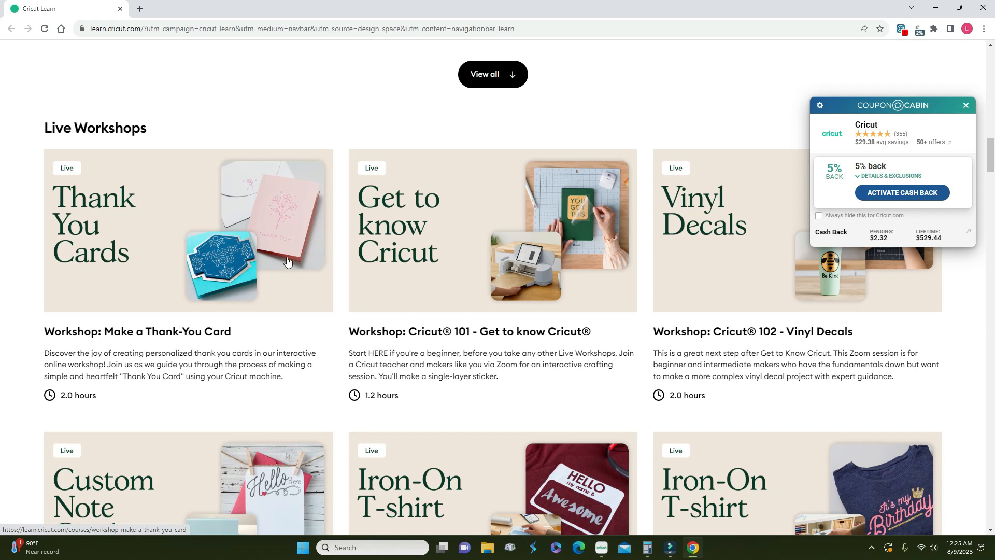
scroll(288, 261, down, 2)
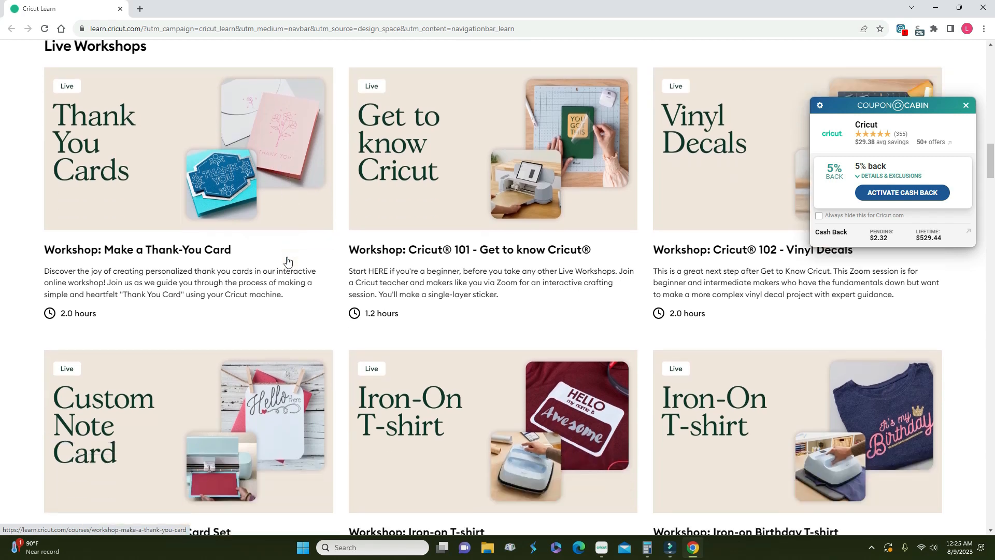
- Dismiss the coupon popup, finish browsing Cricut Learn, and close its browser window
click(965, 107)
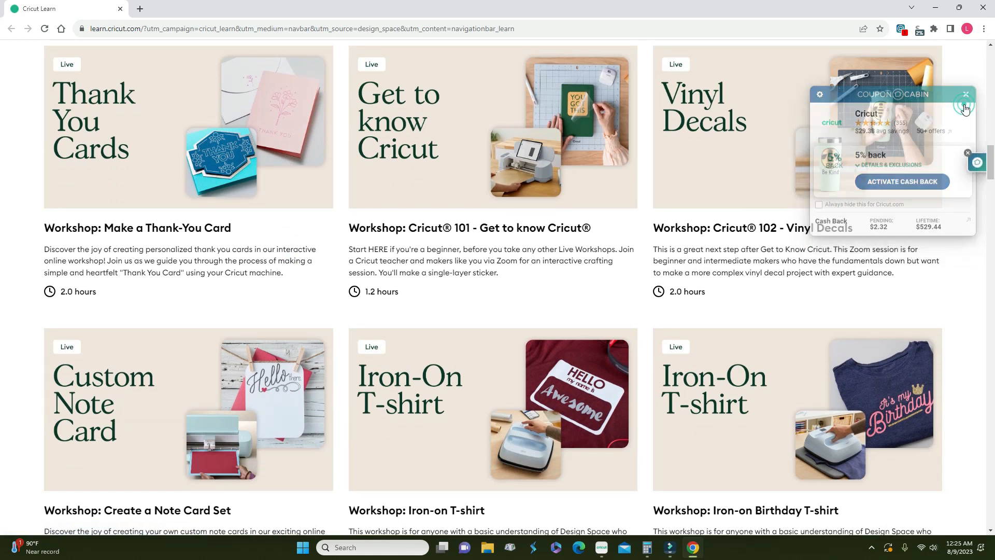
scroll(762, 231, down, 3)
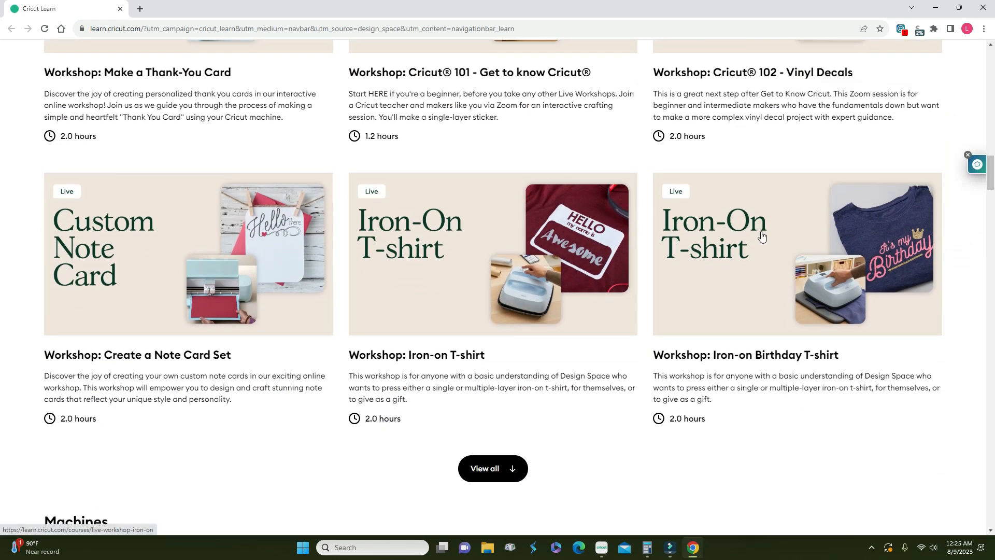
scroll(762, 236, down, 1)
scroll(761, 237, down, 3)
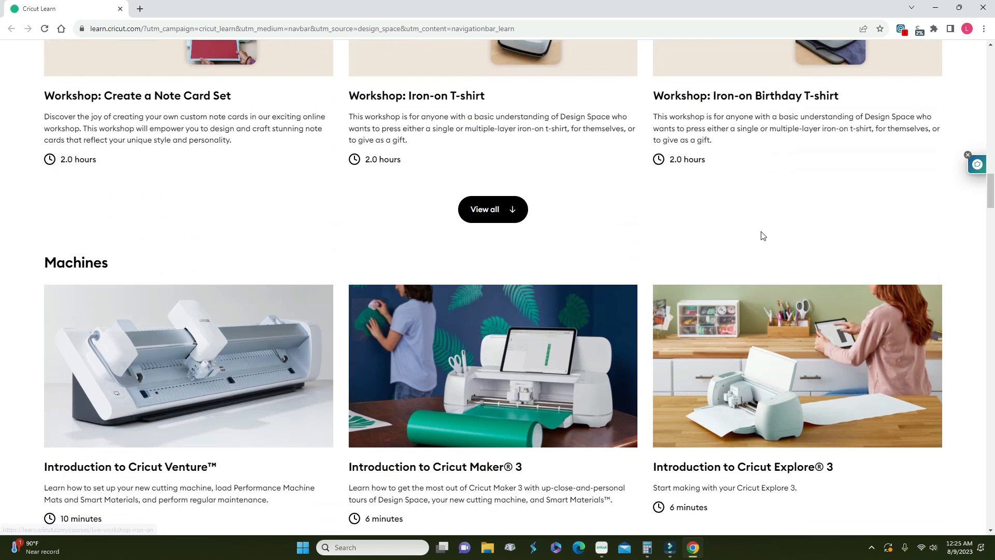
scroll(762, 236, down, 1)
scroll(761, 236, down, 2)
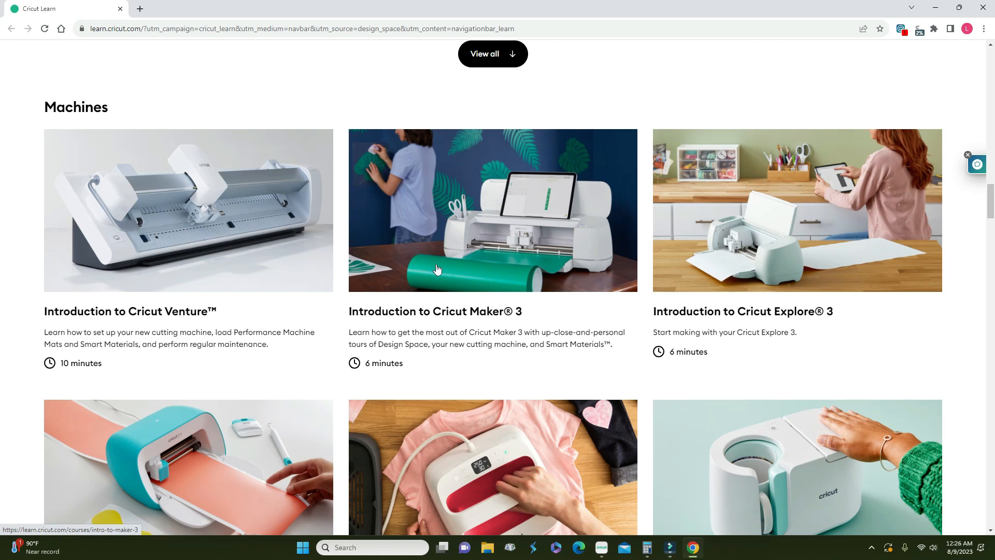
scroll(738, 278, down, 3)
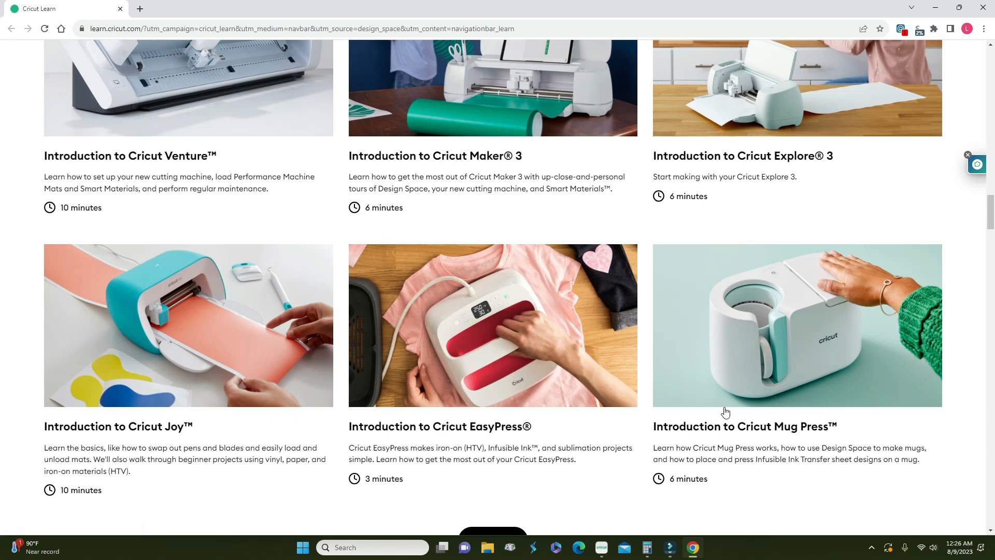
scroll(727, 407, down, 1)
scroll(727, 407, down, 5)
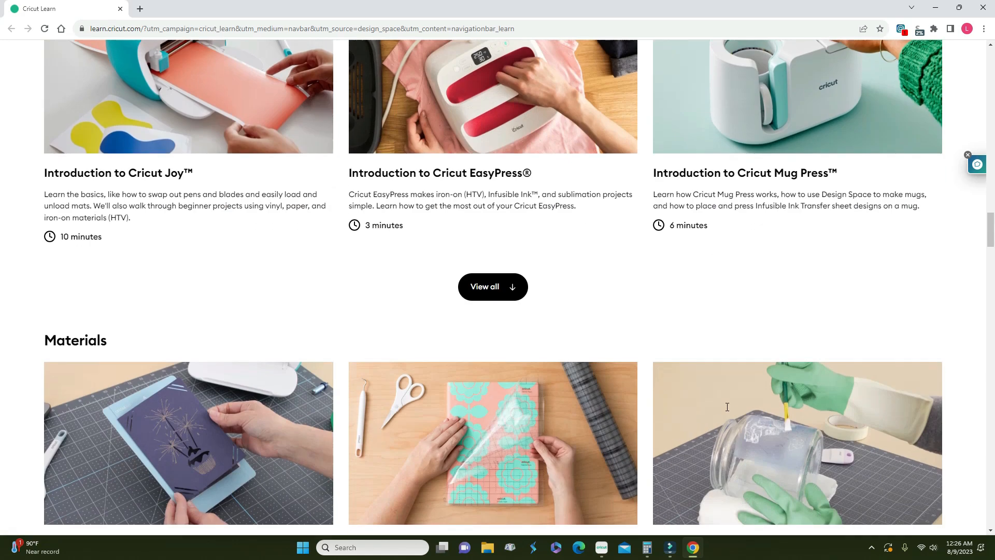
scroll(727, 411, up, 20)
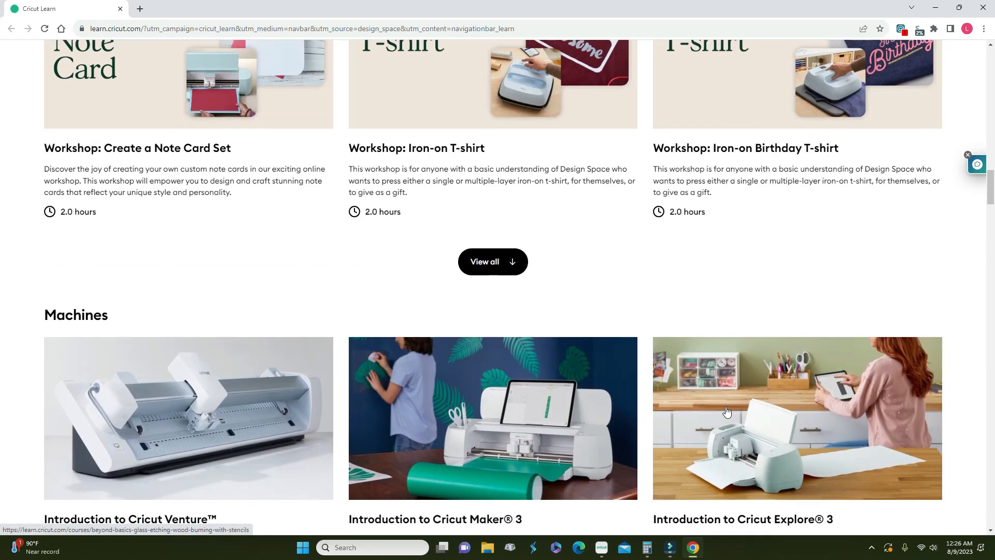
scroll(726, 411, up, 10)
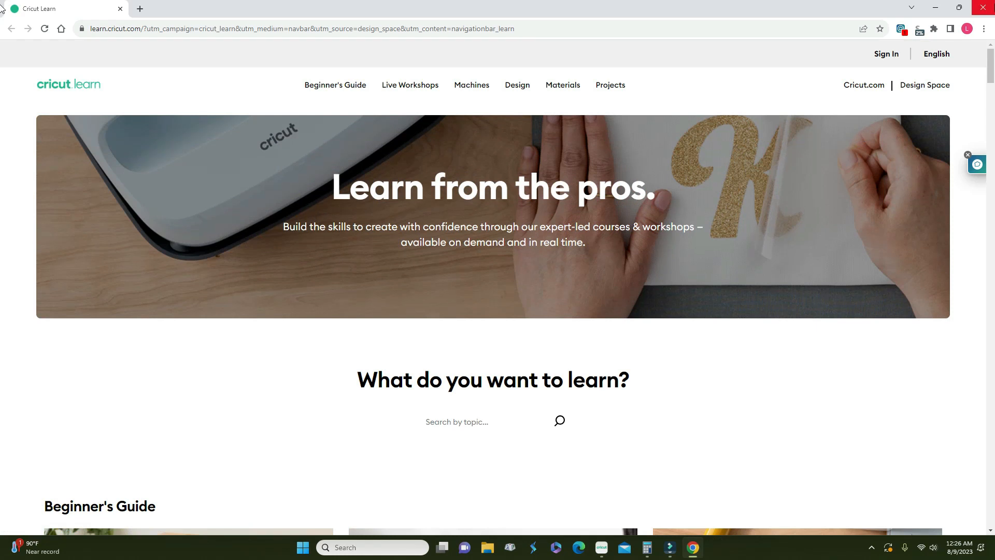
click(985, 8)
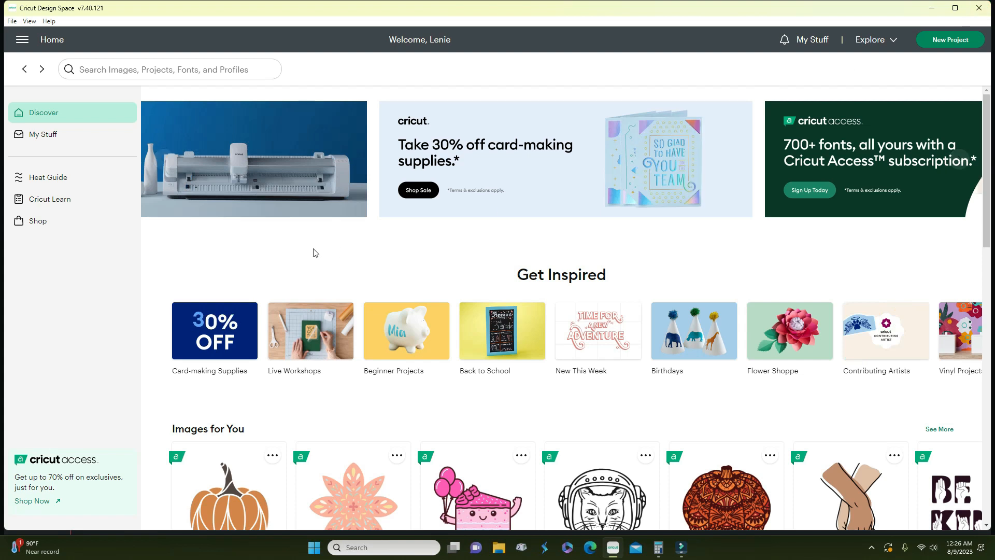
click(36, 222)
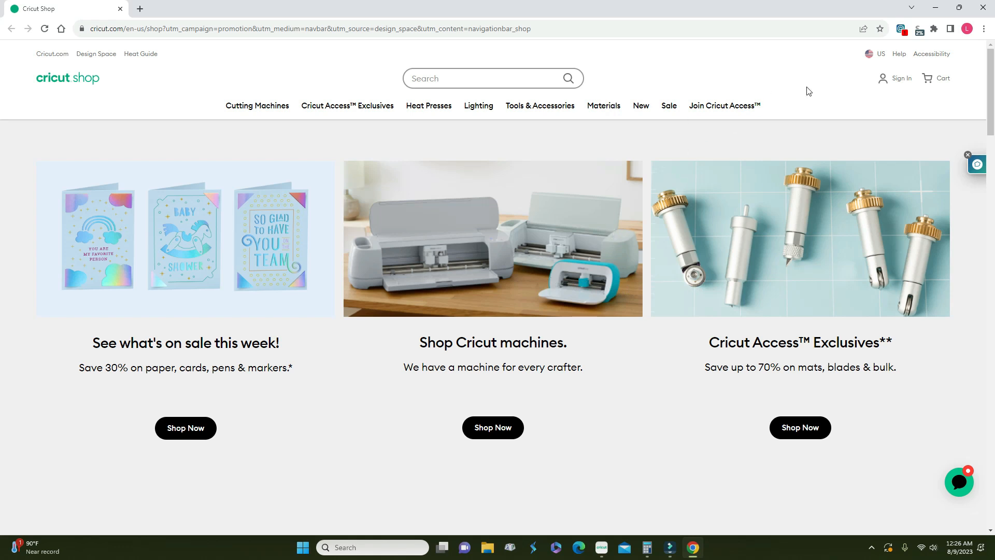
mouse_move(888, 82)
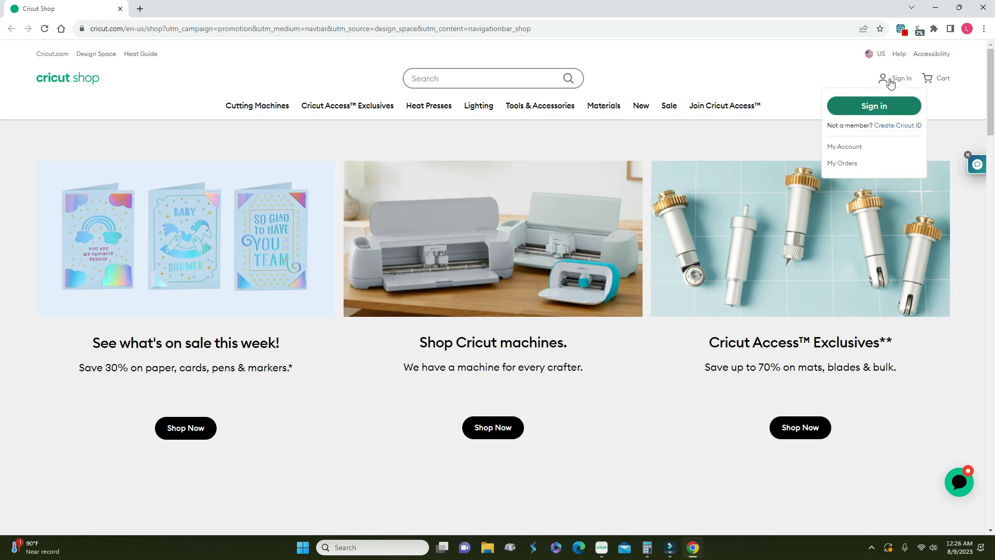
click(984, 9)
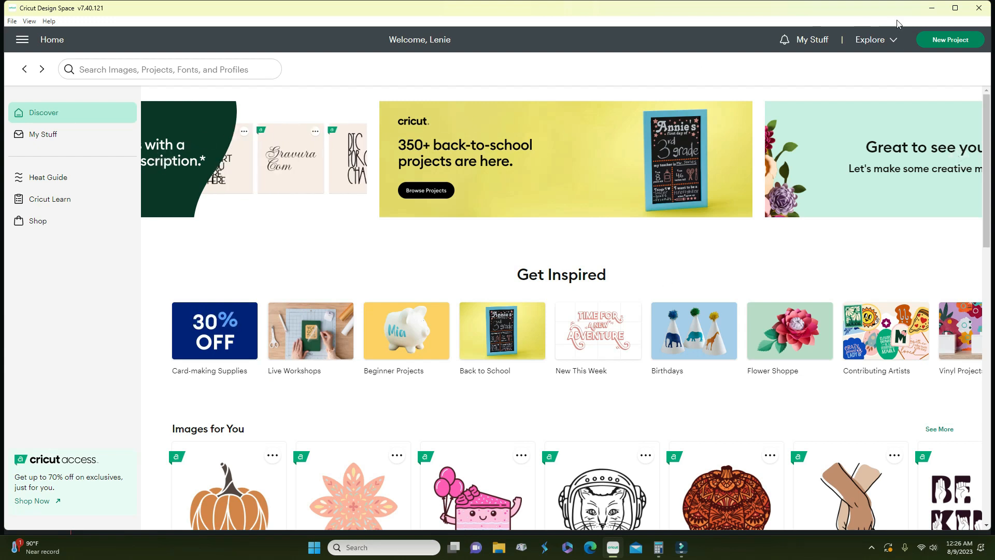
- Start a new blank Untitled project and bring up the main navigation menu
click(939, 41)
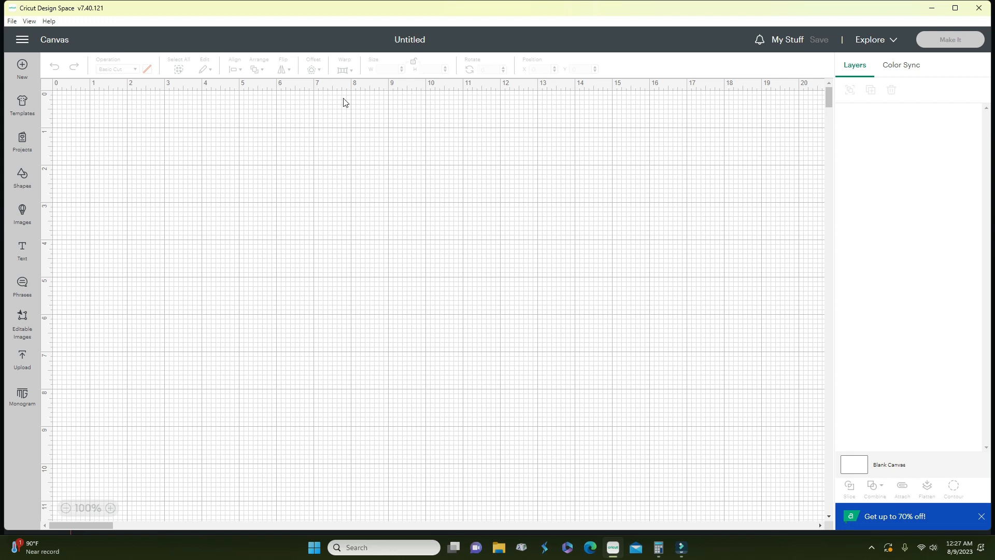
click(20, 42)
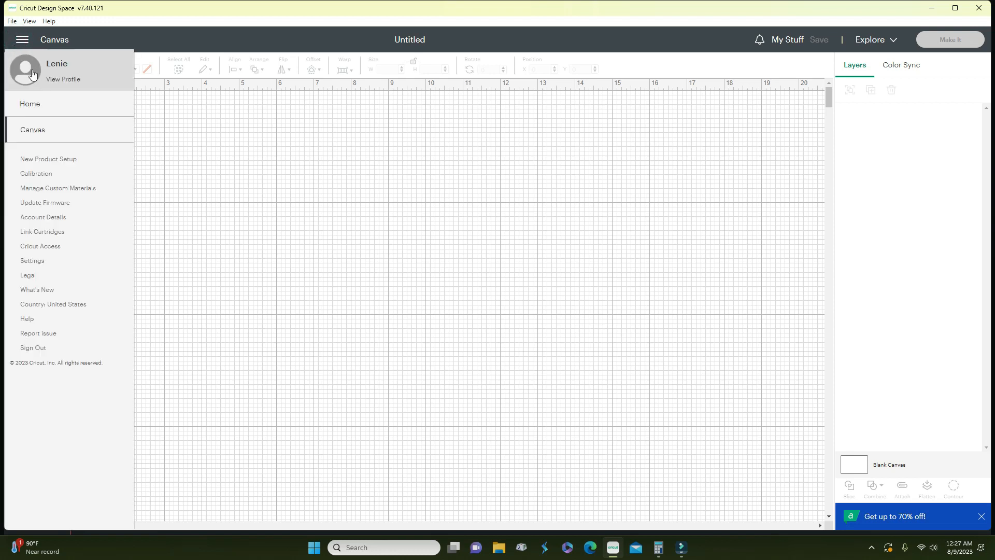
- Try the No Grid, Partial Grid and Full Grid canvas styles, then close Settings
click(32, 260)
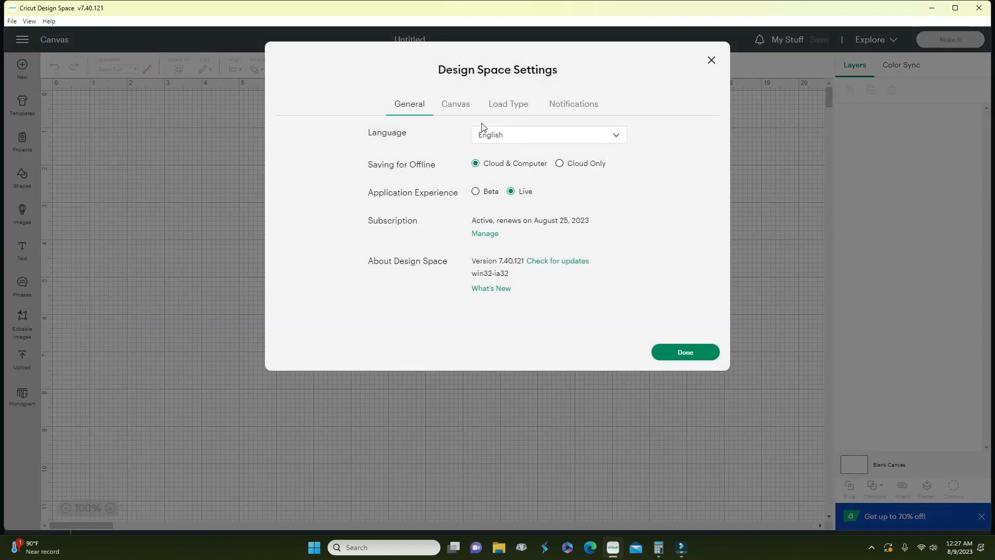
click(458, 107)
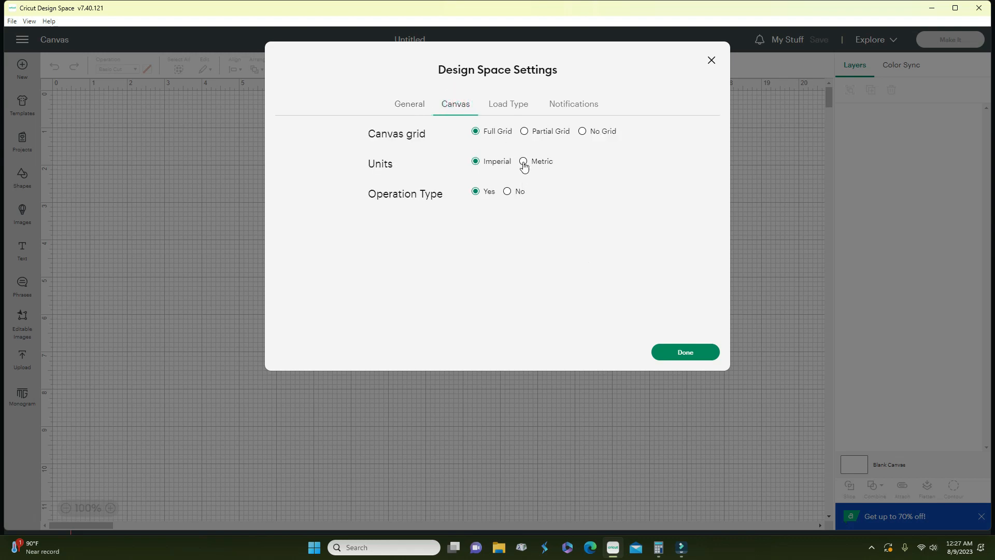
click(582, 132)
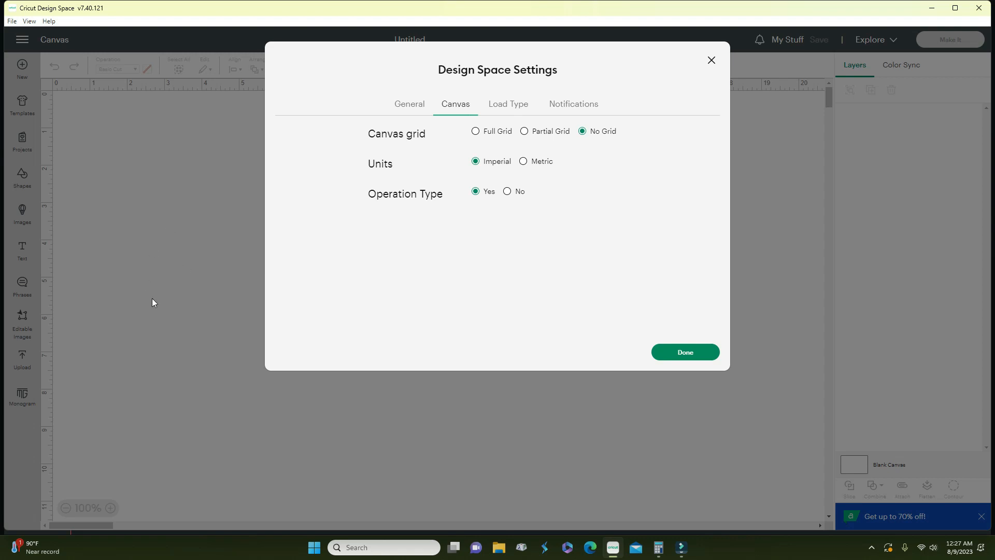
click(524, 133)
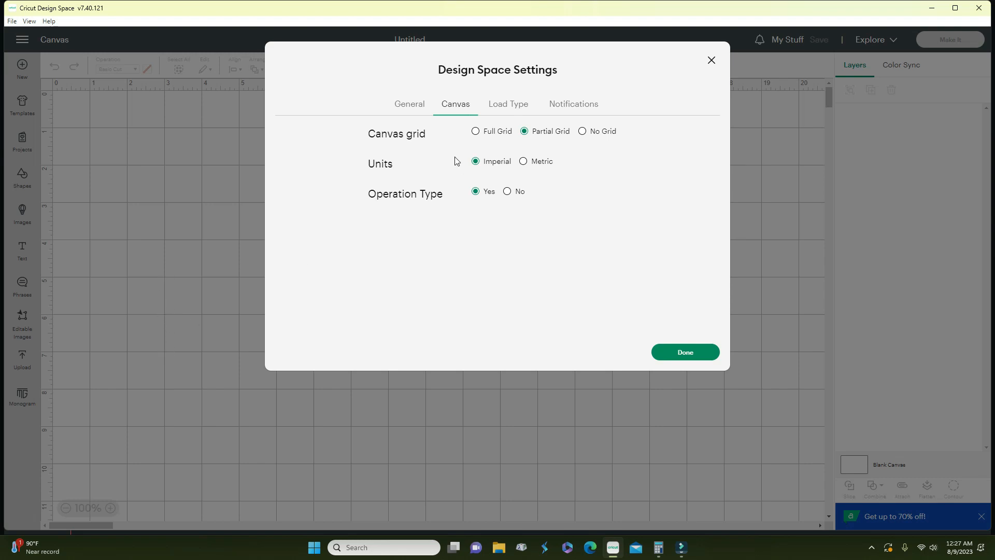
click(475, 133)
click(582, 133)
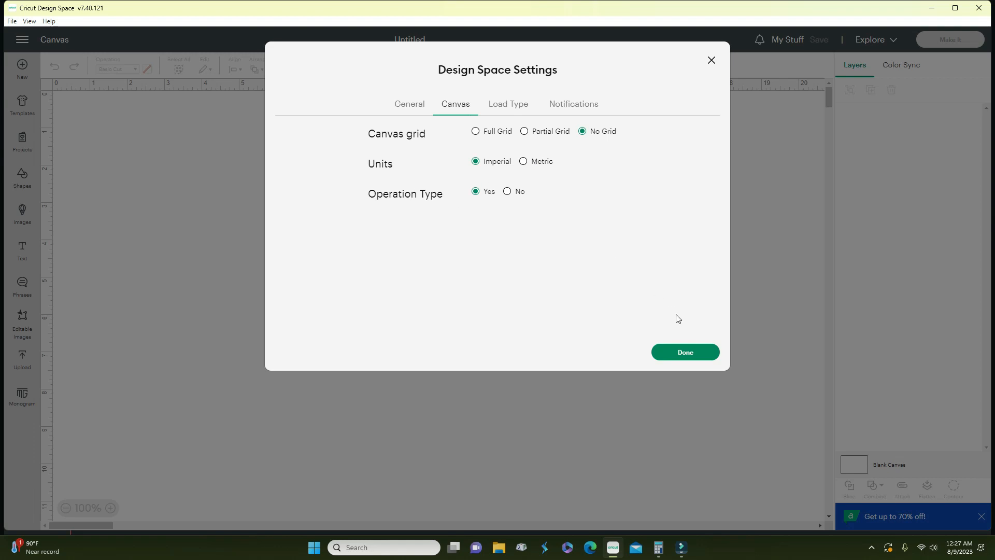
click(674, 354)
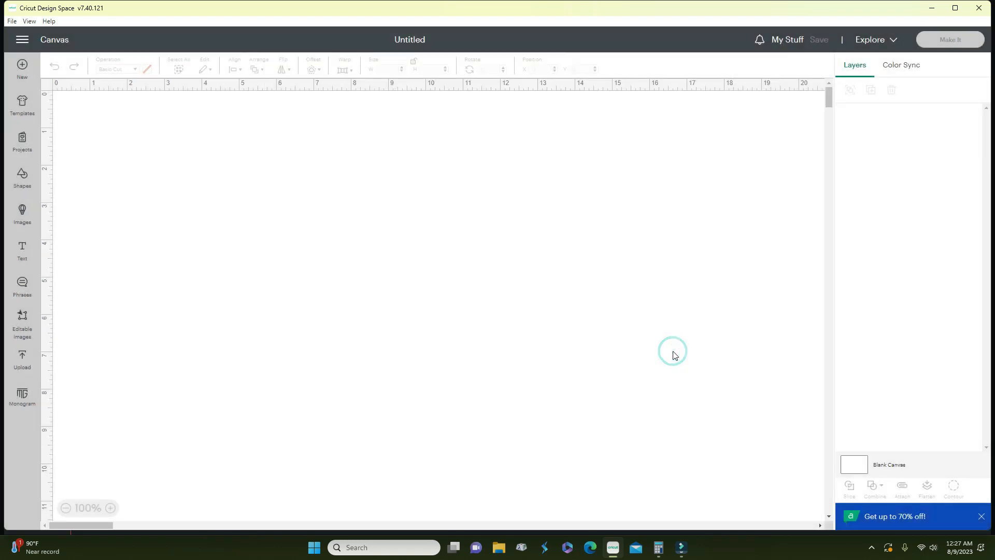
- Reopen the Canvas settings and set the grid to Full Grid
click(22, 41)
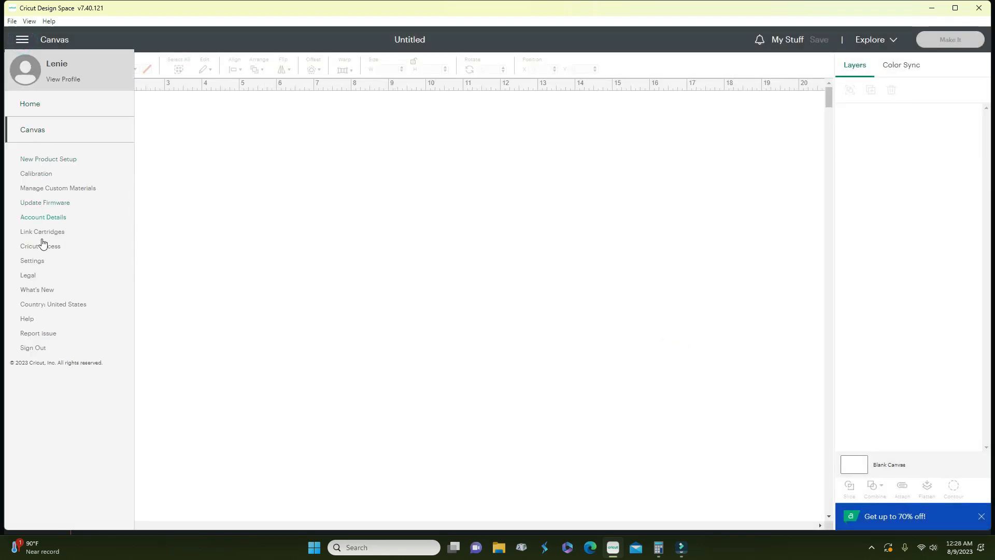
click(36, 261)
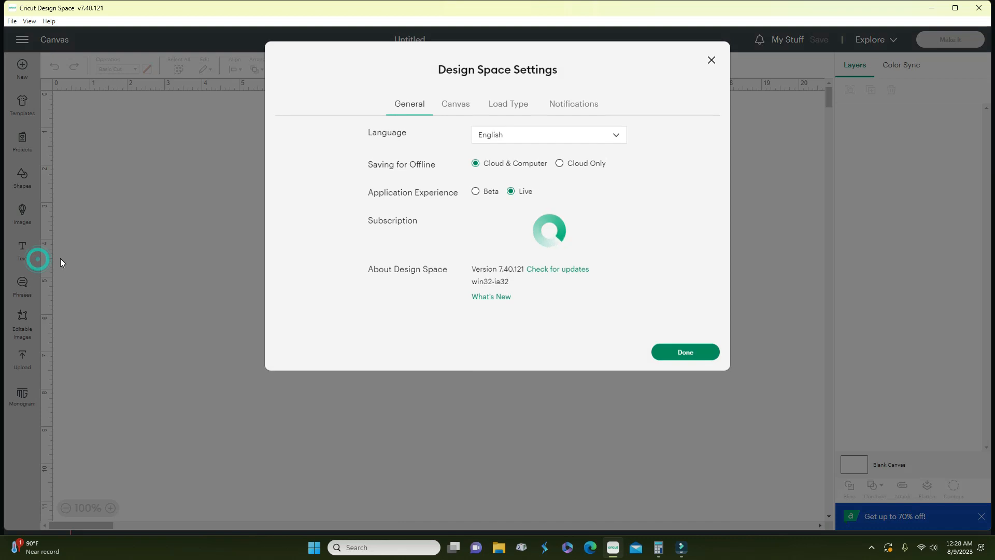
click(462, 111)
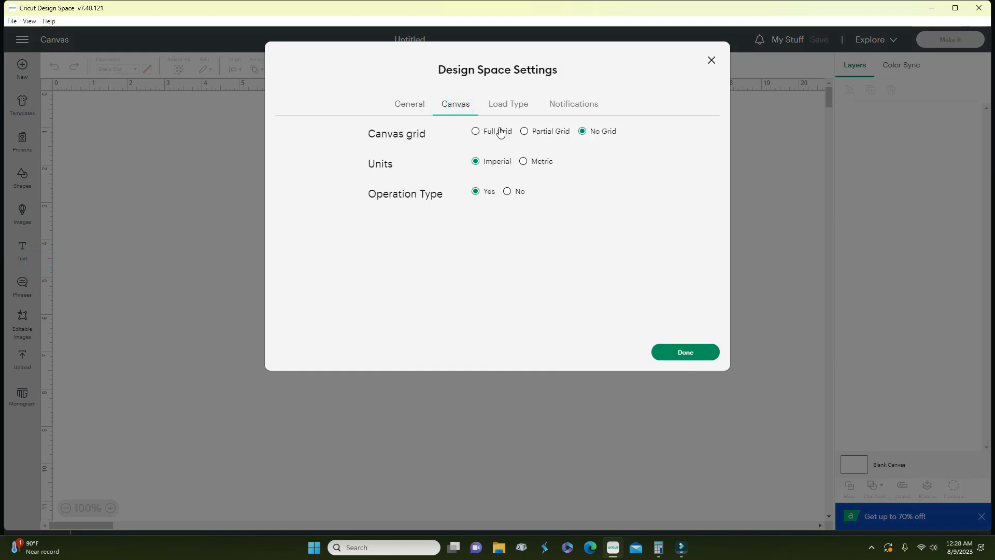
click(481, 132)
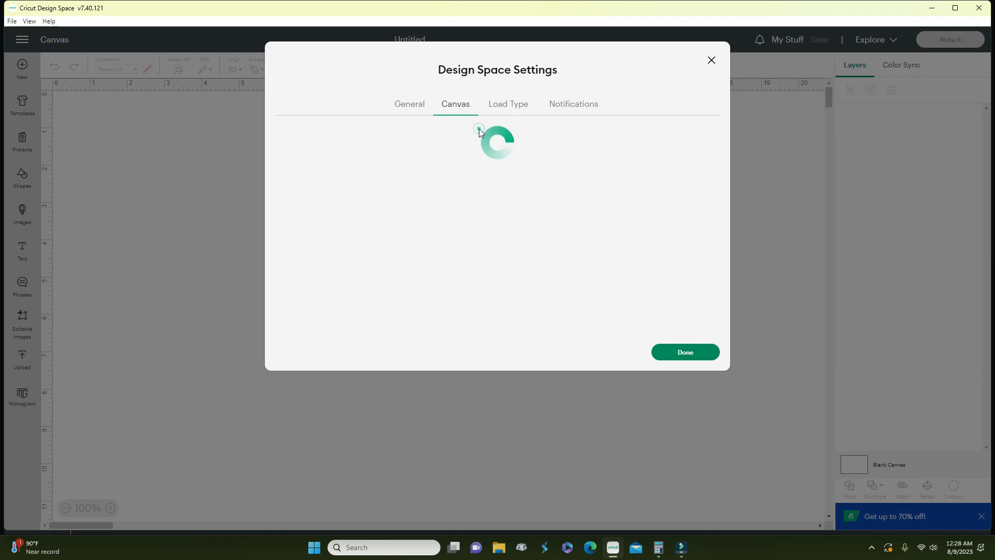
click(518, 108)
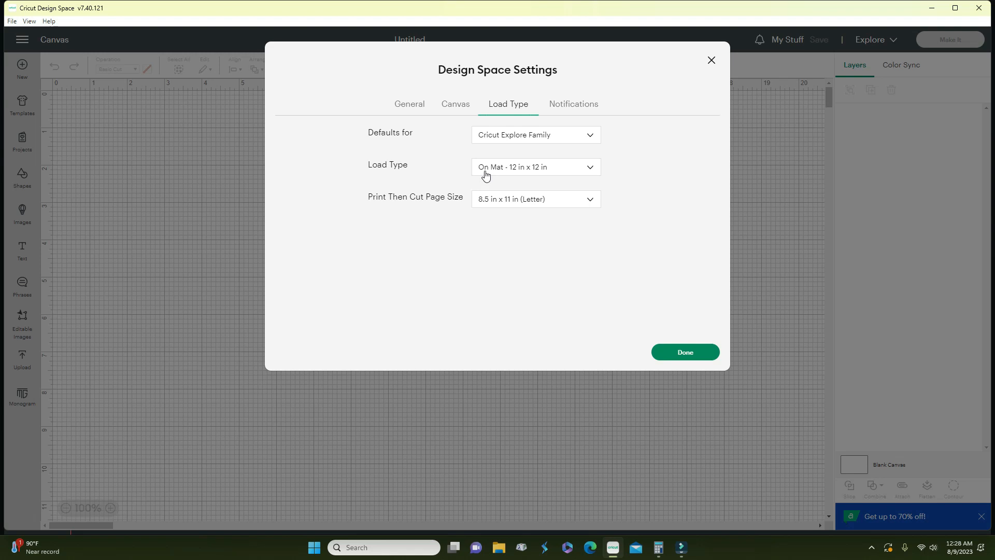
- Review the machine defaults and Print Then Cut page sizes, keeping Letter, then view Notifications
click(491, 136)
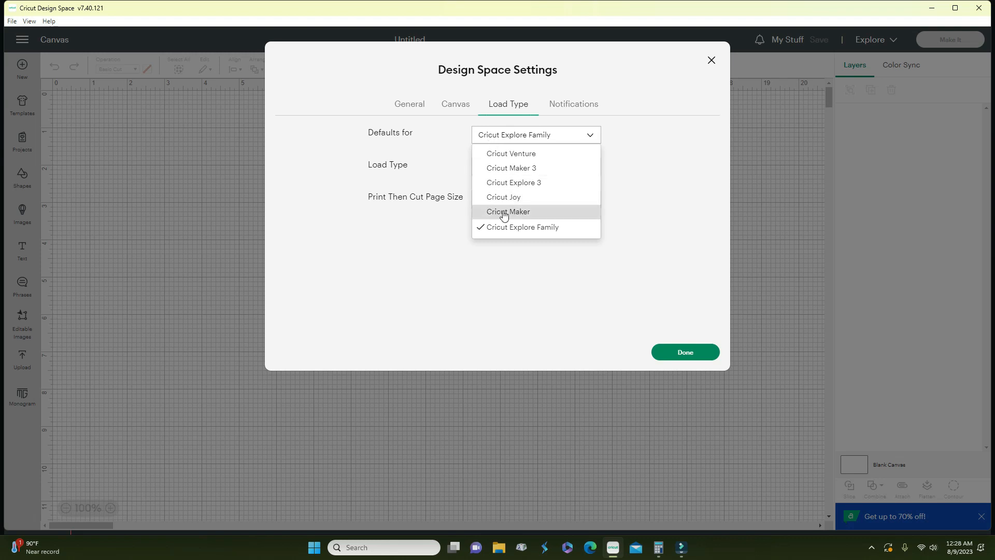
click(422, 180)
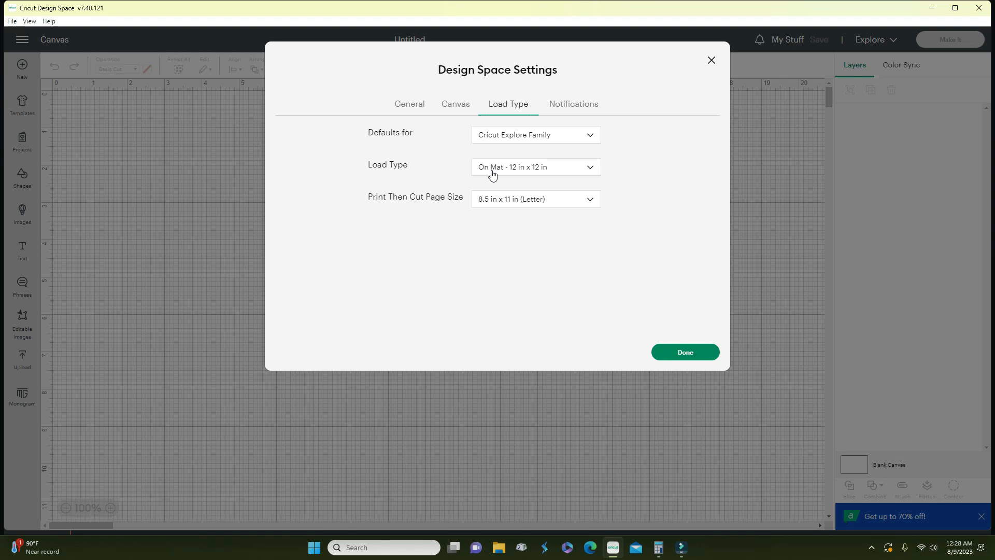
click(494, 199)
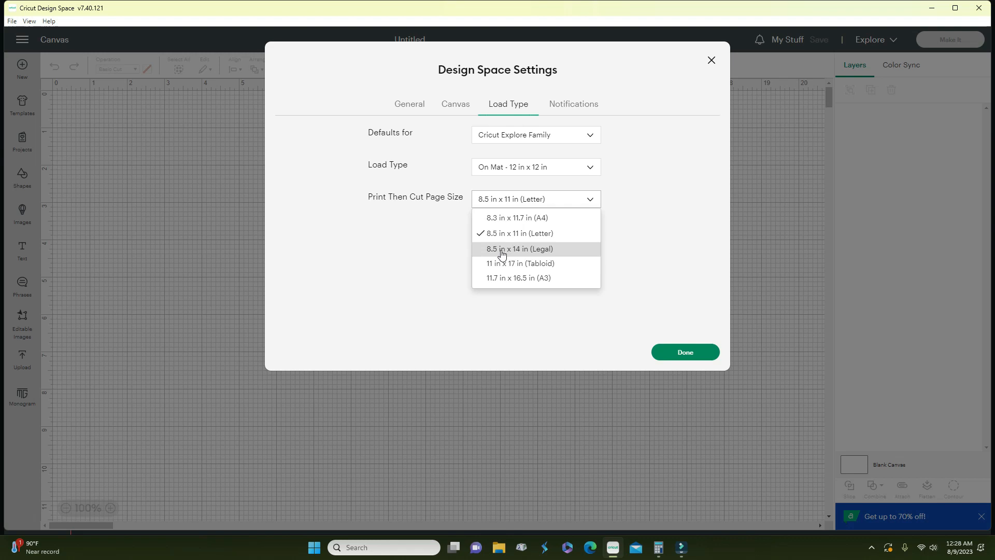
click(449, 236)
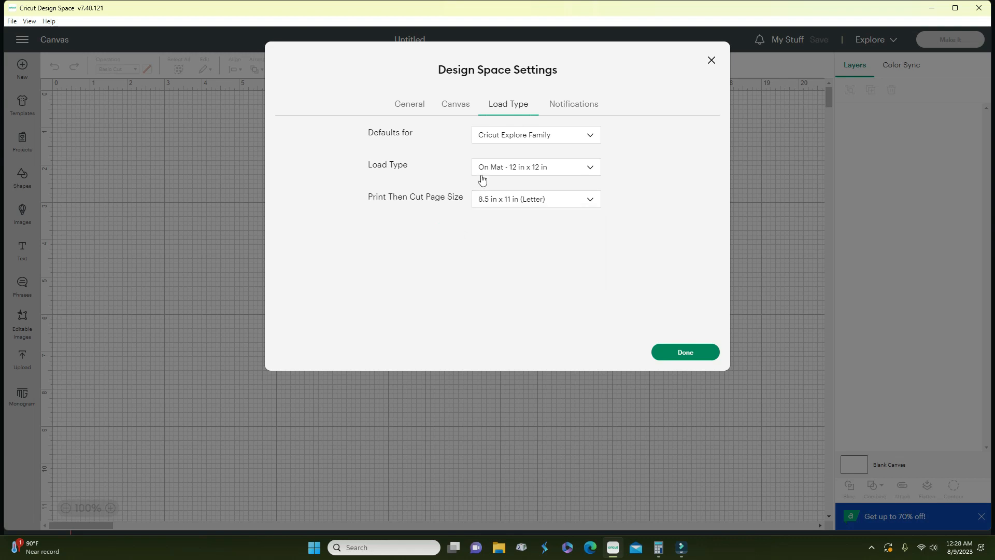
click(565, 107)
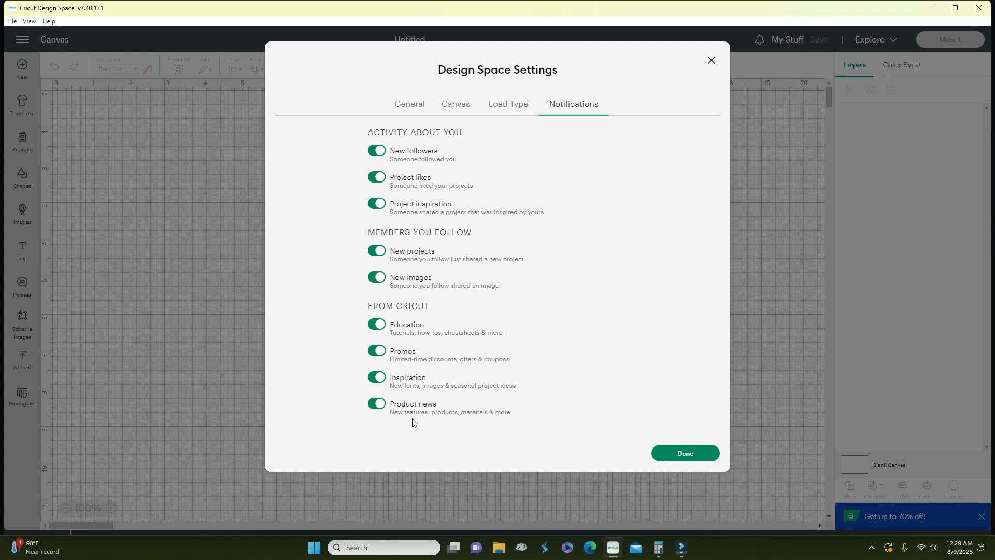
- Switch to the General settings and bring up the What's New release notes
click(421, 104)
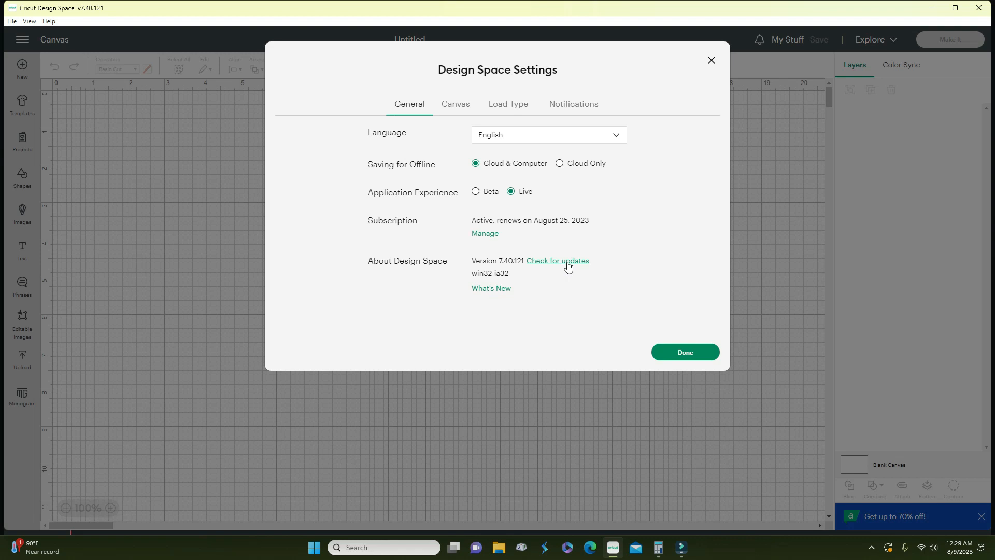
click(499, 293)
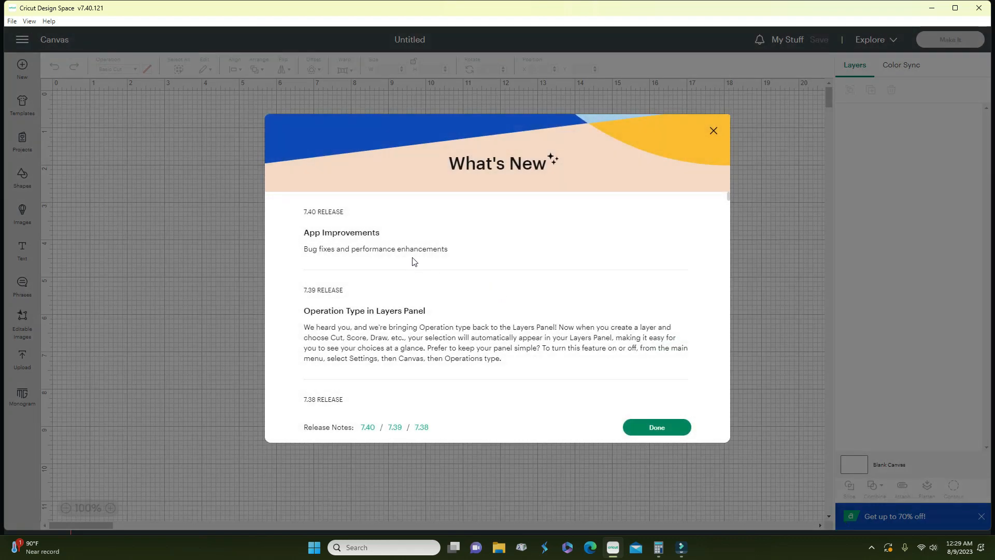
- Scroll through the 7.40 release notes and close them
scroll(334, 245, down, 5)
scroll(338, 252, up, 6)
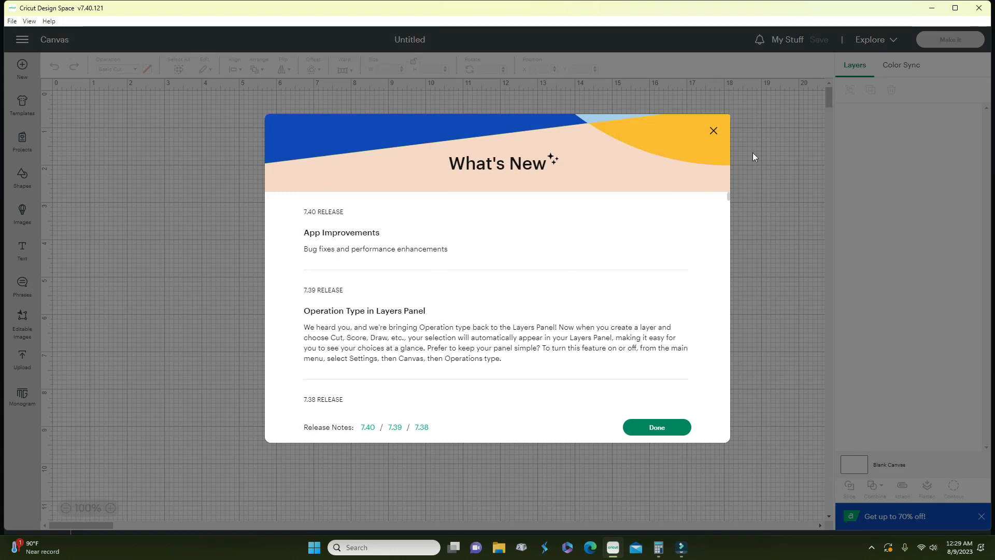
click(714, 132)
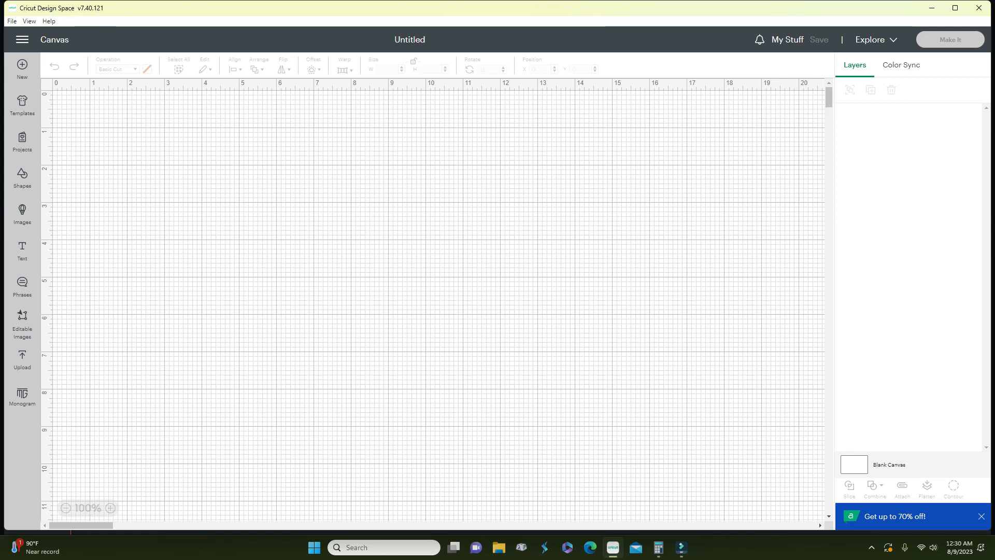
click(12, 21)
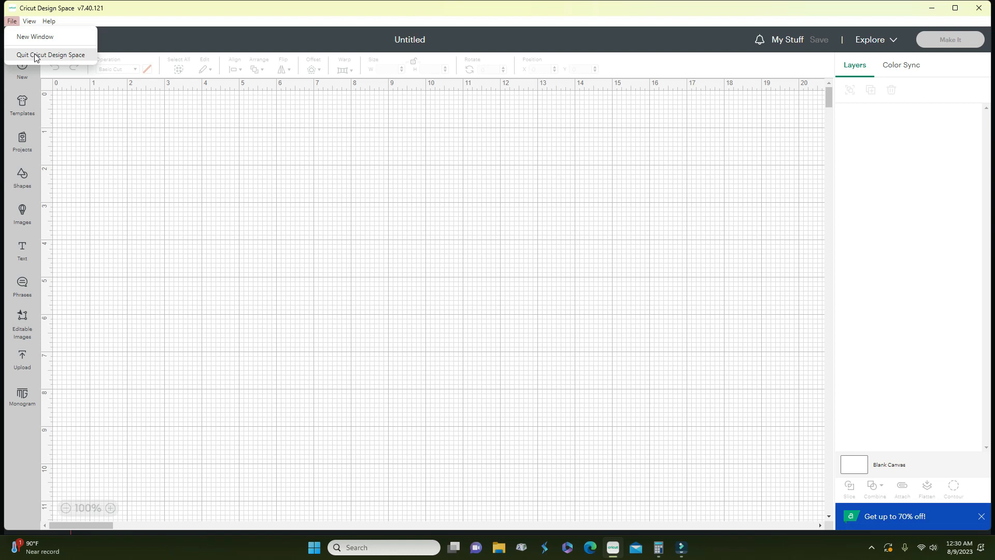
click(74, 91)
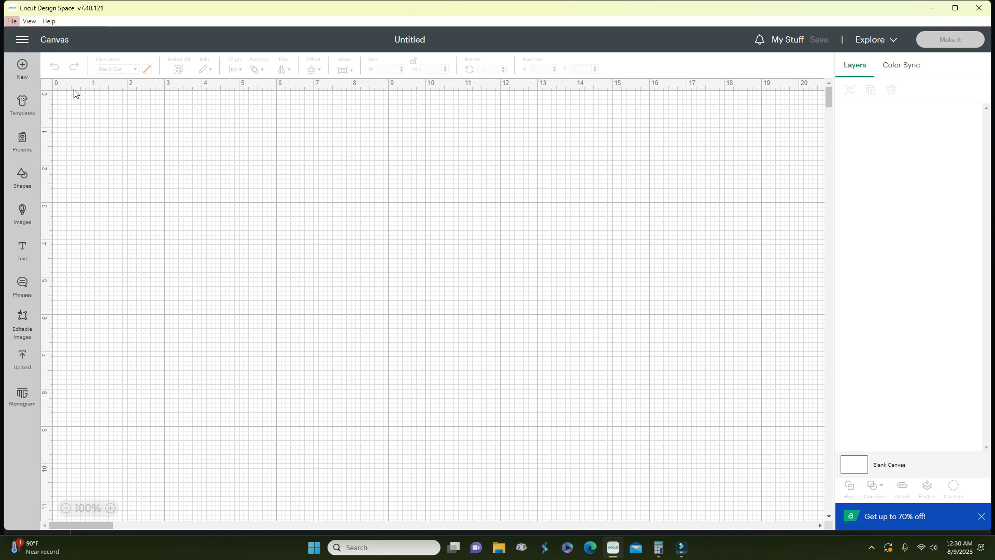
click(30, 22)
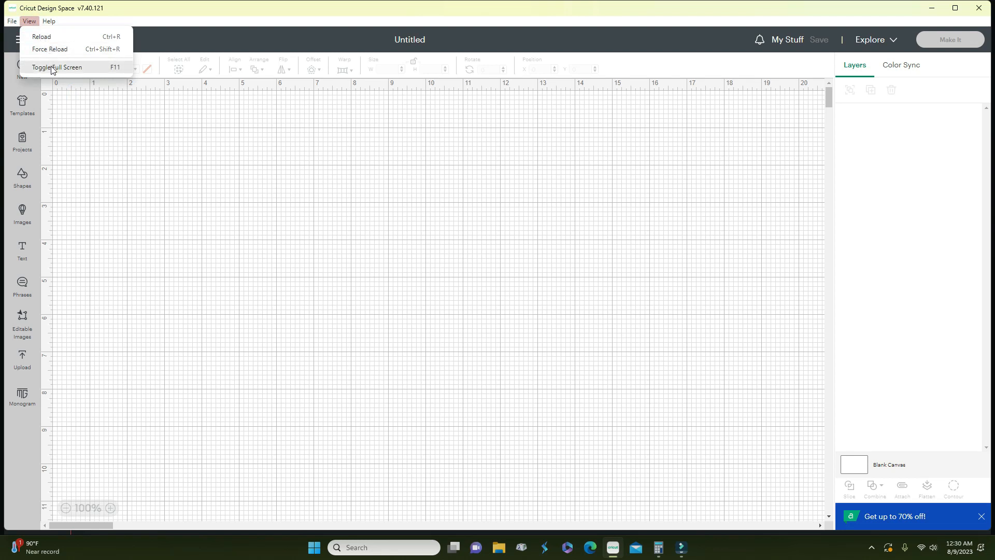
click(49, 21)
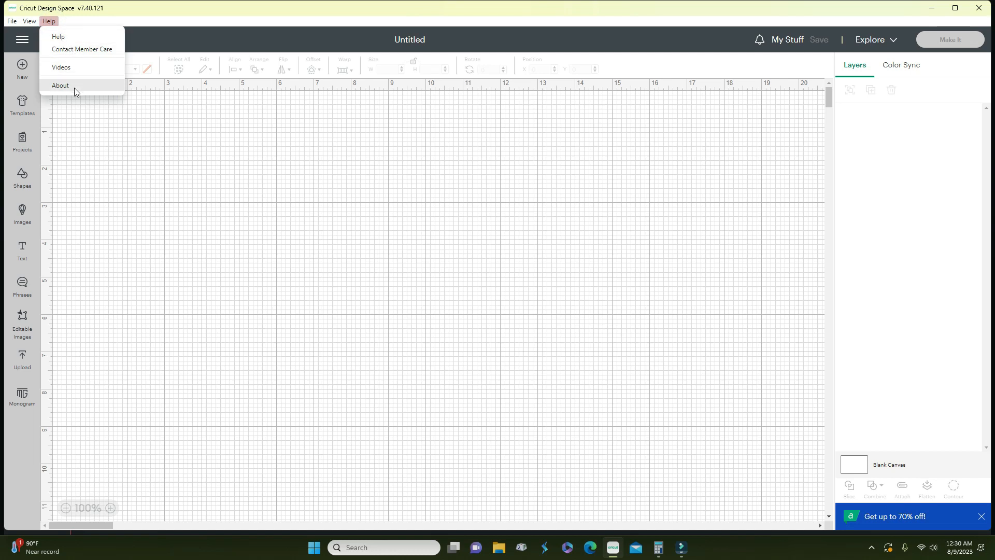
click(98, 120)
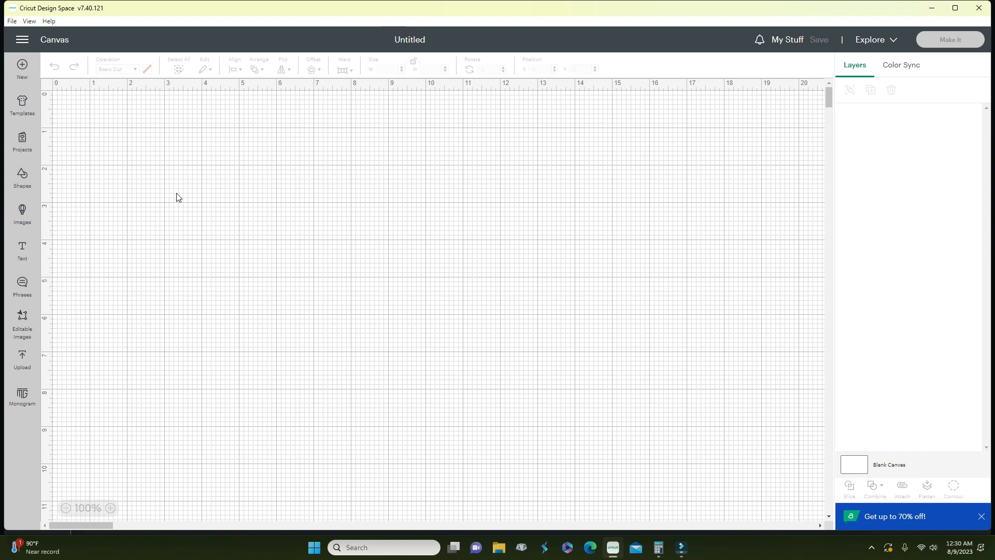
- Scroll through the template gallery and place the Fitted polos template on the canvas
click(29, 112)
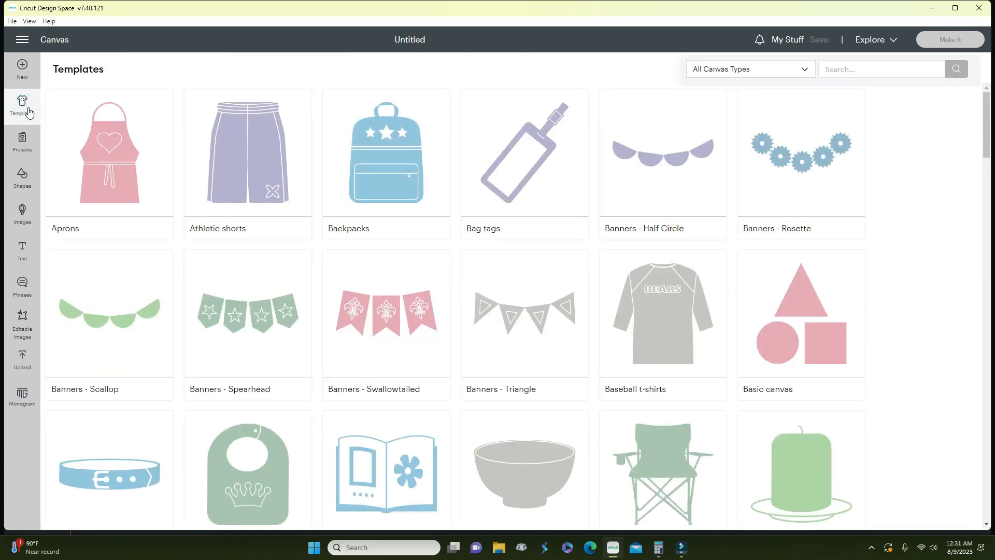
scroll(190, 199, down, 5)
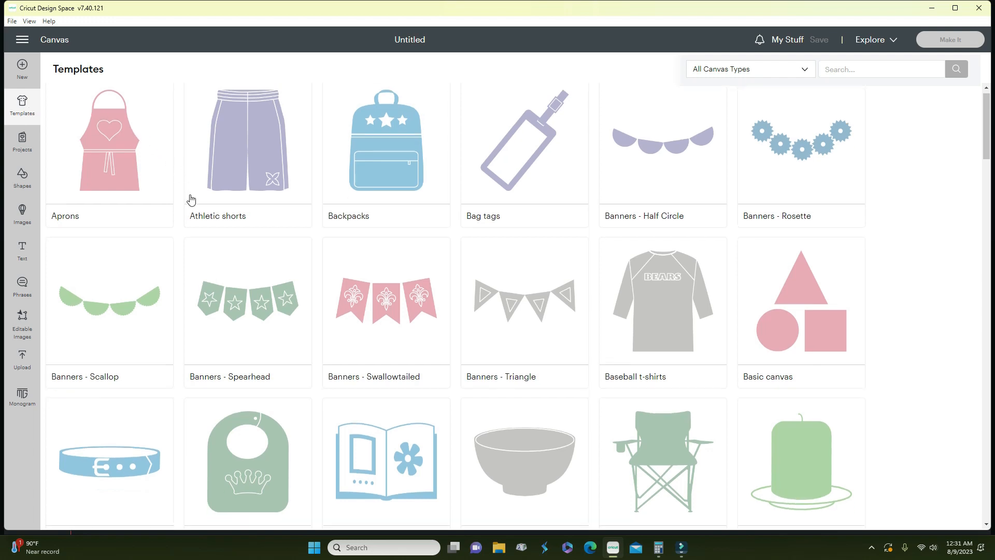
scroll(191, 199, down, 10)
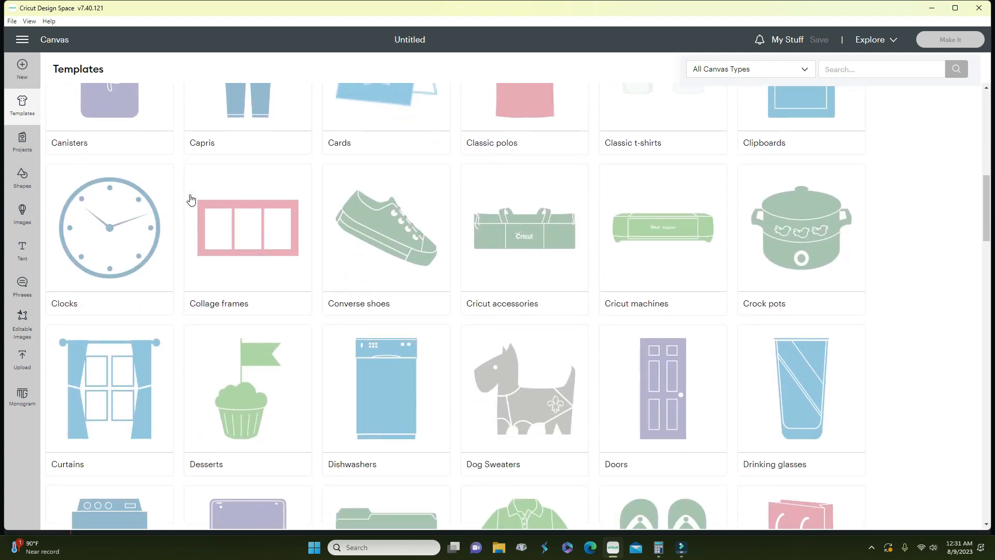
scroll(191, 200, down, 10)
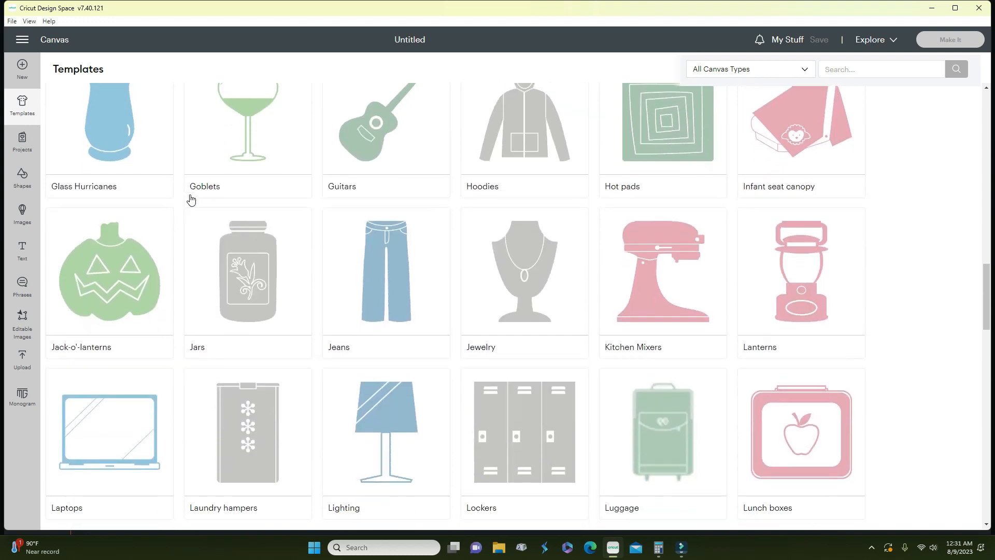
scroll(191, 200, down, 5)
scroll(191, 200, down, 12)
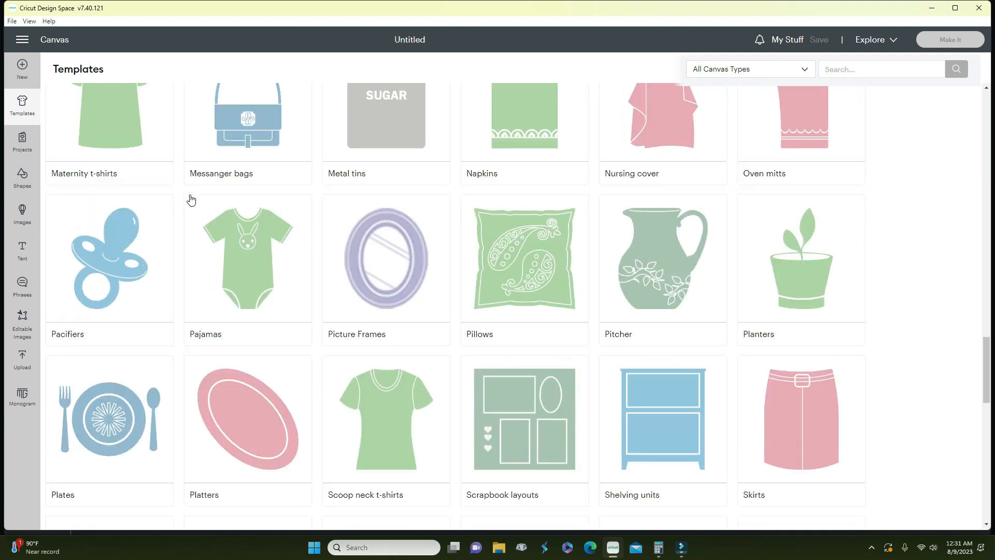
scroll(191, 200, down, 7)
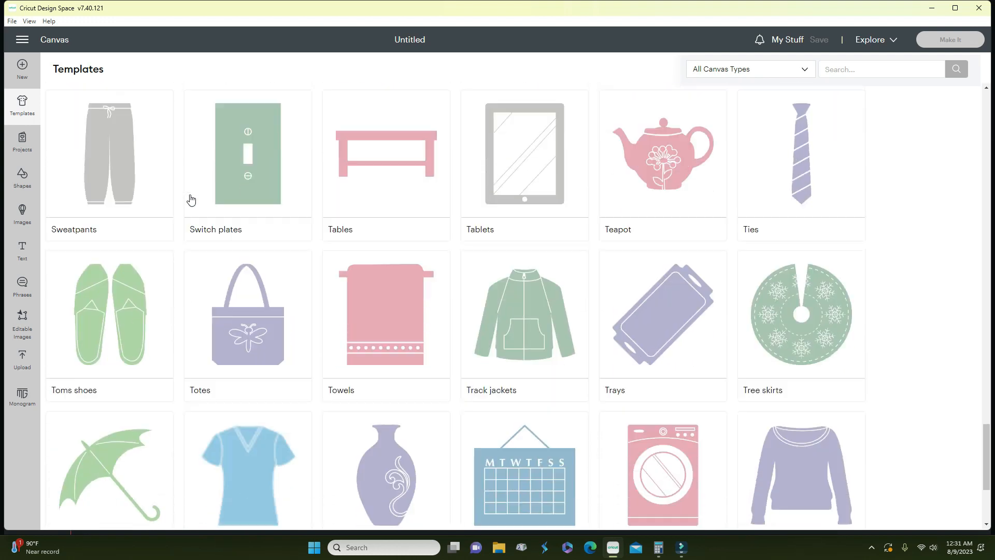
scroll(190, 199, up, 1)
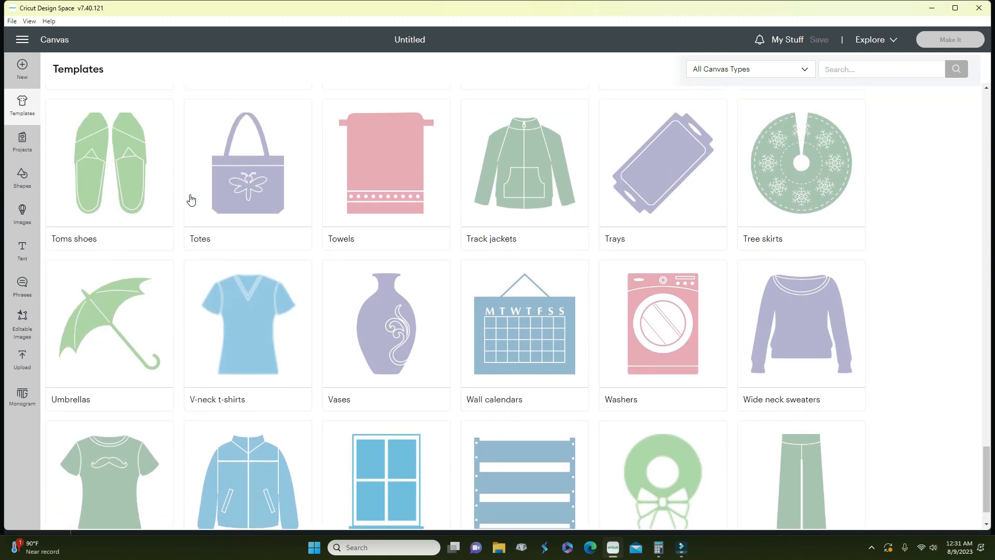
scroll(191, 199, up, 15)
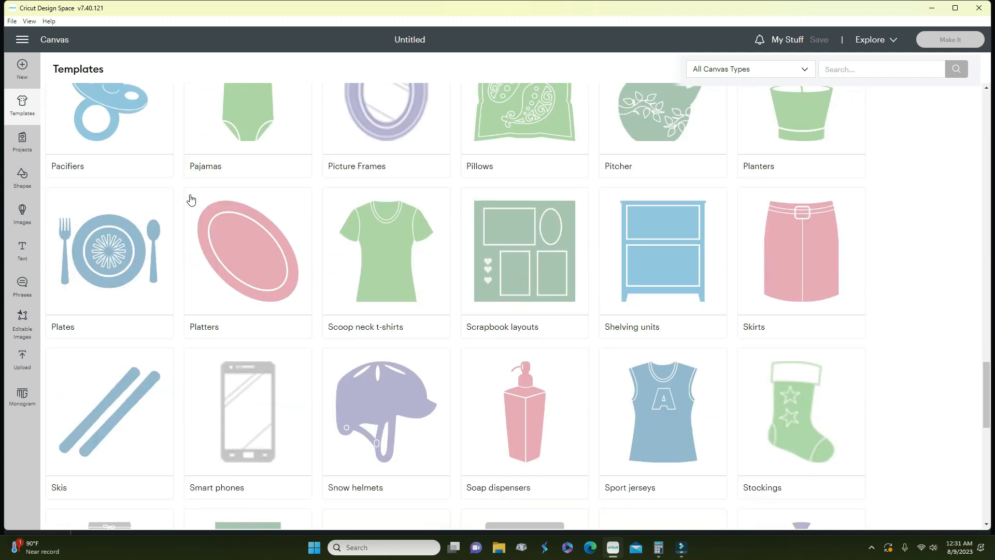
scroll(191, 199, up, 13)
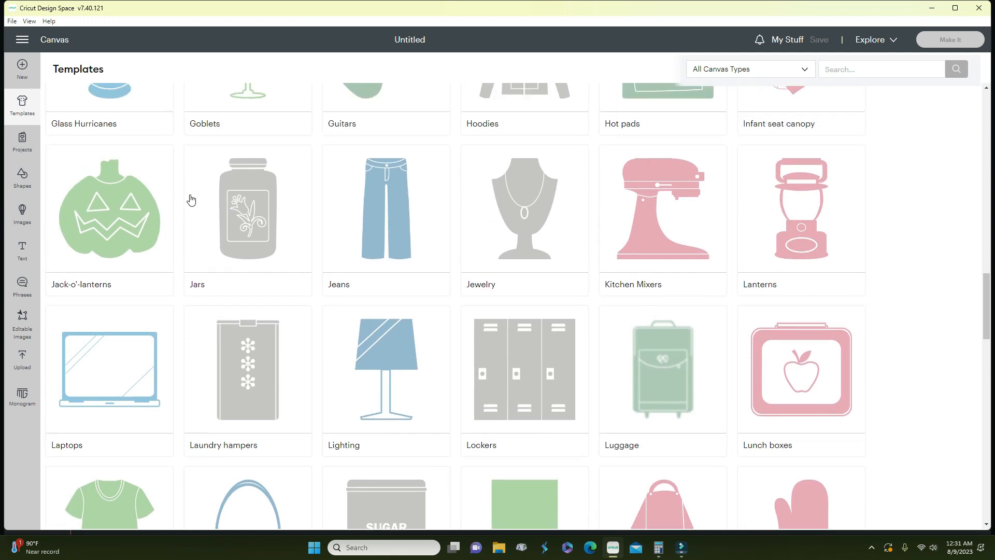
scroll(190, 199, up, 10)
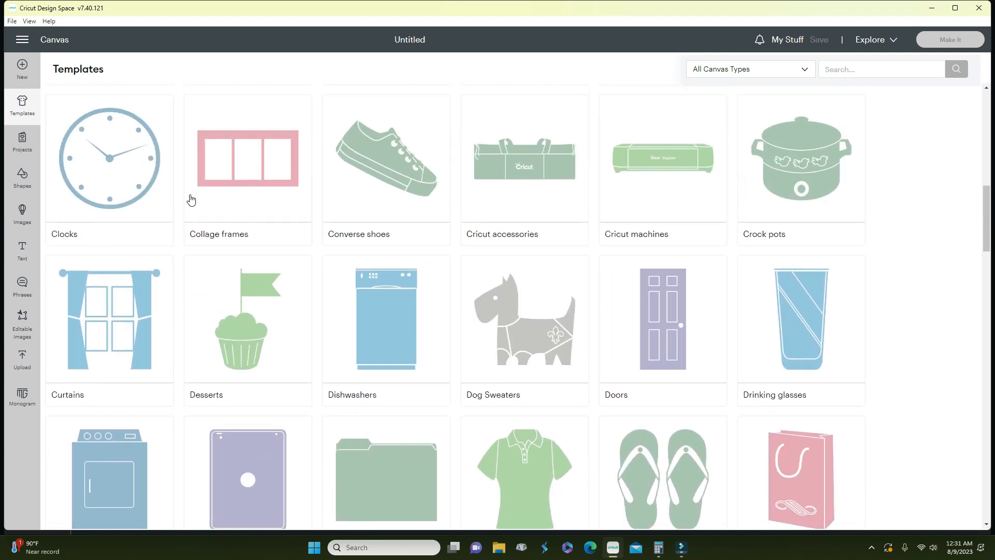
scroll(190, 199, up, 8)
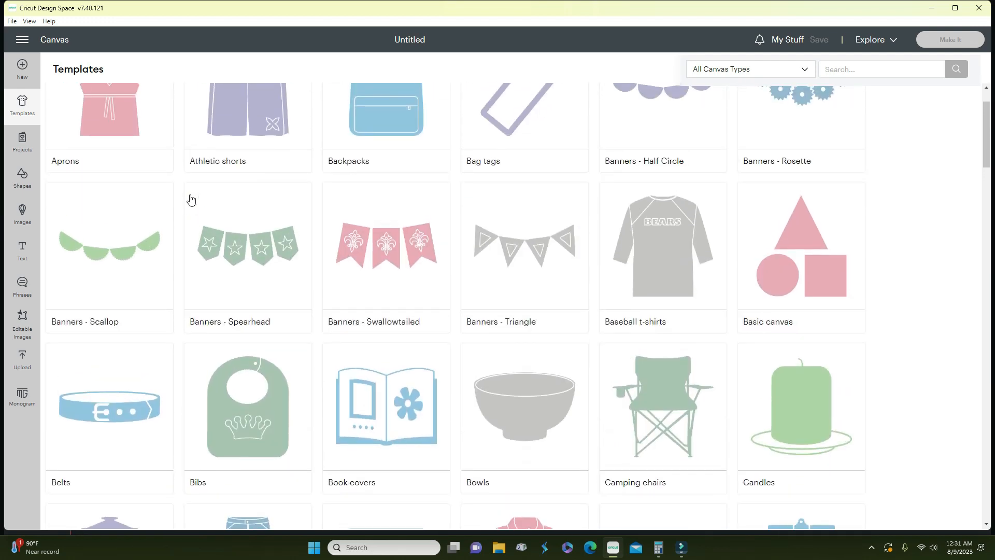
scroll(720, 349, down, 8)
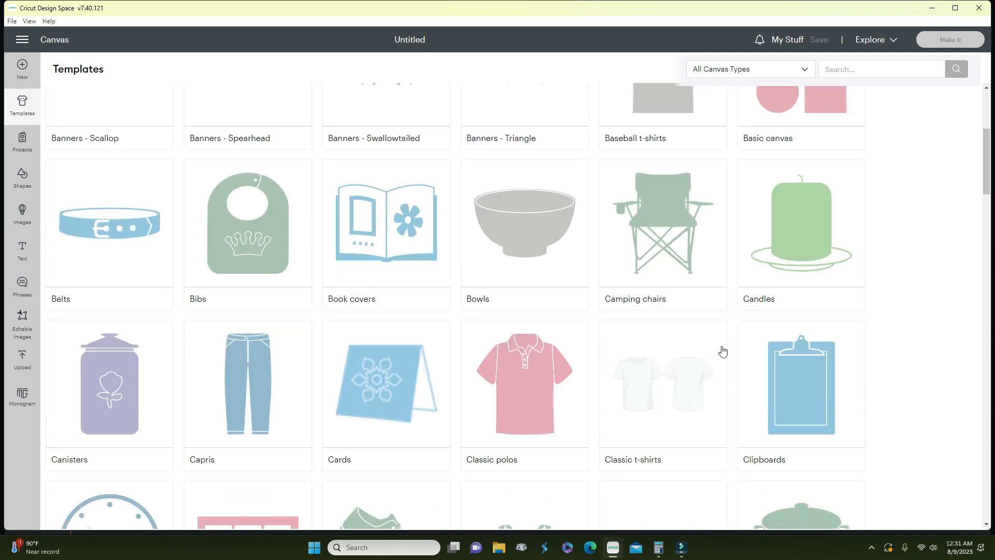
scroll(707, 349, down, 8)
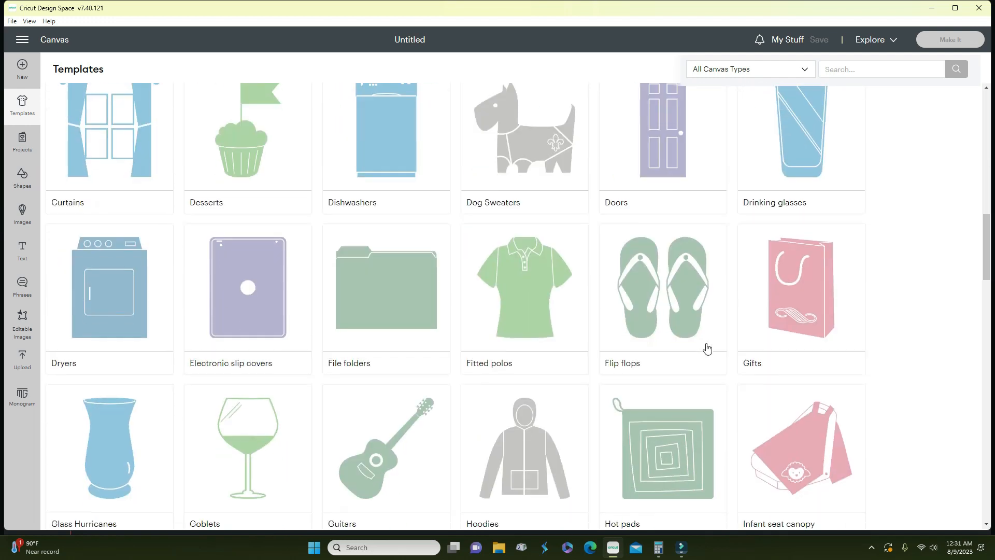
scroll(523, 319, down, 3)
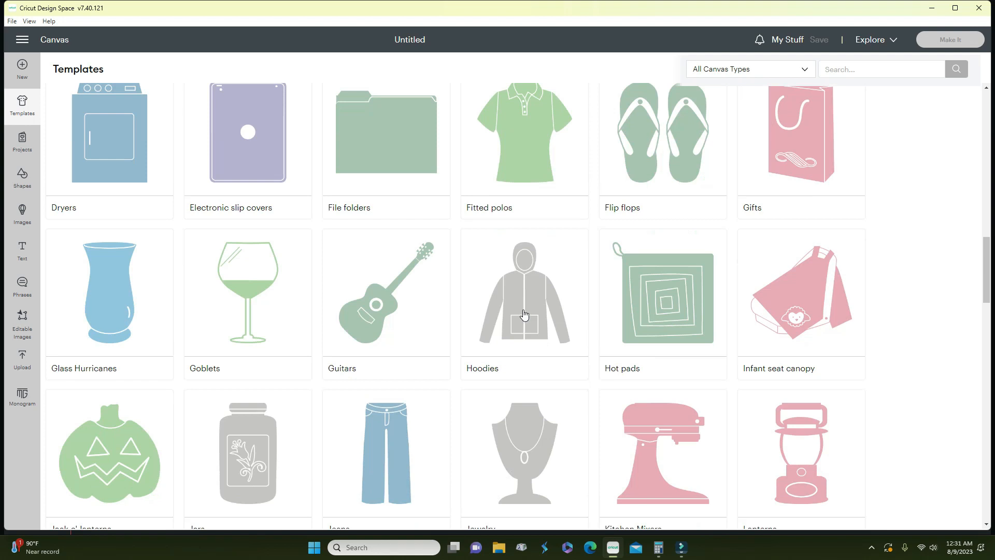
click(526, 152)
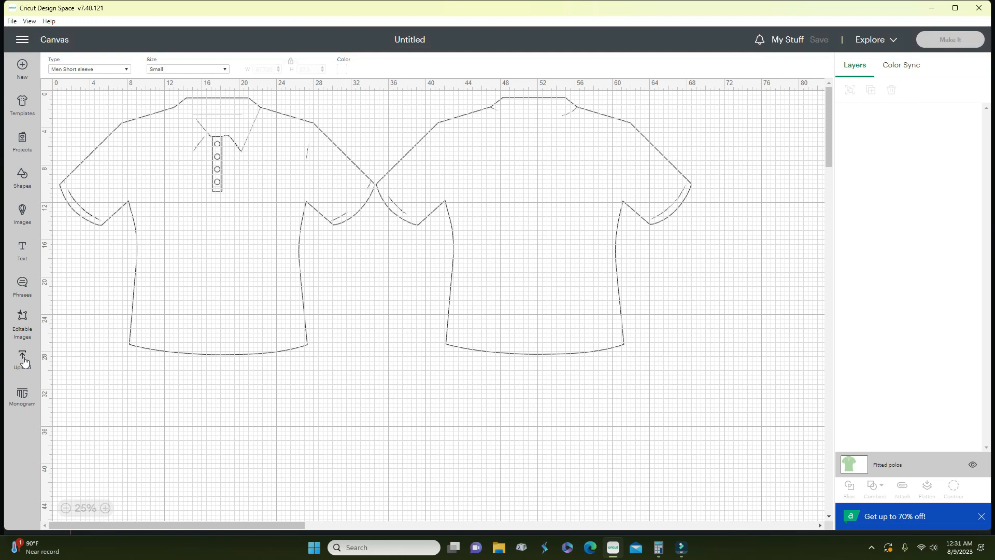
- Add the uploaded binoculars monkey image and move it onto the front polo's chest
click(22, 217)
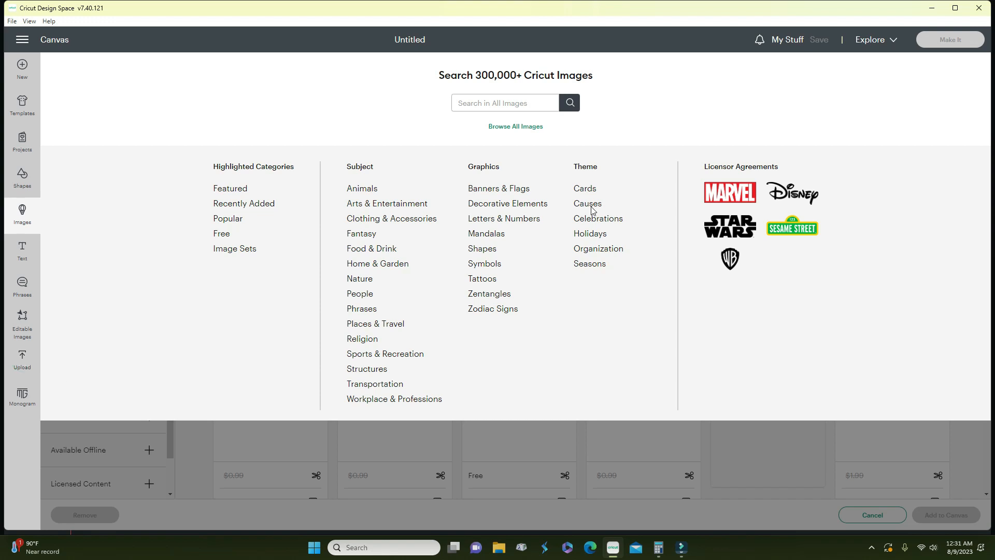
click(22, 359)
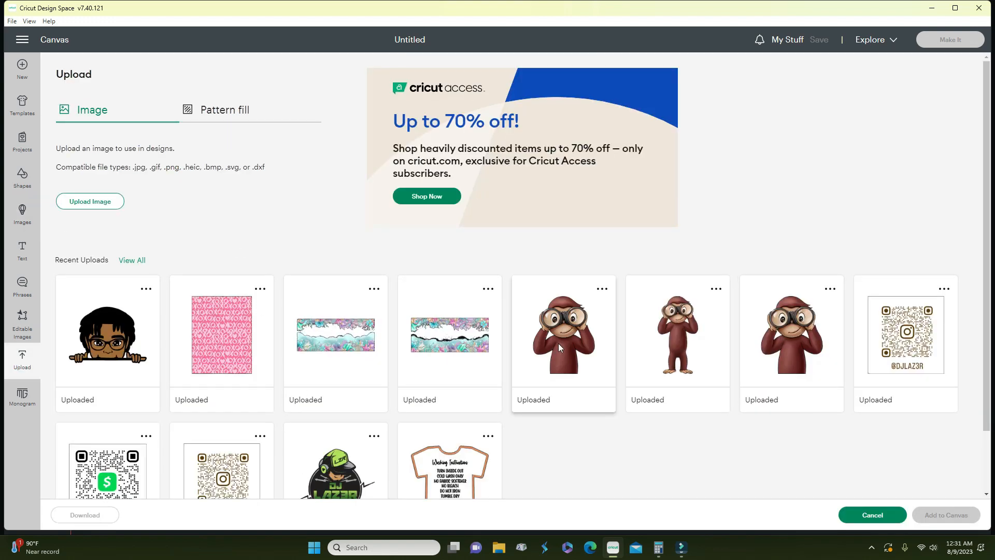
scroll(558, 343, down, 1)
click(559, 325)
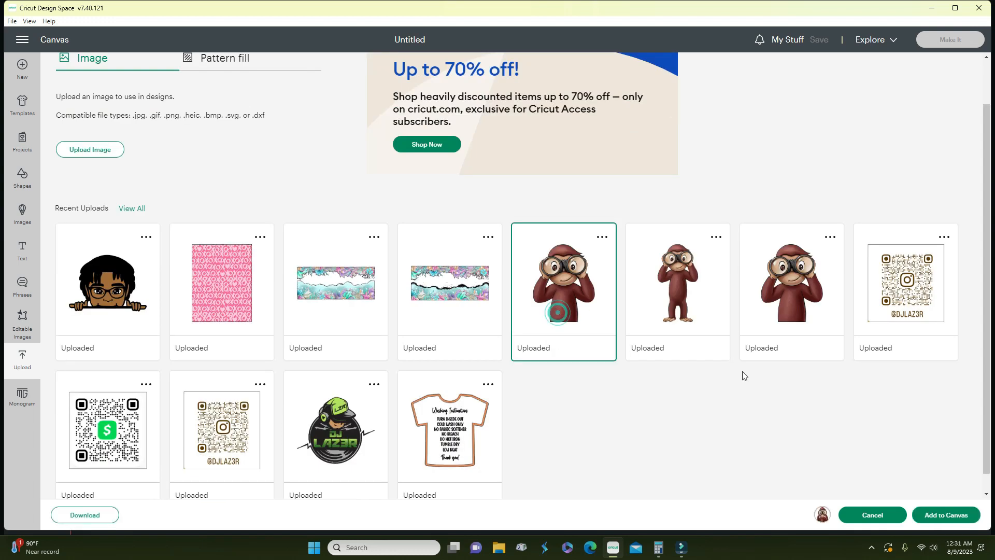
click(944, 516)
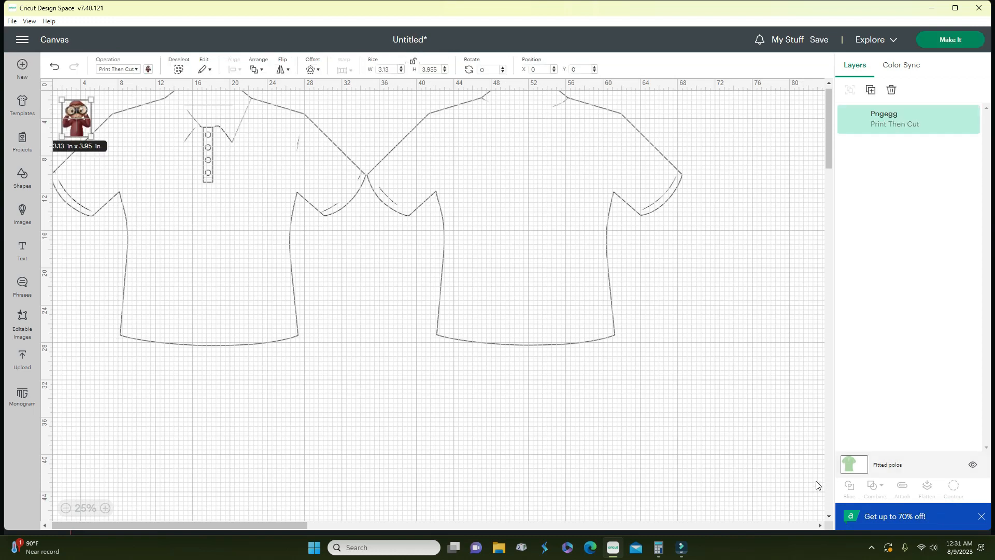
drag(76, 120, 264, 186)
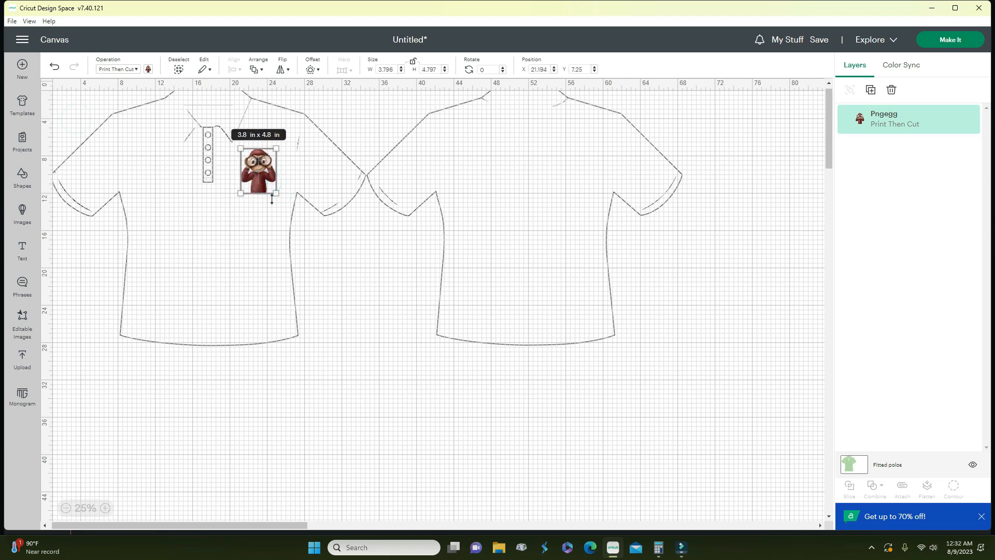
- Add a new placeholder Text layer to the design
click(22, 250)
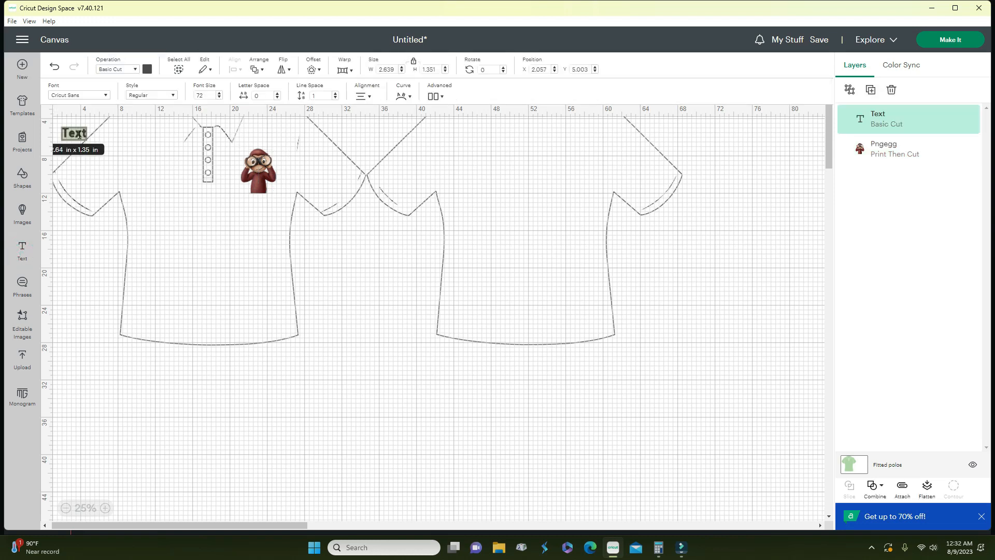
- Move the text onto the back polo and type the wearer's name into it
click(86, 316)
drag(79, 134, 521, 176)
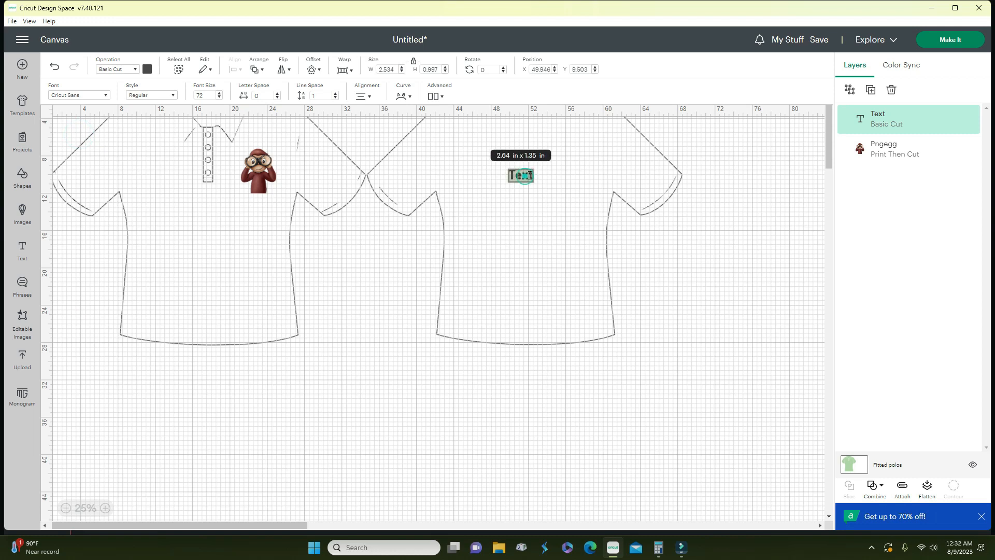
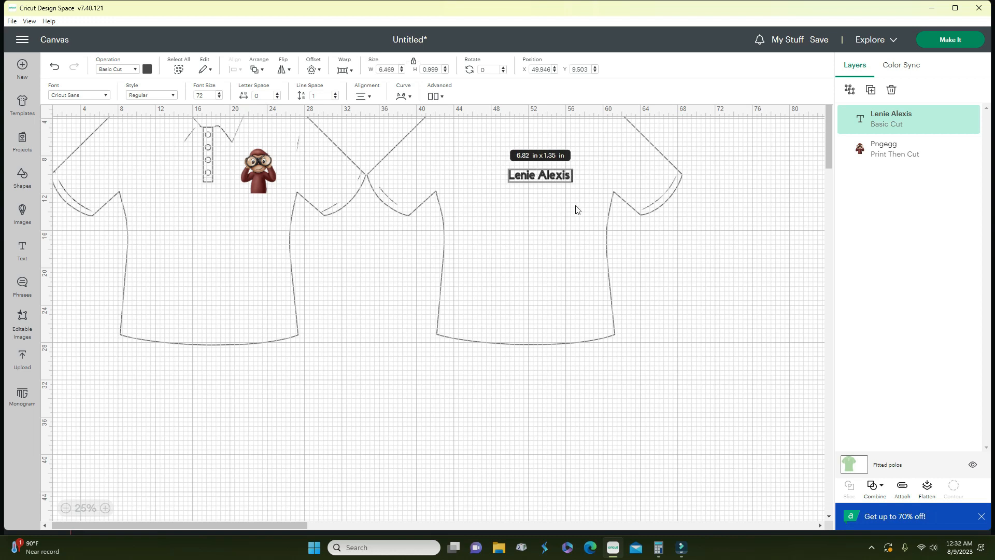
scroll(578, 210, up, 1)
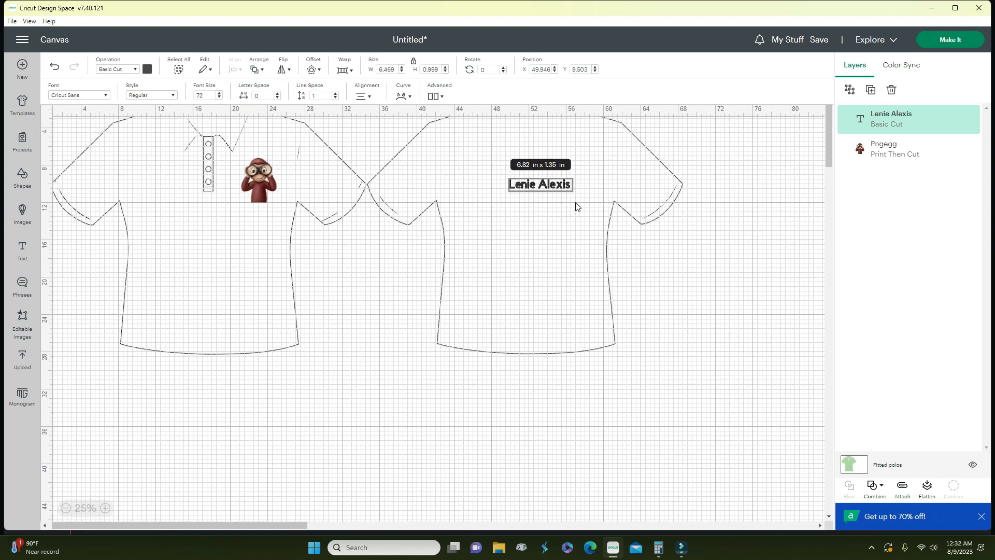
click(728, 249)
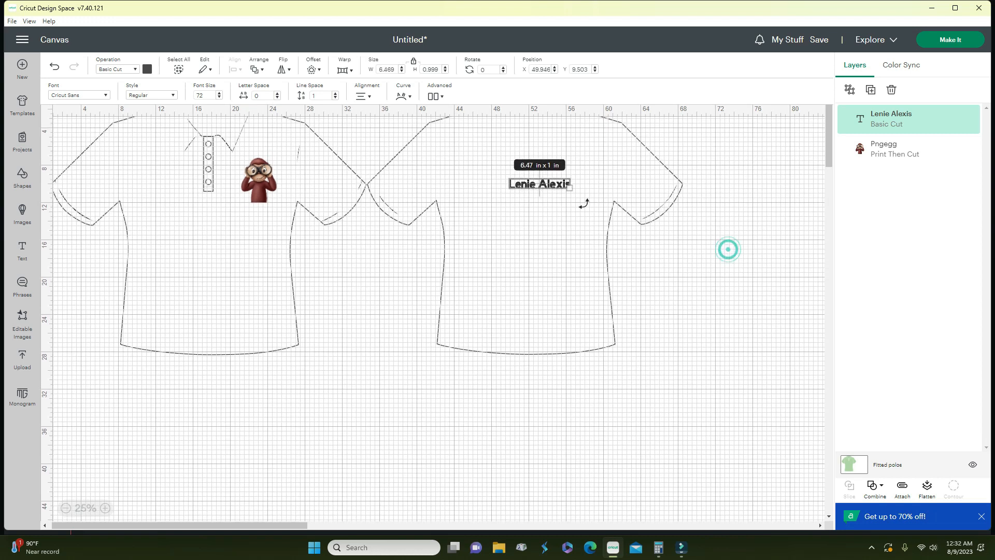
click(543, 194)
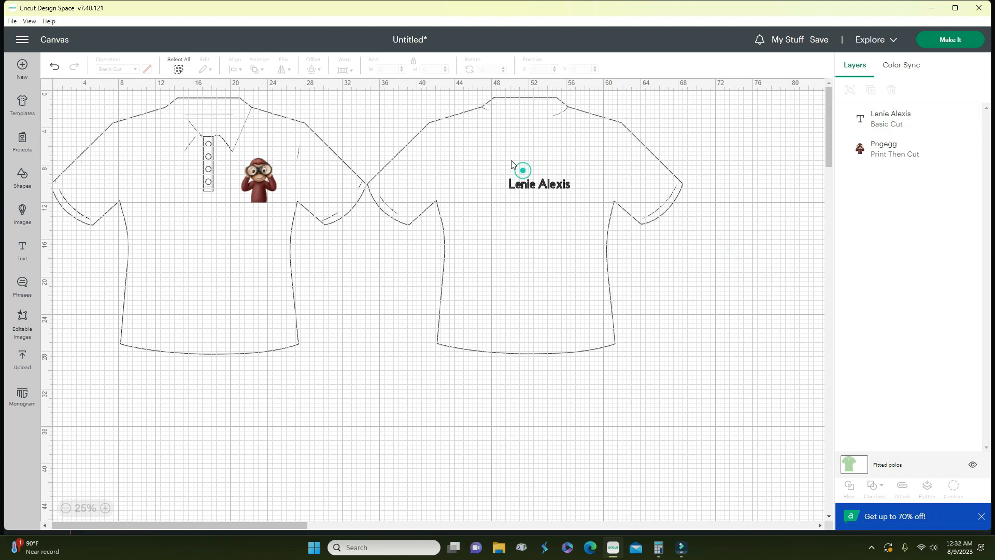
click(544, 189)
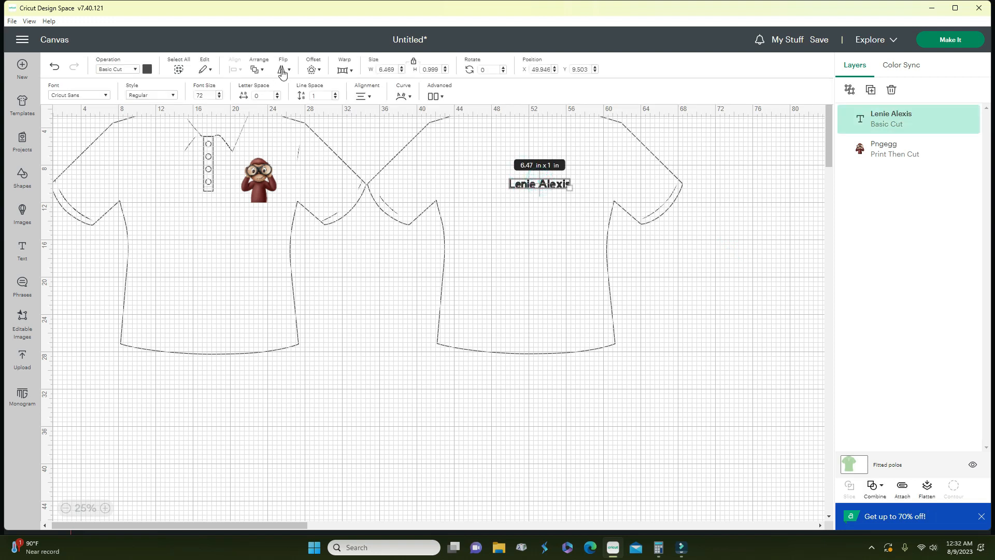
click(261, 71)
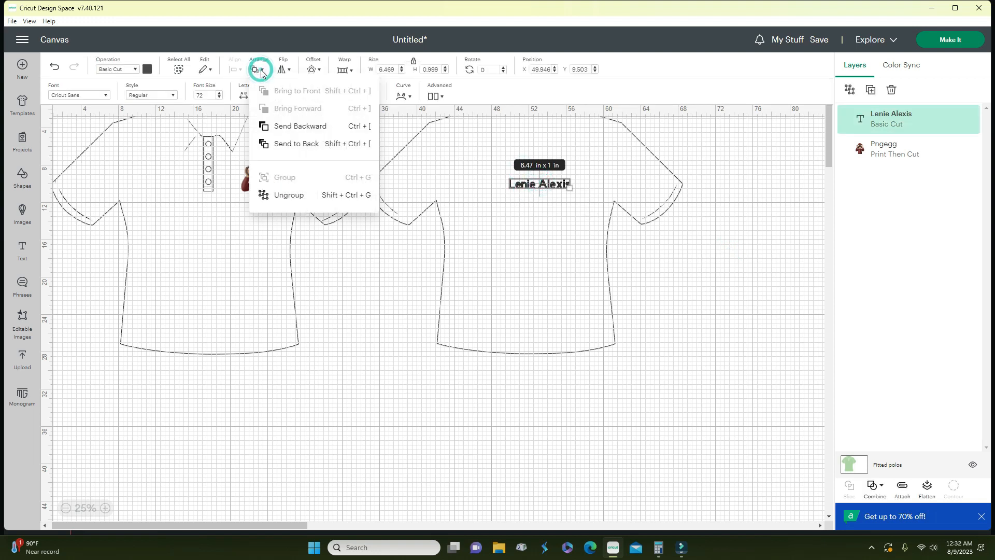
click(512, 183)
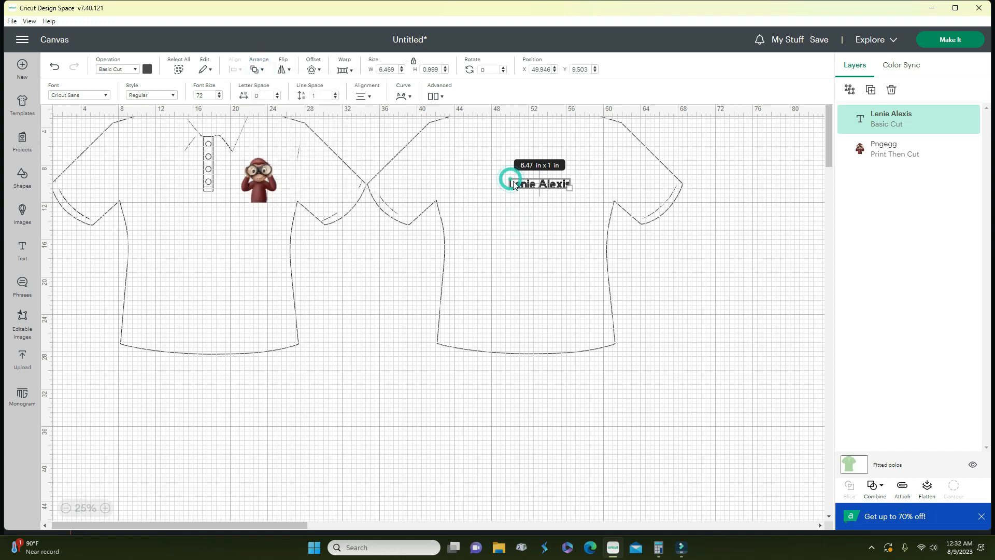
- Widen the name to 9.4 in, position it across the back shoulders, then open Projects
click(401, 67)
click(401, 67)
click(401, 68)
click(401, 68)
click(401, 67)
click(401, 68)
click(401, 67)
click(401, 68)
click(401, 67)
click(402, 67)
click(401, 68)
click(401, 67)
click(401, 67)
click(401, 68)
click(401, 67)
click(401, 67)
click(401, 67)
click(401, 68)
click(401, 68)
click(401, 68)
click(401, 67)
click(401, 67)
drag(549, 188, 521, 176)
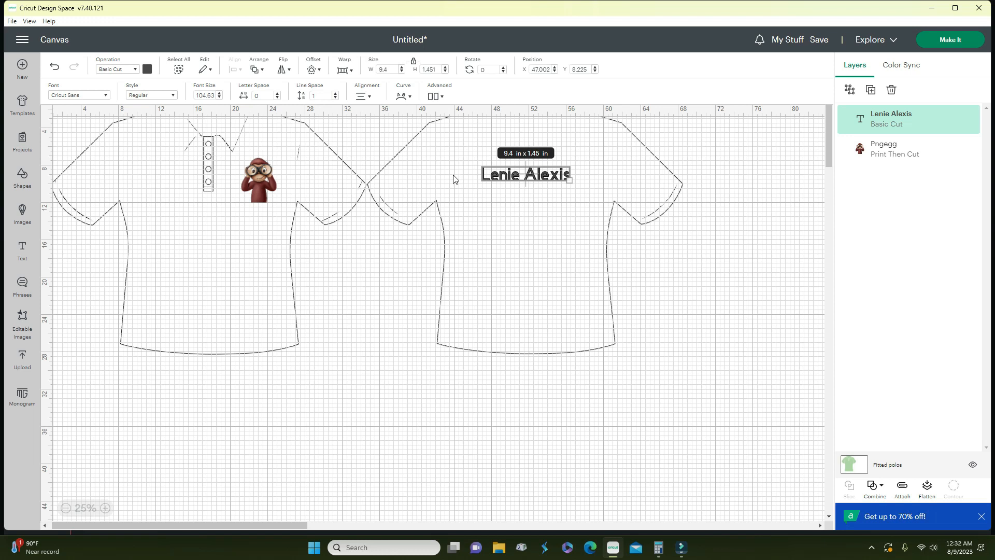
click(23, 141)
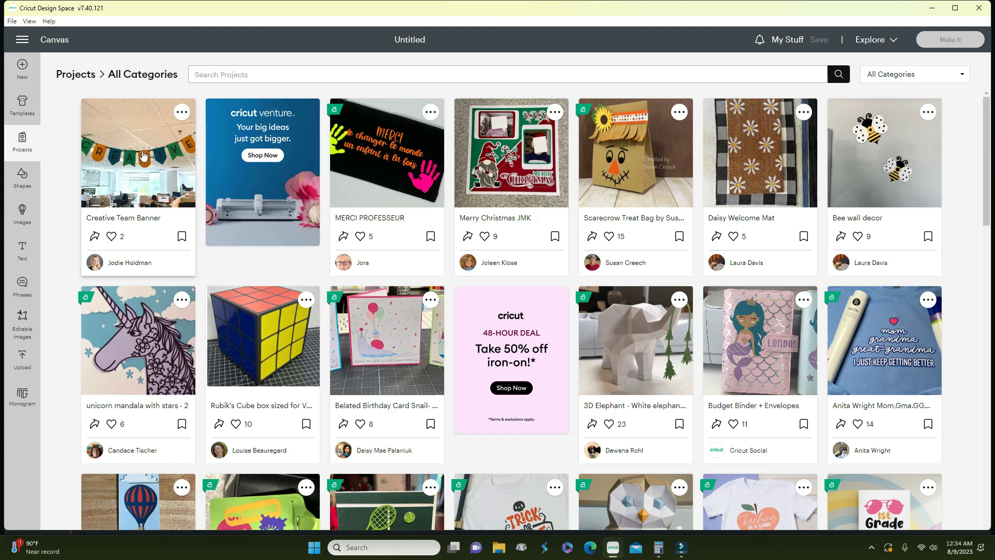
- Review the 3D Elephant project's details in the Projects gallery, then start a new blank canvas
scroll(213, 209, down, 1)
scroll(213, 209, down, 4)
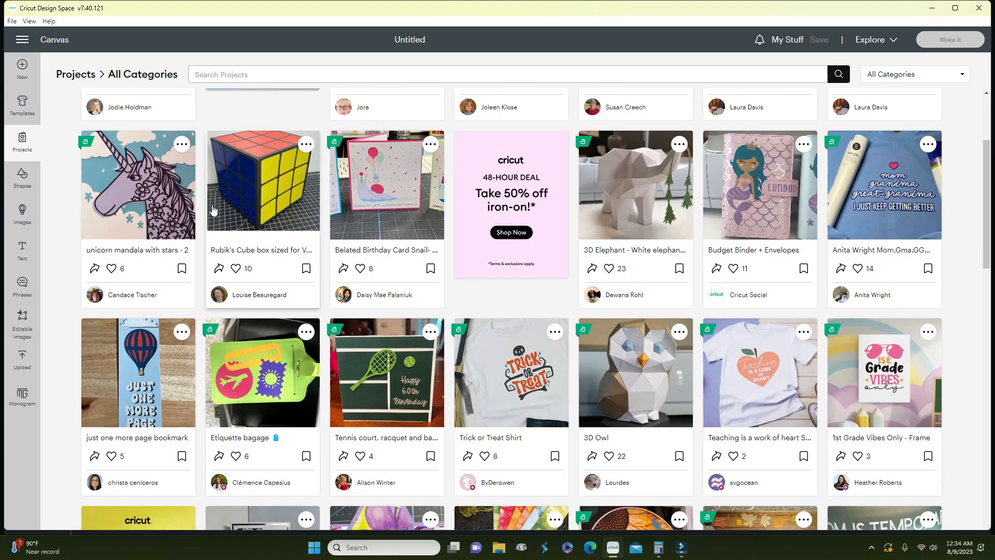
scroll(212, 209, up, 1)
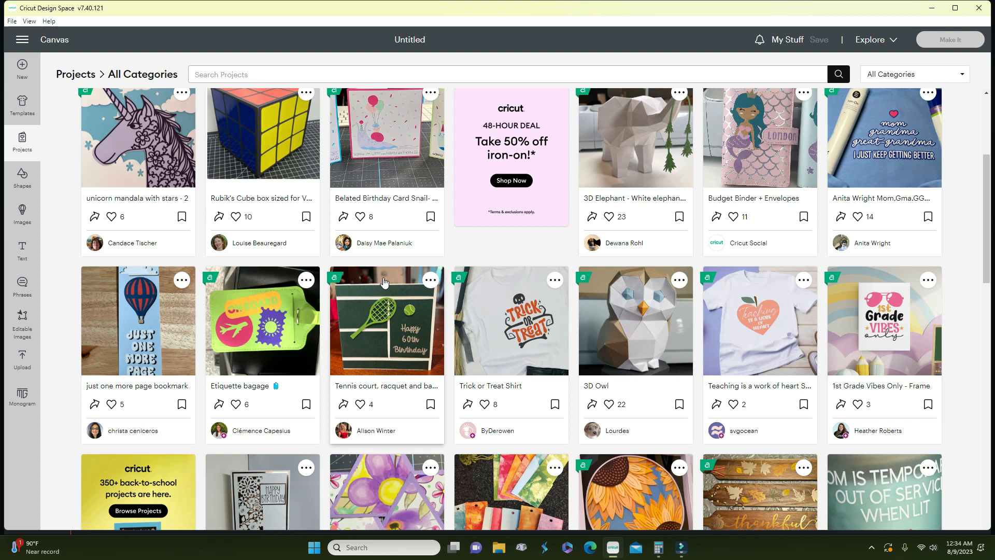
scroll(384, 282, up, 4)
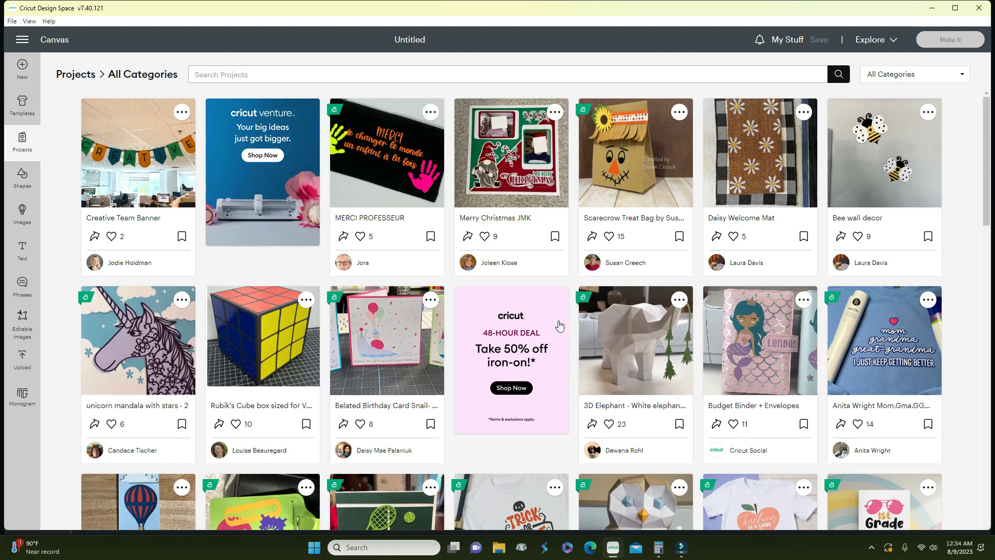
click(637, 358)
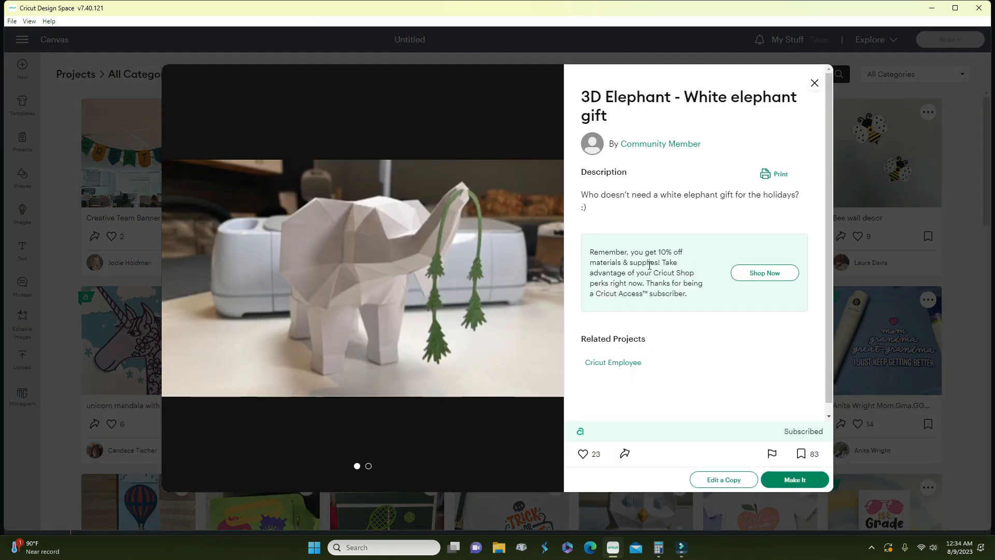
scroll(650, 264, down, 1)
scroll(640, 275, up, 1)
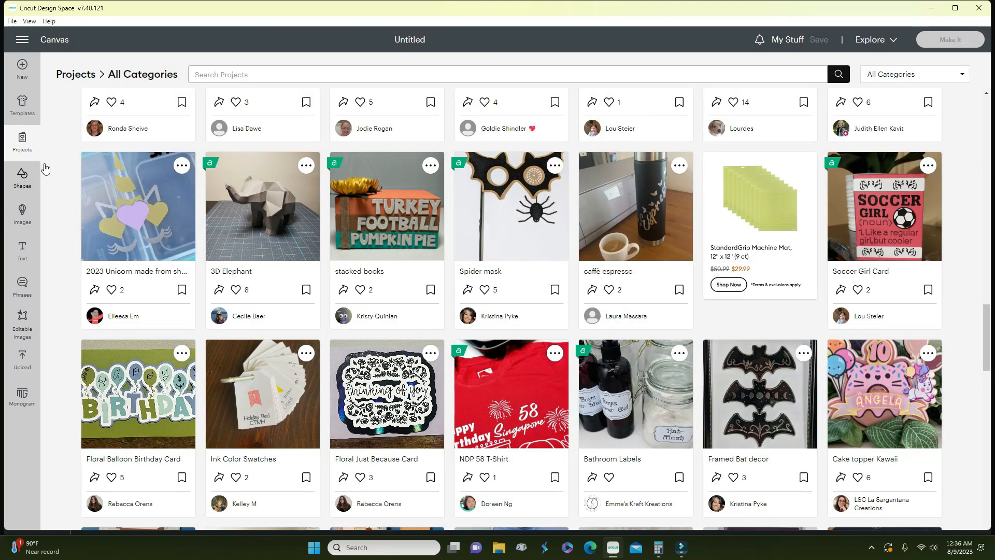
click(24, 72)
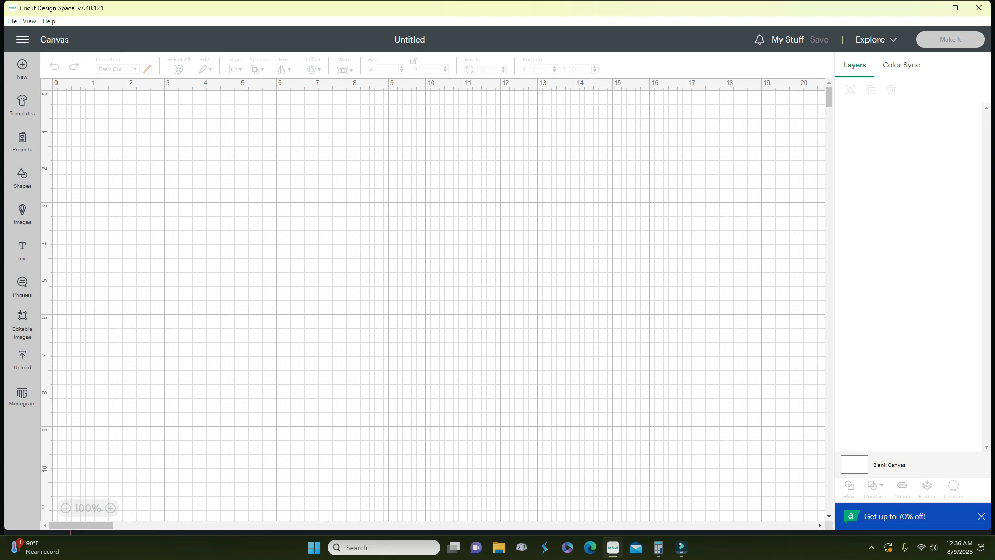
- Browse the Shapes library's Free and Included with Subscription shapes beside the empty canvas
click(30, 188)
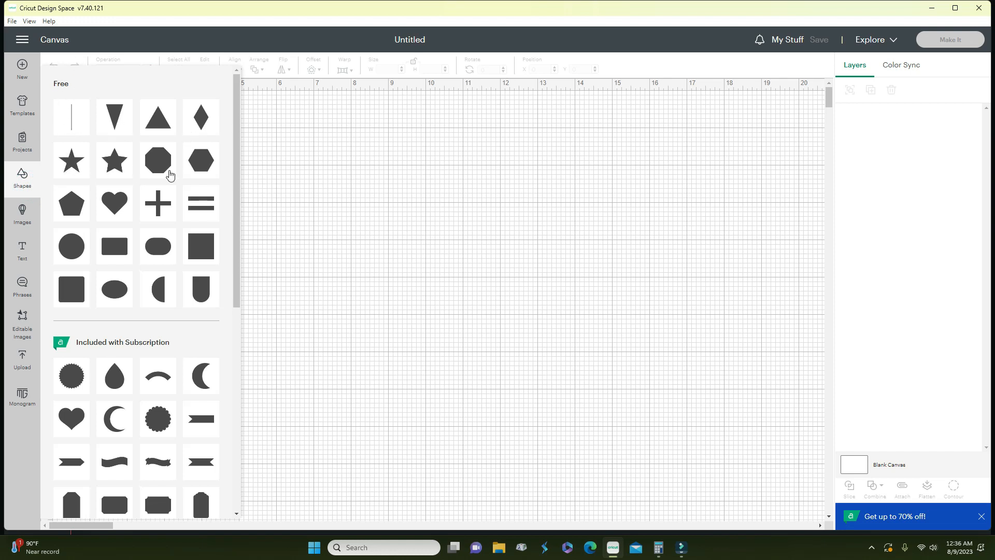
scroll(127, 334, down, 4)
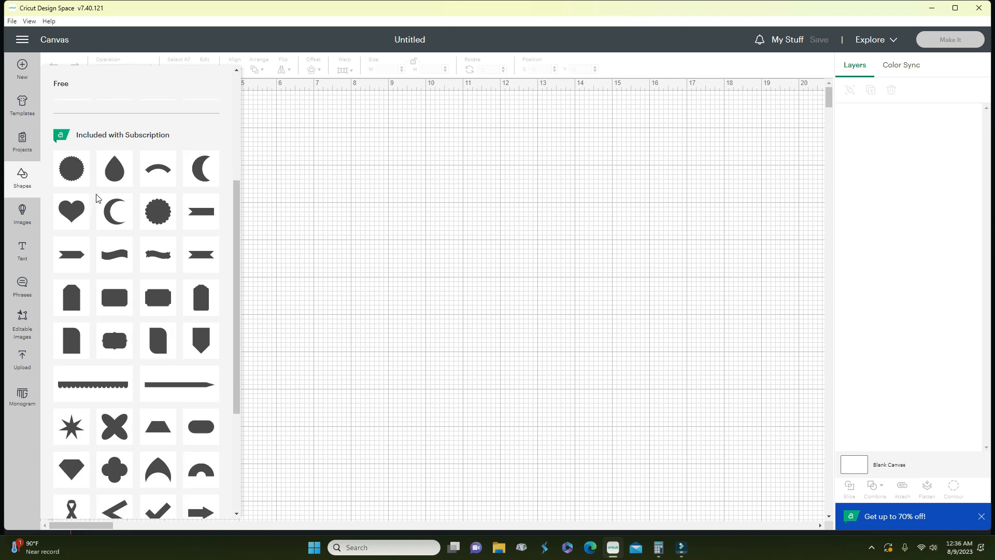
scroll(96, 199, down, 4)
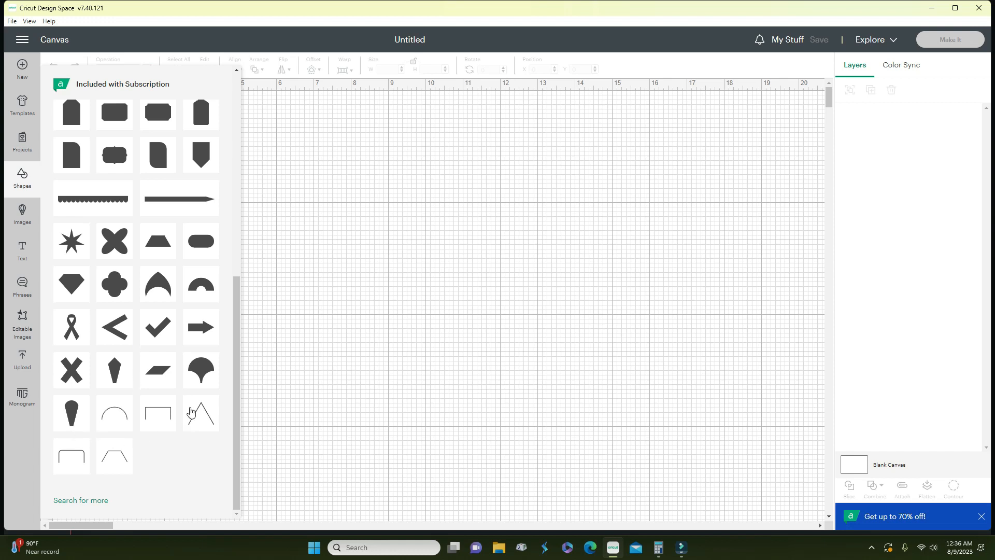
scroll(191, 398, up, 1)
scroll(192, 398, up, 4)
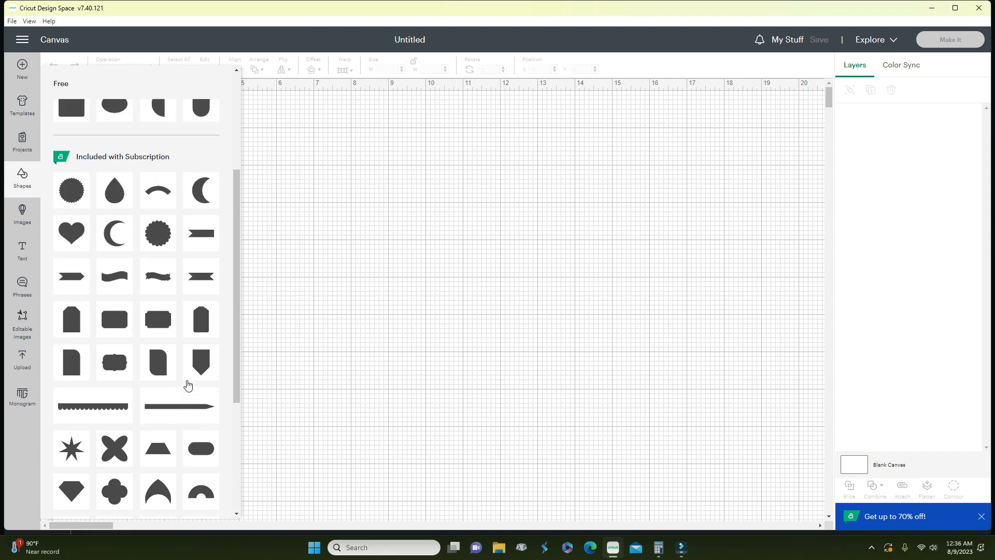
scroll(188, 383, up, 1)
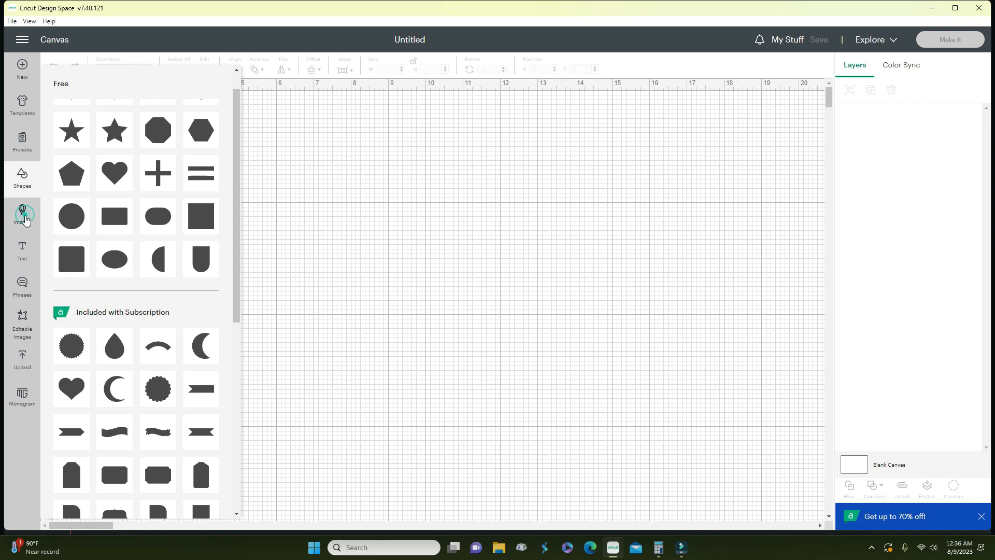
- Search the Images library for car images across all categories
click(22, 214)
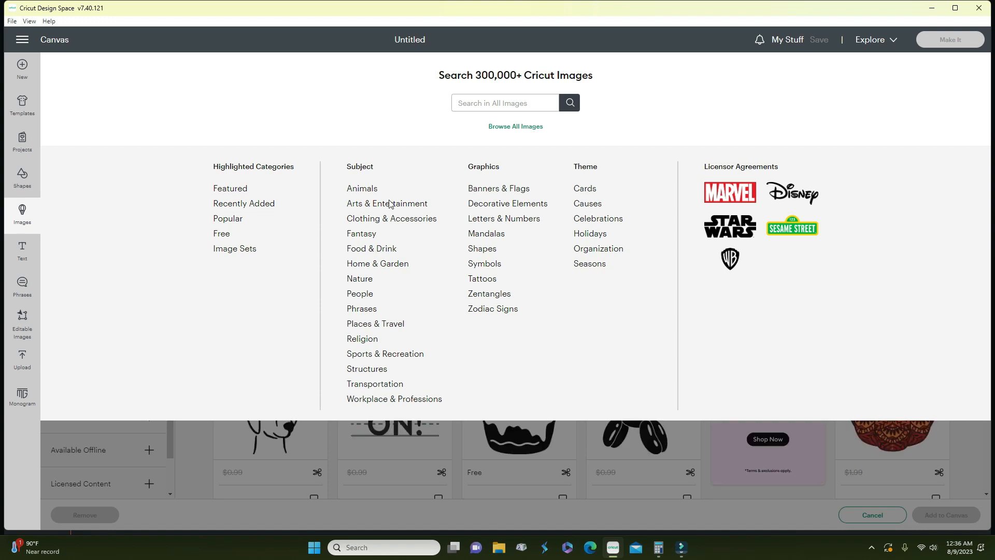
click(660, 459)
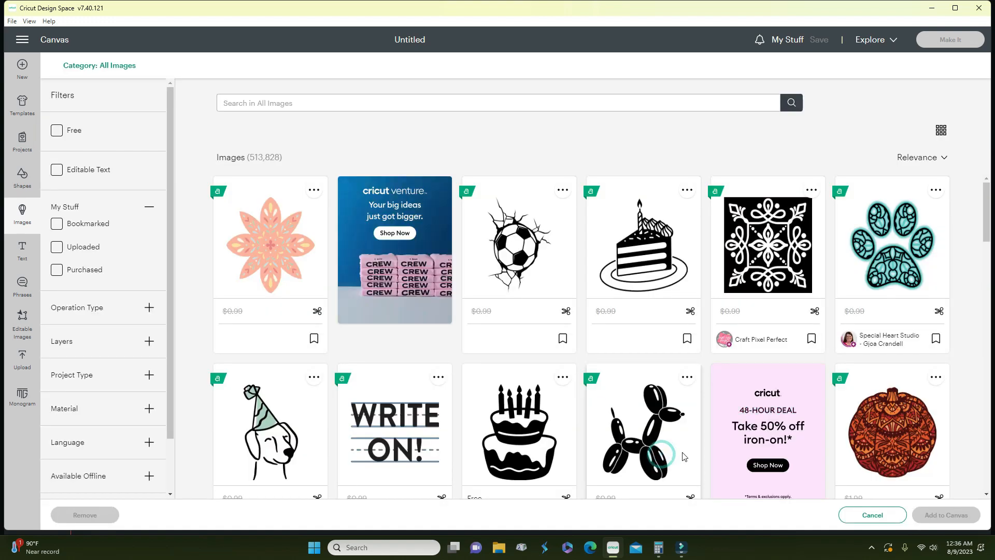
click(316, 103)
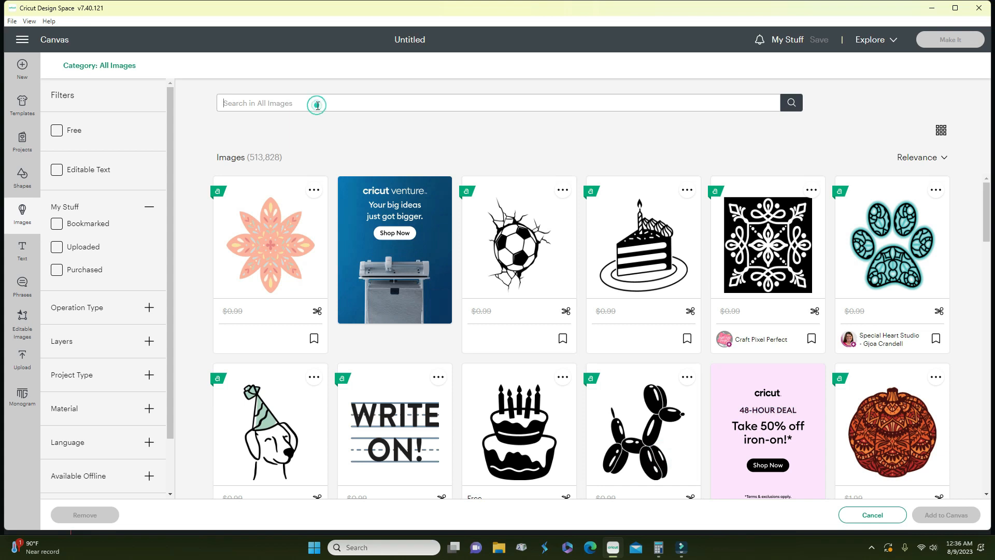
text(da)
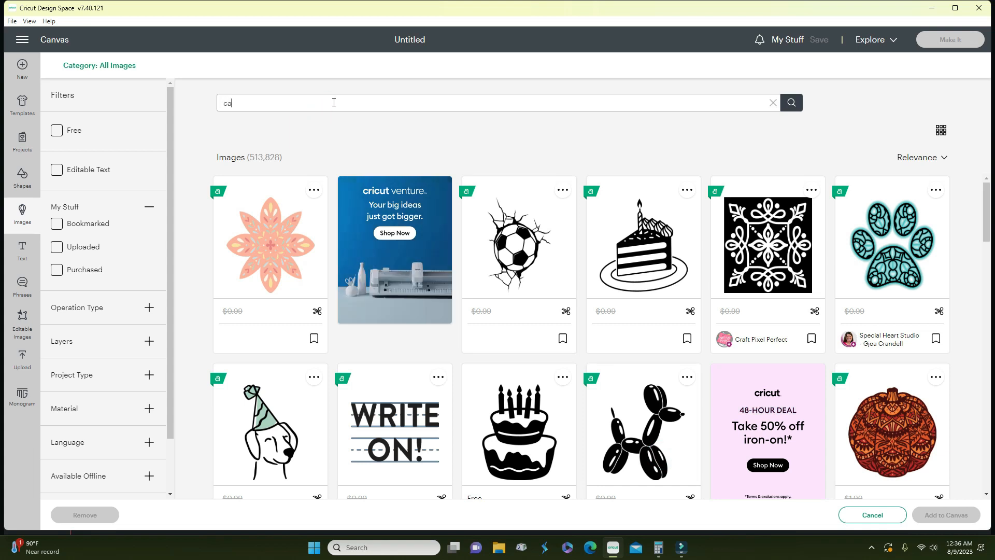
text(r)
key(Return)
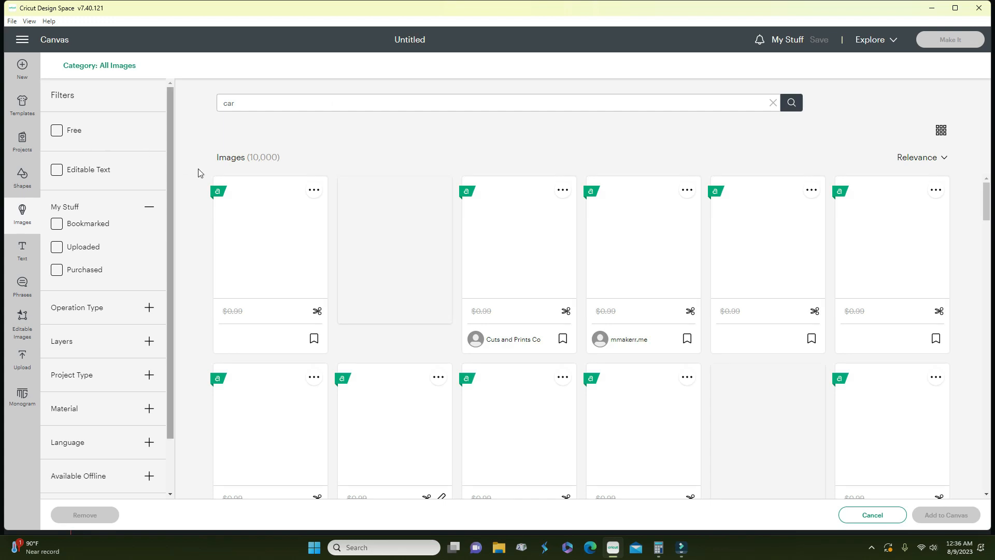
- Scroll the car results and filter them to Free images only
scroll(440, 281, down, 2)
scroll(439, 281, down, 2)
scroll(440, 281, up, 4)
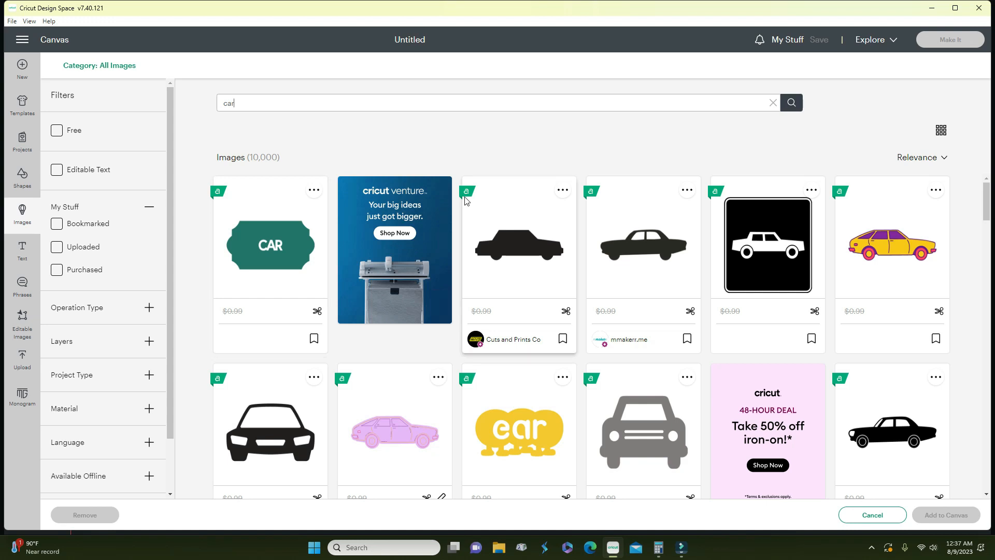
scroll(559, 253, down, 3)
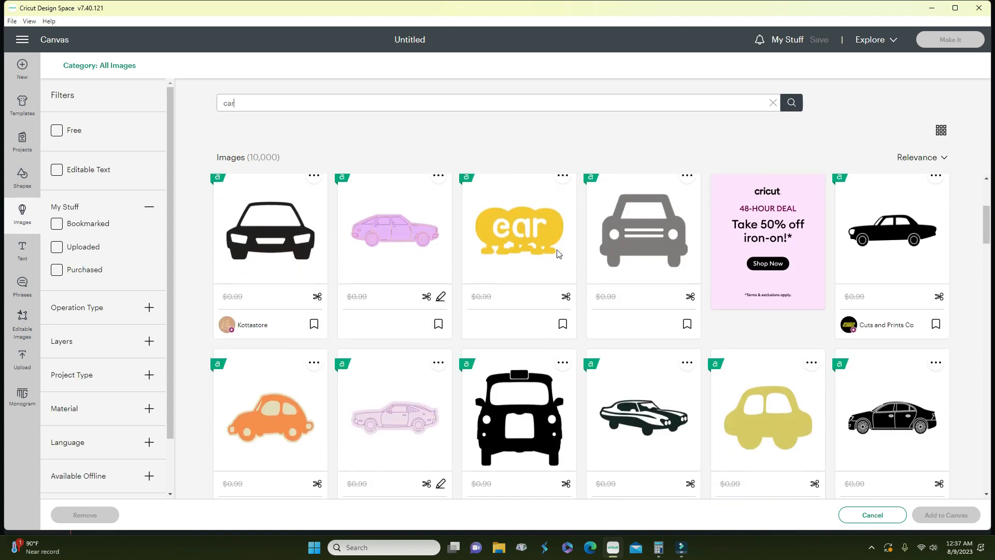
scroll(559, 253, down, 6)
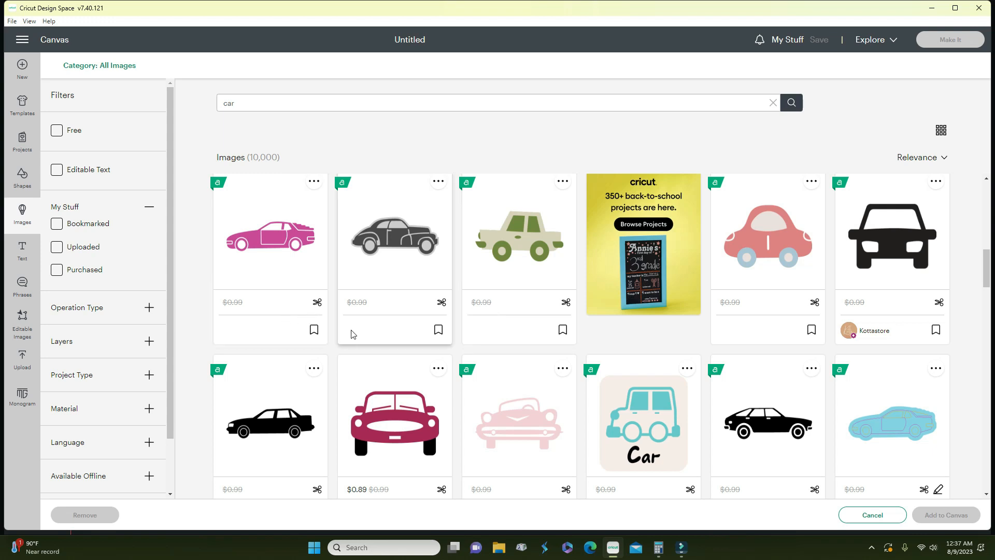
scroll(361, 338, down, 5)
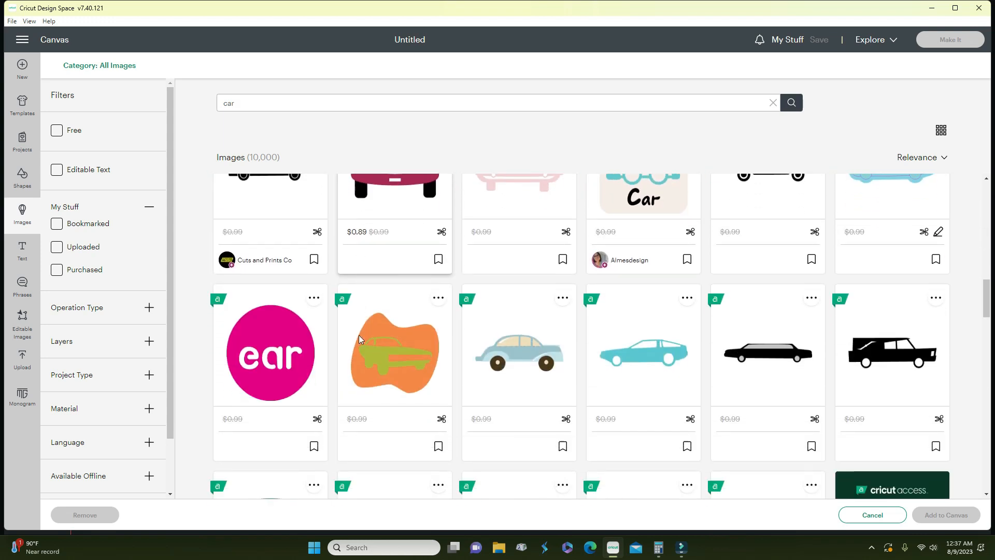
scroll(361, 339, down, 3)
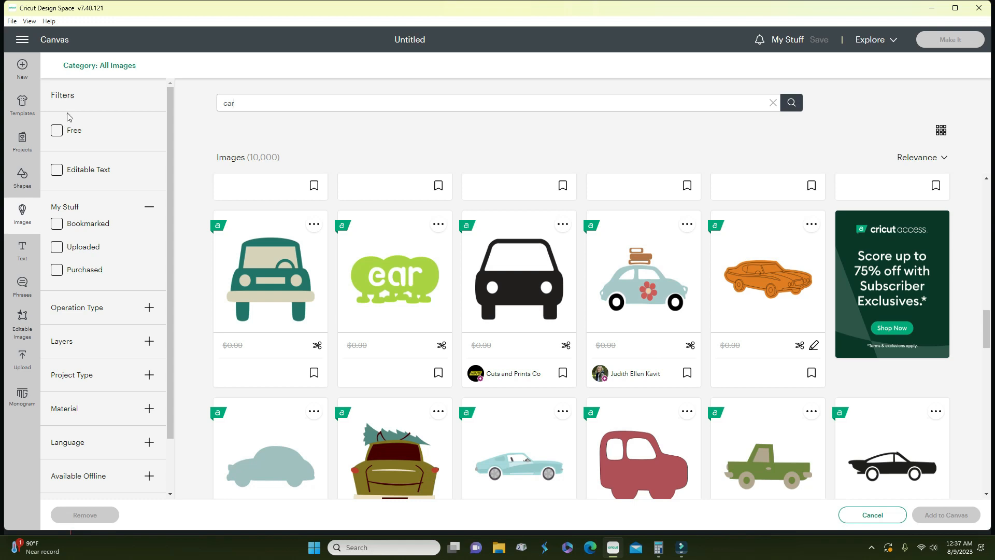
click(62, 136)
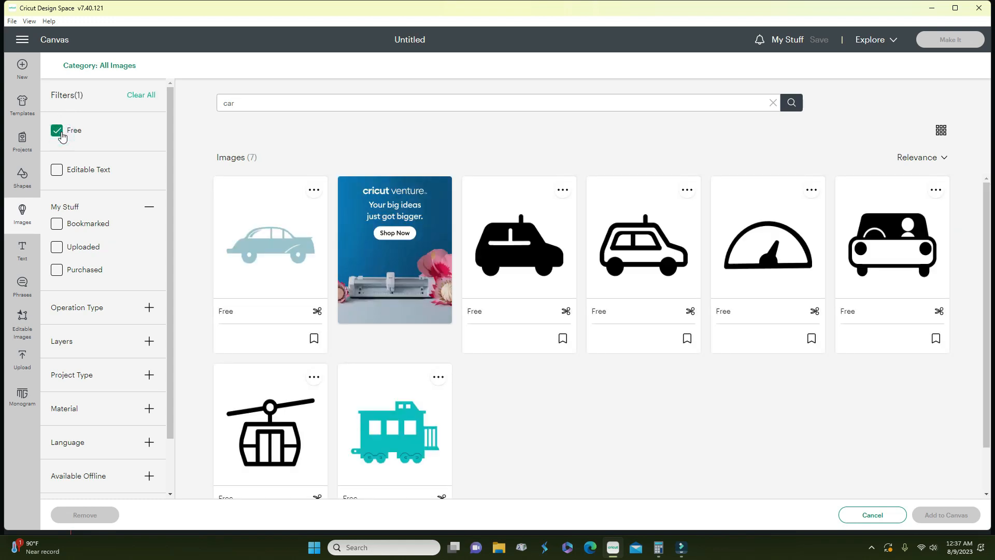
- Remove the Free filter and try the editable text and bookmarked filters, clearing each
click(58, 131)
click(58, 171)
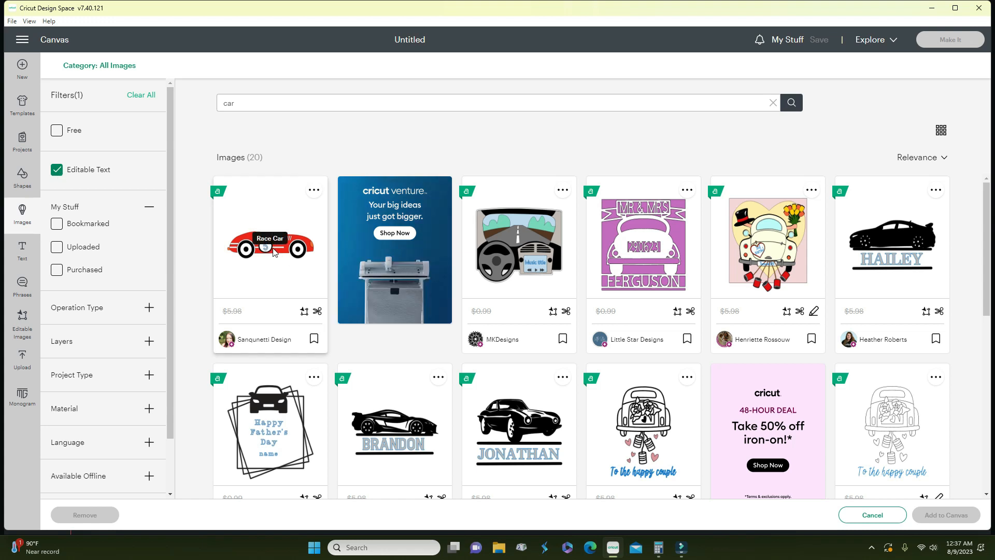
click(58, 170)
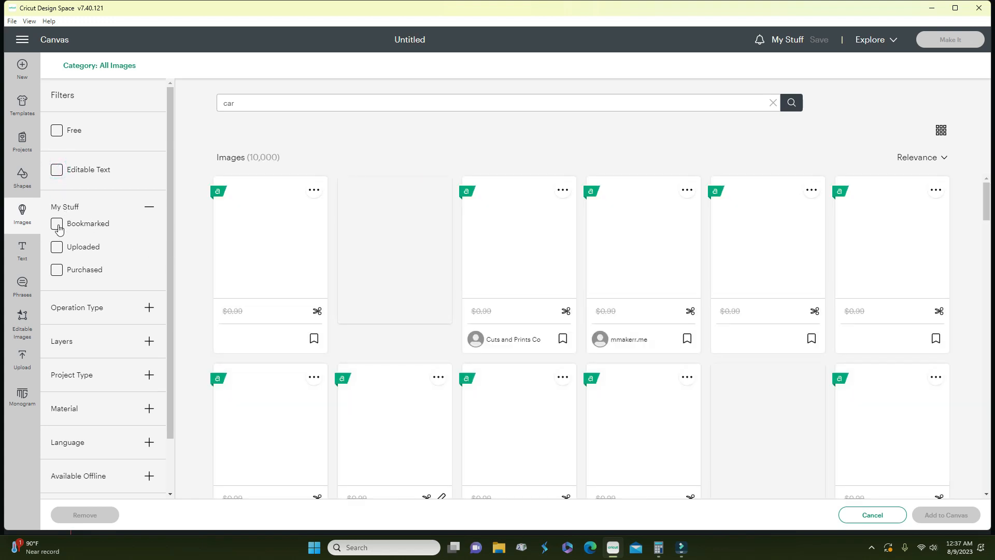
click(57, 223)
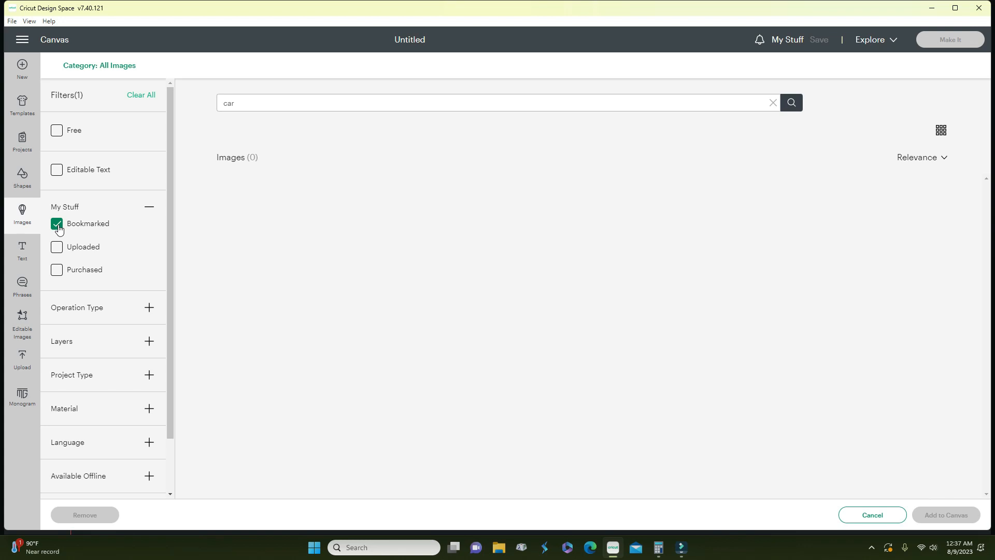
click(57, 224)
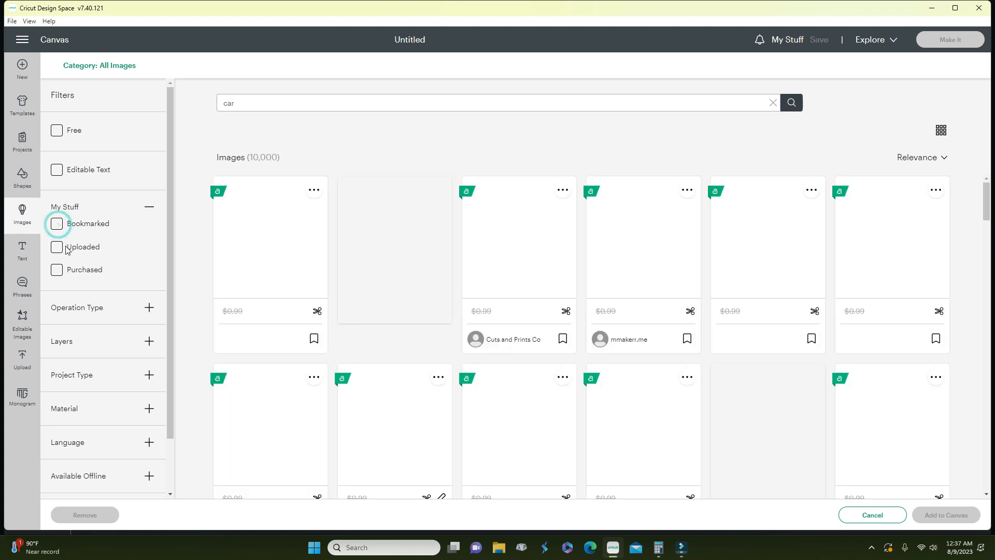
- Toggle the Uploaded and Purchased filters, leave both unchecked, and expand Operation Type
click(58, 248)
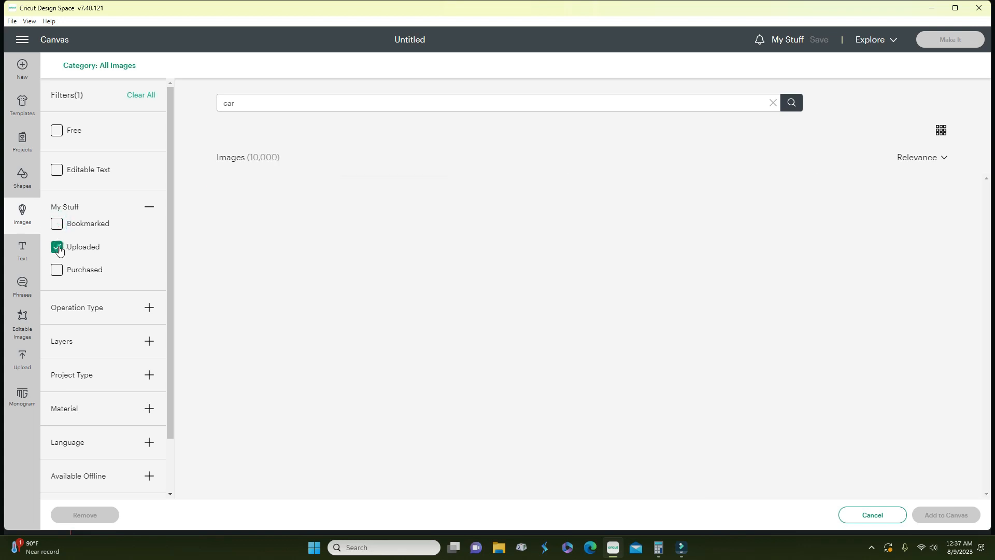
click(59, 273)
click(59, 247)
click(58, 248)
click(57, 248)
click(58, 270)
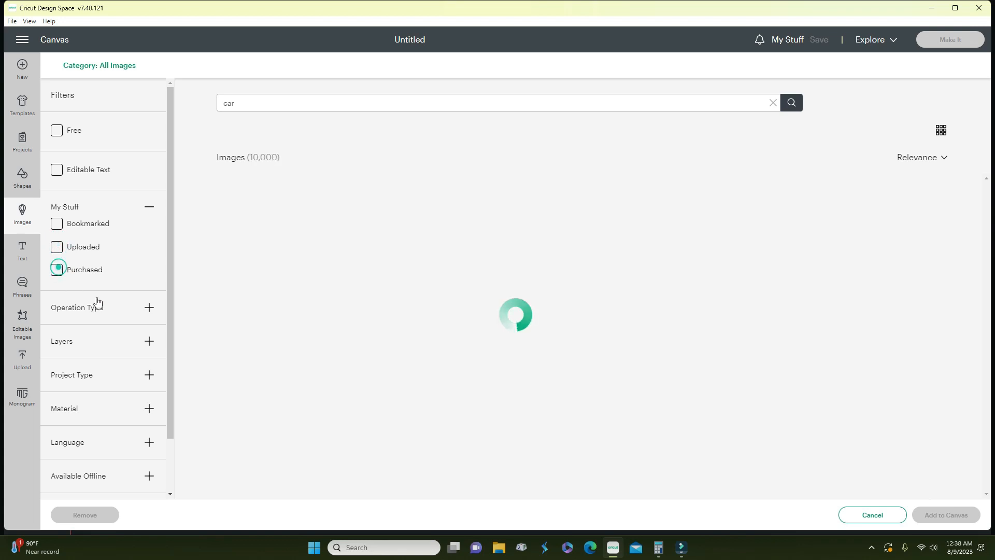
click(148, 308)
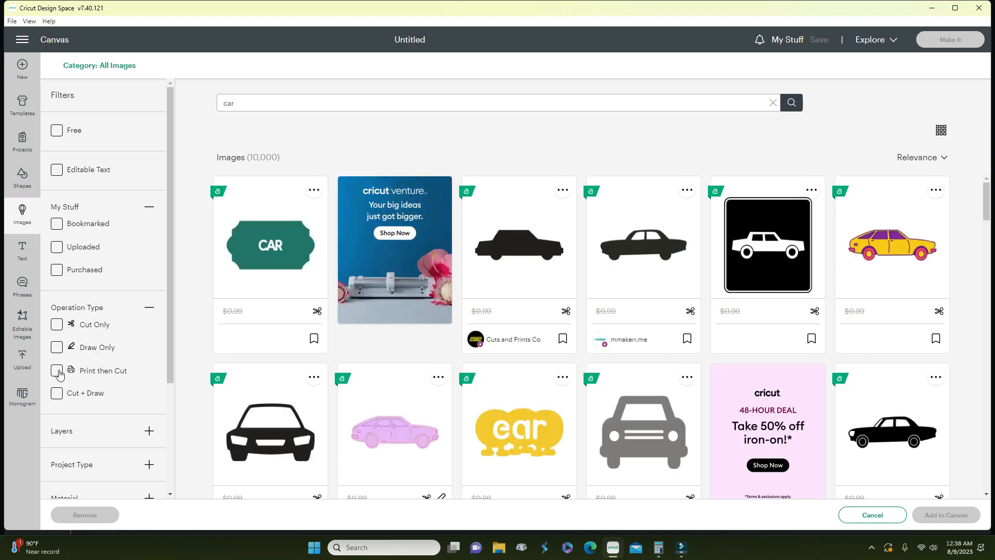
- Expand the Layers, Project Type, Material, Language, Available Offline and Licensed Content filter sections
scroll(70, 396, down, 2)
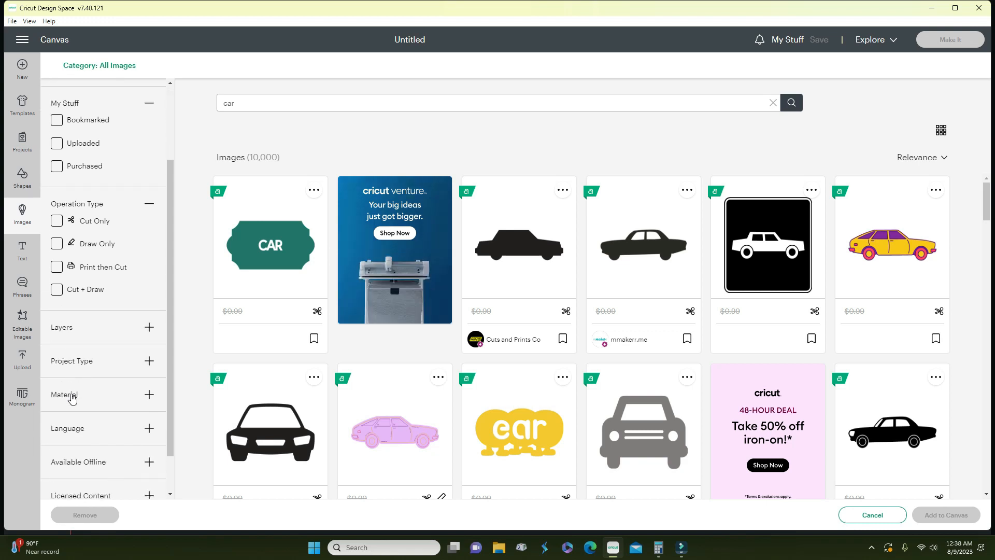
click(149, 327)
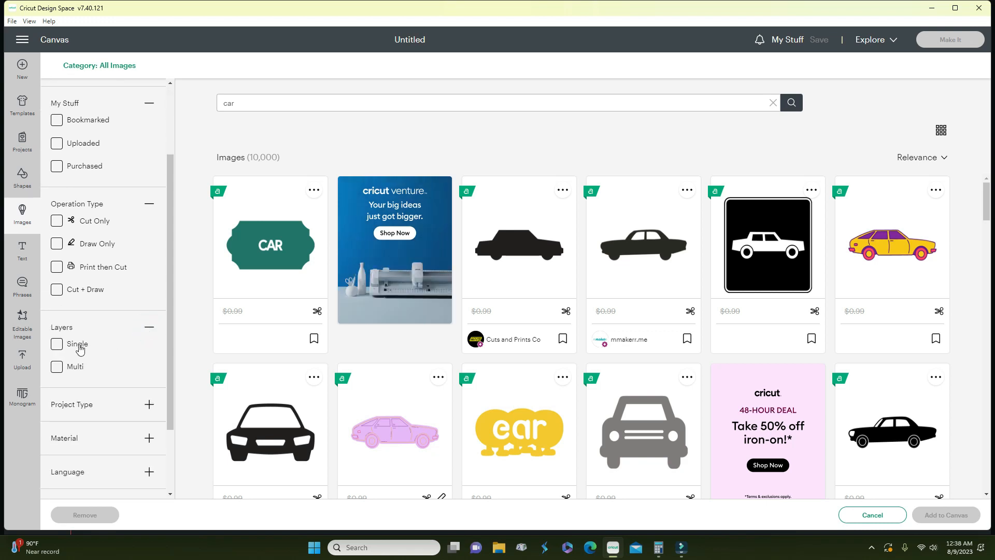
scroll(84, 371, down, 2)
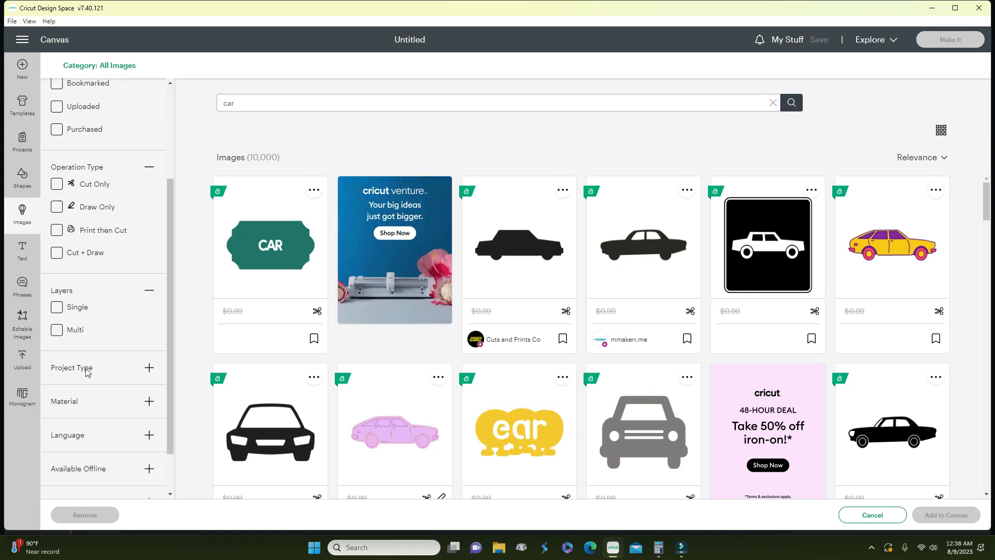
click(149, 313)
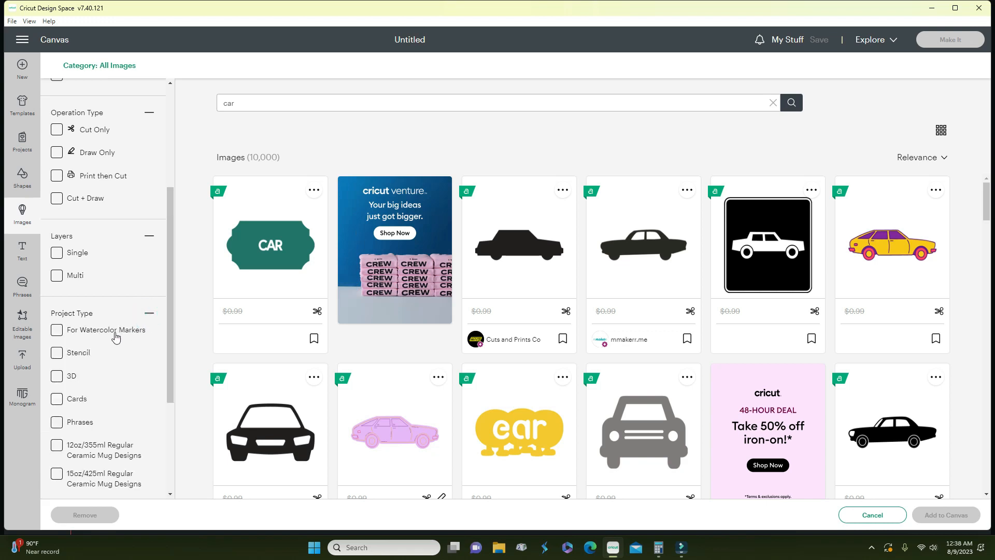
scroll(113, 340, down, 1)
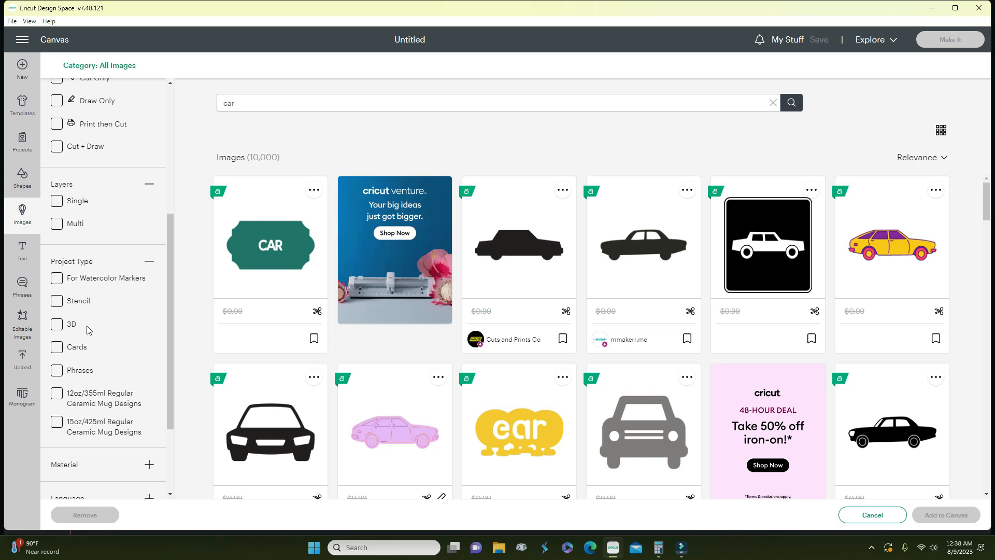
scroll(95, 358, down, 2)
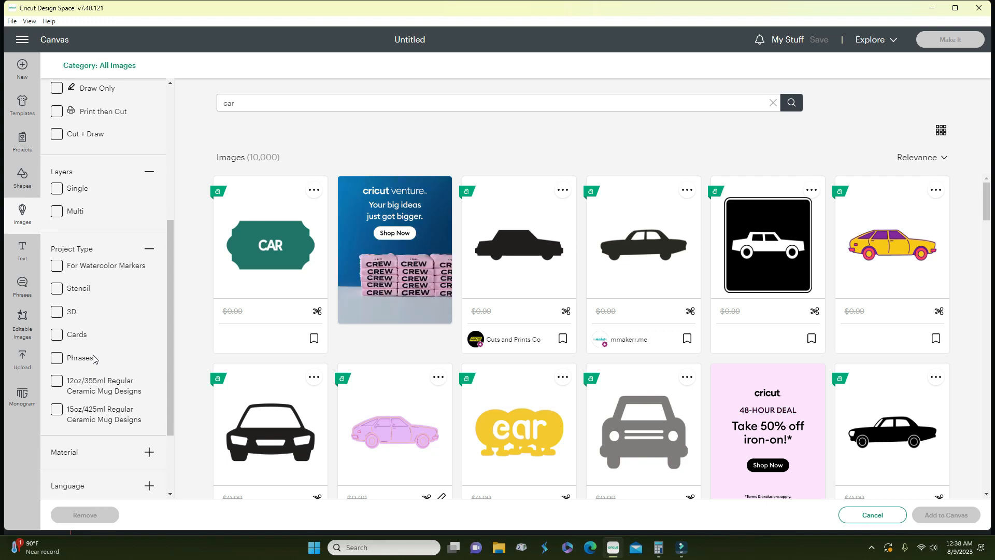
click(148, 360)
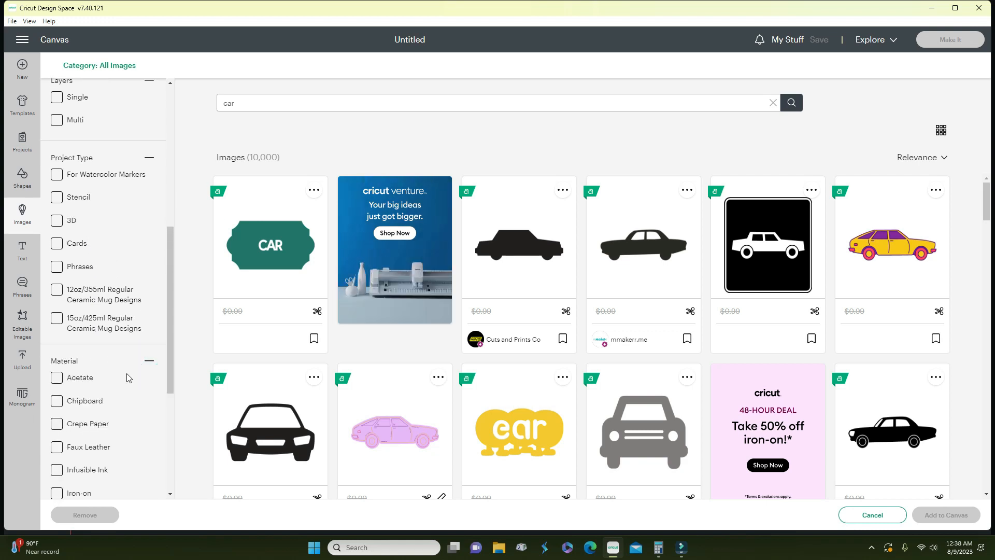
scroll(127, 378, down, 3)
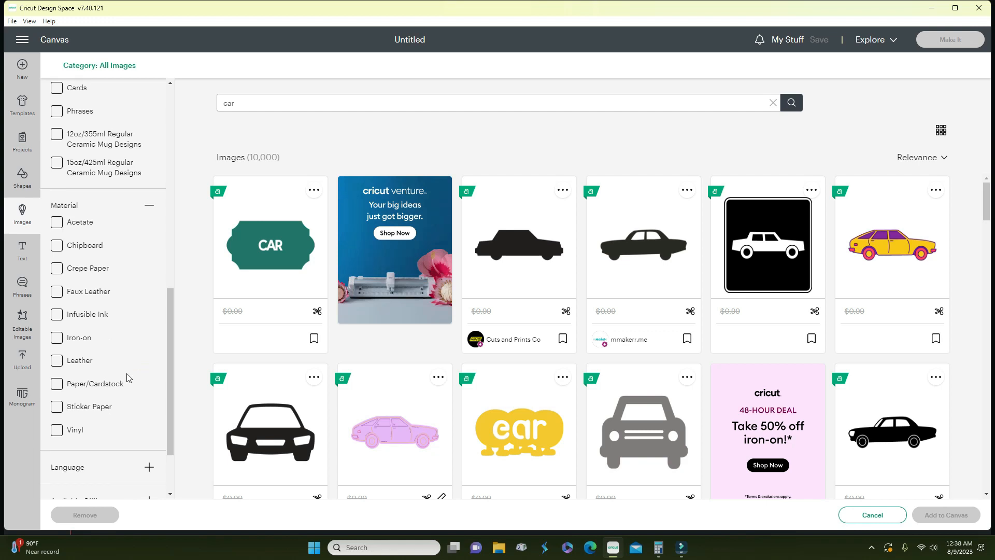
scroll(127, 378, down, 2)
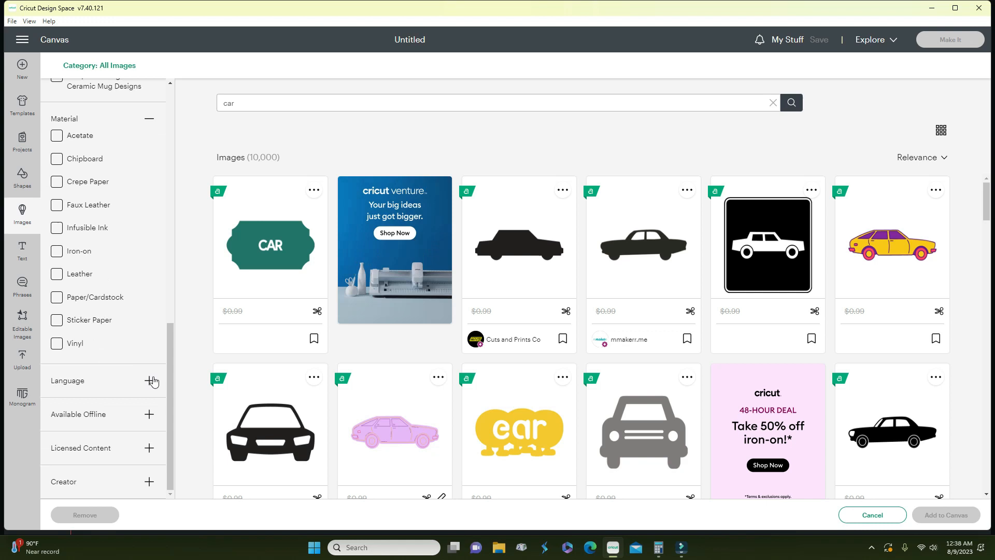
click(149, 380)
scroll(146, 384, down, 15)
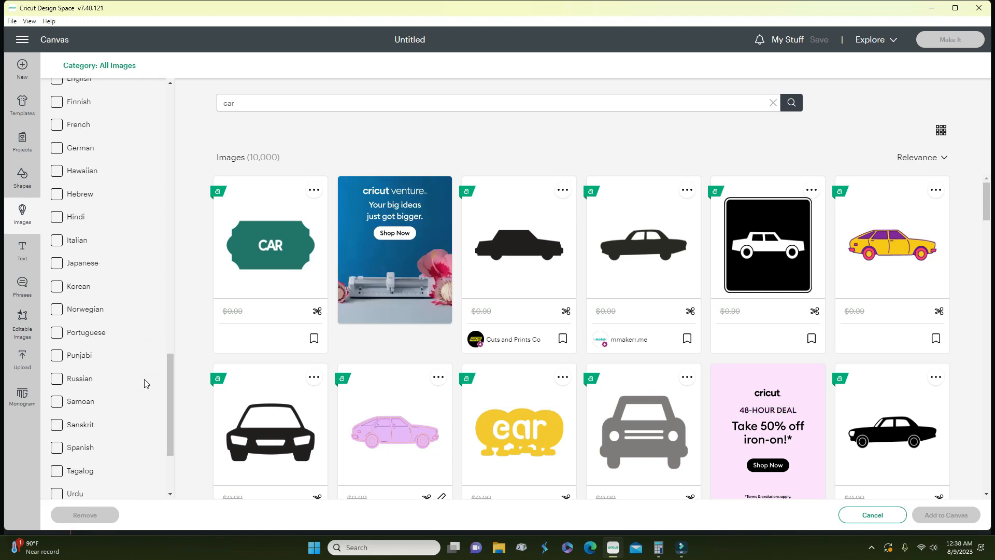
click(147, 413)
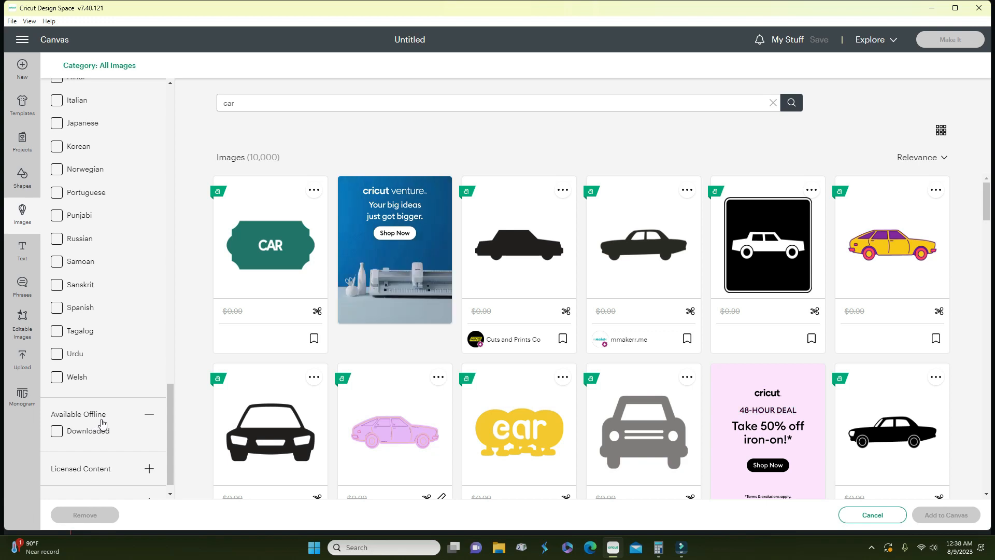
scroll(115, 431, down, 1)
click(149, 448)
- Add the Marvel, Disney, Star Wars, Warner Bros and Cricut licensed-content filters
scroll(146, 449, down, 5)
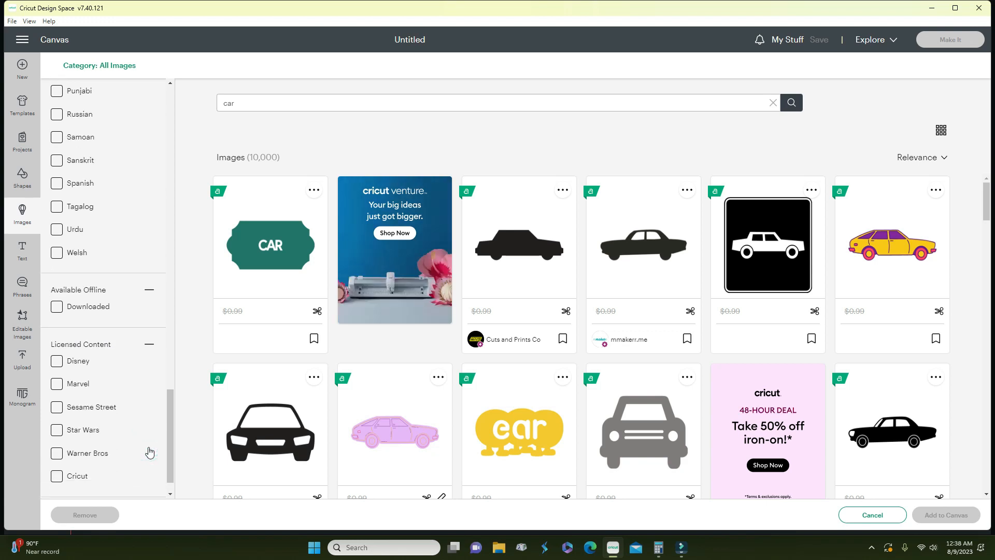
scroll(100, 377, down, 2)
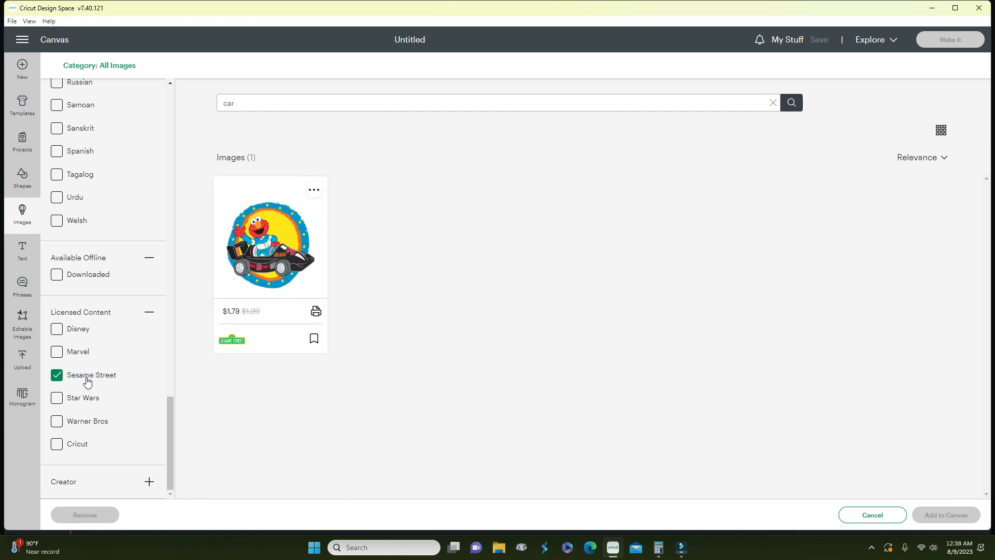
click(86, 353)
click(73, 330)
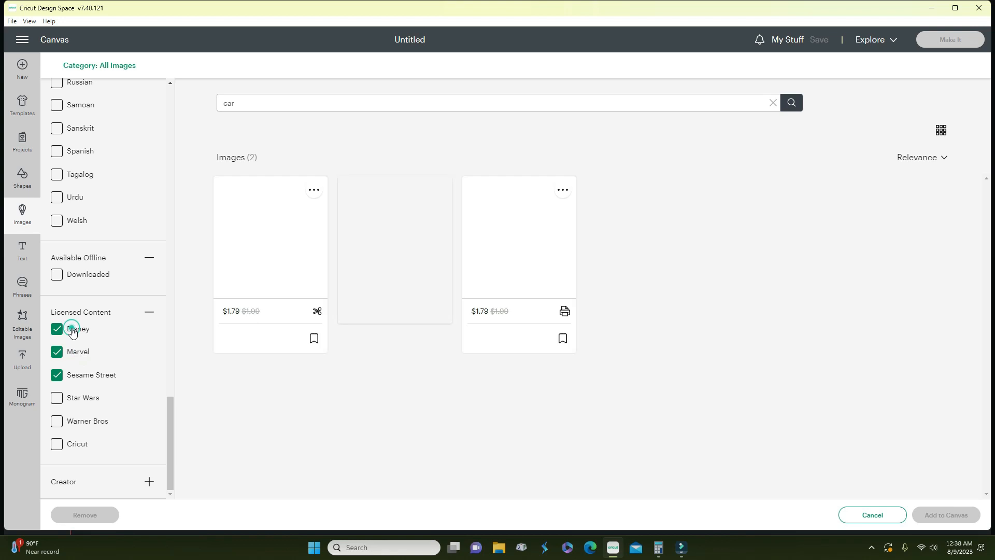
click(61, 401)
click(58, 430)
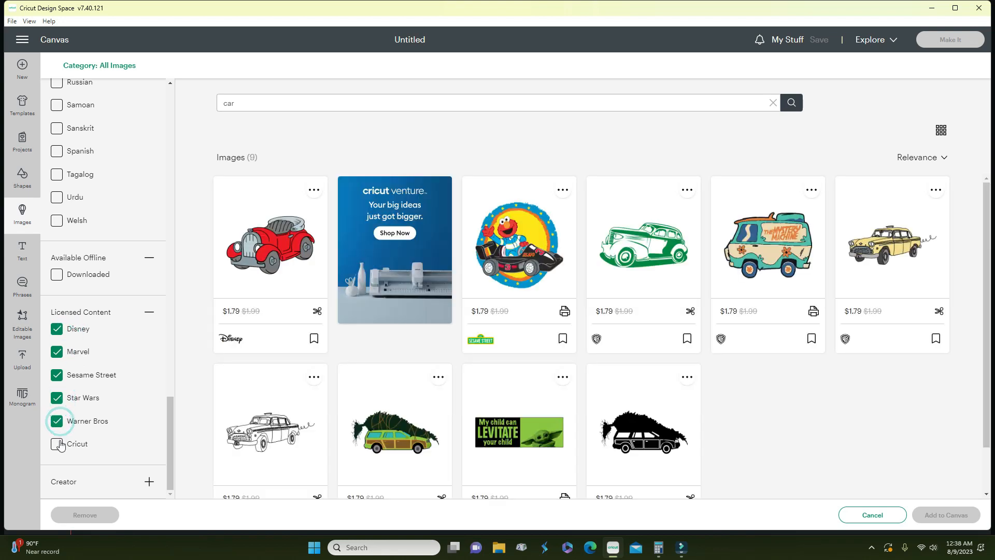
click(58, 444)
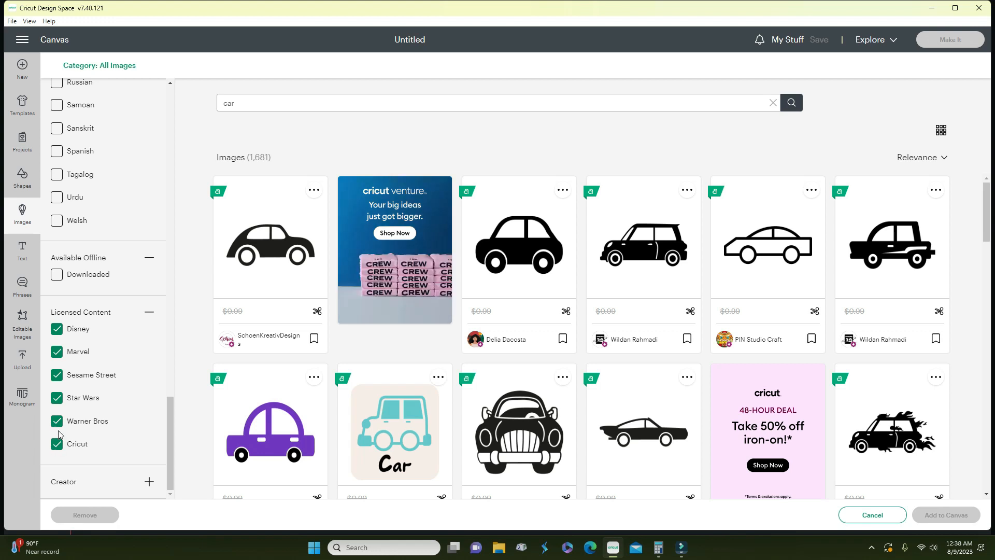
- Uncheck every licensed-content filter so all 10,000 car results show again
click(58, 422)
click(58, 397)
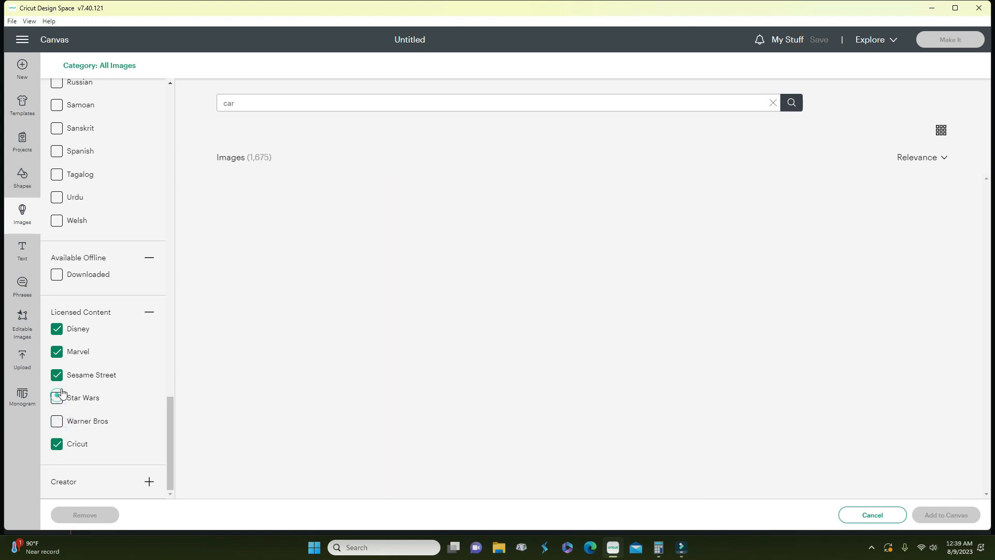
click(62, 379)
click(60, 353)
click(60, 332)
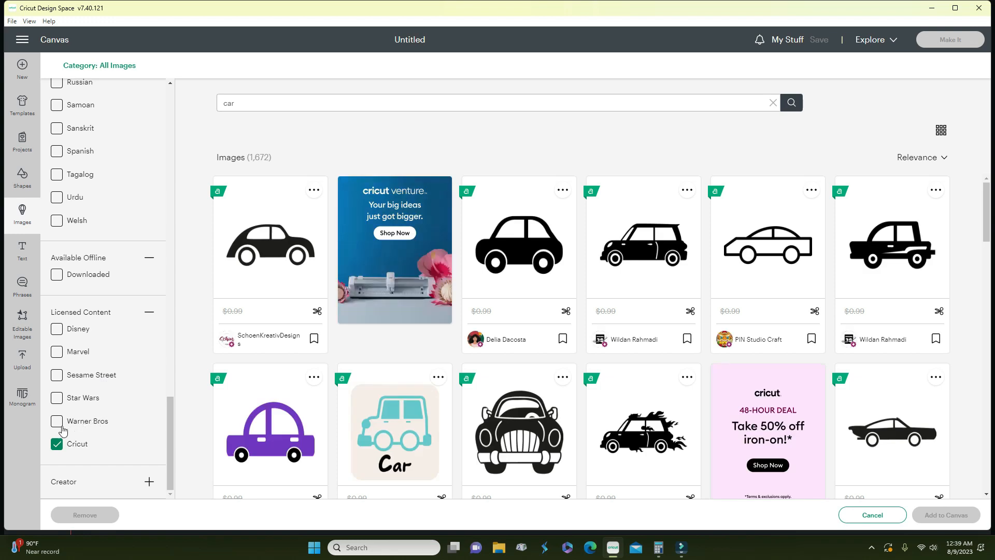
click(57, 444)
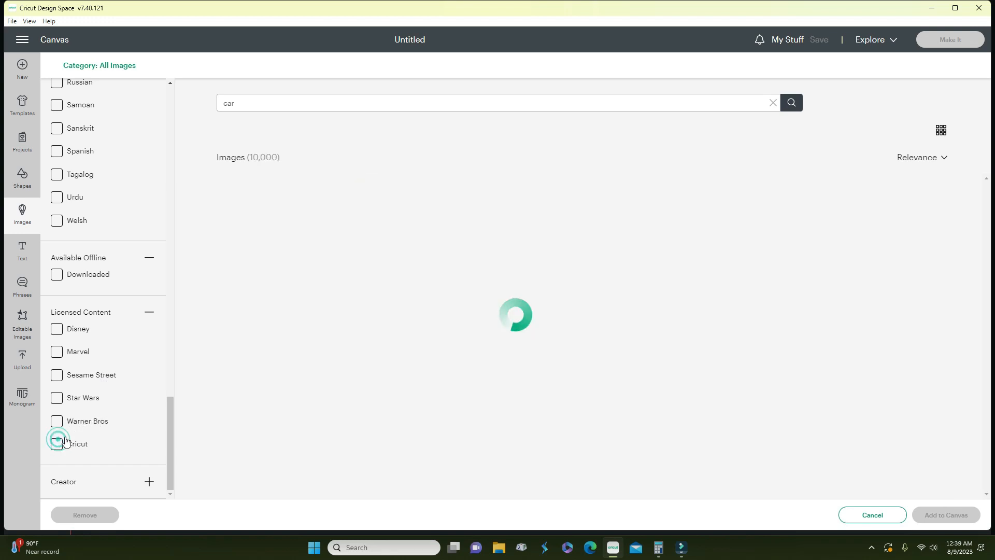
- Try the Contributing Artist Program and Cricut creator filters, clear both, then return to a new canvas
click(149, 482)
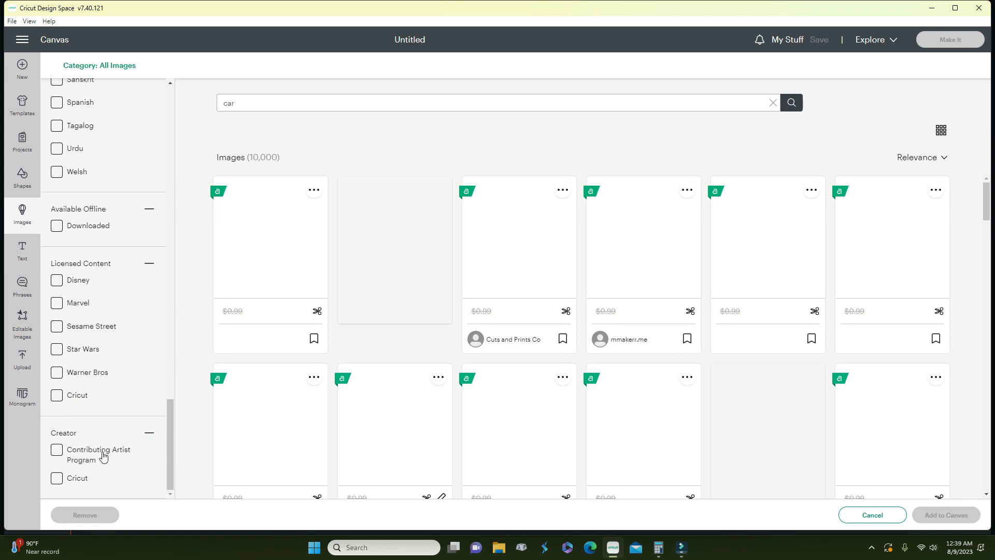
click(57, 450)
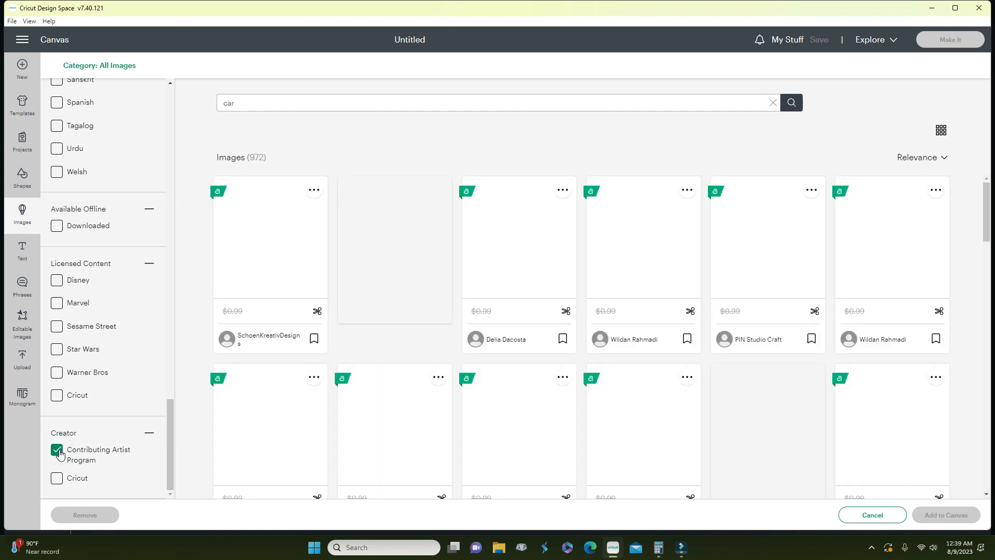
click(60, 454)
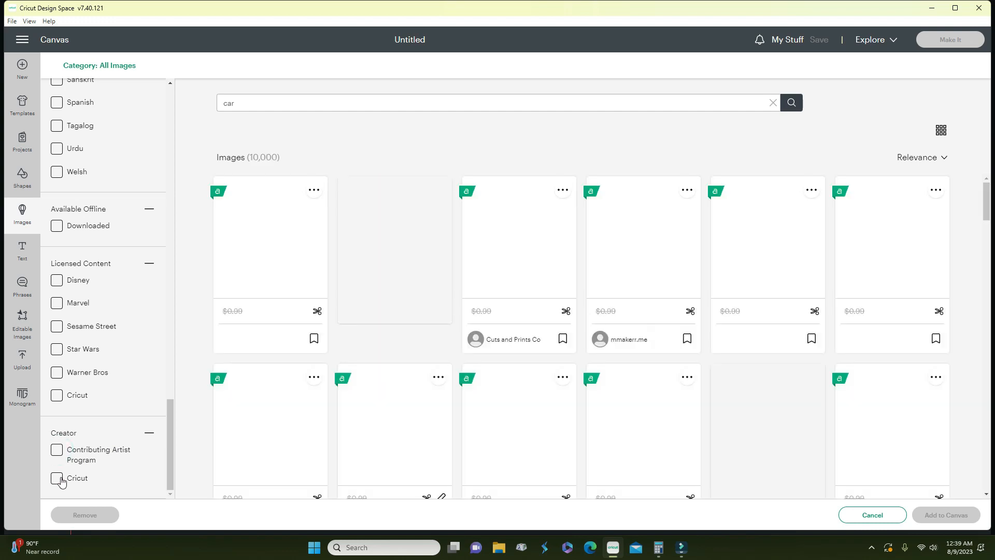
click(60, 479)
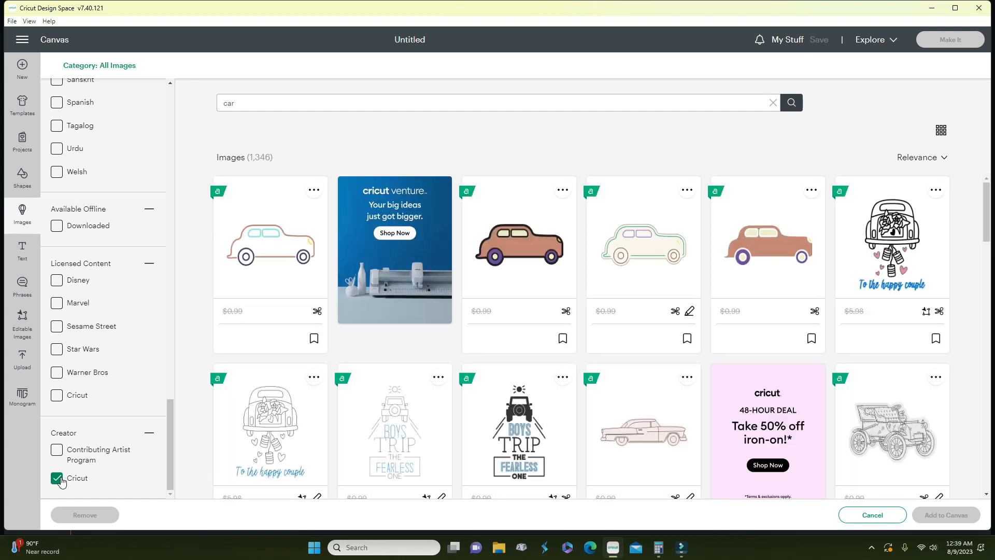
click(58, 478)
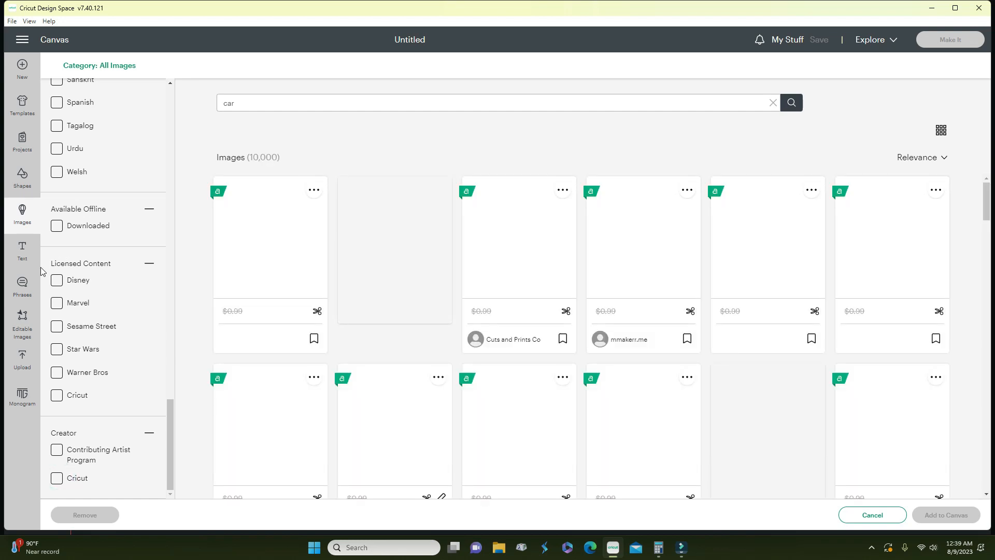
click(22, 65)
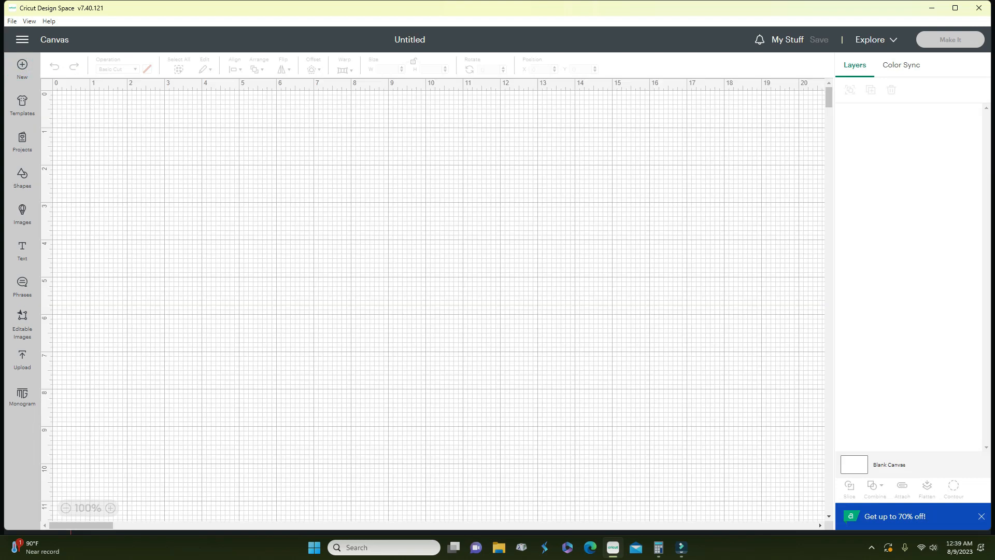
- Add a 'Typing' text layer in Cricut Sans Regular 72 and open the font dropdown
click(16, 252)
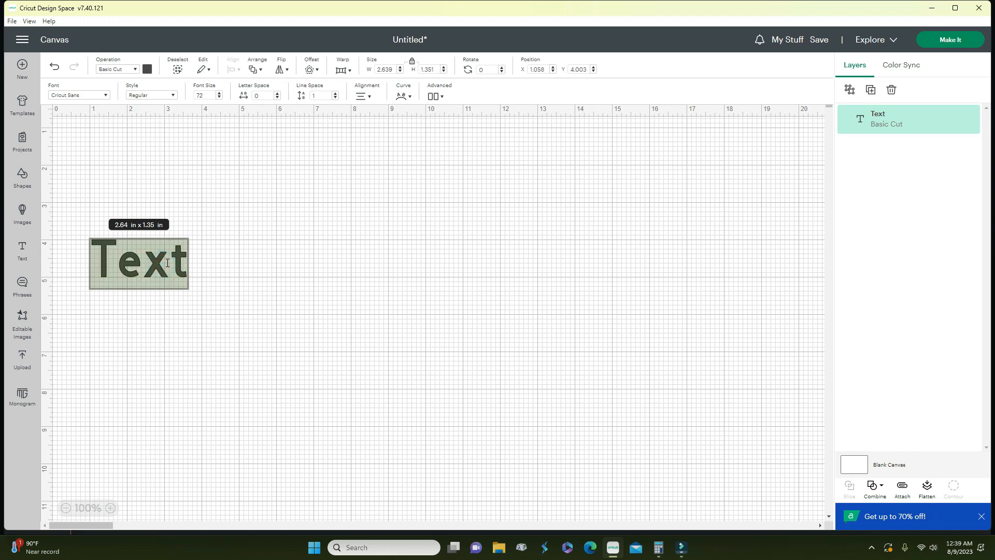
text(Typing)
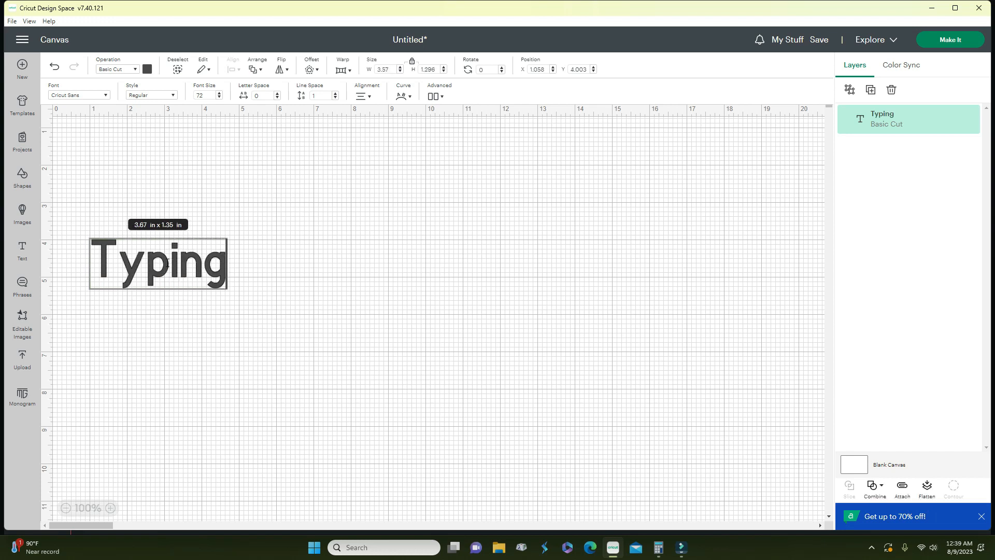
click(107, 95)
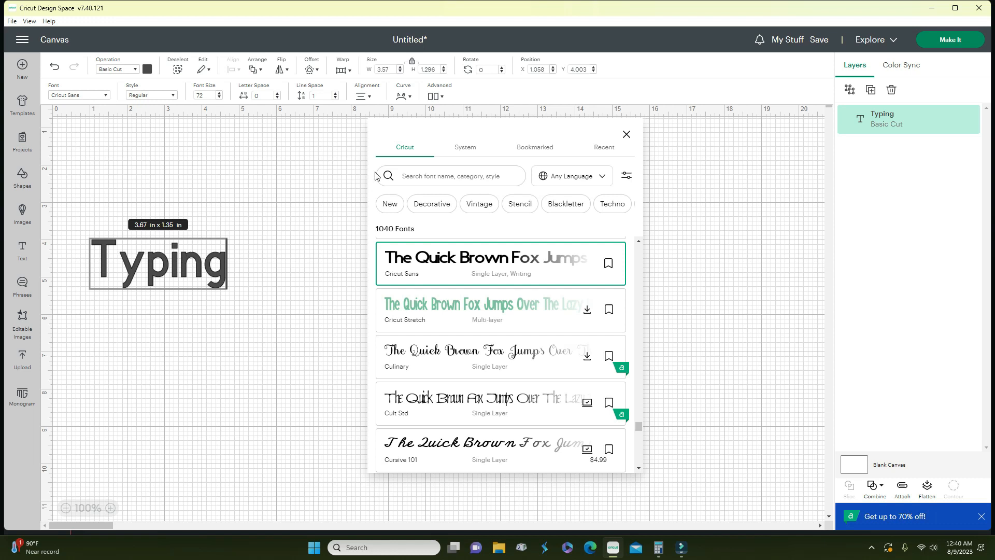
- Change the Typing text to DTC Peach Cakes and move it up and to the right
click(460, 150)
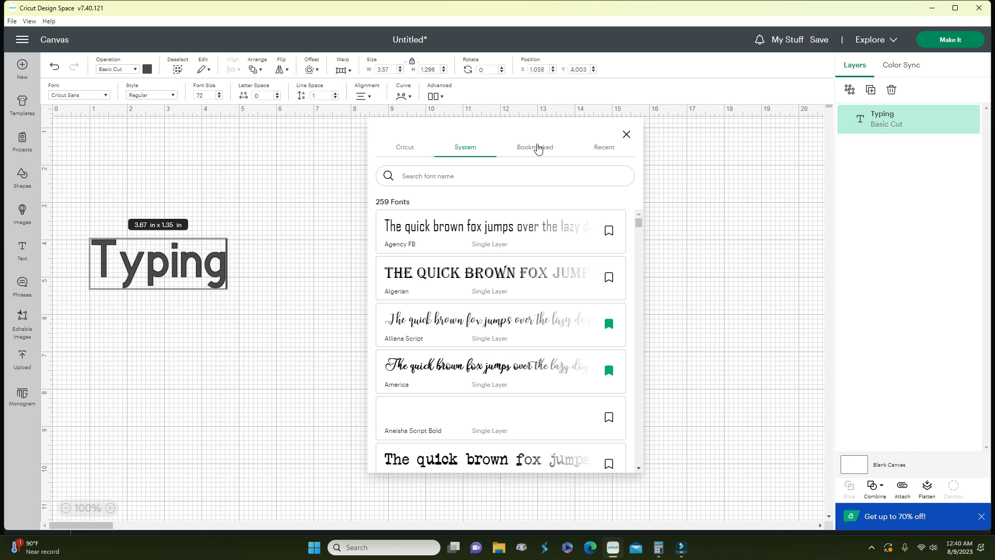
click(536, 149)
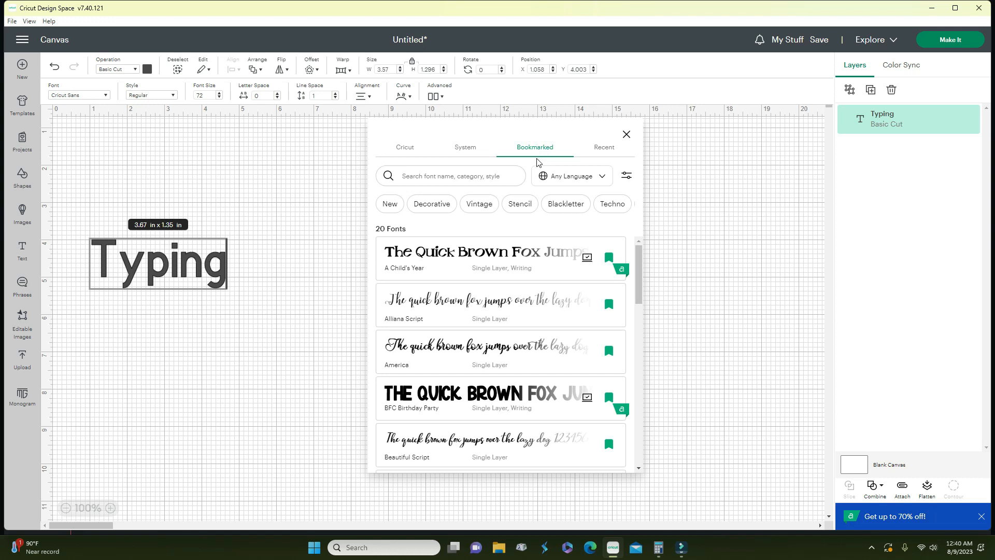
scroll(605, 280, down, 8)
scroll(614, 326, down, 3)
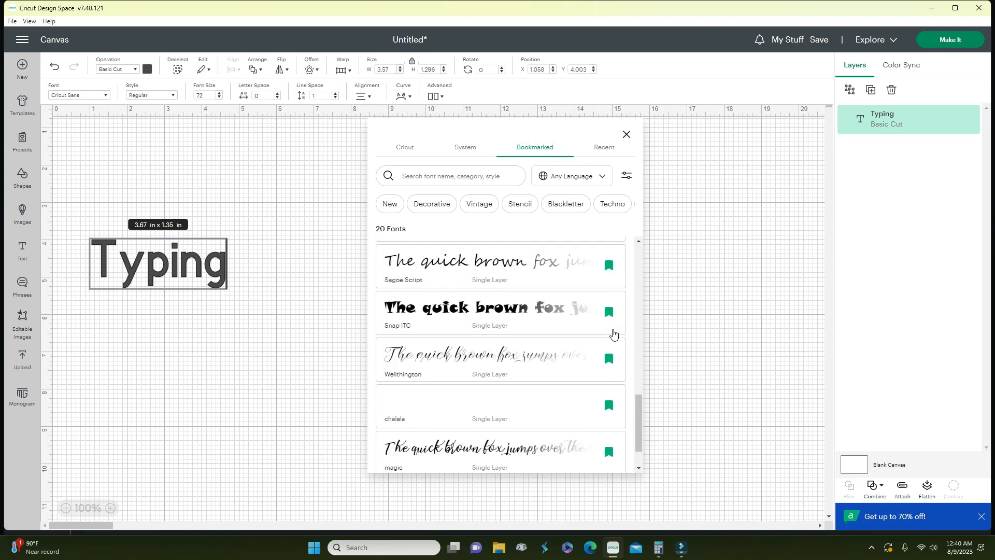
scroll(612, 343, up, 4)
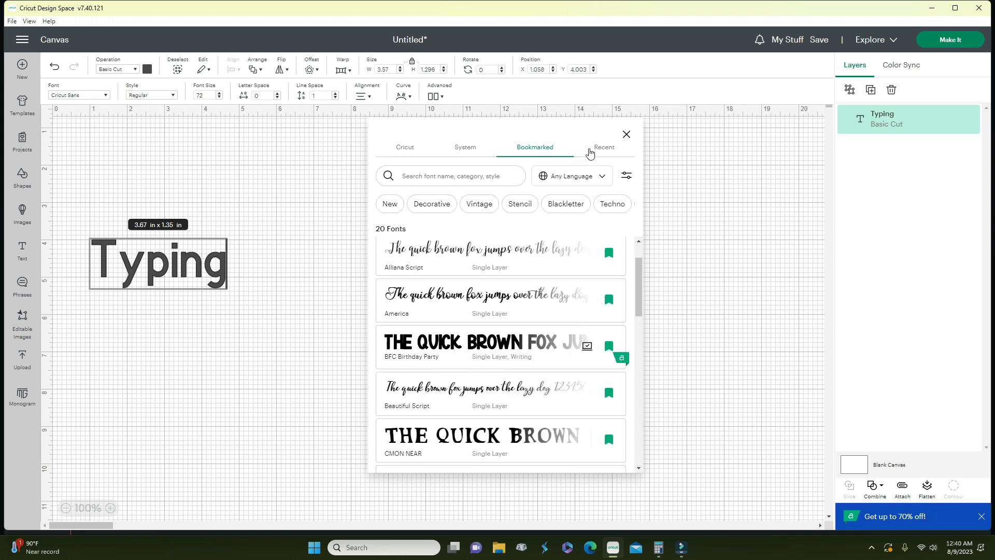
click(595, 152)
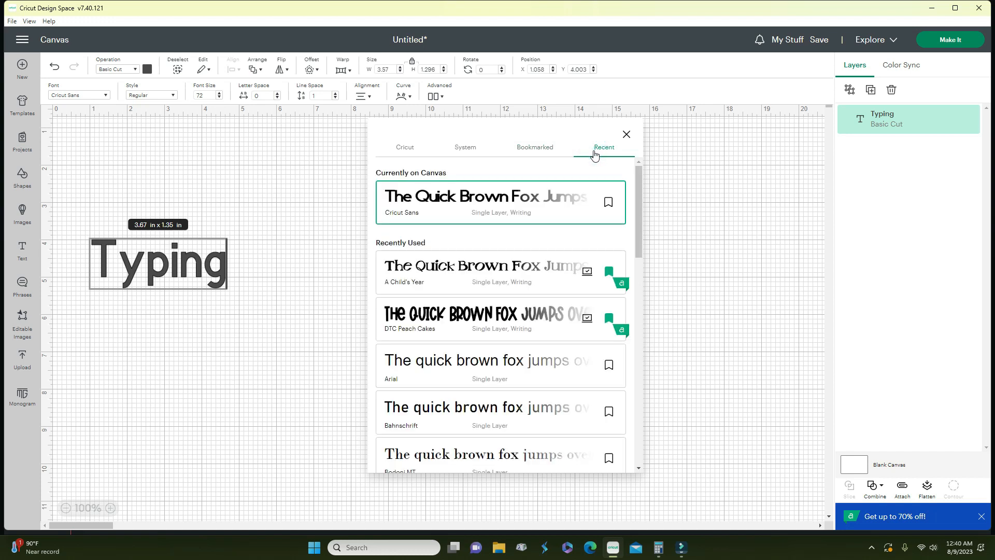
click(476, 317)
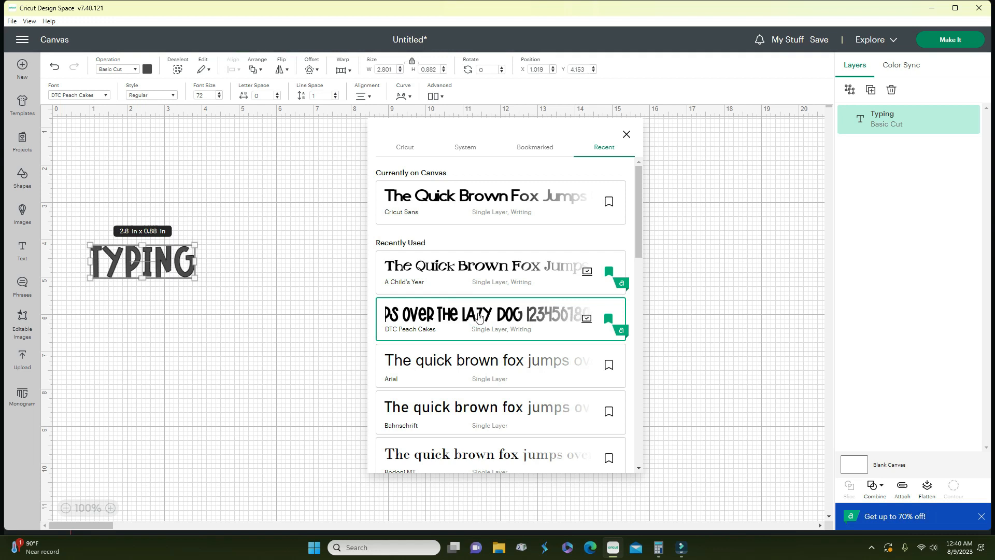
click(230, 330)
drag(159, 282, 262, 262)
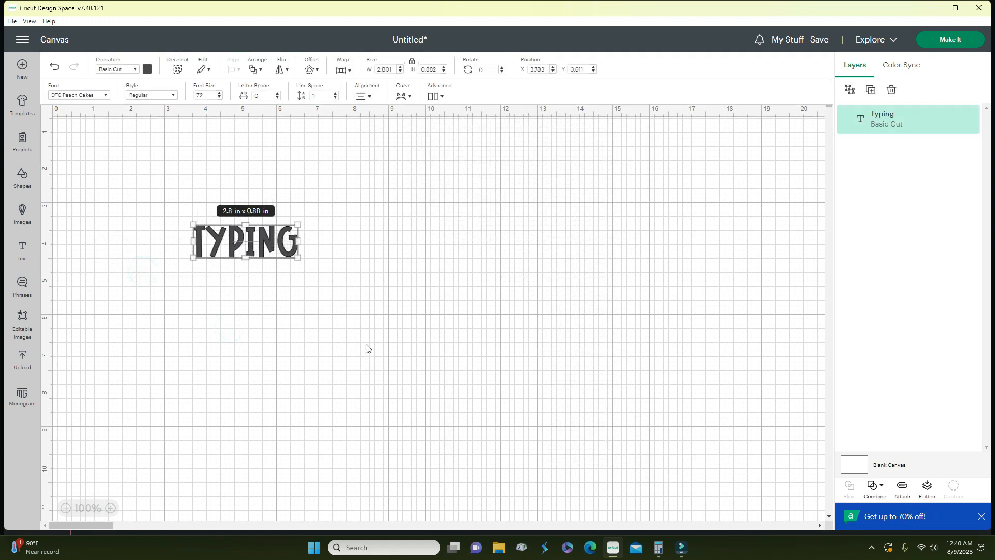
- Make the Typing text red
click(147, 69)
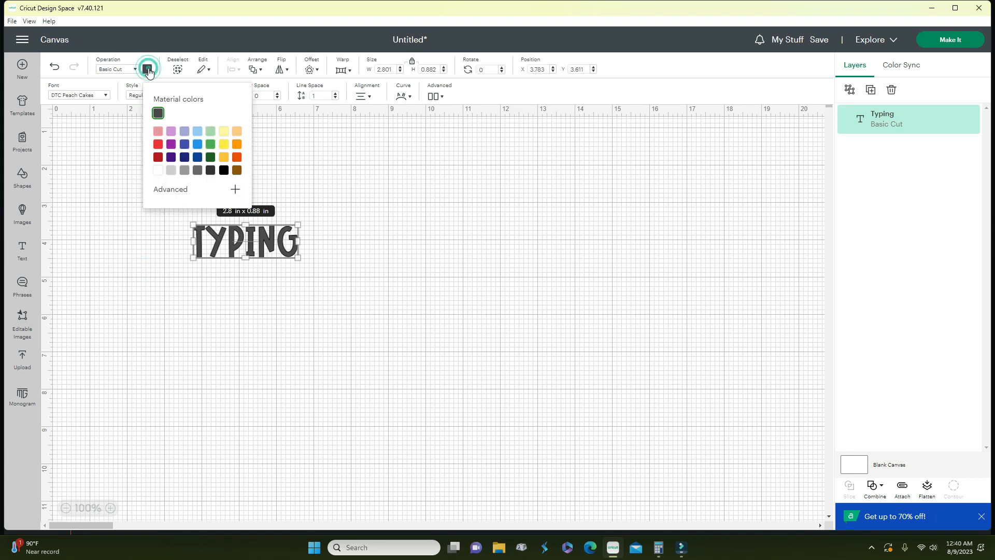
click(158, 146)
click(181, 272)
click(223, 242)
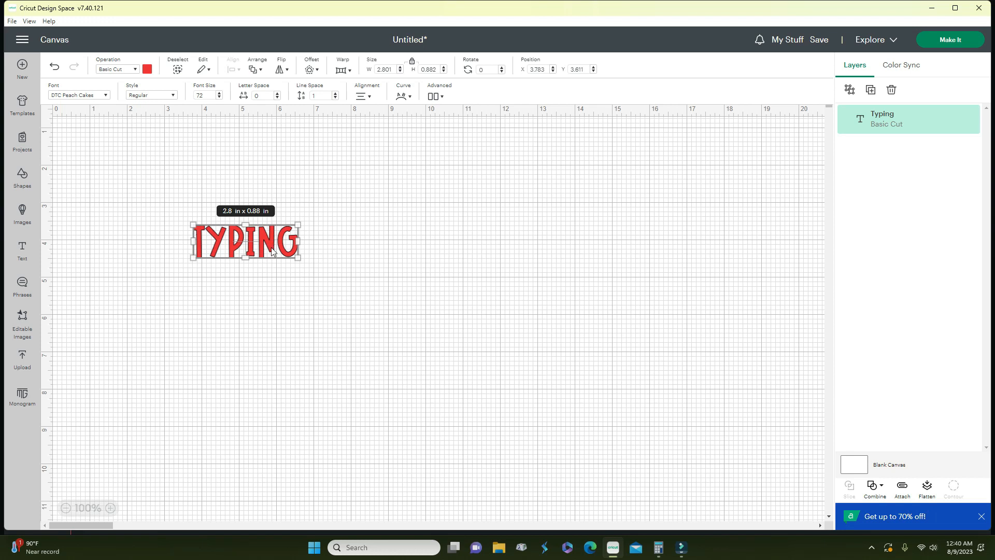
- Resize the text to about 11.6 in wide and 4.191 in tall near the canvas top
drag(338, 279, 621, 375)
drag(679, 223, 639, 243)
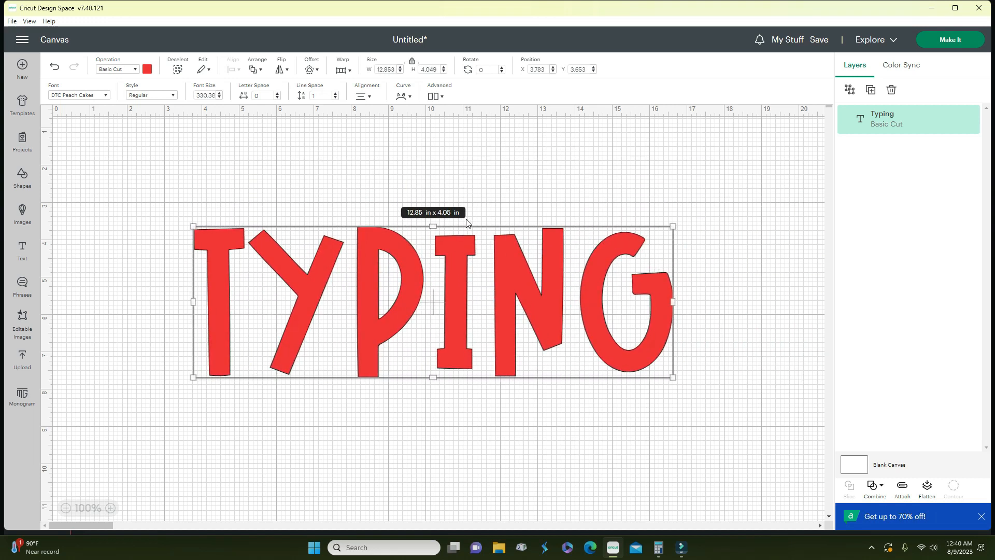
drag(432, 226, 434, 192)
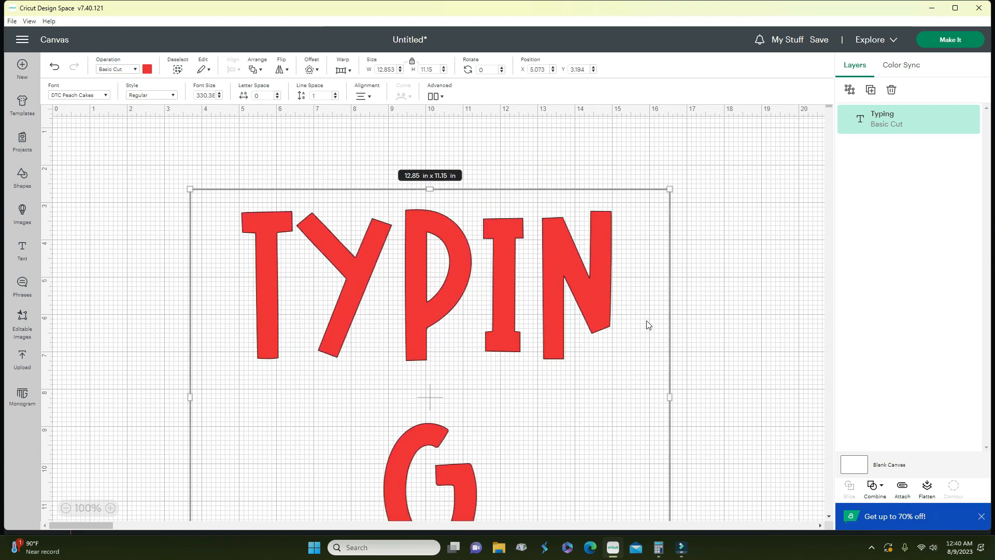
drag(674, 399, 764, 373)
drag(764, 187, 623, 292)
drag(404, 298, 411, 423)
drag(429, 469, 442, 215)
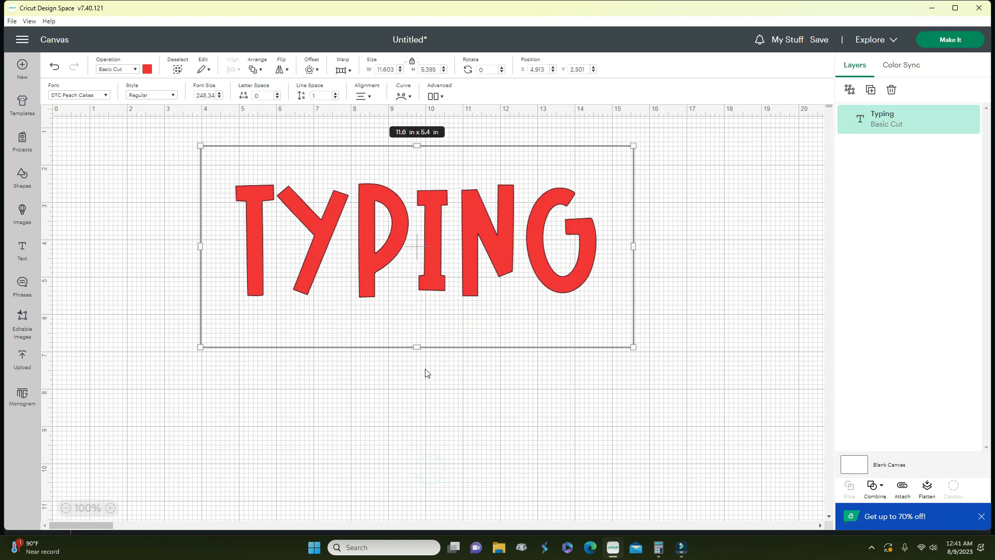
drag(420, 348, 409, 277)
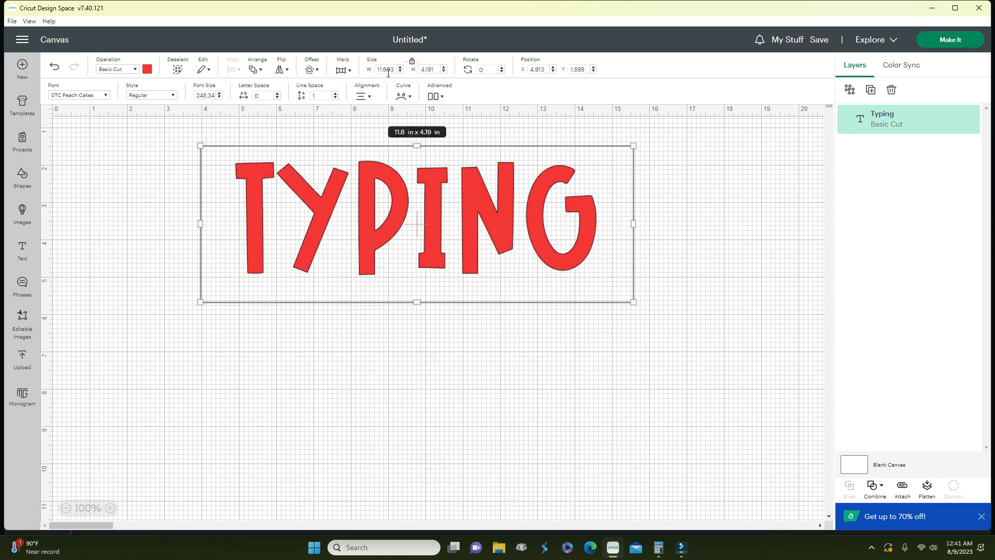
- Widen the text to about 13.1 in with the W spinner, then delete it
click(400, 67)
click(400, 67)
click(400, 68)
click(400, 68)
click(401, 68)
click(400, 67)
click(400, 67)
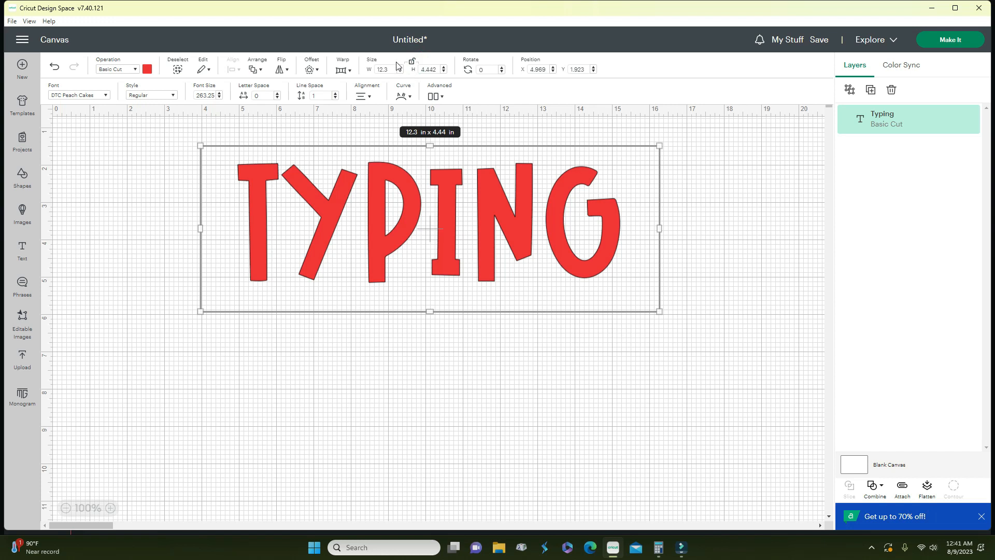
click(400, 68)
click(401, 67)
click(400, 67)
click(400, 68)
click(401, 68)
click(400, 68)
click(400, 68)
click(400, 68)
click(401, 67)
click(400, 68)
click(400, 67)
click(401, 67)
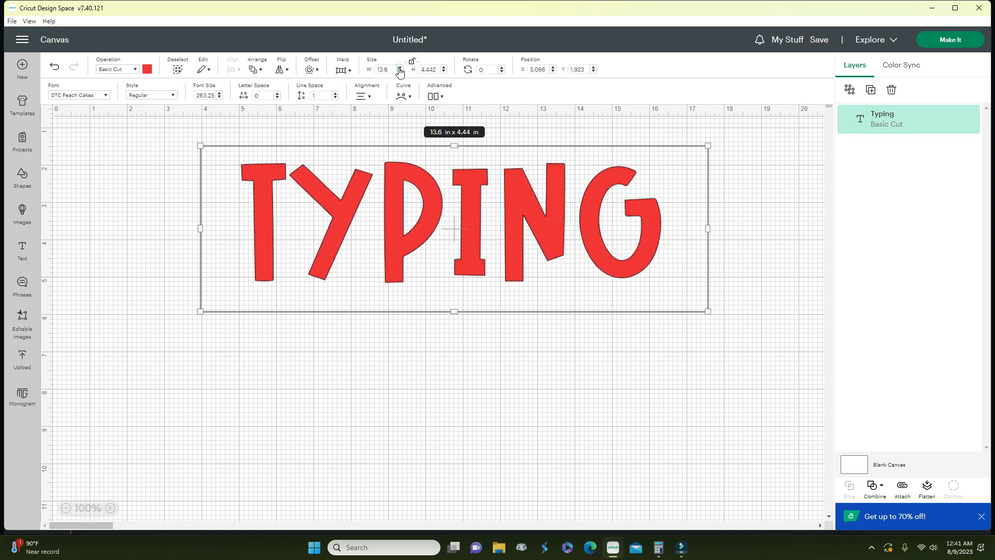
click(400, 68)
click(400, 67)
click(400, 67)
click(400, 67)
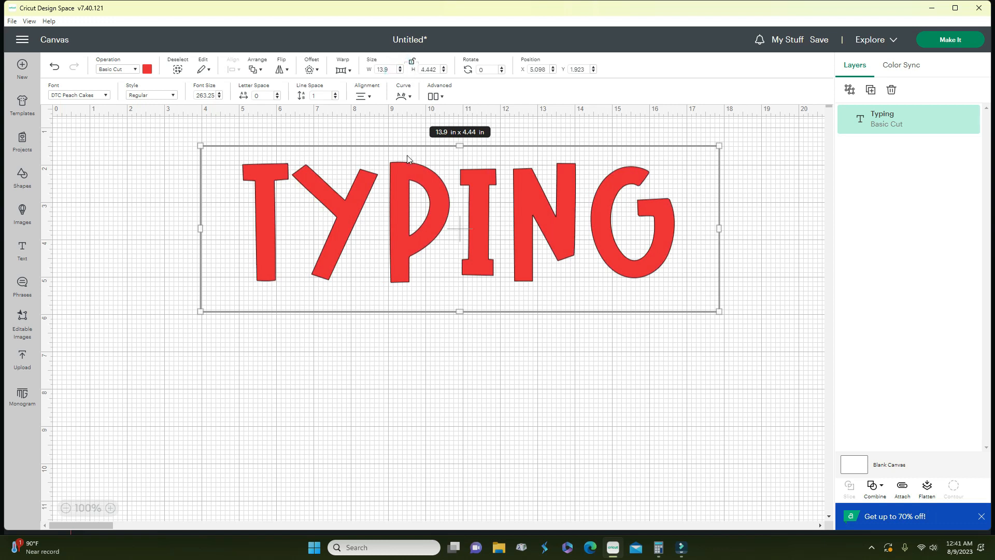
click(409, 211)
key(Delete)
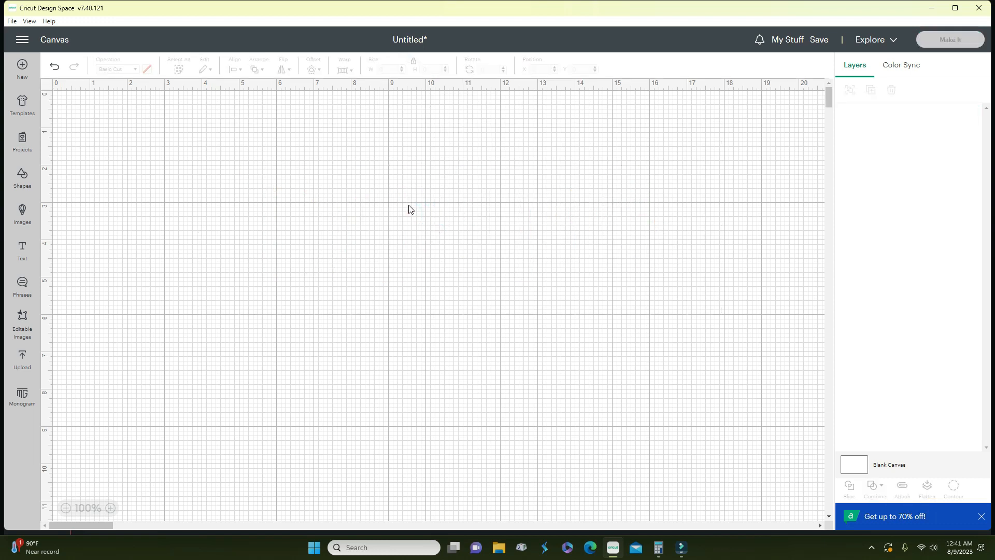
- Browse the Phrases library's 172,385 designs, then switch to Editable Images
click(23, 287)
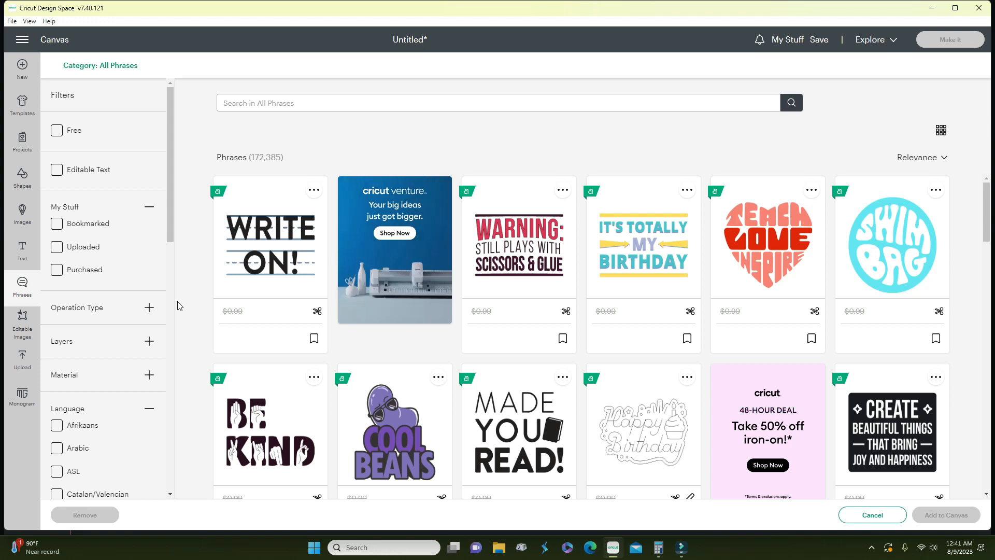
scroll(468, 394, down, 10)
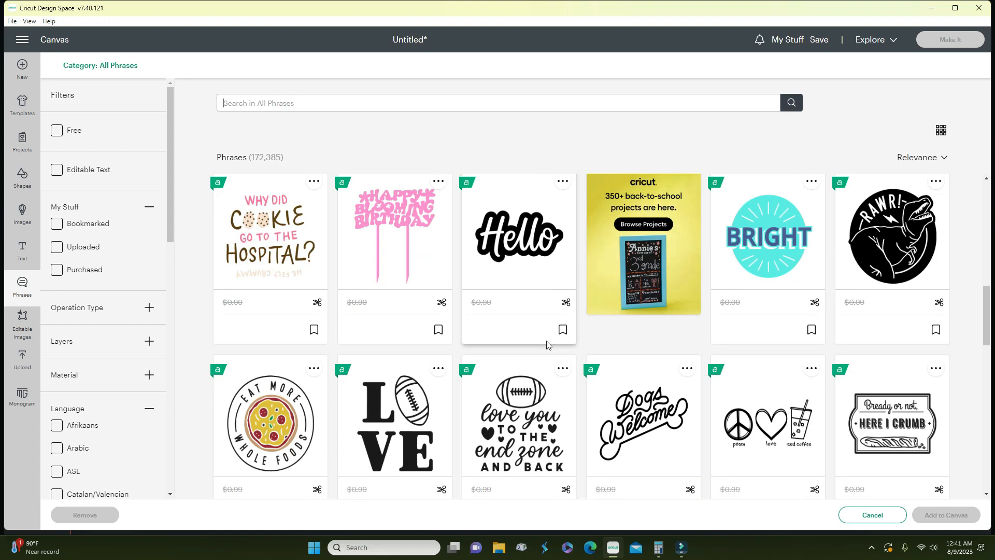
scroll(539, 352, down, 5)
scroll(527, 362, down, 5)
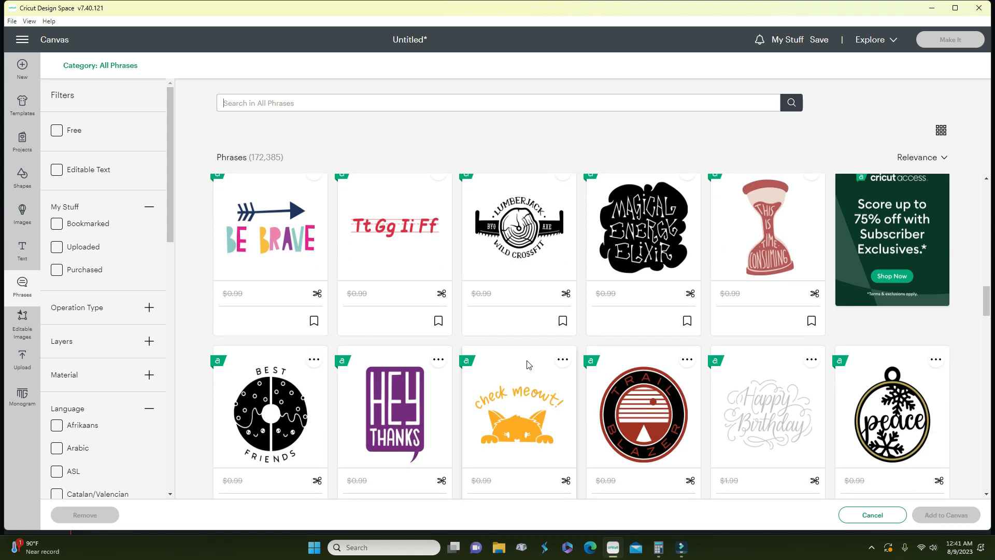
scroll(526, 360, down, 2)
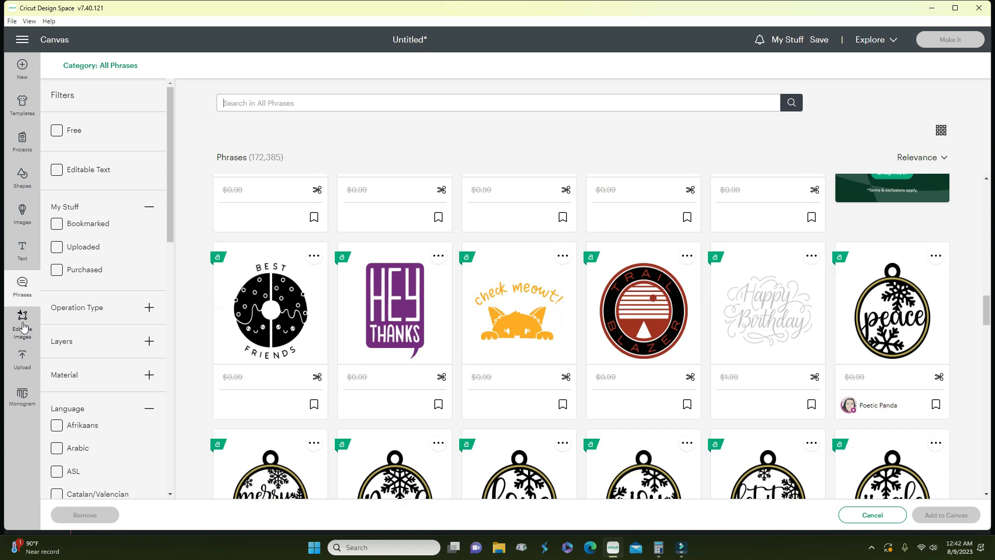
click(22, 323)
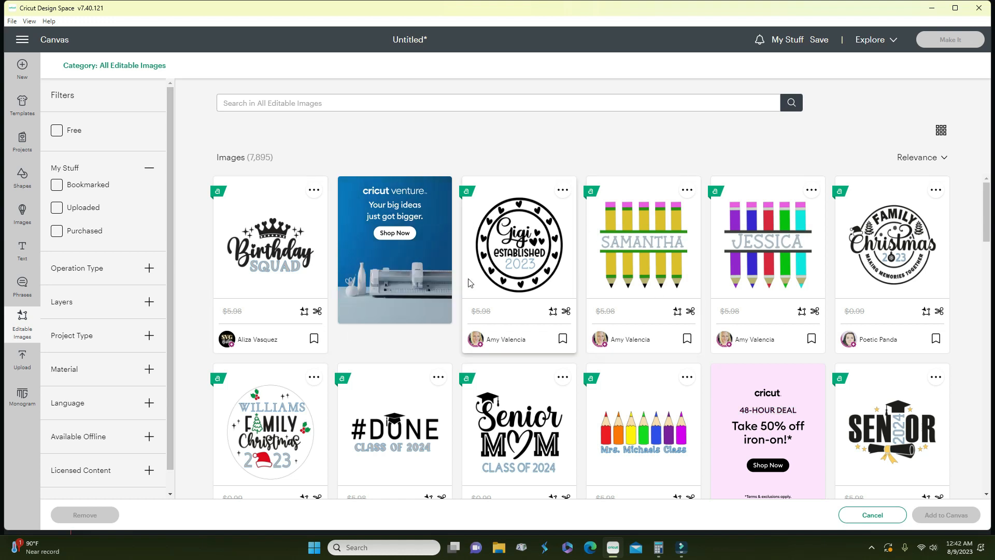
- Scroll up and down through the catalogue of 7,895 editable images
scroll(752, 257, down, 1)
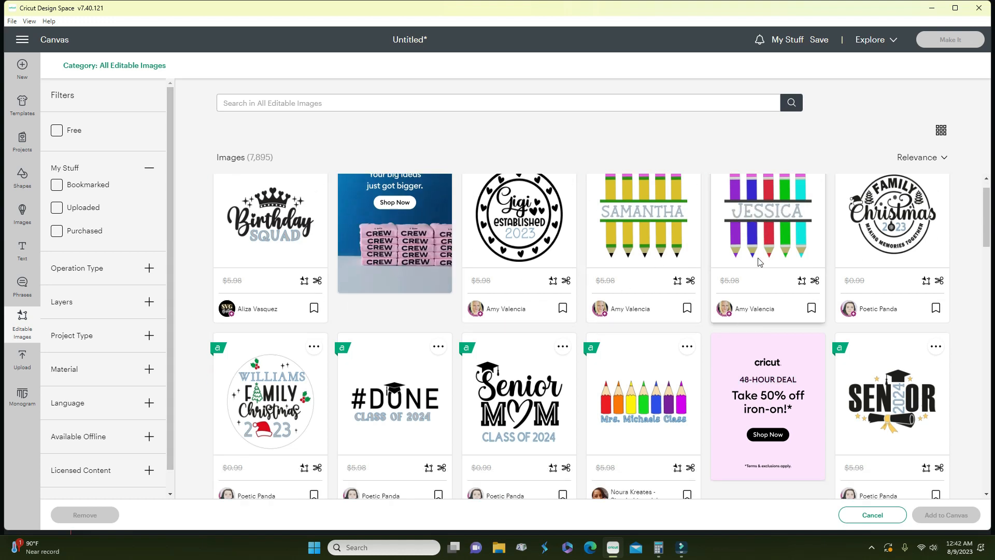
scroll(758, 255, up, 1)
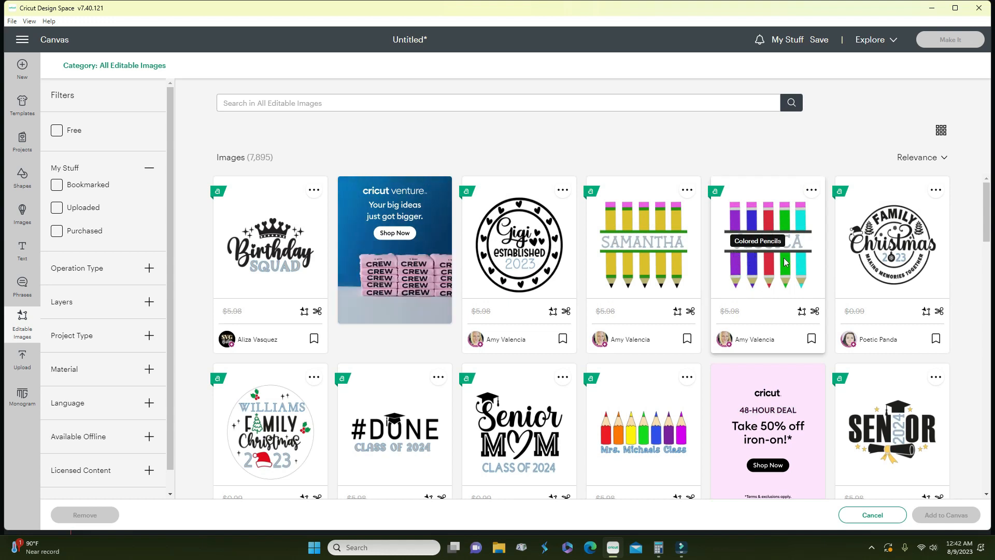
scroll(601, 316, down, 5)
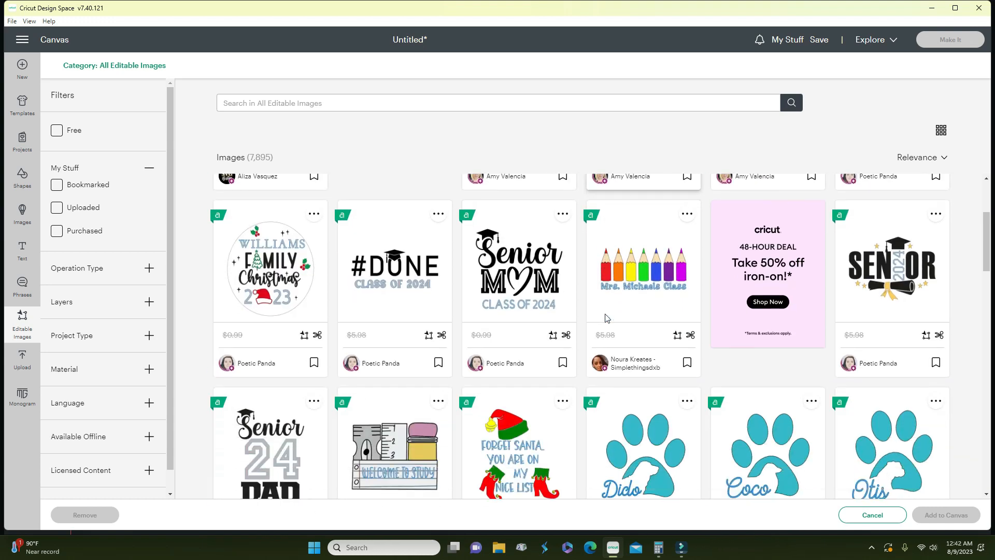
scroll(600, 322, down, 5)
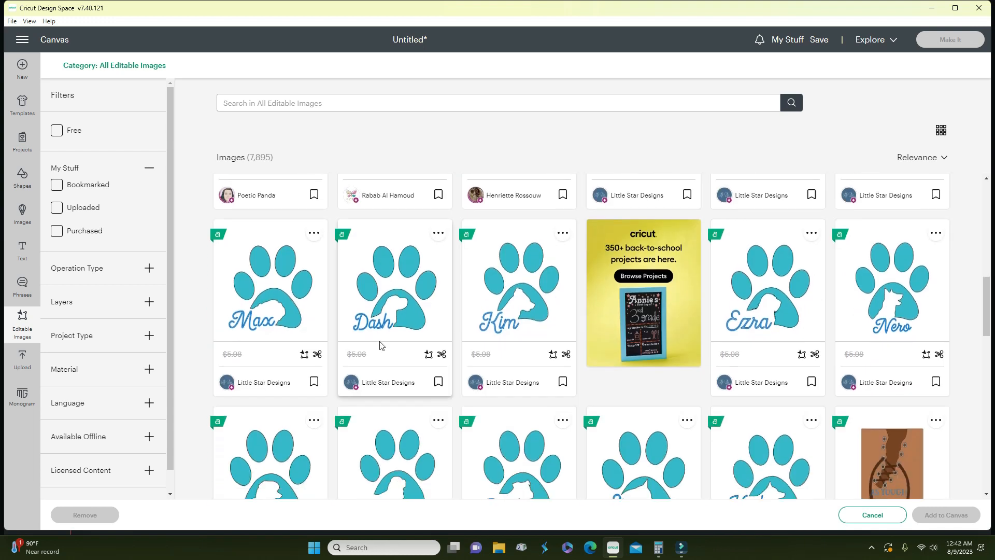
scroll(552, 337, down, 6)
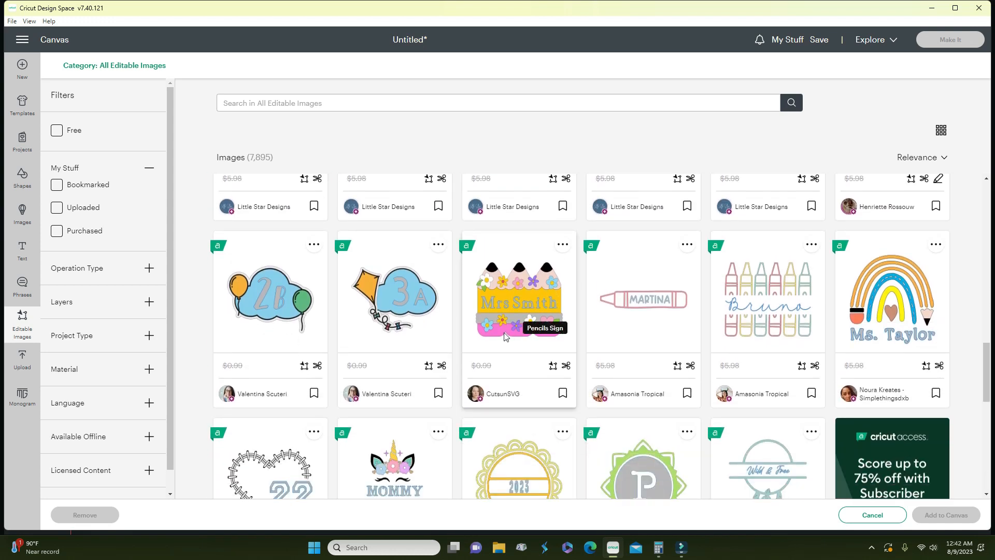
scroll(506, 336, down, 2)
scroll(505, 336, down, 6)
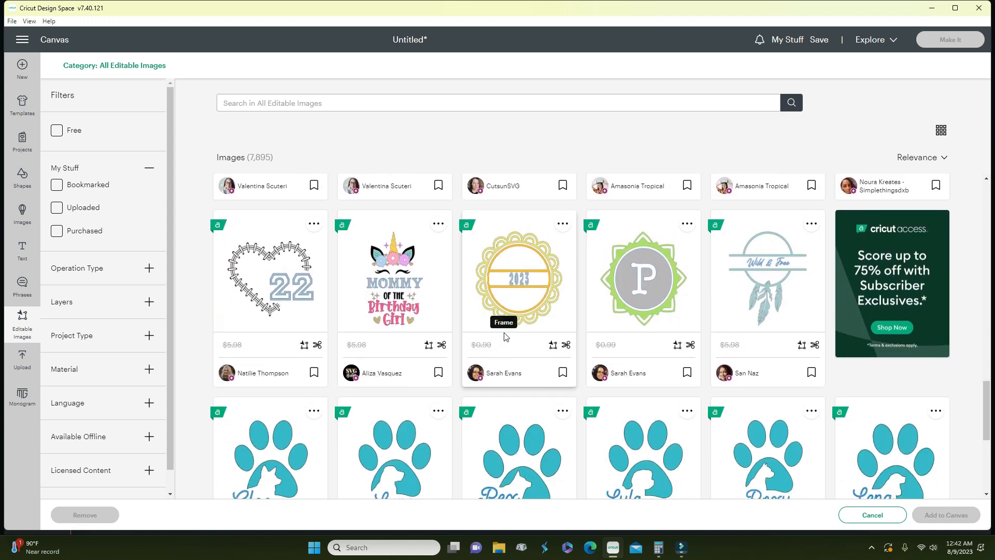
scroll(505, 336, down, 6)
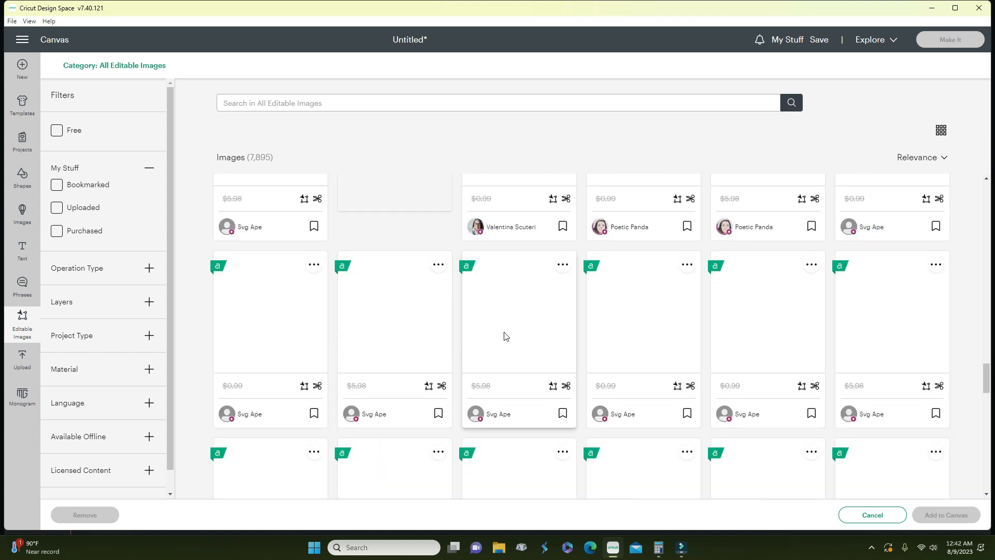
scroll(505, 336, up, 10)
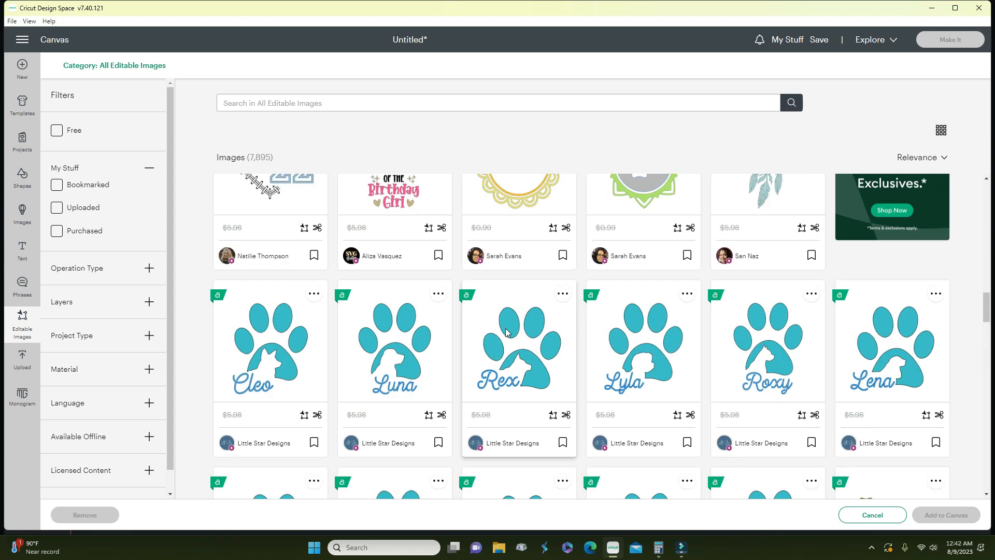
scroll(506, 332, up, 1)
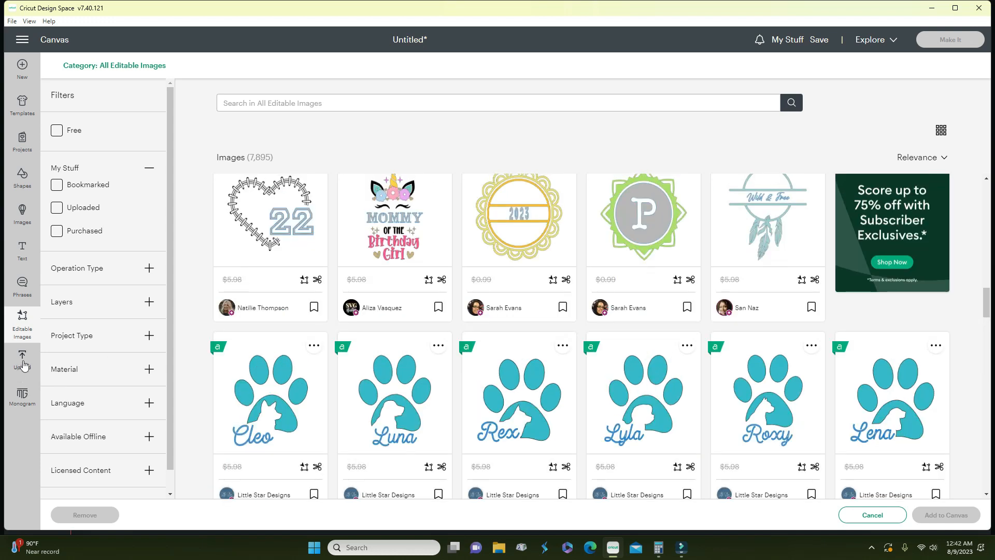
- Open the Upload panel and scroll through all uploaded images in My Stuff
click(23, 364)
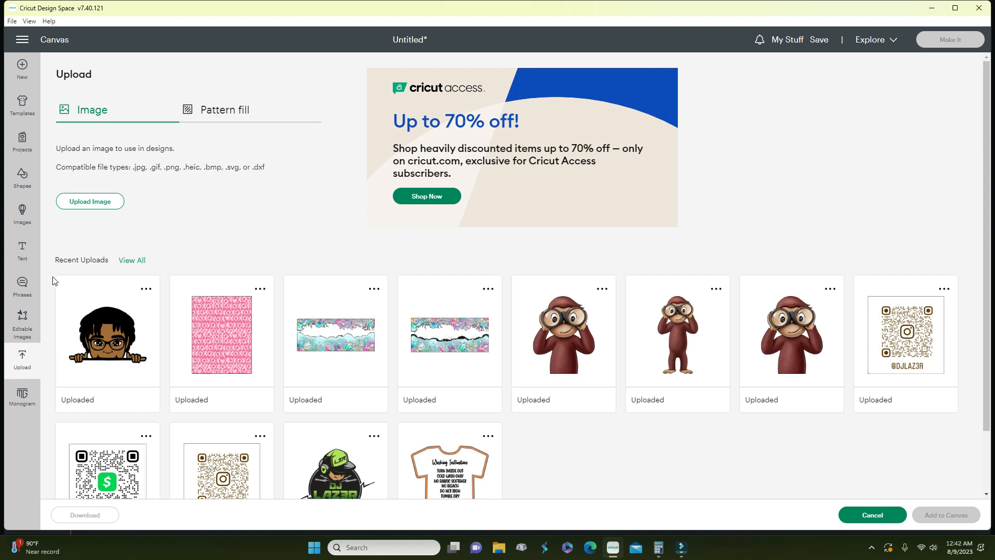
click(129, 262)
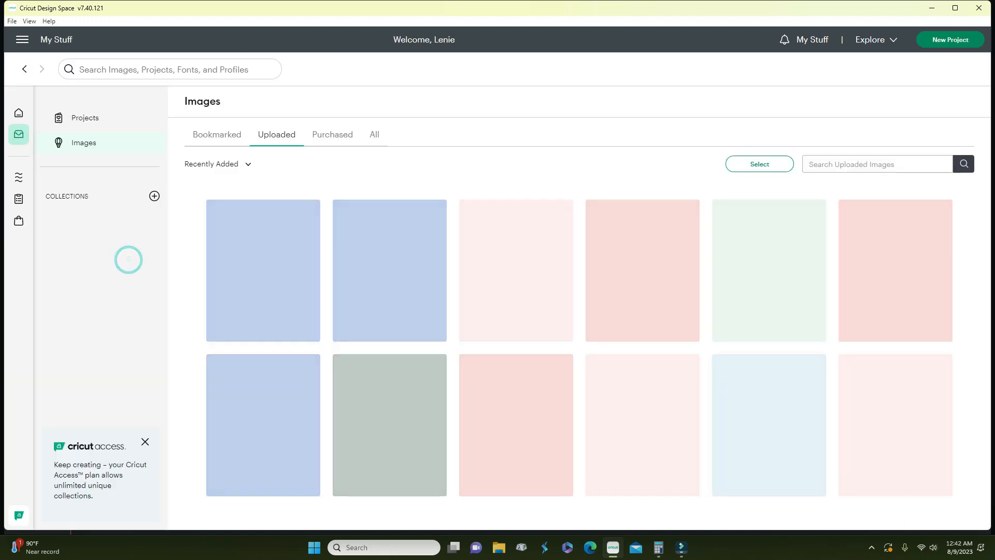
scroll(682, 249, down, 20)
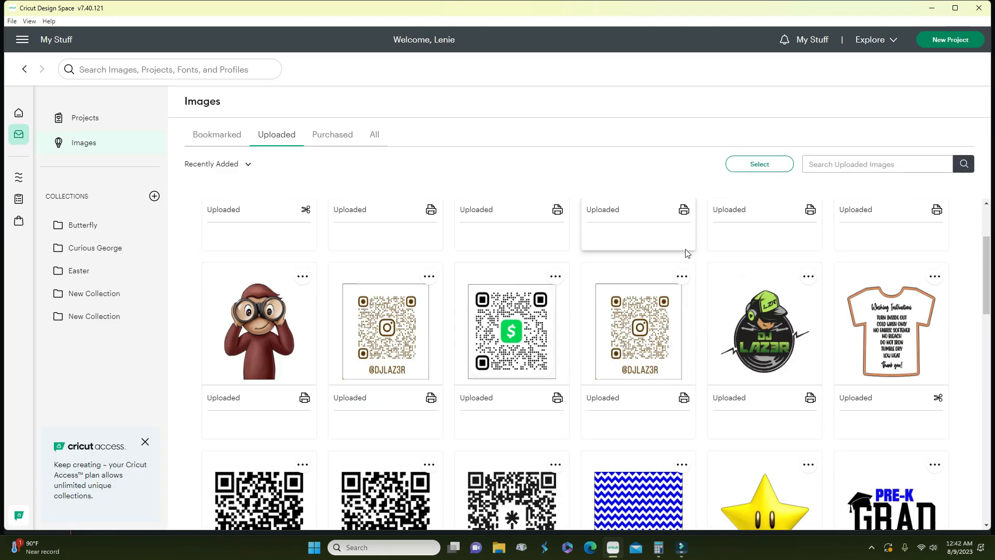
scroll(681, 255, up, 20)
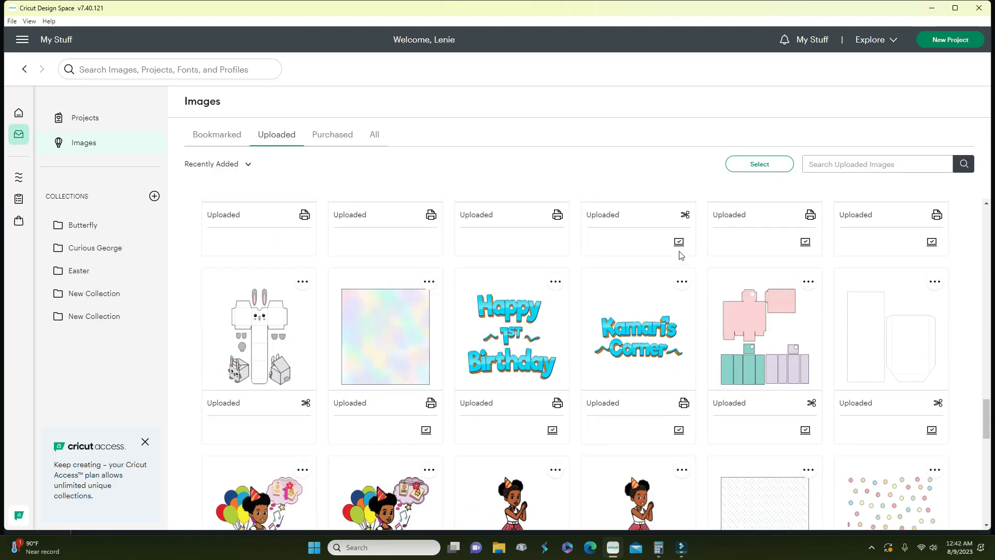
scroll(681, 254, up, 2)
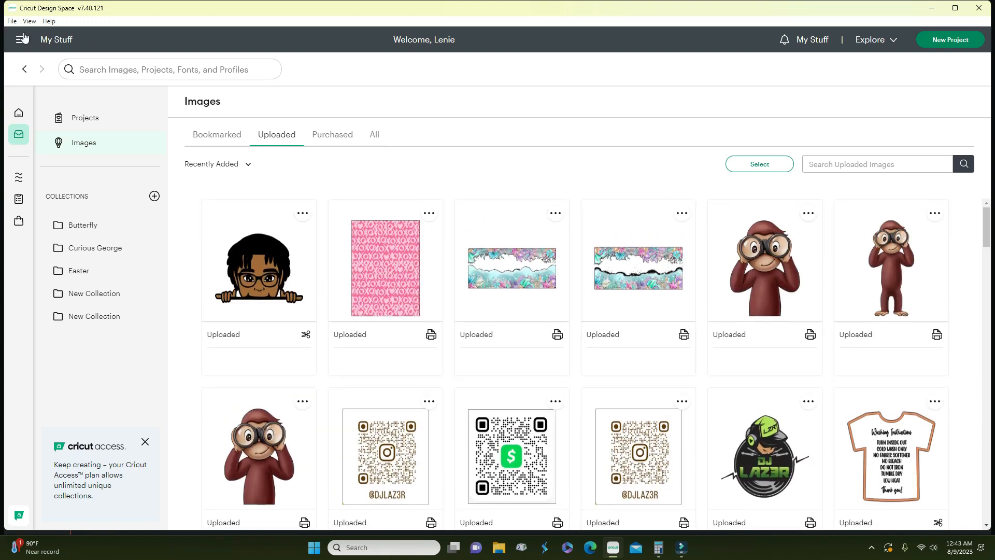
- Start a regular image upload, browse for a file, then close the picker and cancel
click(21, 70)
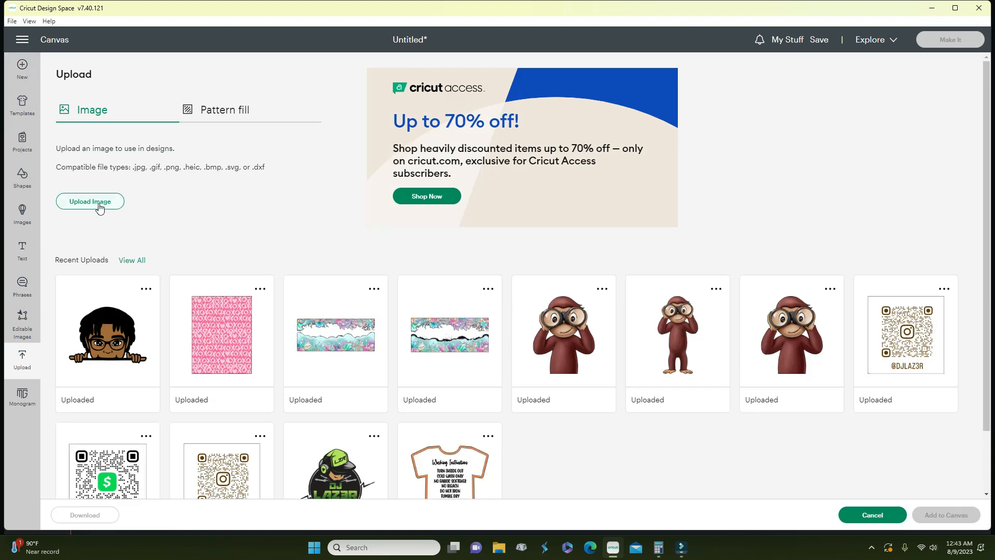
click(204, 115)
click(136, 115)
click(89, 205)
click(515, 245)
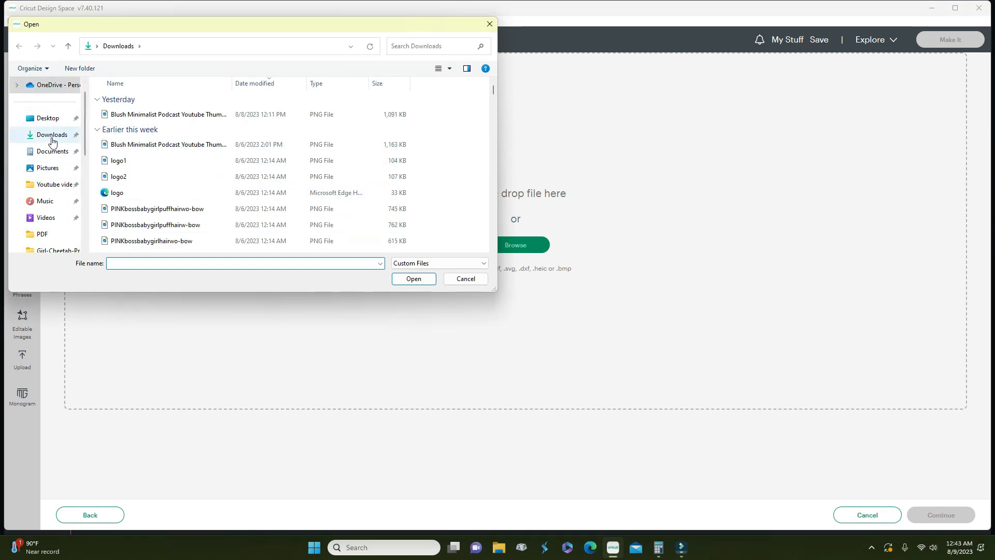
scroll(55, 187, down, 2)
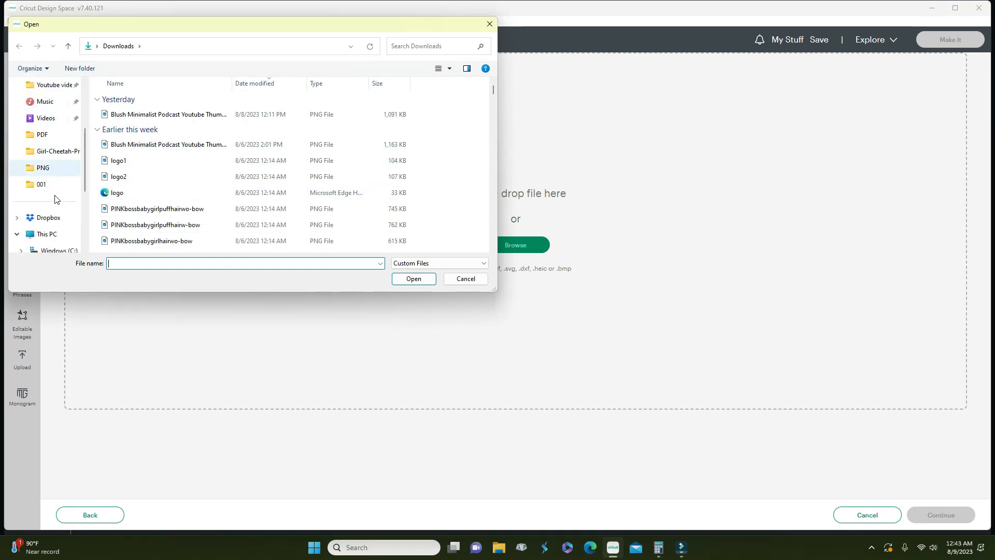
click(489, 25)
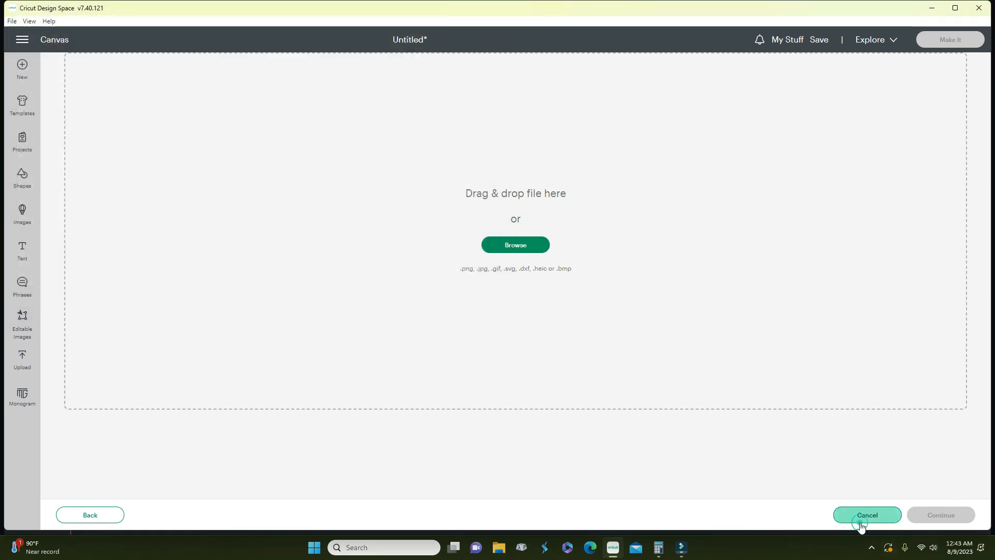
click(863, 520)
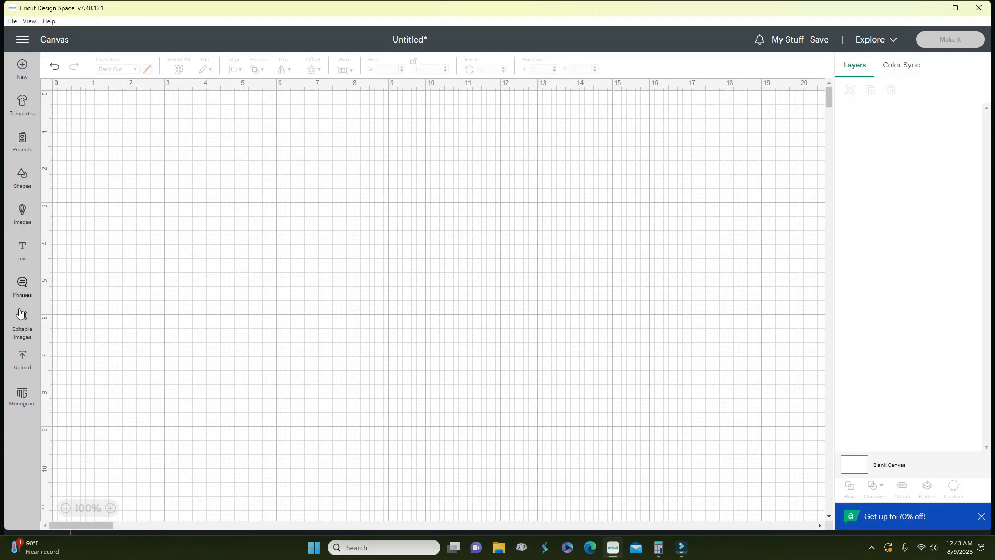
- Start a Pattern fill upload, browse for a pattern file, and dismiss the file picker
click(23, 361)
click(222, 114)
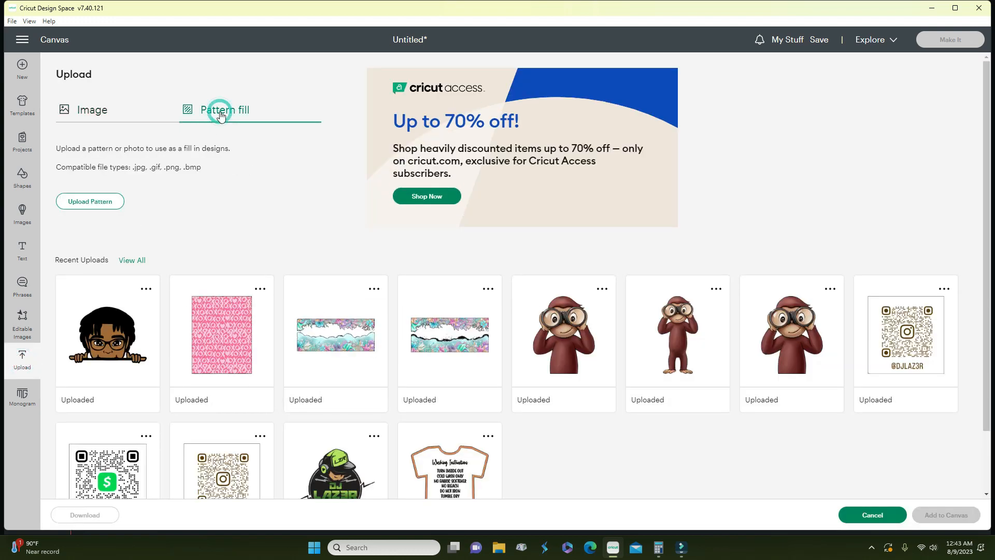
click(88, 203)
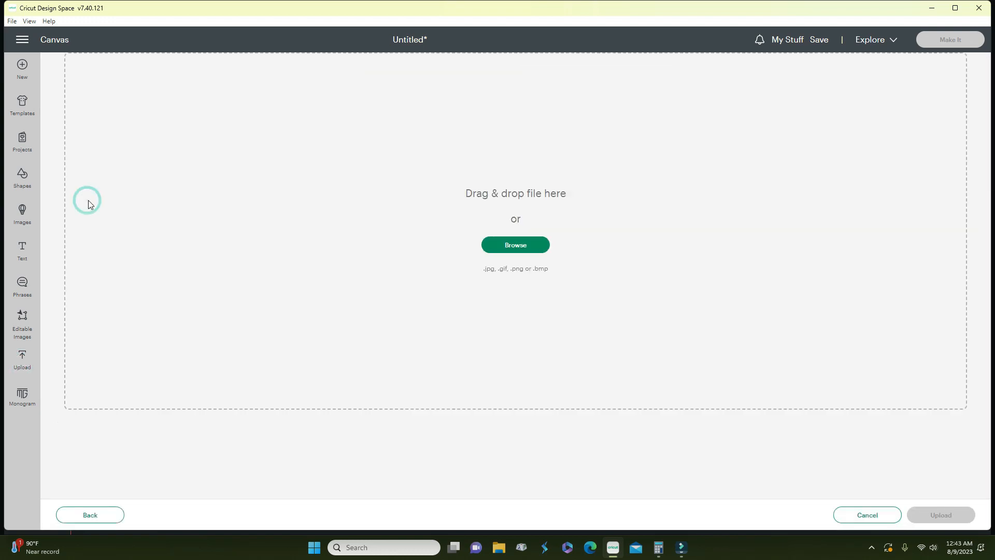
click(526, 245)
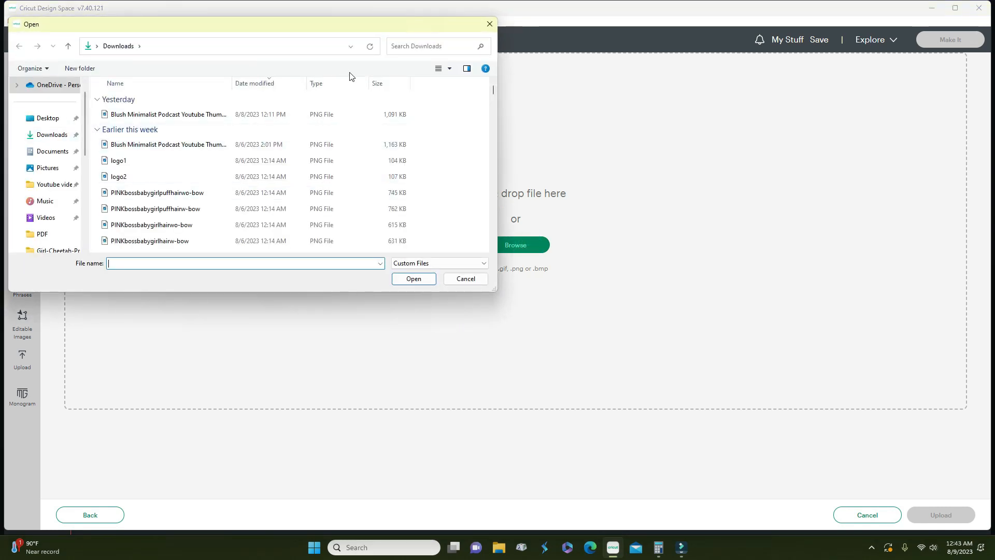
click(464, 280)
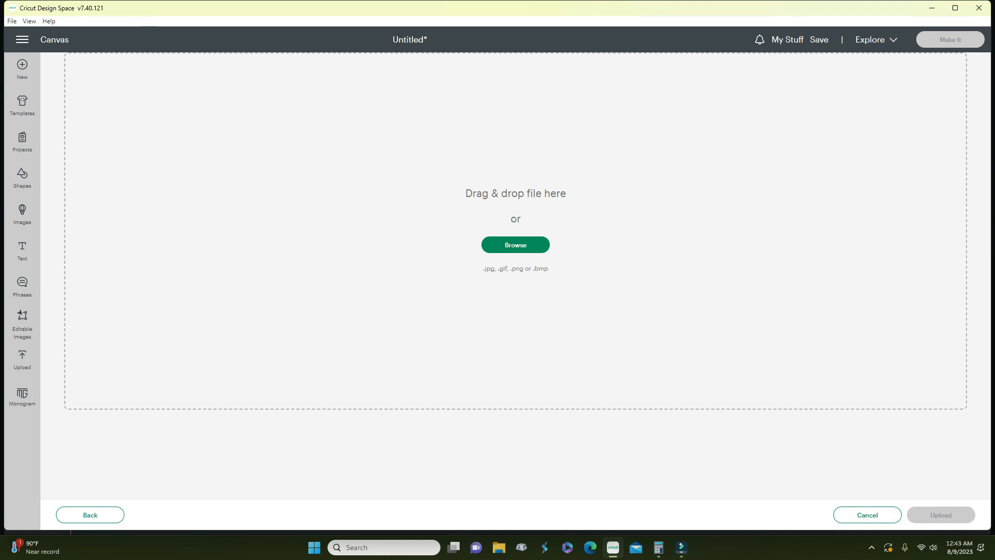
click(22, 398)
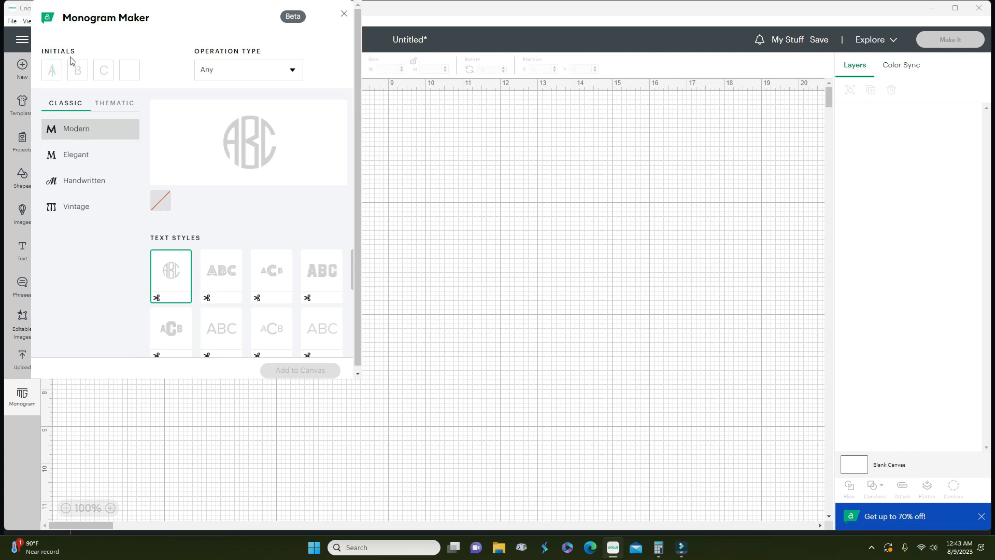
- Enter the monogram initials LAD and compare the Classic lettering styles
text(L)
text(D)
text(A)
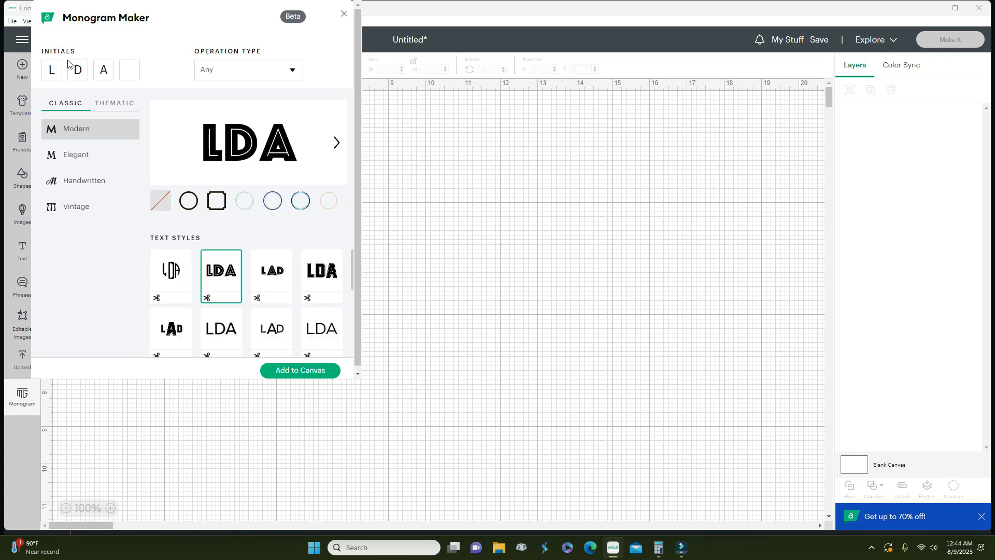
click(80, 70)
text(A)
text(D)
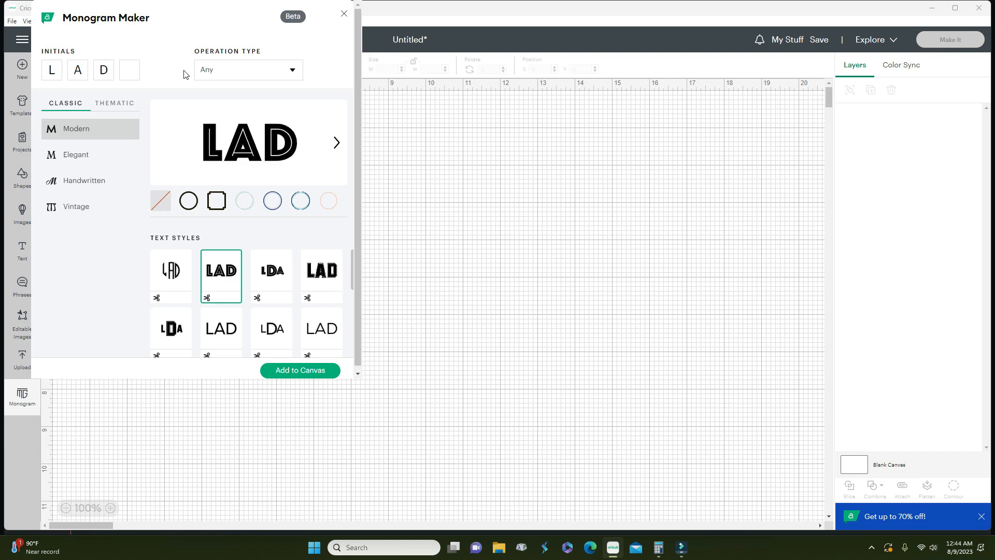
click(94, 187)
click(78, 157)
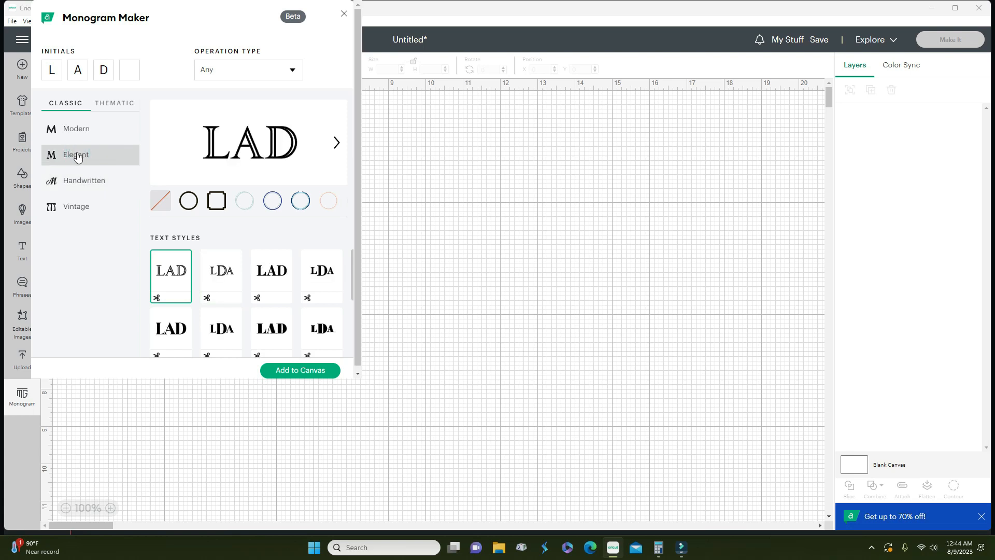
click(69, 133)
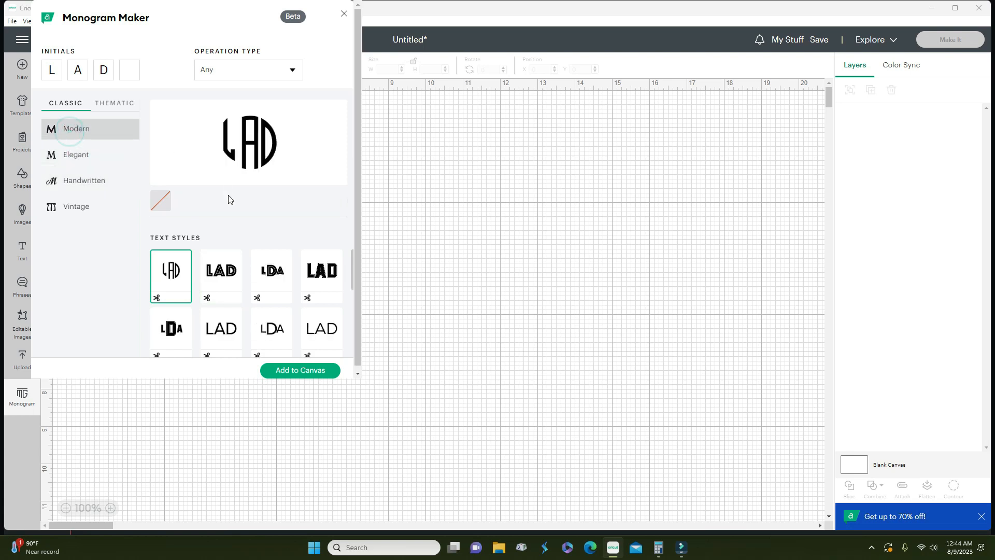
scroll(236, 216, down, 5)
scroll(245, 270, up, 5)
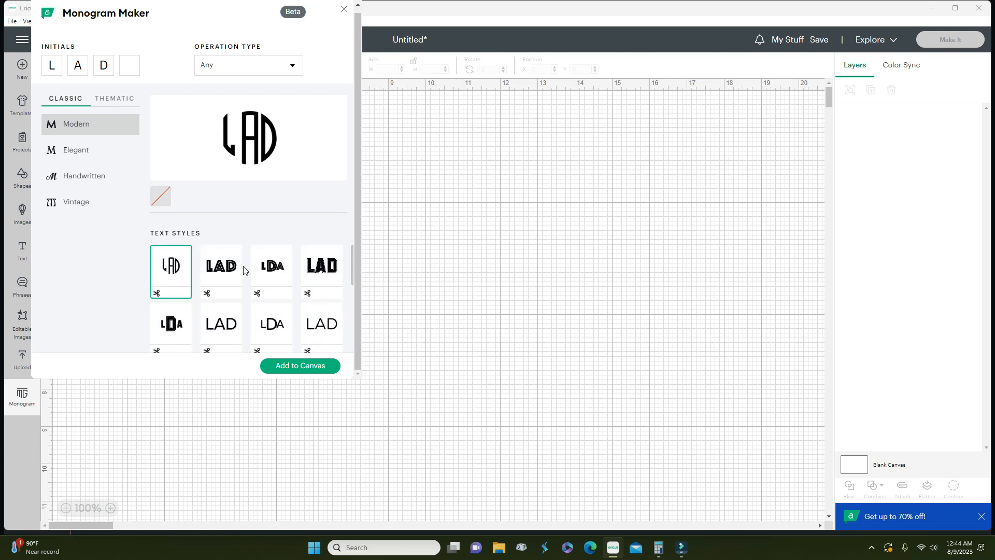
scroll(244, 270, down, 3)
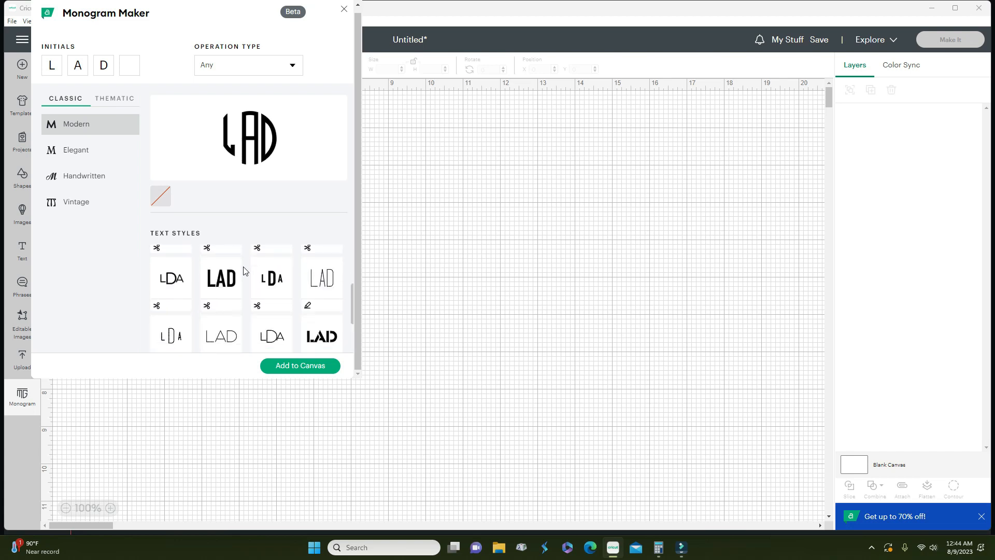
click(225, 294)
click(225, 294)
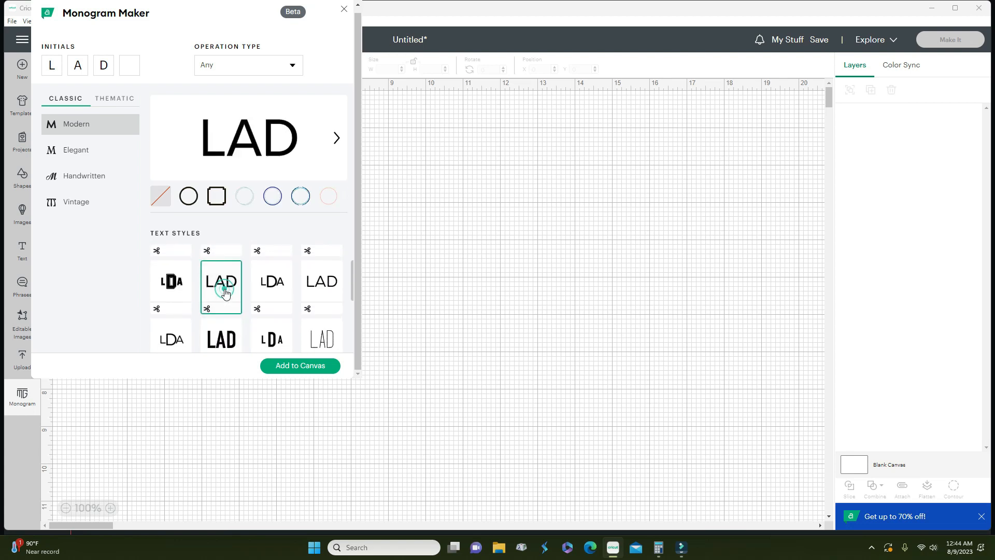
click(179, 282)
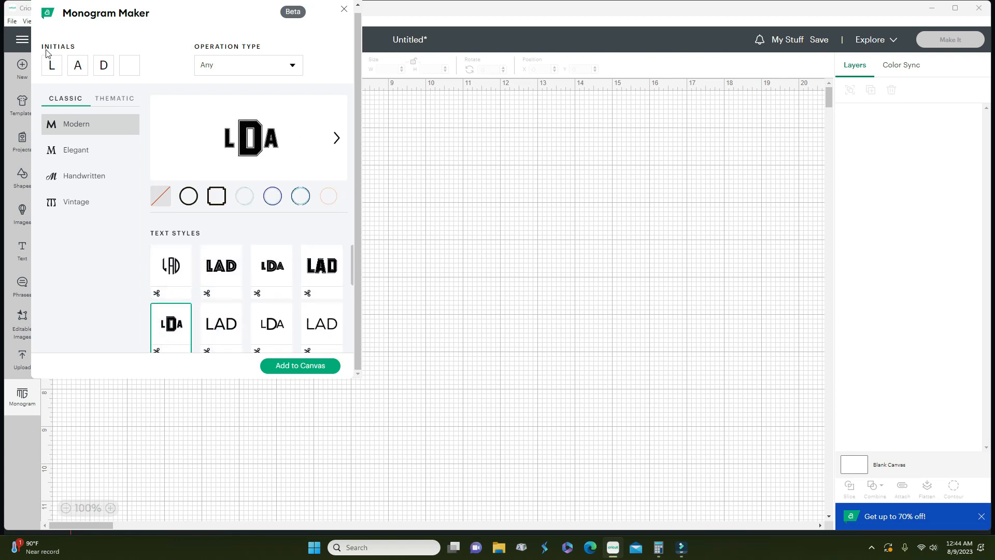
- Try Thematic Botanical frames and add LAD in the laurel wreath to the canvas
click(117, 104)
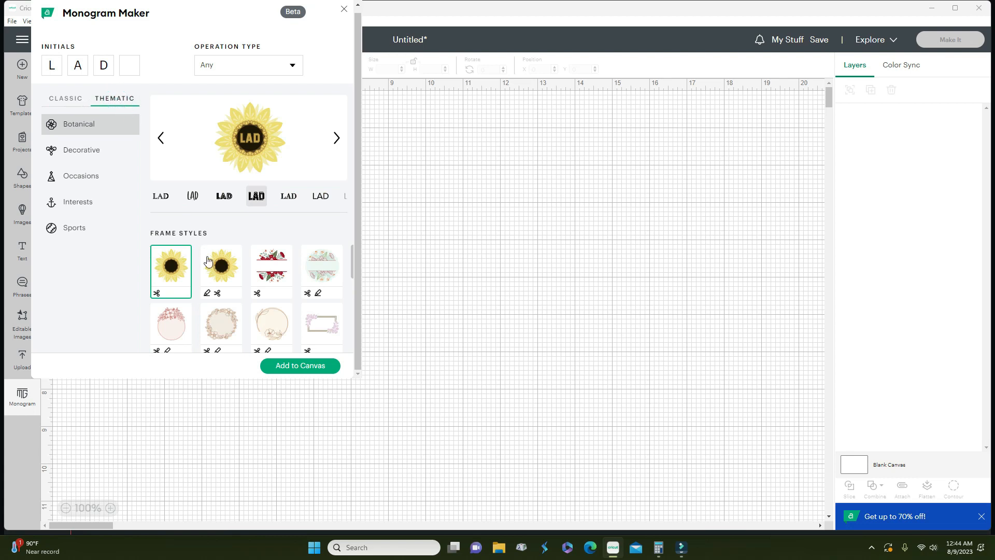
click(218, 277)
click(258, 274)
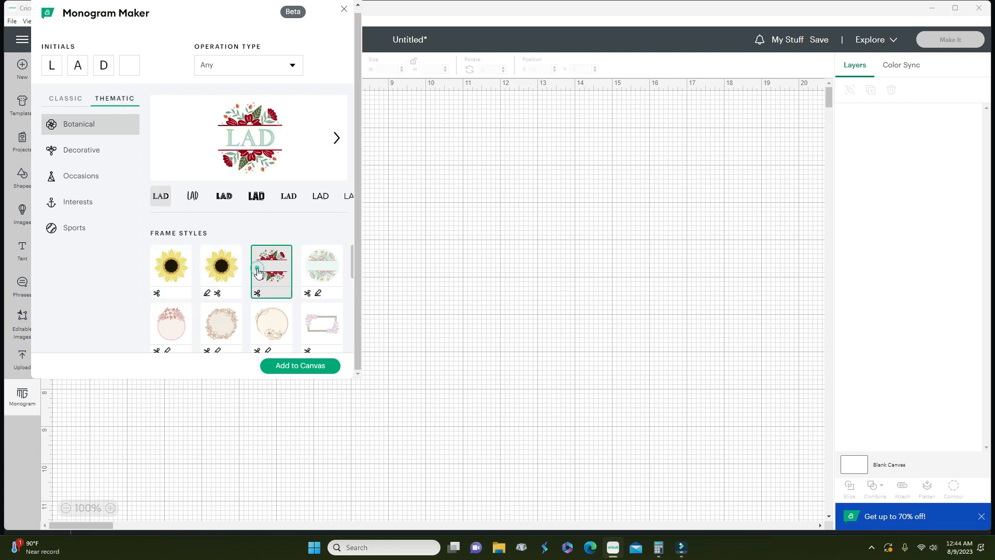
click(318, 276)
scroll(317, 283, down, 2)
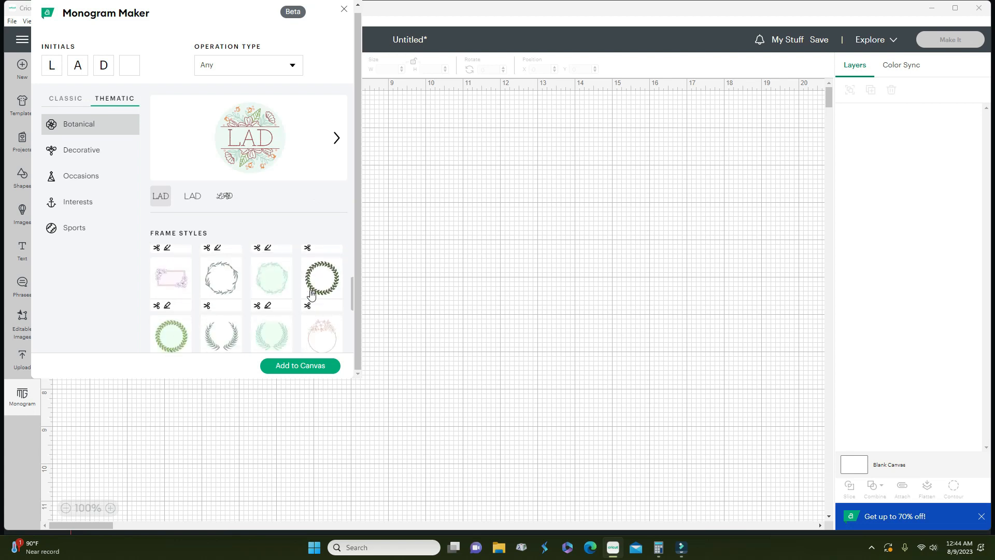
click(313, 292)
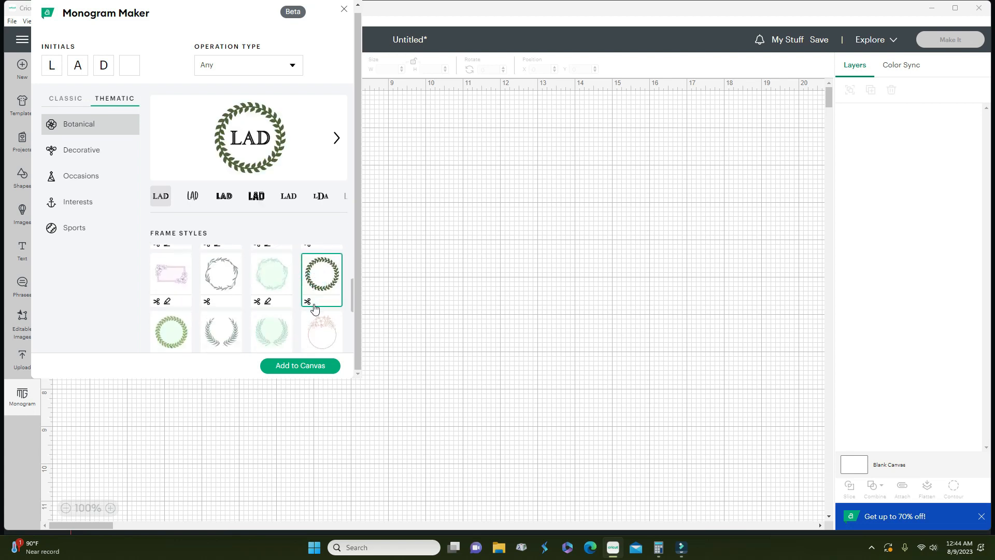
click(224, 338)
scroll(220, 332, down, 1)
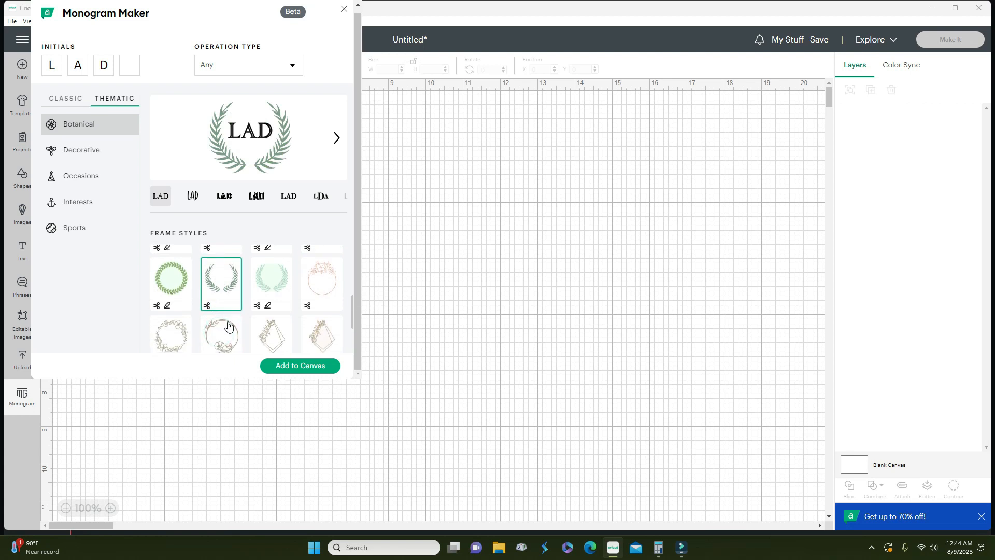
click(284, 368)
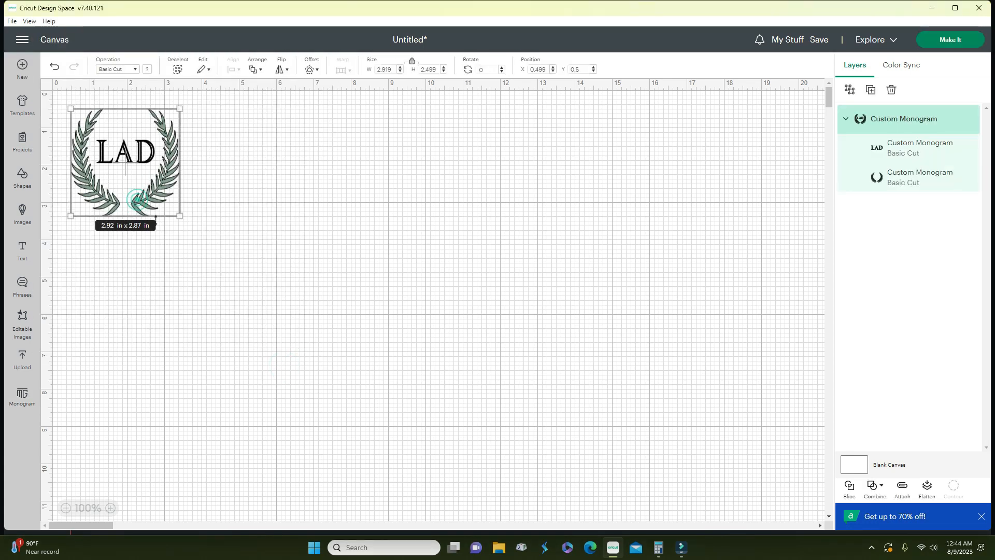
- Move and enlarge the LAD monogram to about 7.3 x 7 in, then delete it
click(257, 139)
drag(173, 176, 345, 283)
drag(347, 319, 514, 477)
mouse_move(371, 340)
mouse_down()
mouse_move(362, 334)
mouse_move(369, 340)
mouse_up()
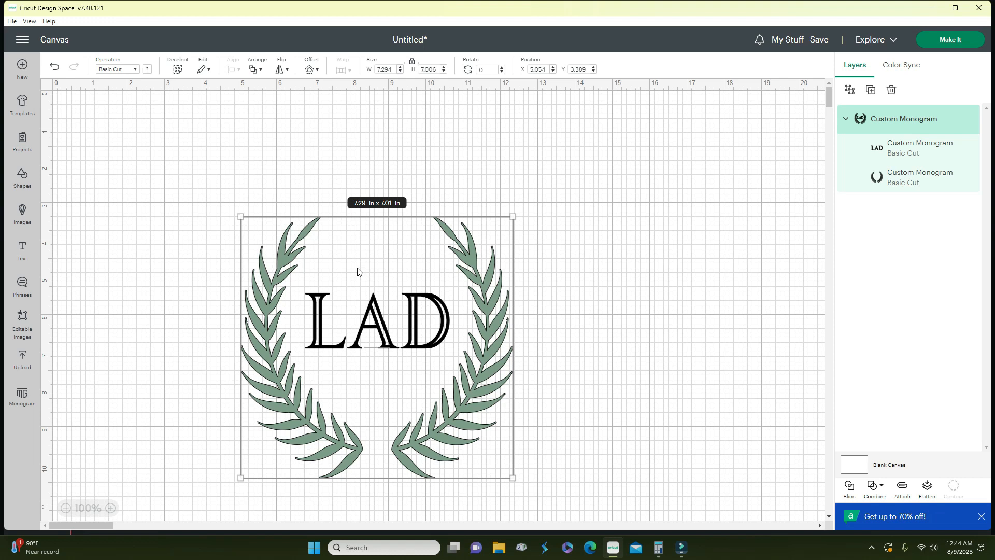
click(376, 287)
key(Delete)
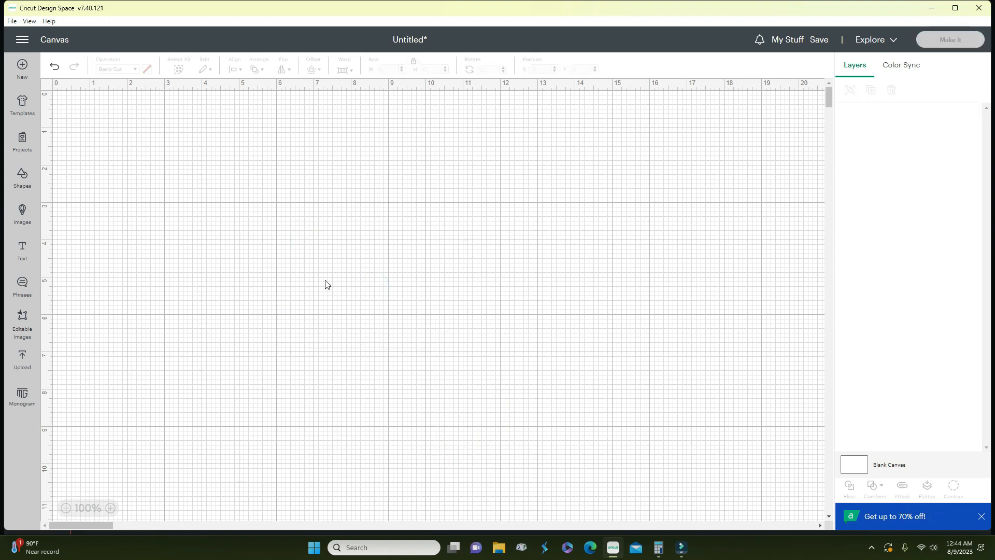
- Add a Text object to the canvas and change its operation to Guide
click(22, 255)
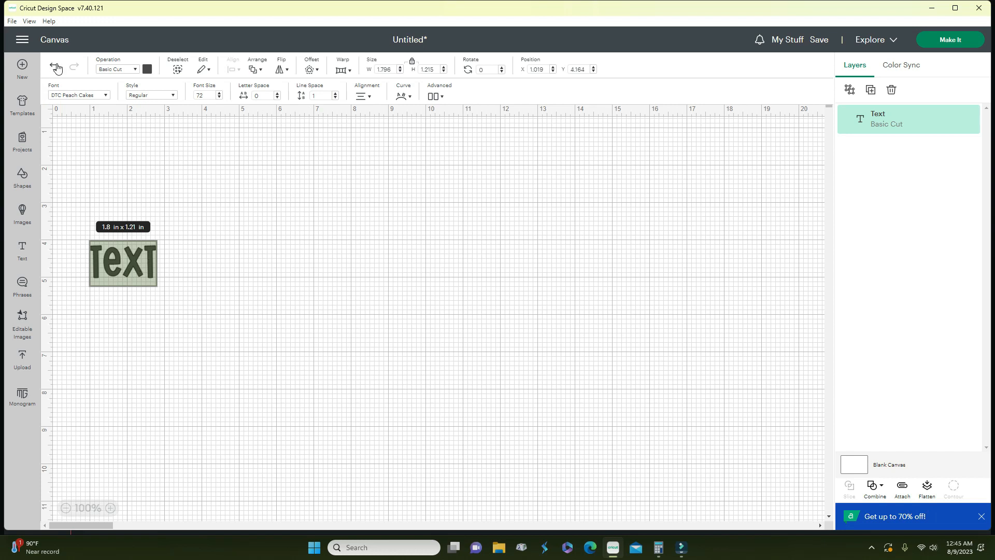
click(135, 71)
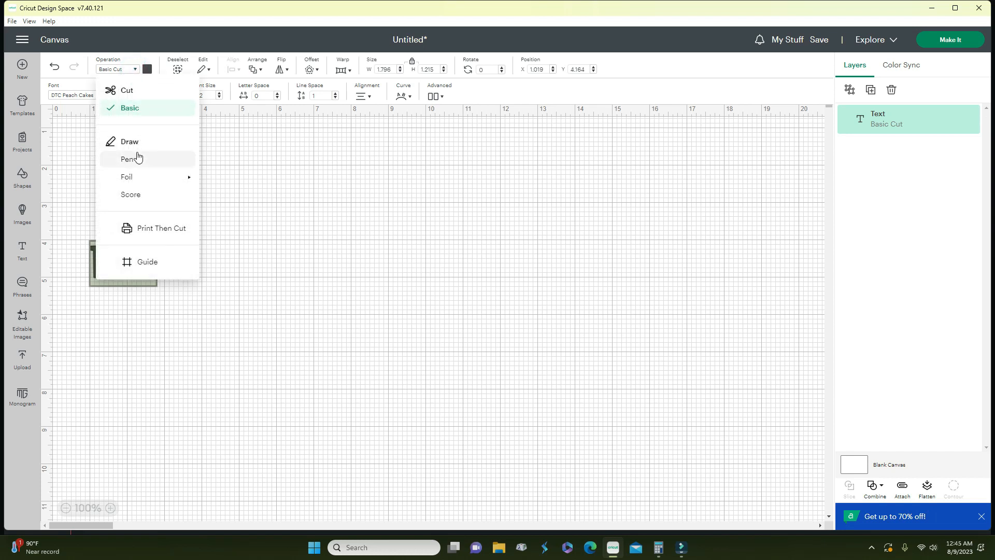
mouse_move(139, 181)
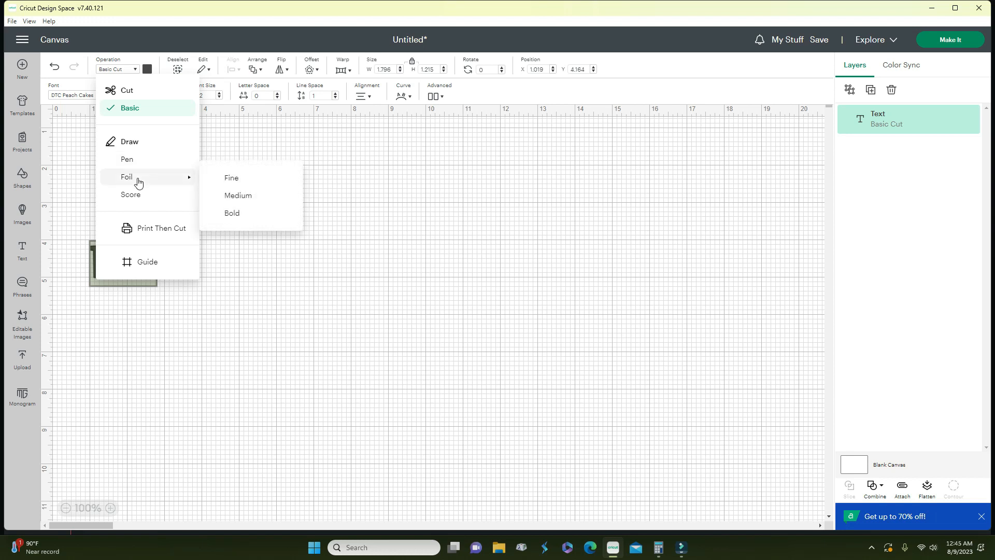
click(138, 262)
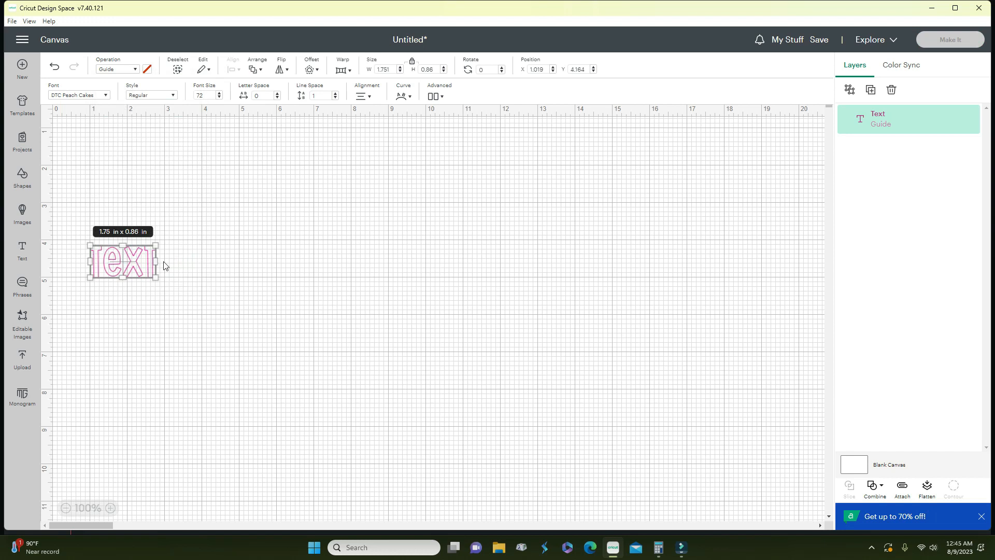
click(205, 271)
click(144, 265)
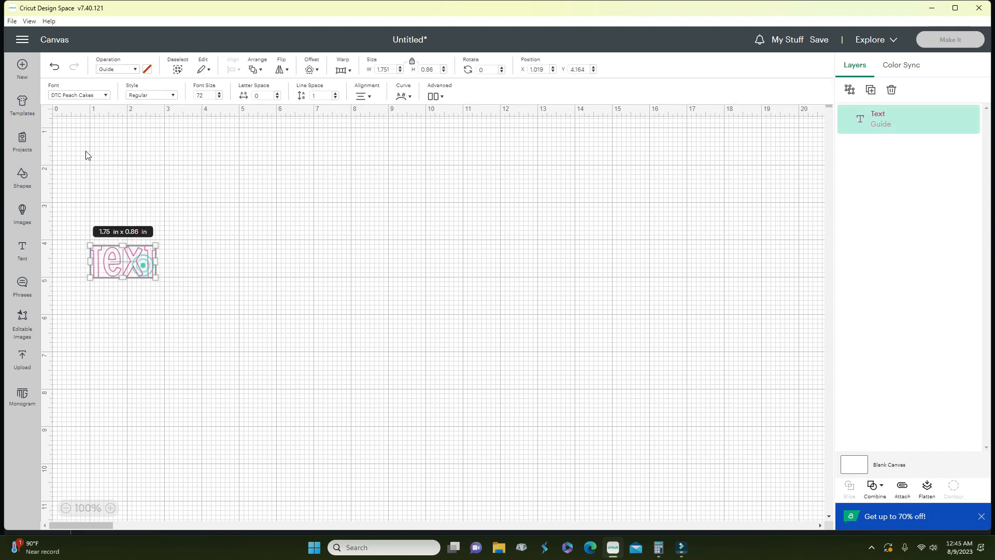
- Undo the Guide change so the text returns to Basic Cut
click(51, 68)
click(130, 251)
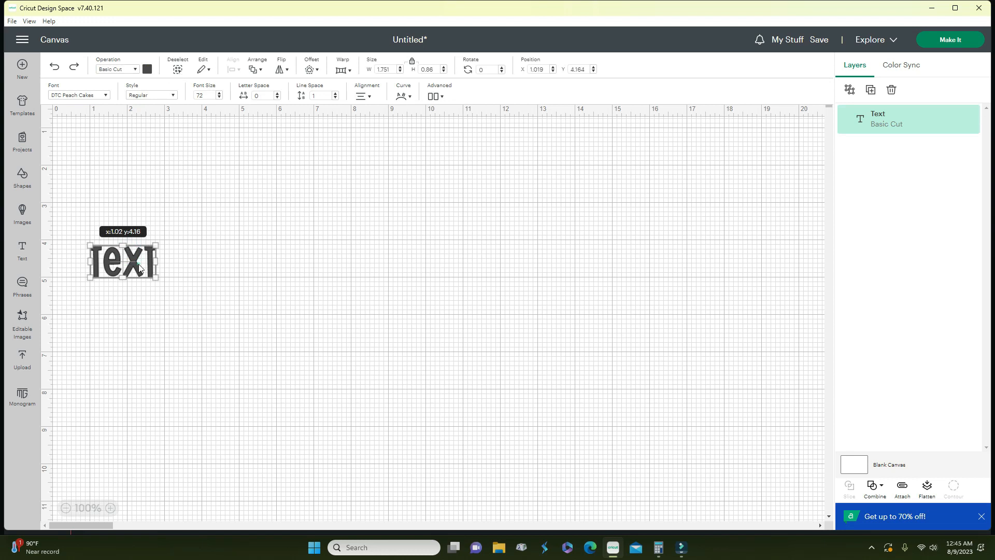
click(193, 270)
click(142, 265)
double_click(141, 266)
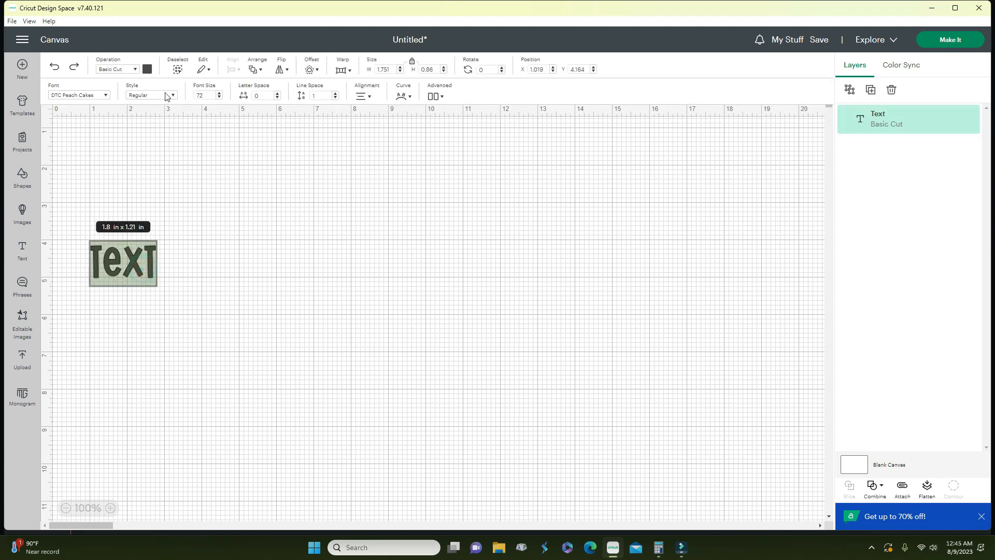
click(177, 69)
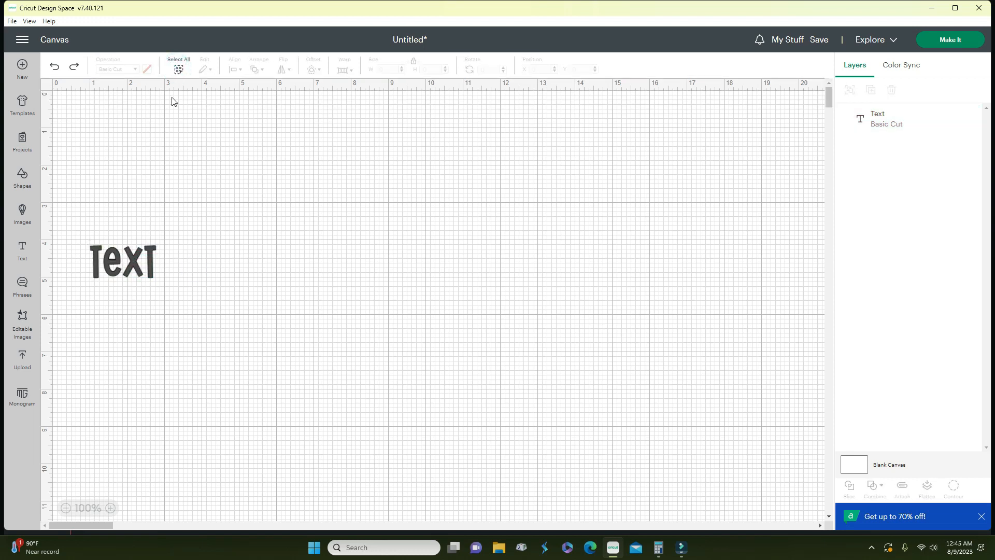
- Cut the Text object from the canvas and paste it back
click(179, 69)
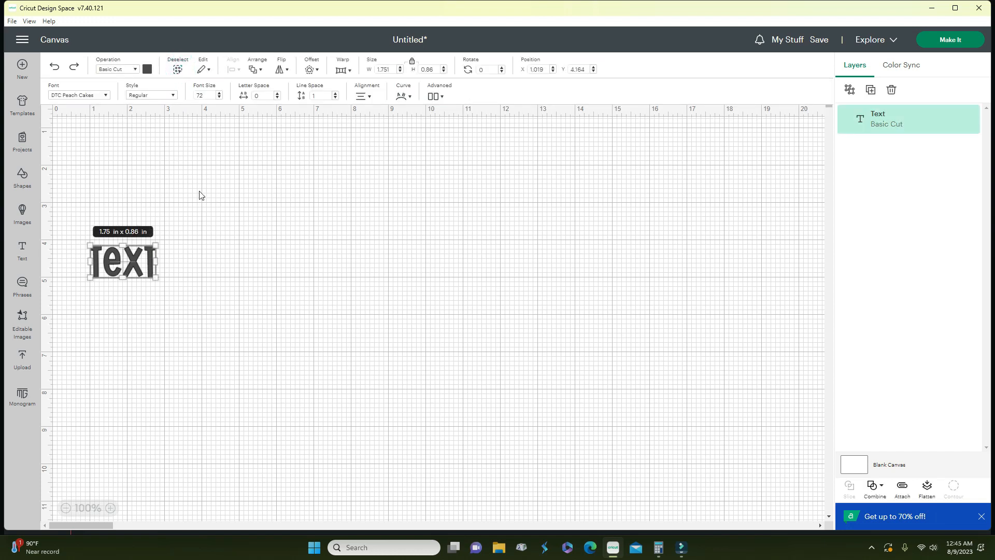
click(208, 71)
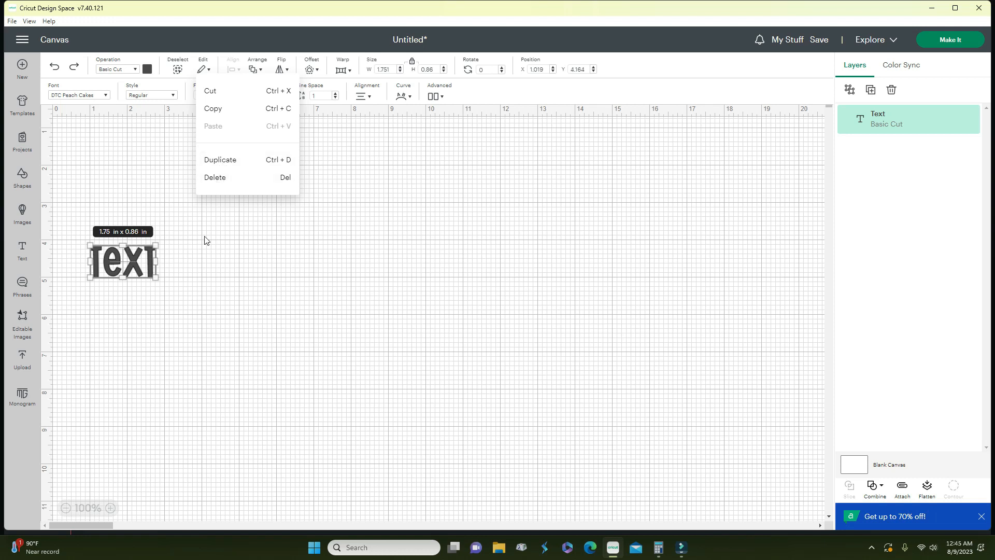
click(217, 91)
click(206, 69)
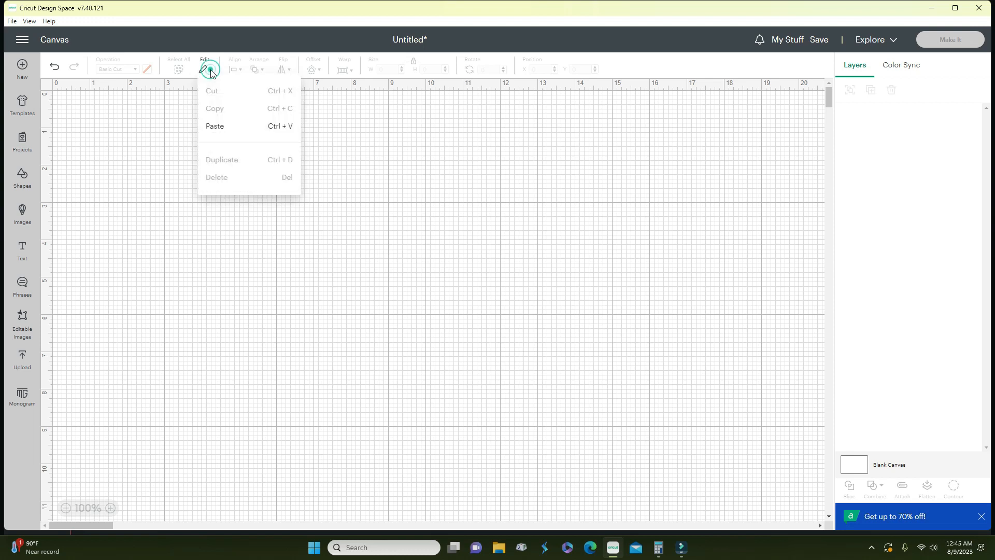
click(227, 127)
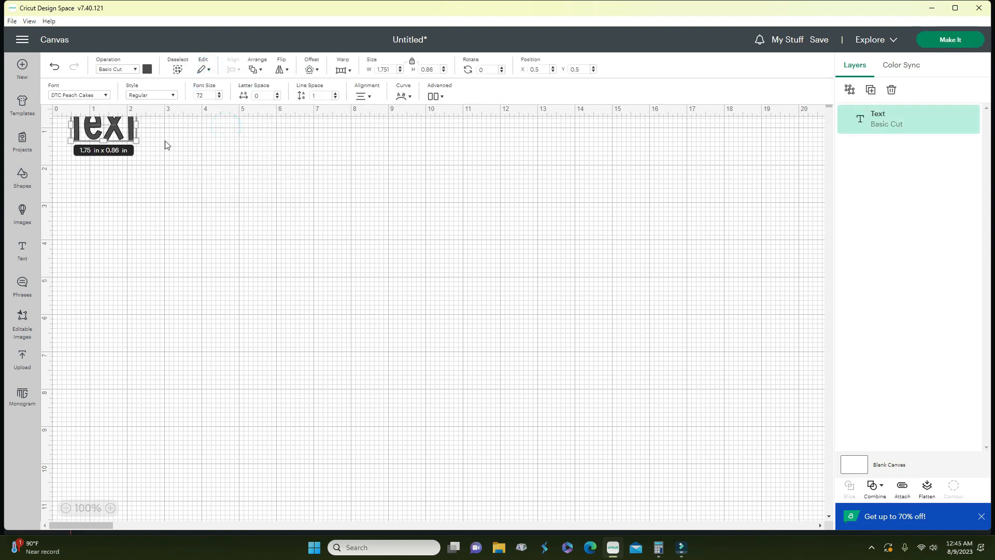
click(202, 228)
click(120, 131)
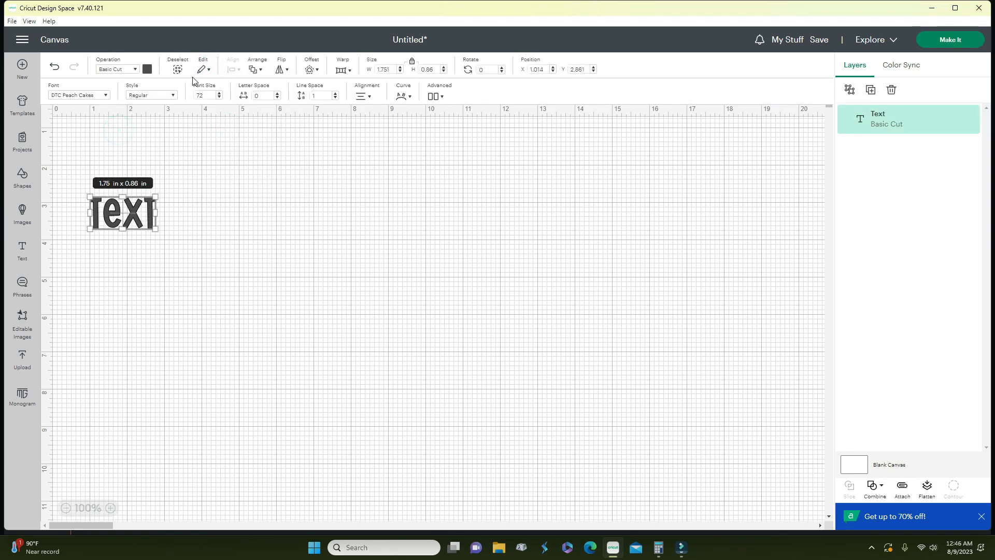
- Copy and paste a second Text, duplicate it, then delete the duplicate
click(210, 71)
click(226, 108)
click(203, 69)
click(224, 128)
click(205, 70)
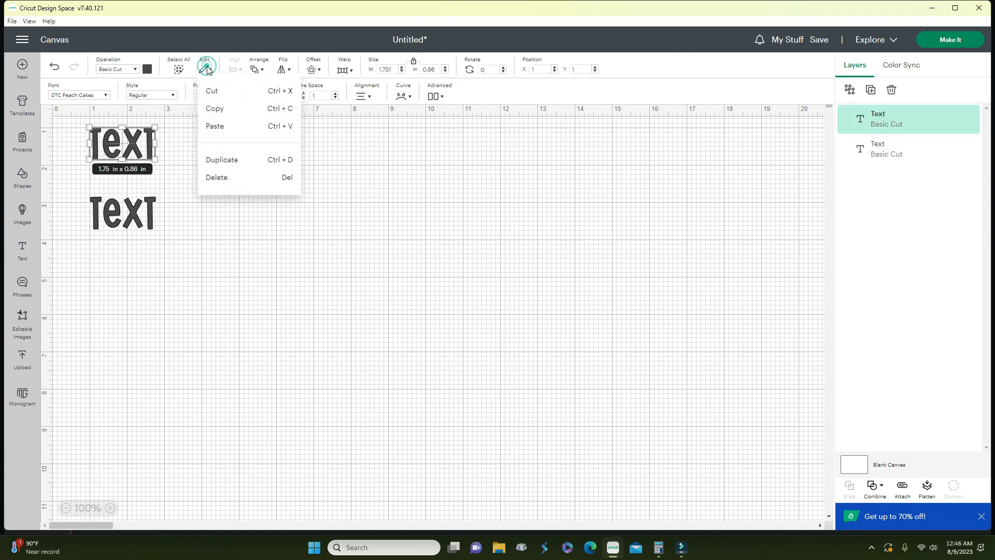
click(222, 160)
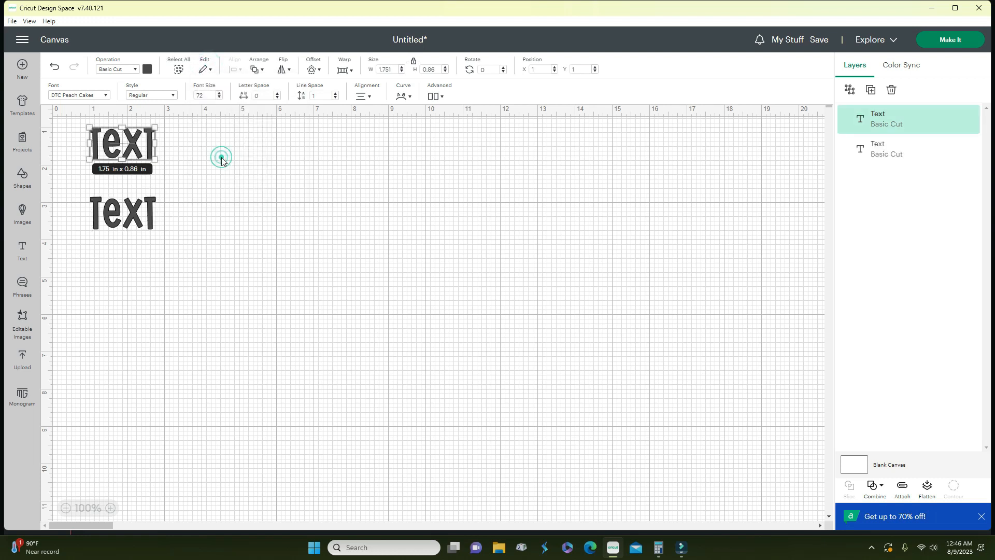
click(206, 70)
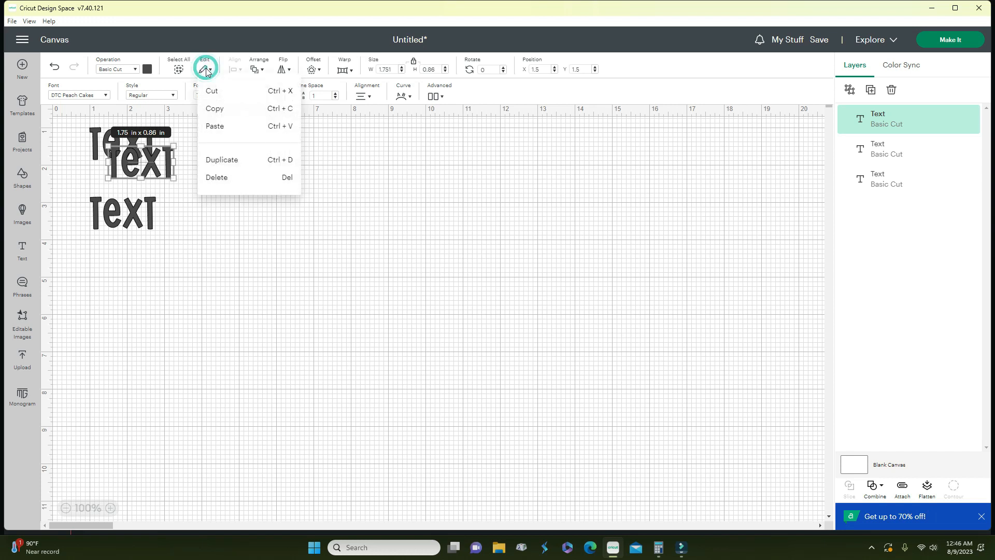
click(221, 180)
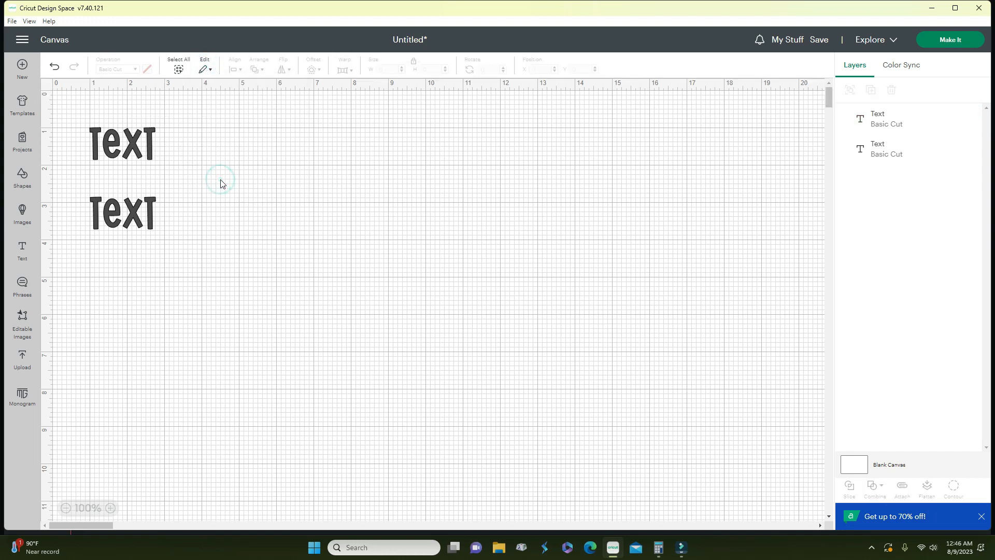
- Drag the top Text copy right to x 4.319, y 2.736 and insert a heart shape
click(139, 148)
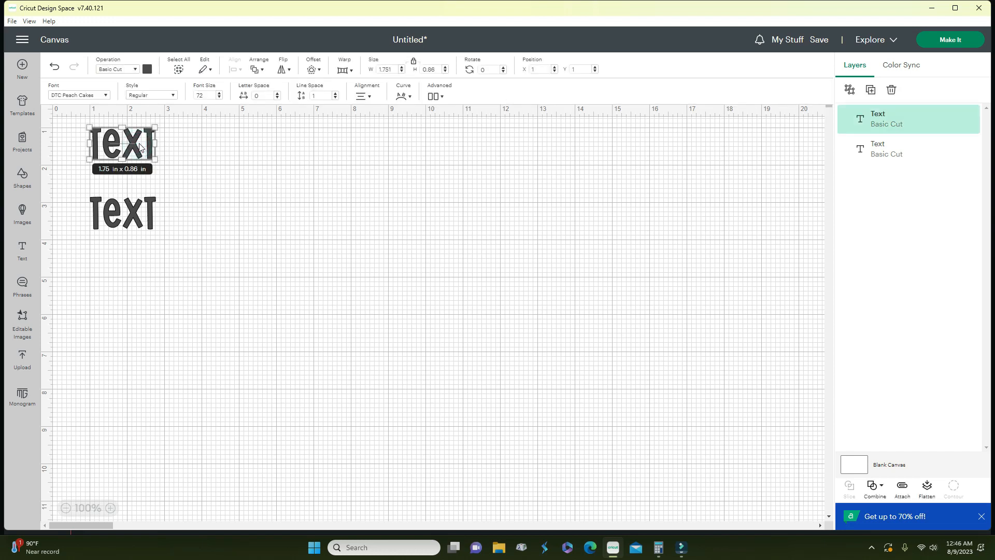
drag(142, 147, 266, 211)
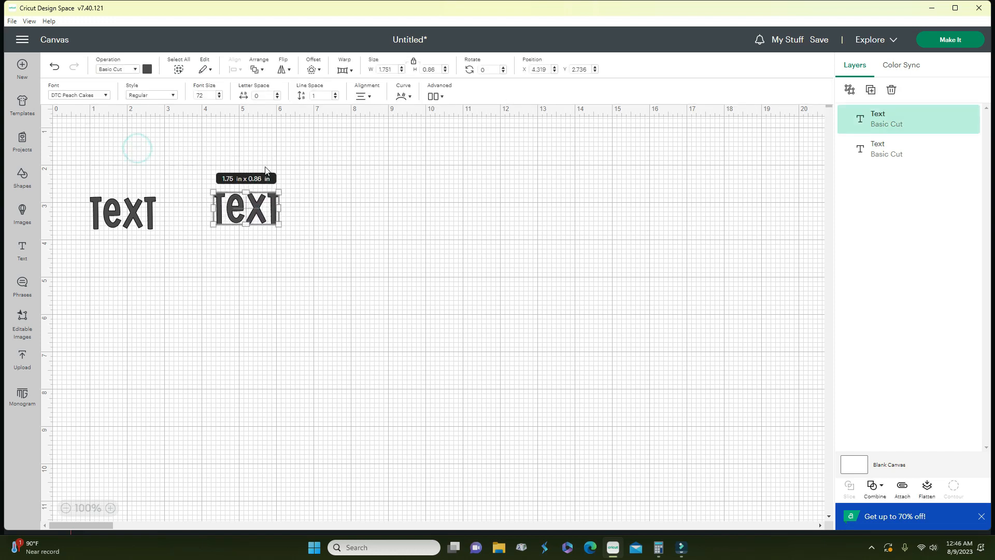
click(21, 177)
click(120, 198)
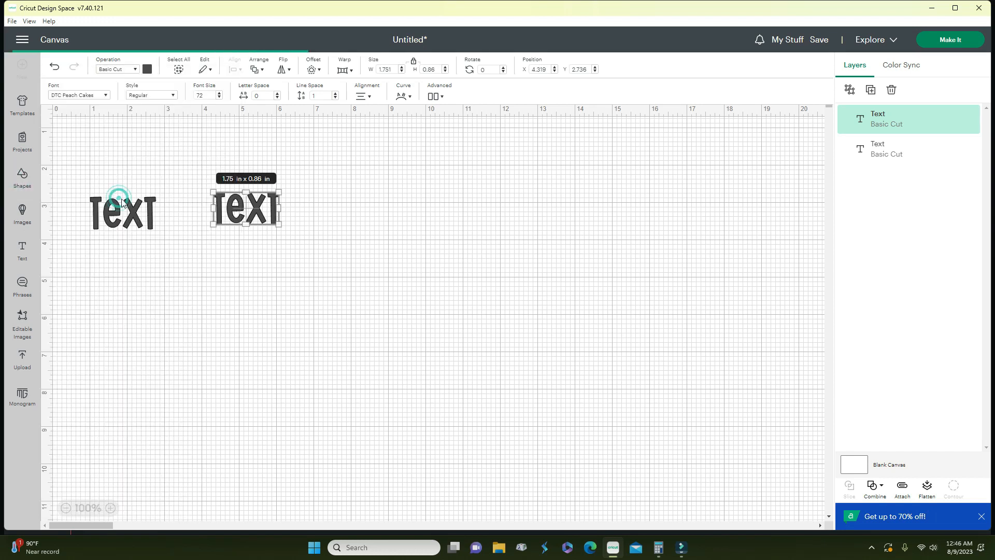
- Enlarge the heart to 6.22 x 5.5 in, colour it red, and drag the second Text onto it
drag(177, 195, 246, 276)
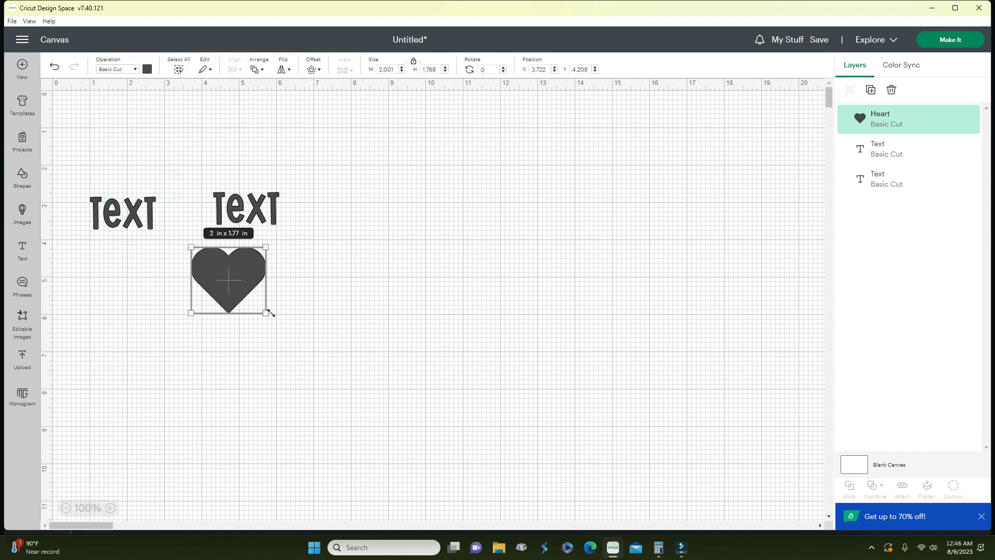
drag(269, 312, 424, 451)
click(248, 209)
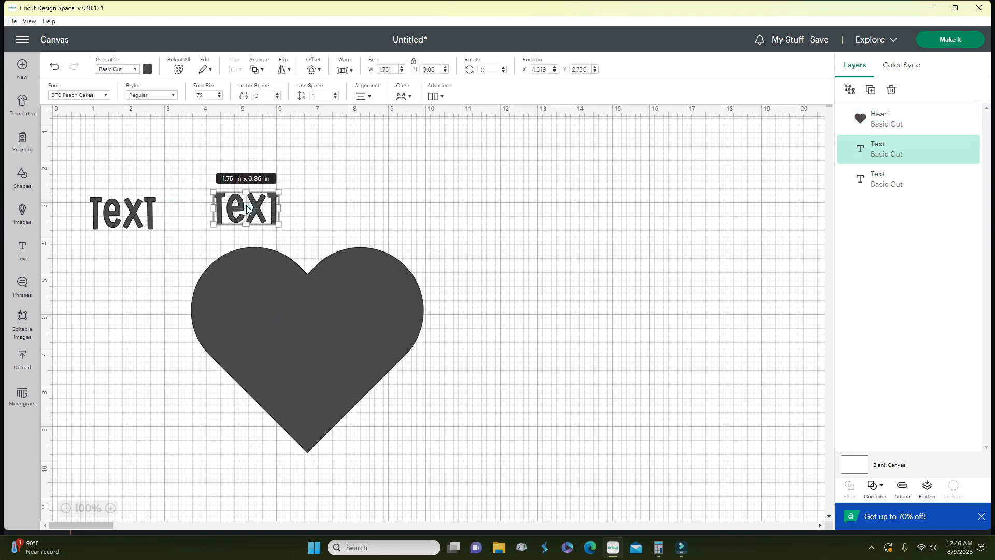
click(293, 325)
click(148, 69)
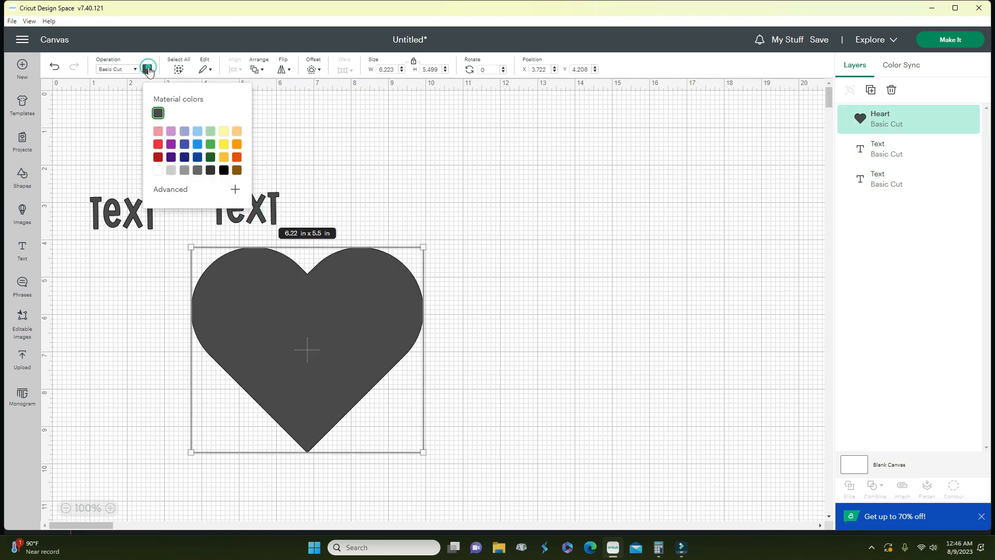
click(158, 145)
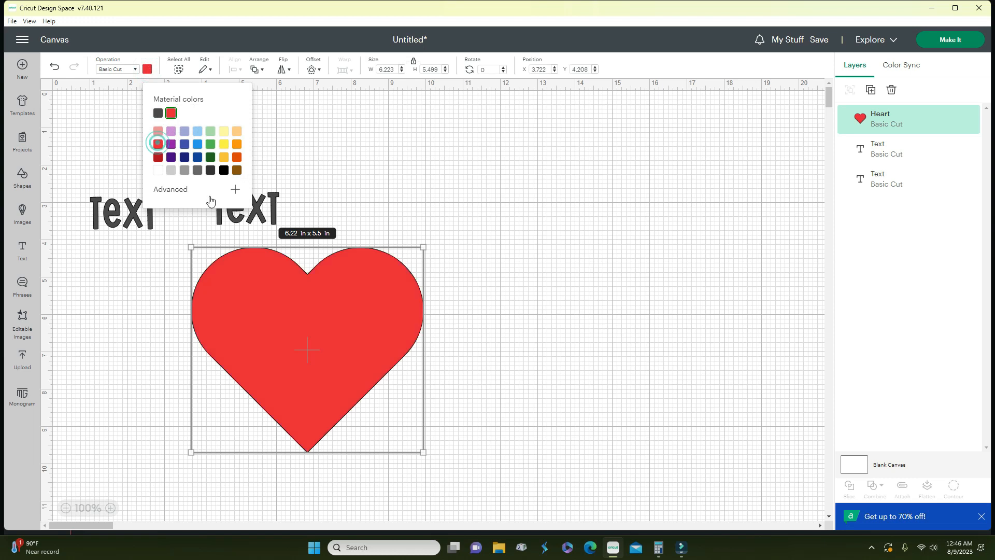
click(283, 212)
drag(260, 205, 323, 325)
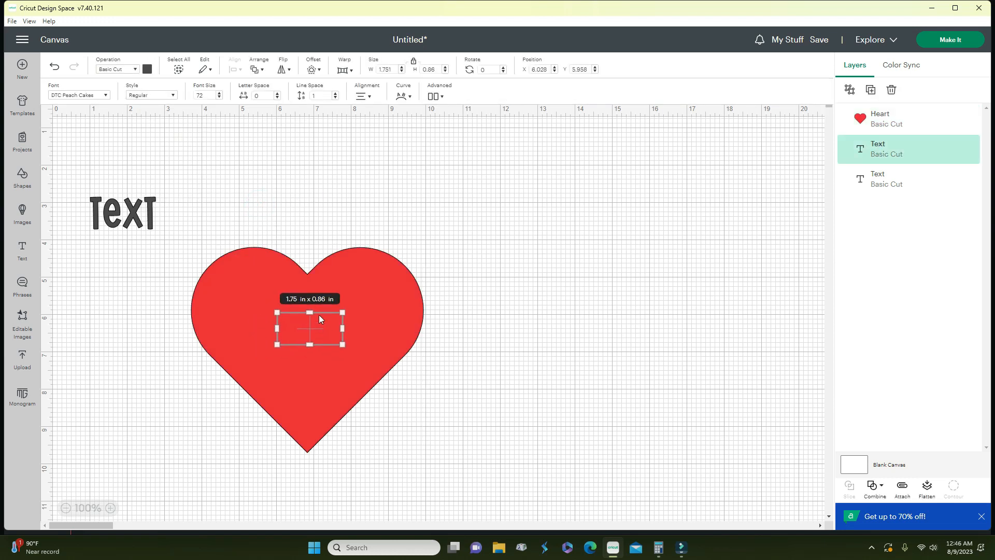
- Bring the text in front of the heart, send it back, then bring it to front again
click(264, 71)
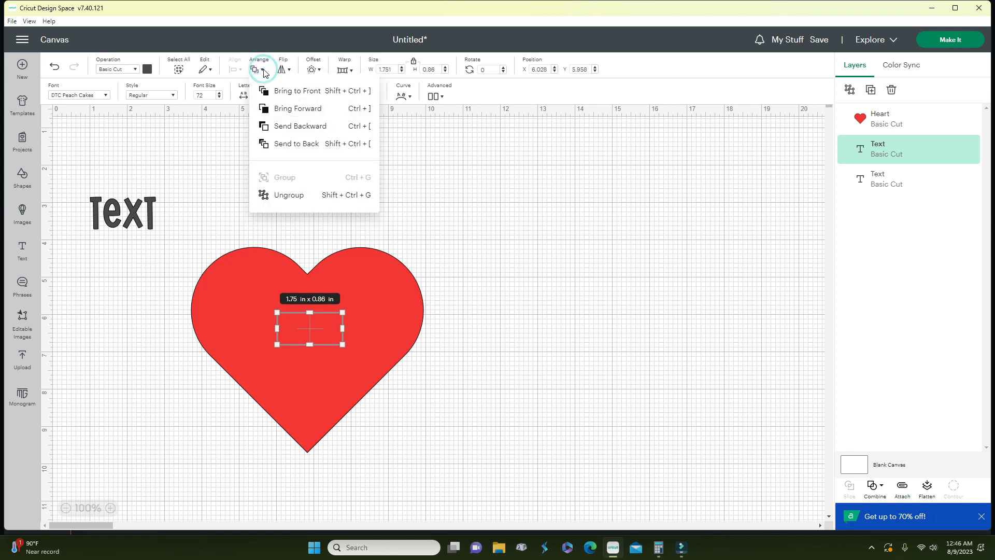
click(289, 91)
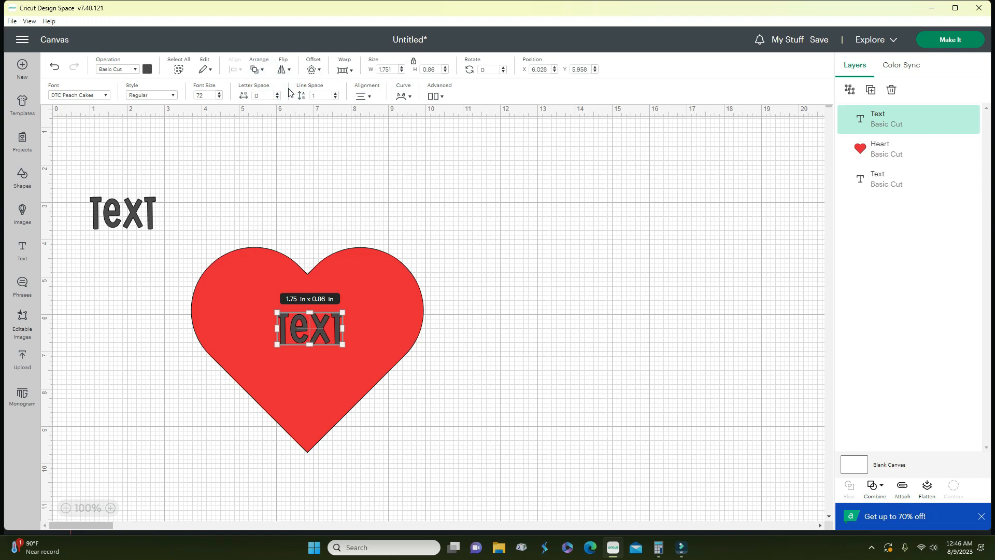
click(281, 71)
click(255, 71)
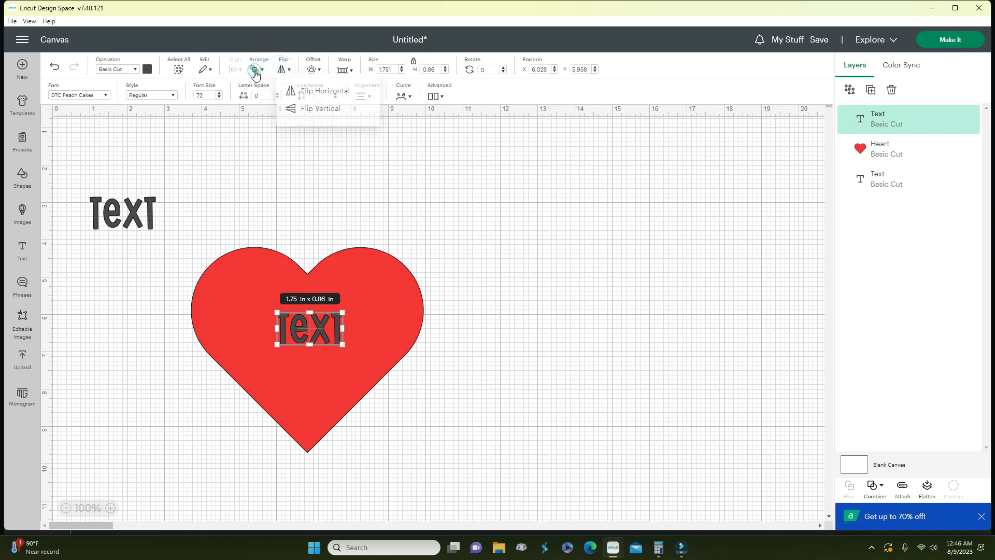
click(286, 123)
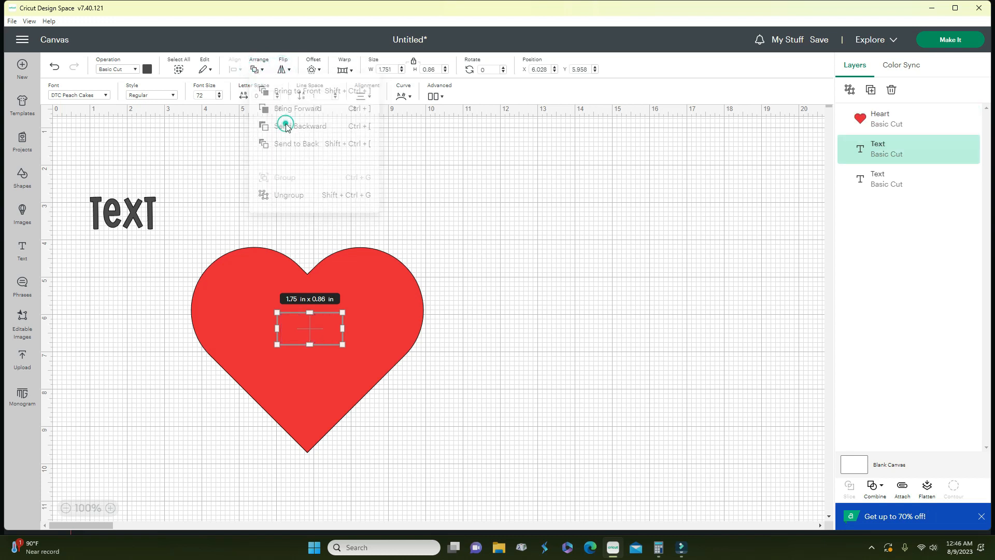
click(256, 69)
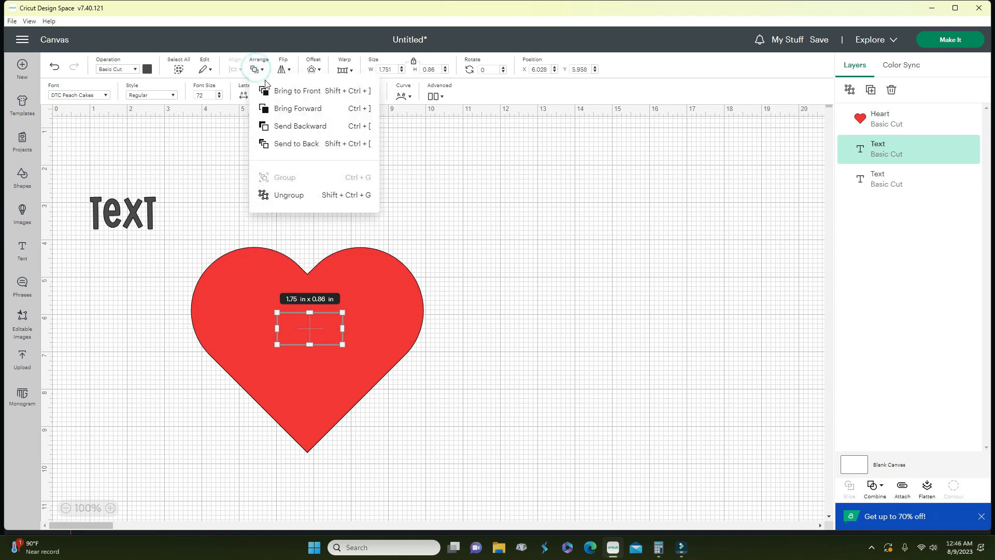
click(281, 91)
- Enlarge the text on the heart to about 3.48 x 1.71 in and nudge it into place
click(428, 221)
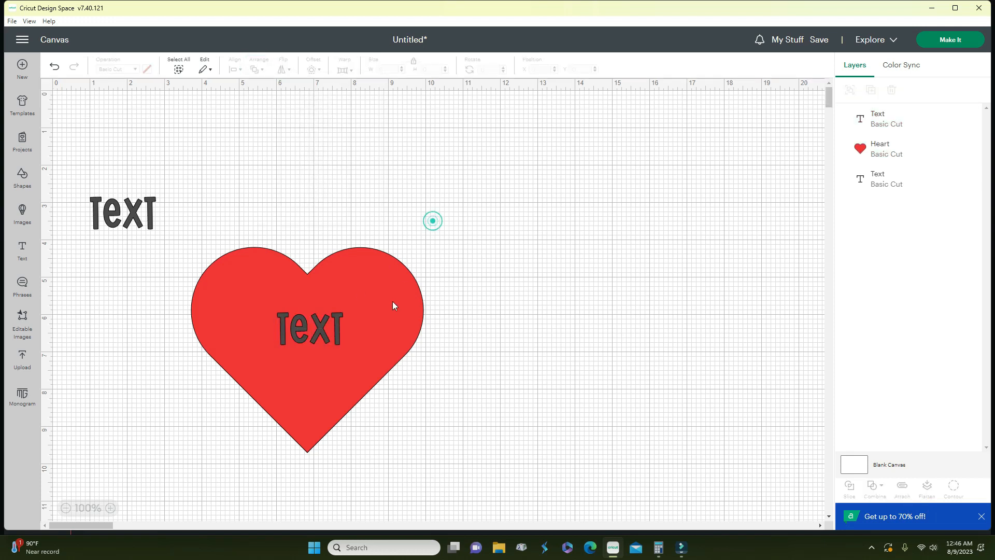
click(330, 322)
drag(343, 312, 407, 281)
drag(349, 315, 318, 331)
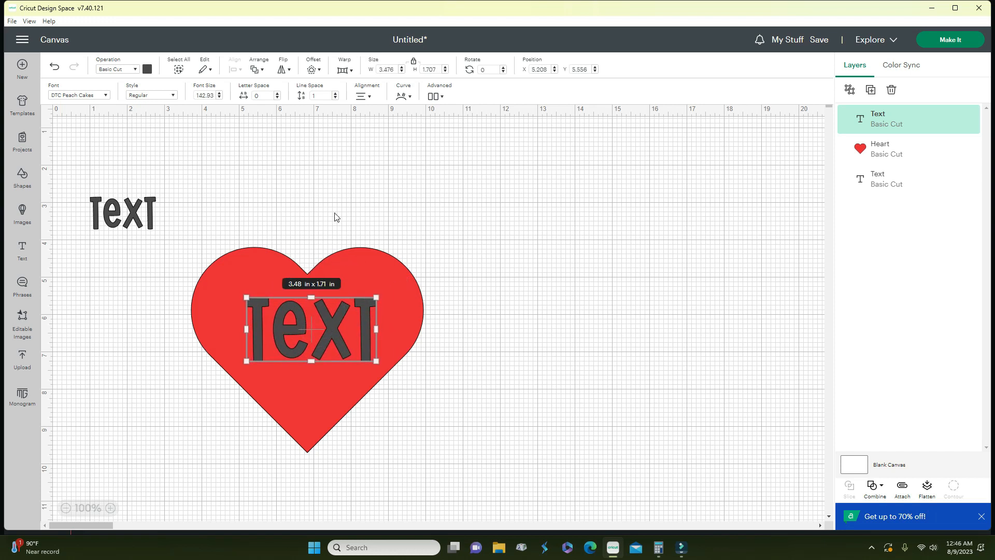
click(258, 70)
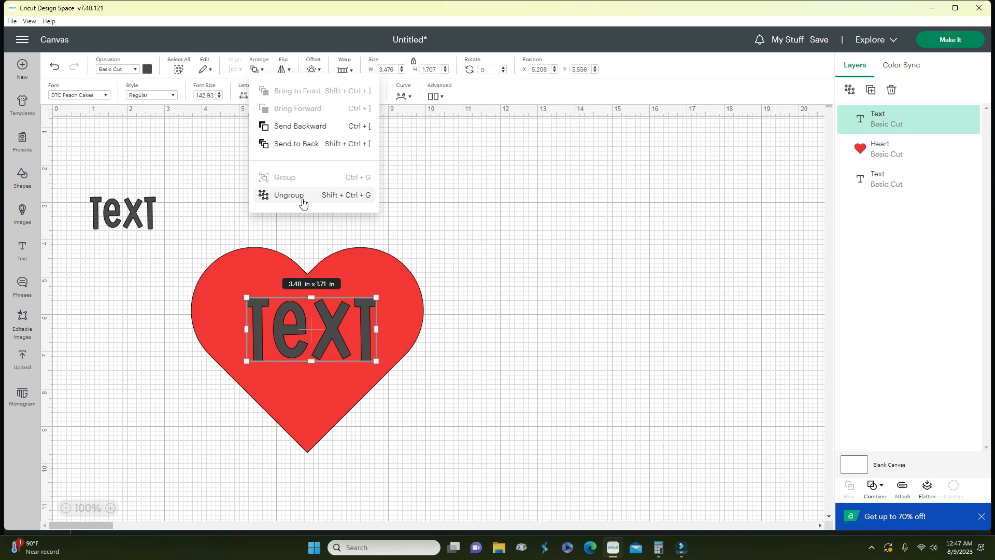
drag(216, 186, 231, 300)
- Select the heart and text together and centre the text on the heart
drag(254, 349, 391, 378)
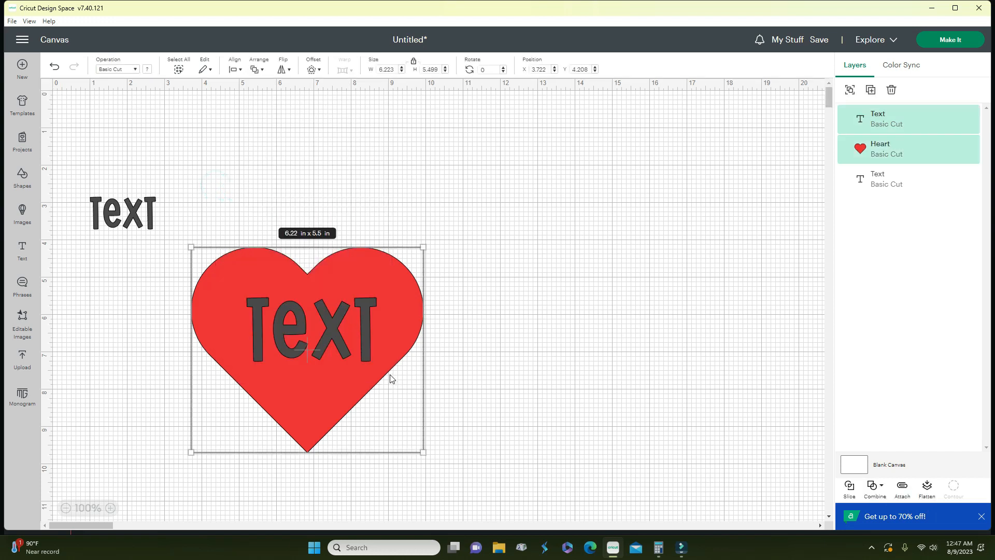
click(238, 70)
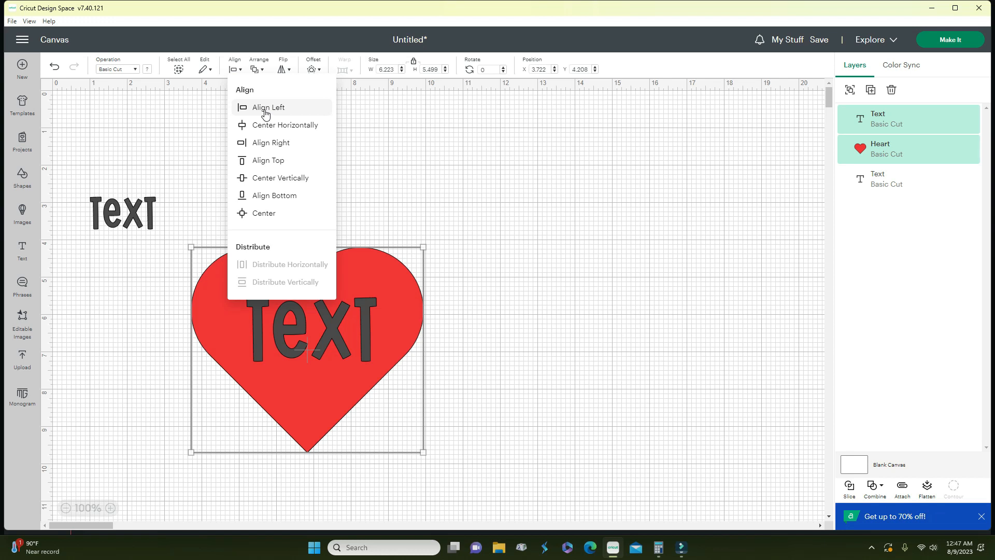
click(266, 214)
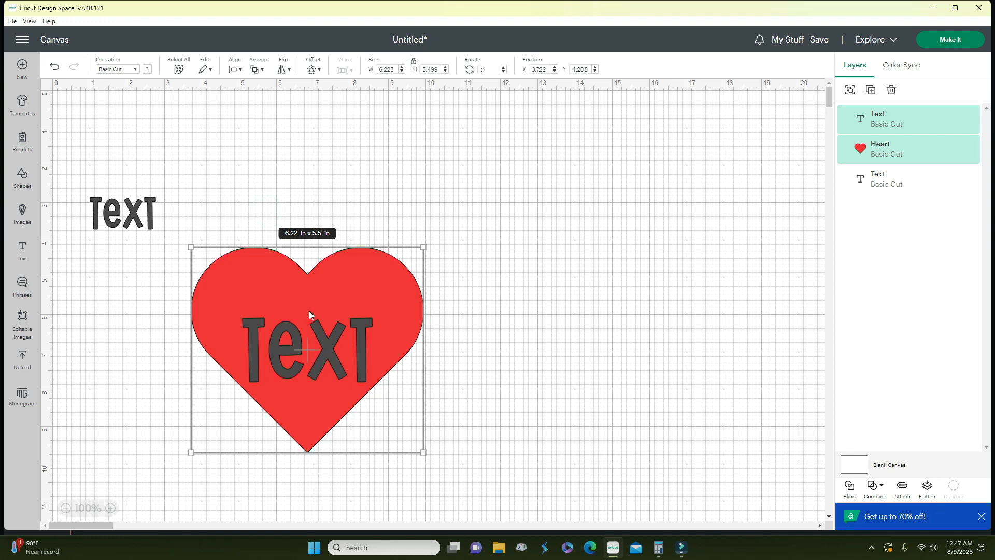
click(256, 69)
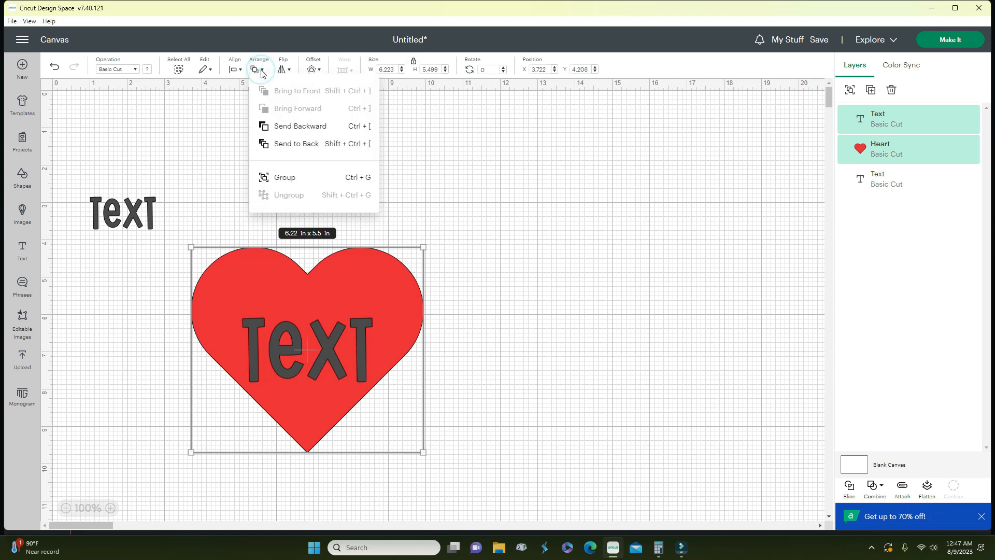
click(212, 165)
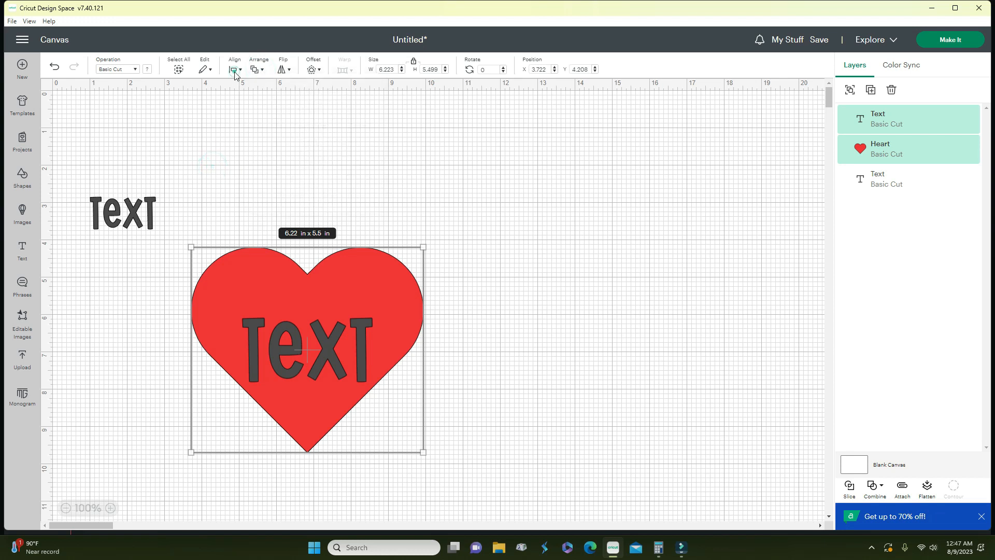
click(235, 70)
click(257, 125)
- Try Align Left, Align Top and Align Bottom, then re-centre the text within the heart
click(235, 70)
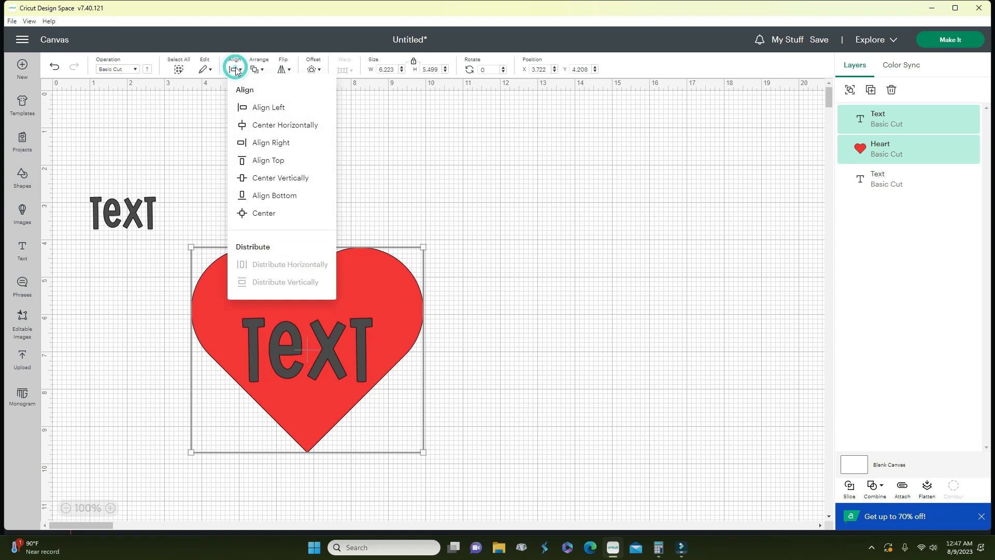
click(257, 108)
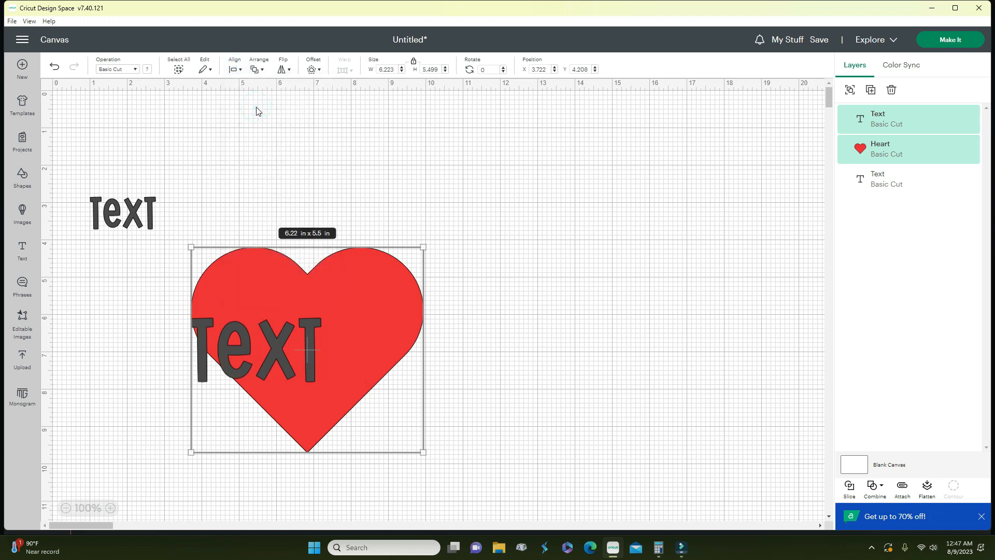
click(234, 70)
click(258, 161)
click(236, 70)
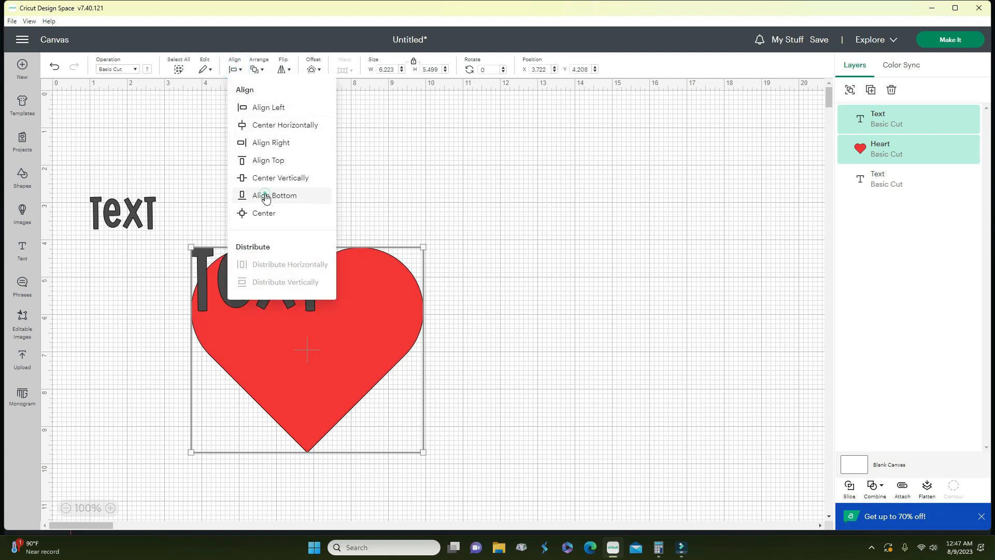
click(266, 196)
click(236, 70)
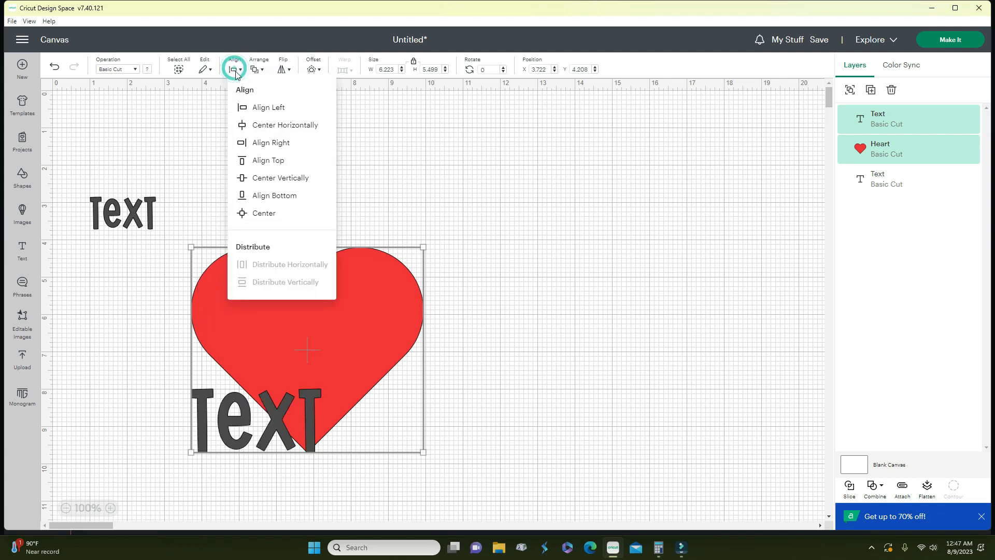
click(261, 213)
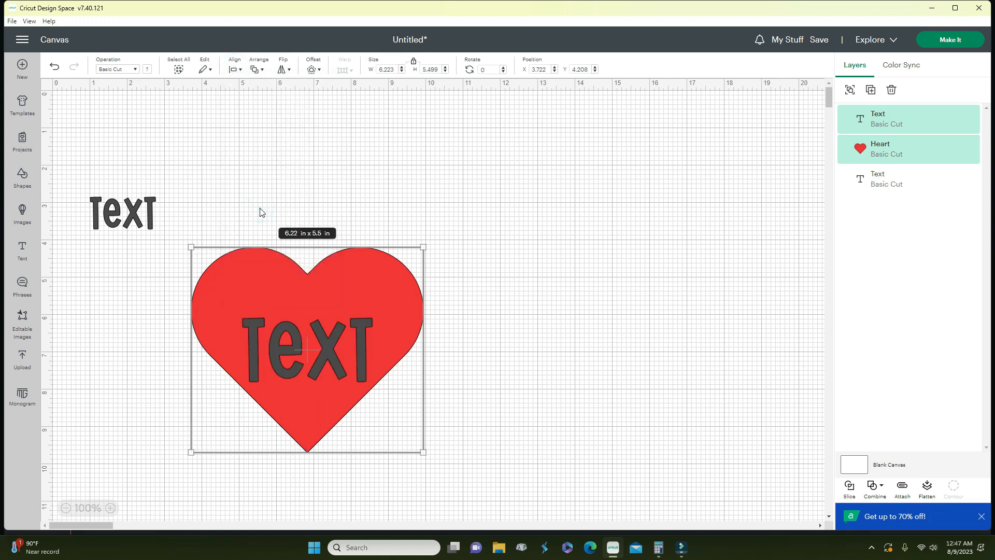
click(313, 191)
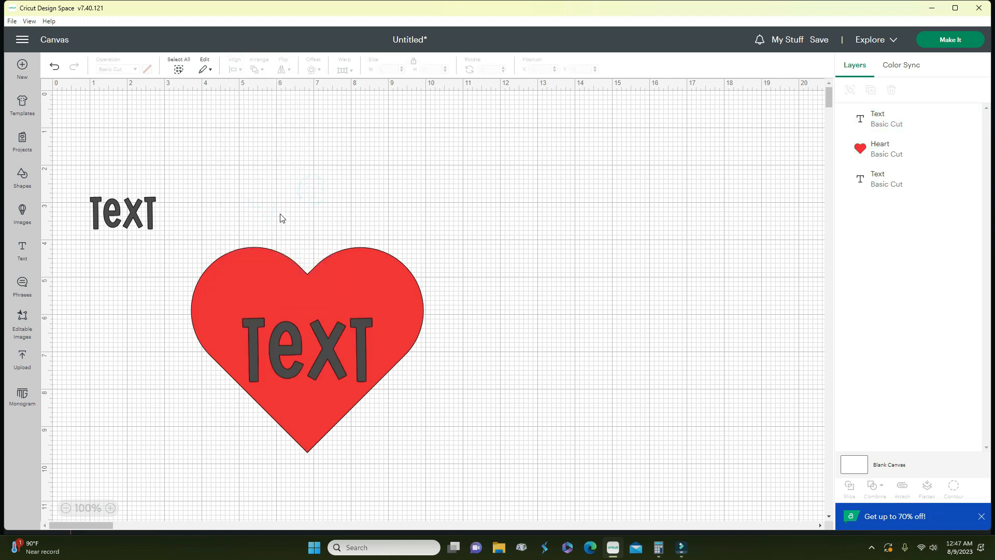
click(268, 304)
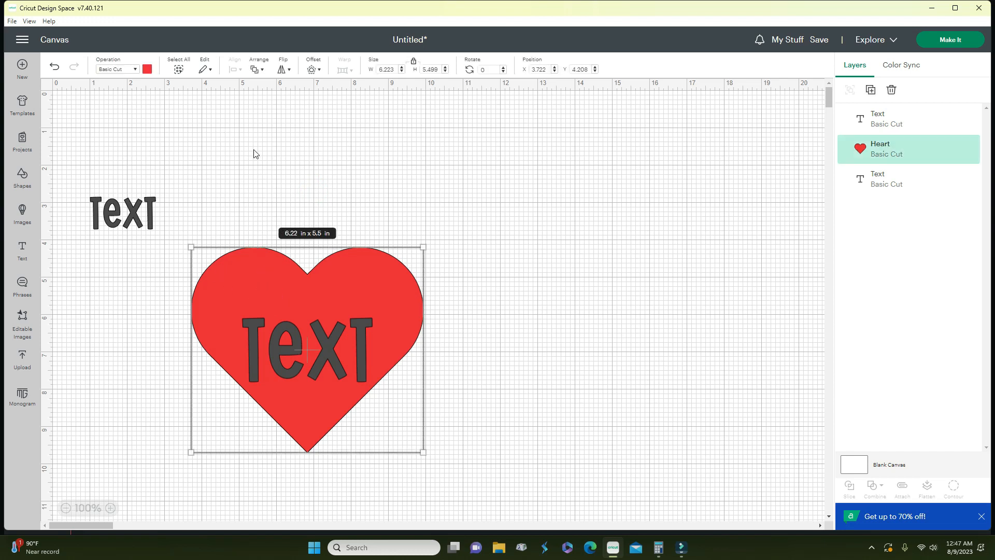
- Pull the text off the heart, moving the heart down-left and the text to its right
click(421, 171)
drag(310, 354, 344, 163)
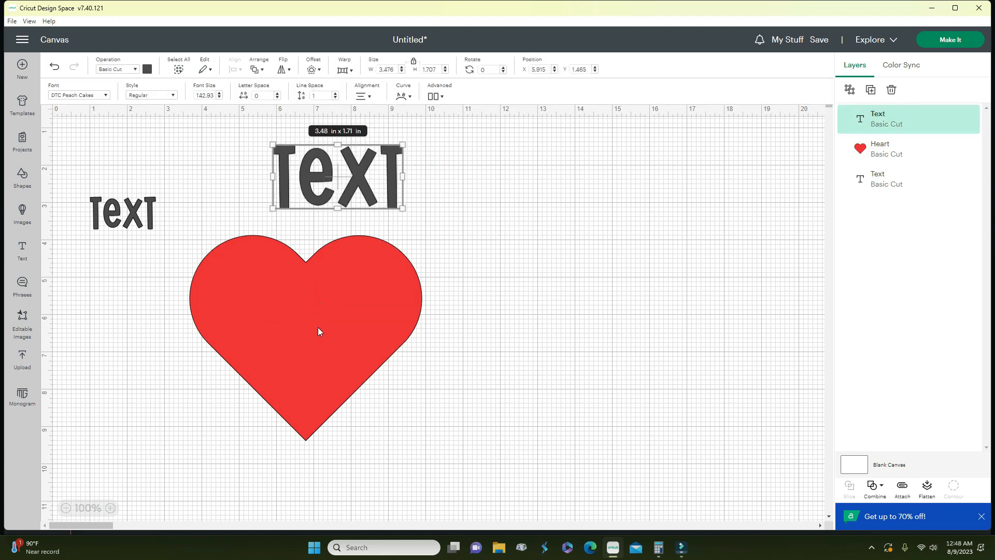
drag(318, 327, 297, 401)
drag(381, 162, 504, 283)
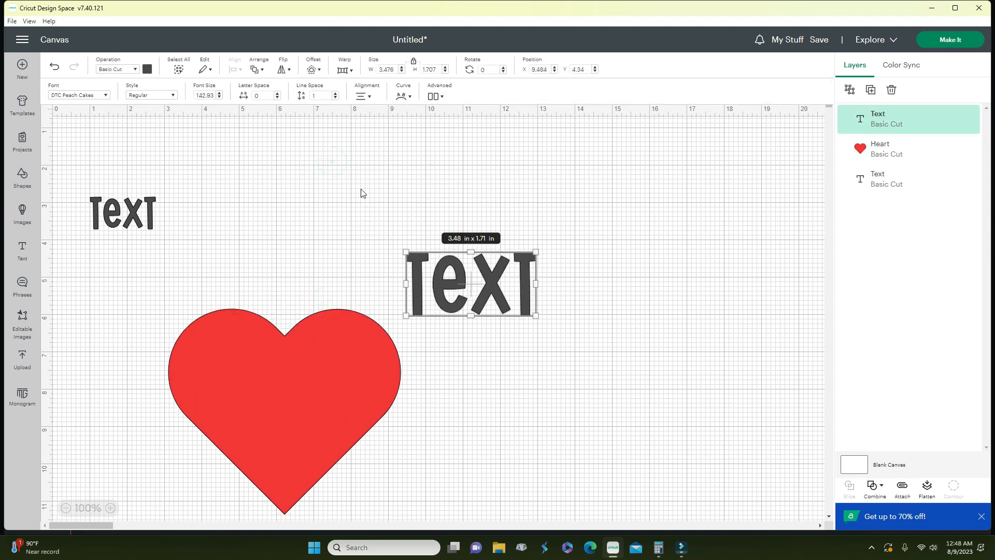
- Flip the text horizontally and vertically twice each so it reads normally, then nudge it up-left
click(280, 70)
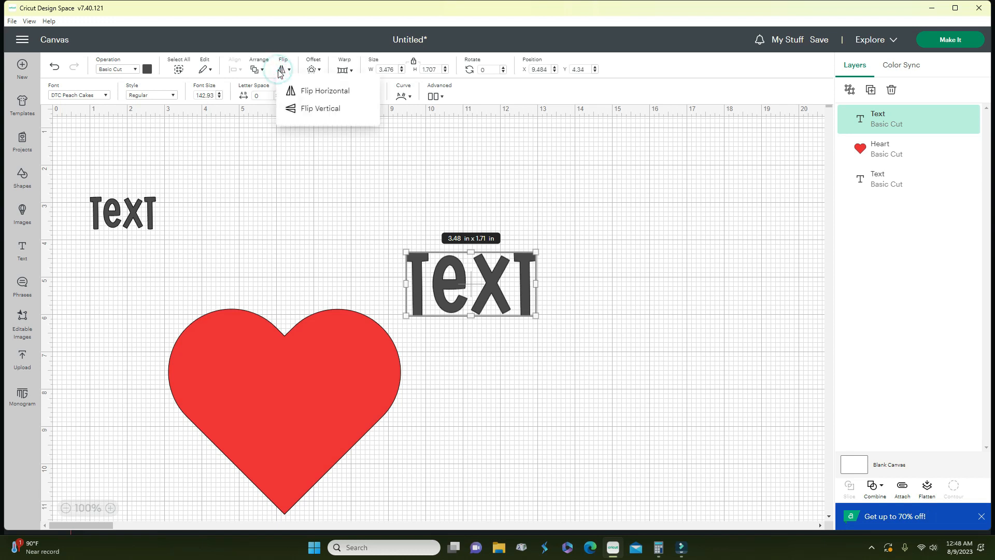
click(304, 92)
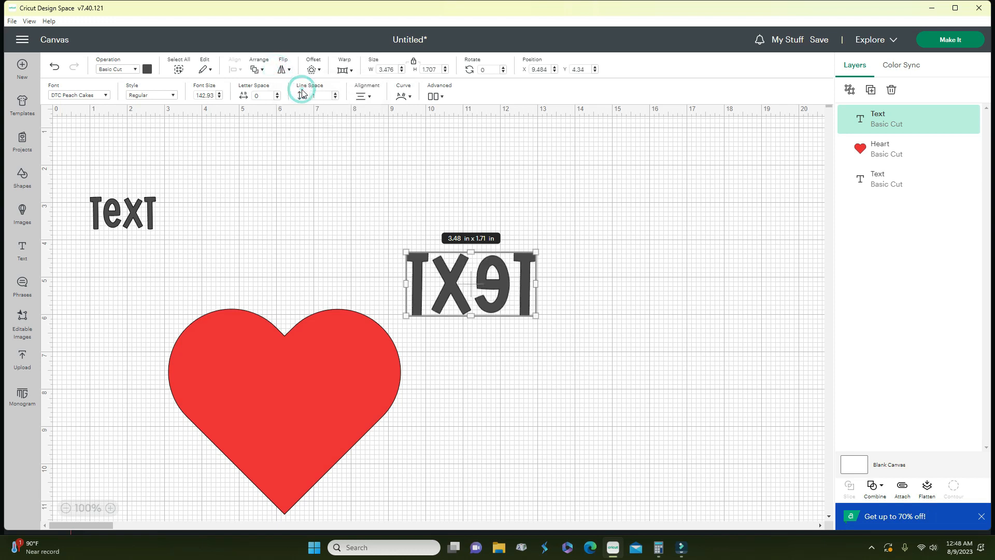
click(282, 70)
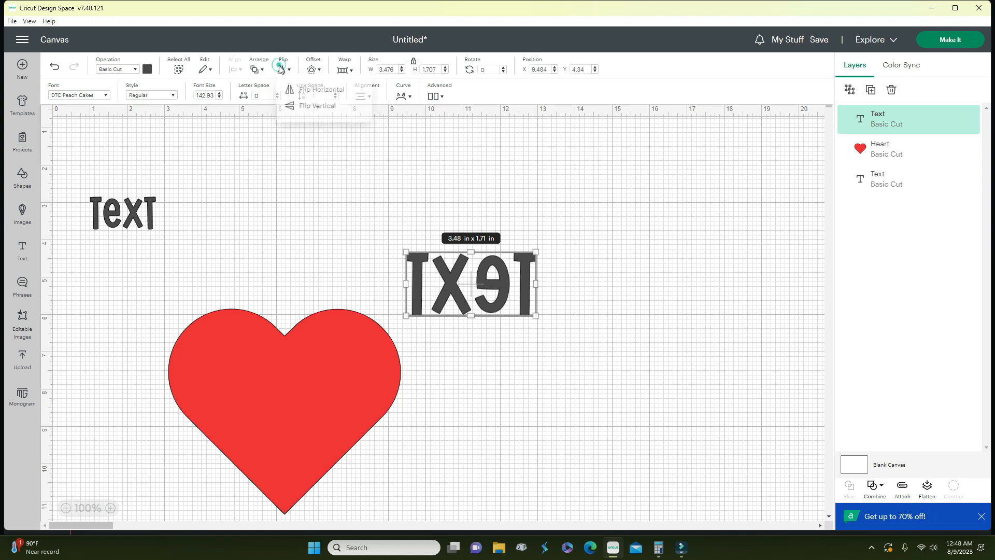
click(310, 110)
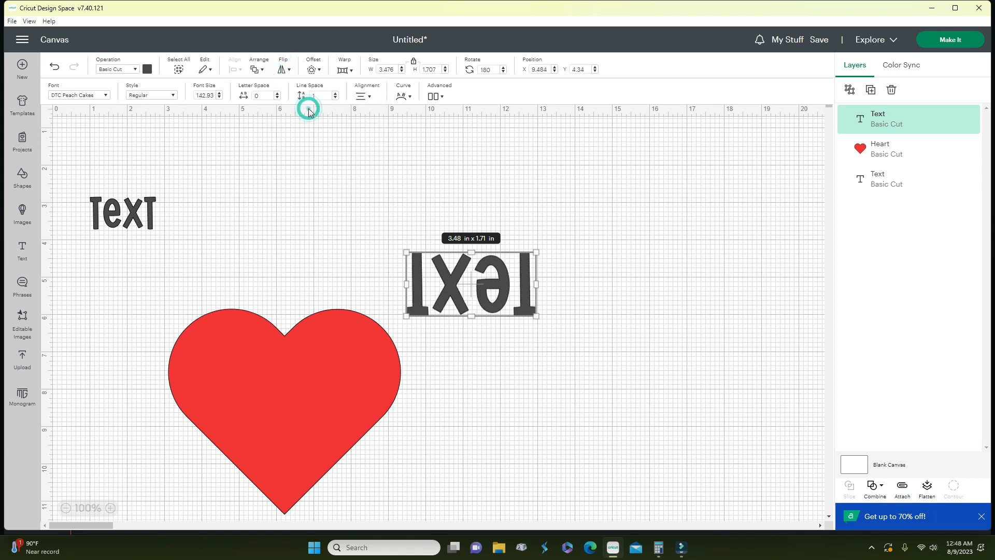
click(284, 69)
click(292, 87)
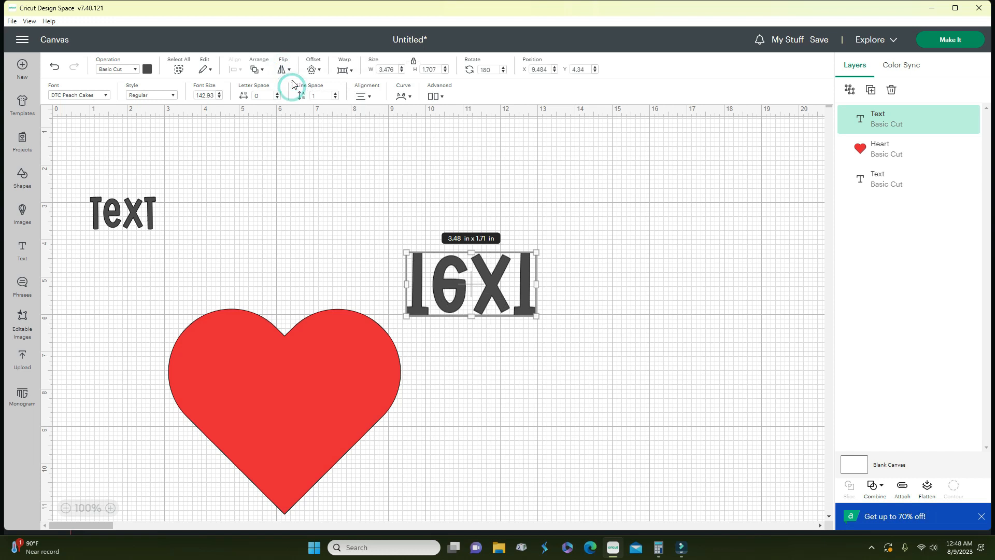
click(283, 70)
click(299, 109)
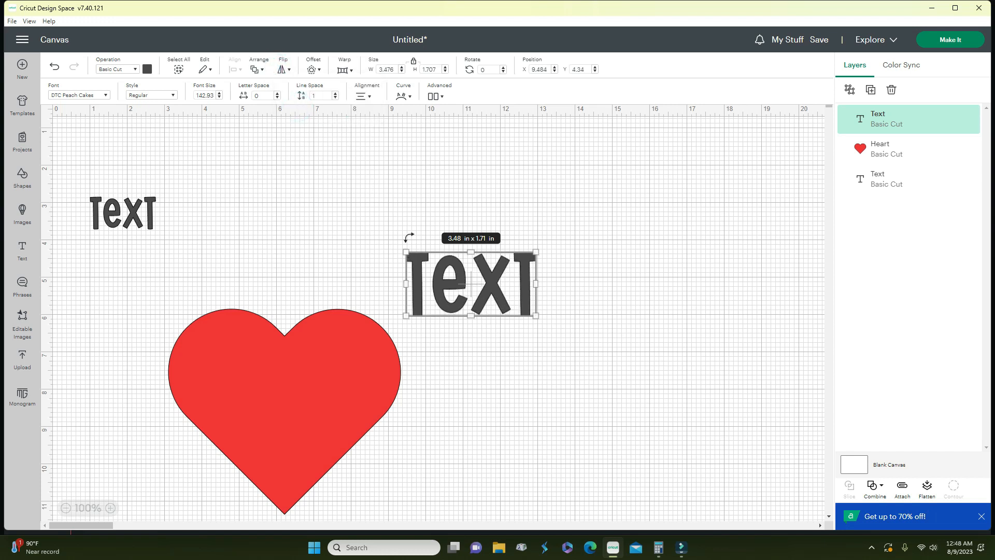
drag(458, 283, 433, 232)
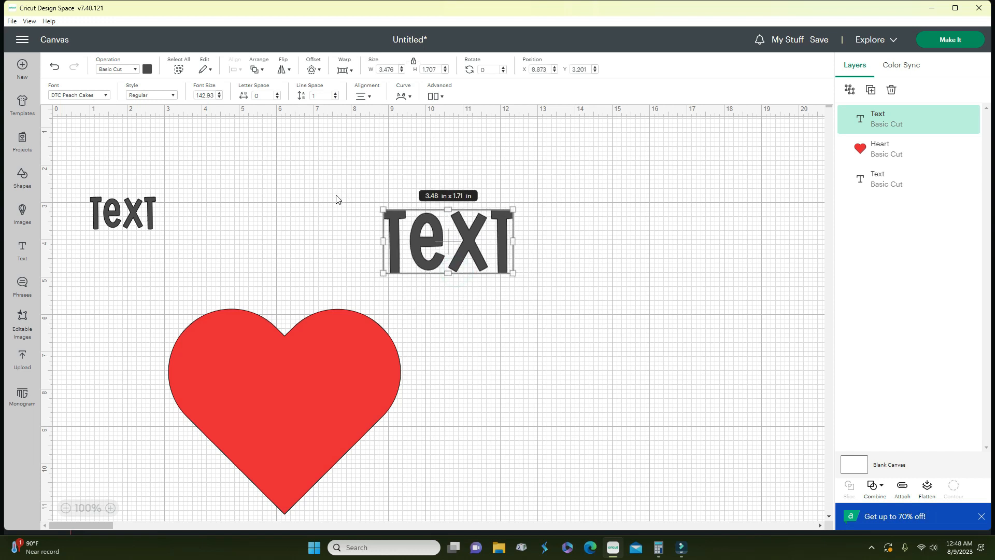
- Add a welded offset around the text, shrinking its distance to 0.08 in
click(314, 71)
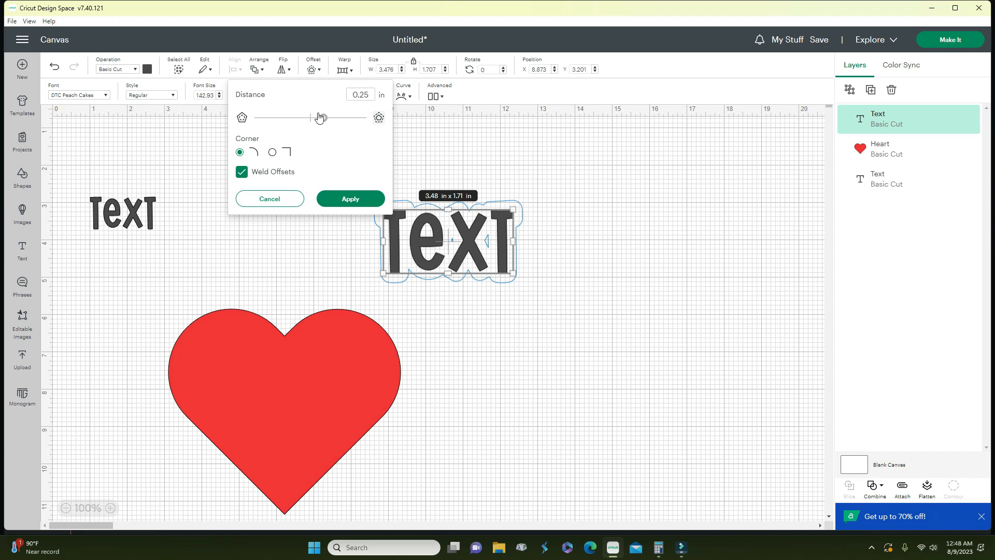
drag(323, 118, 316, 120)
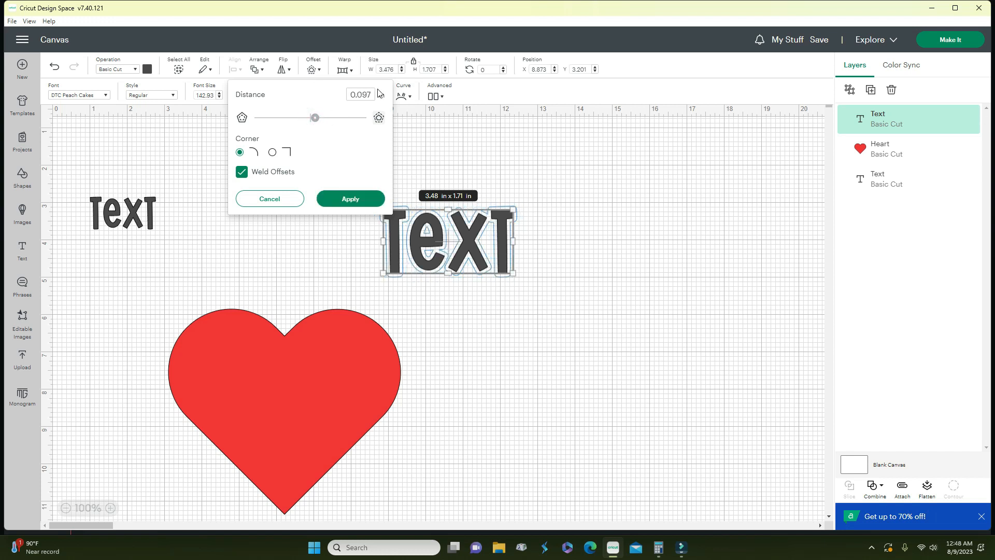
drag(371, 94, 362, 94)
text(5)
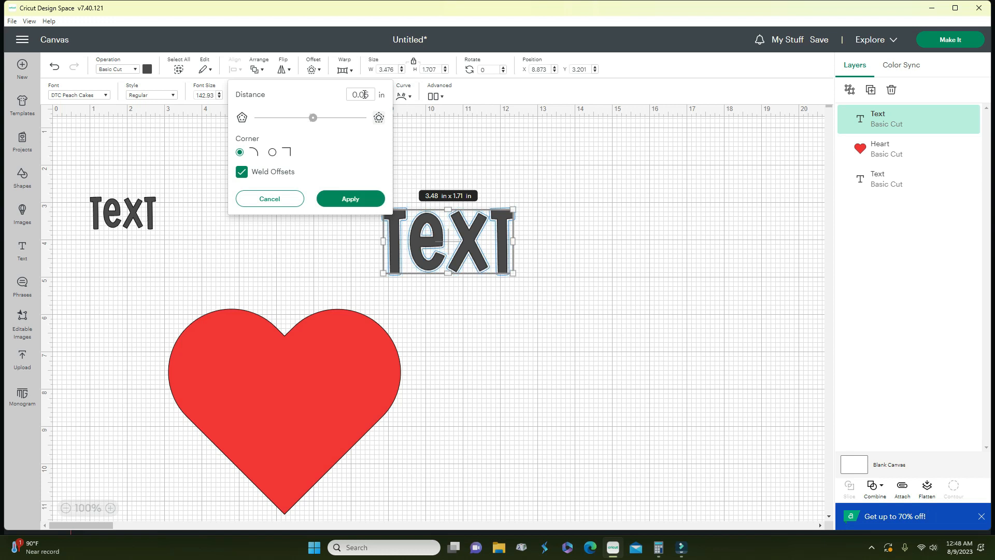
click(371, 92)
key(BackSpace)
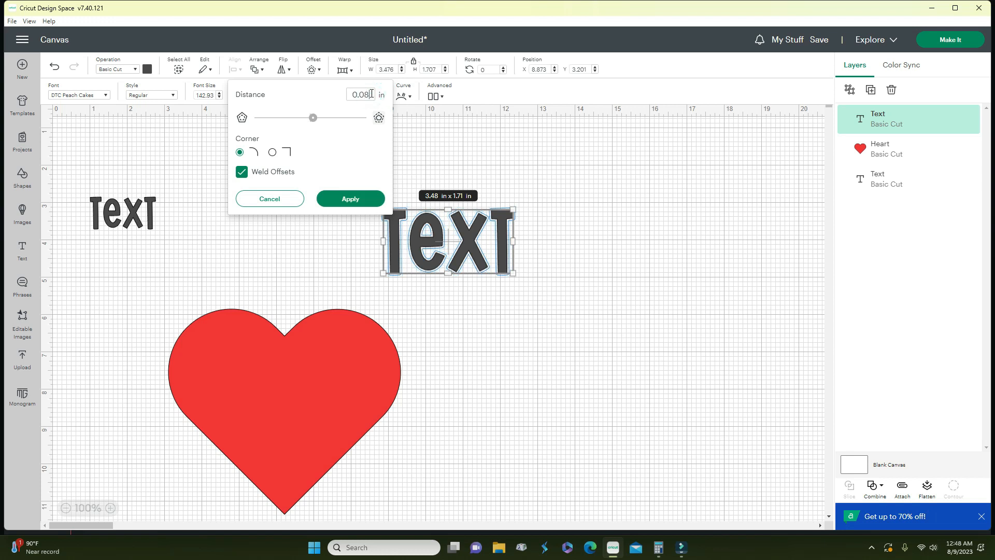
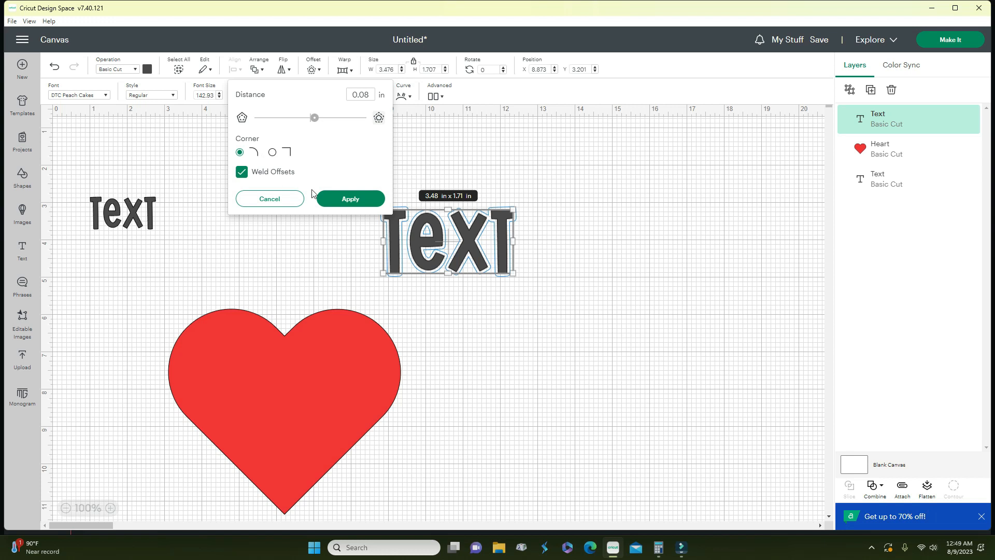
- Apply the 0.08 in offset and keep it behind the TEXT after undoing a test move
click(338, 199)
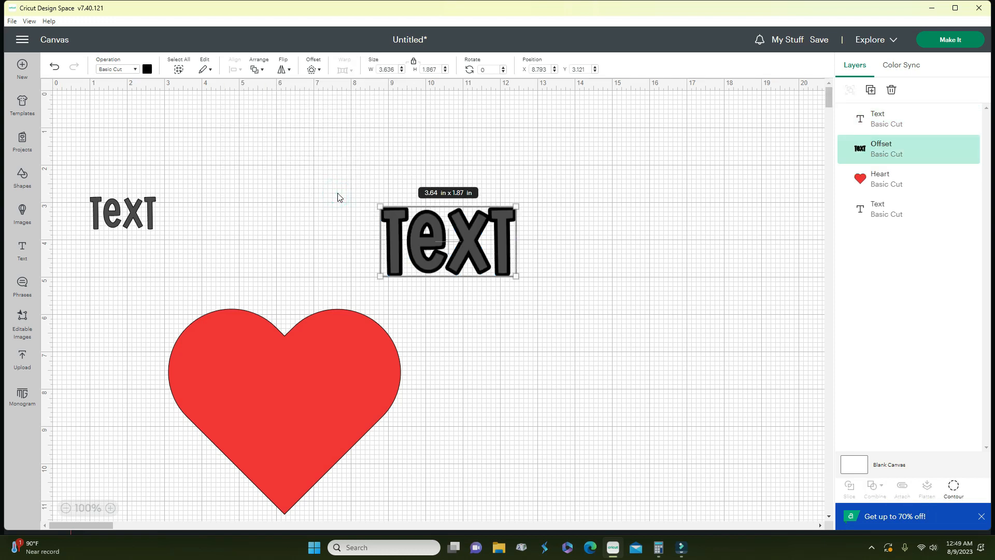
drag(473, 243, 468, 167)
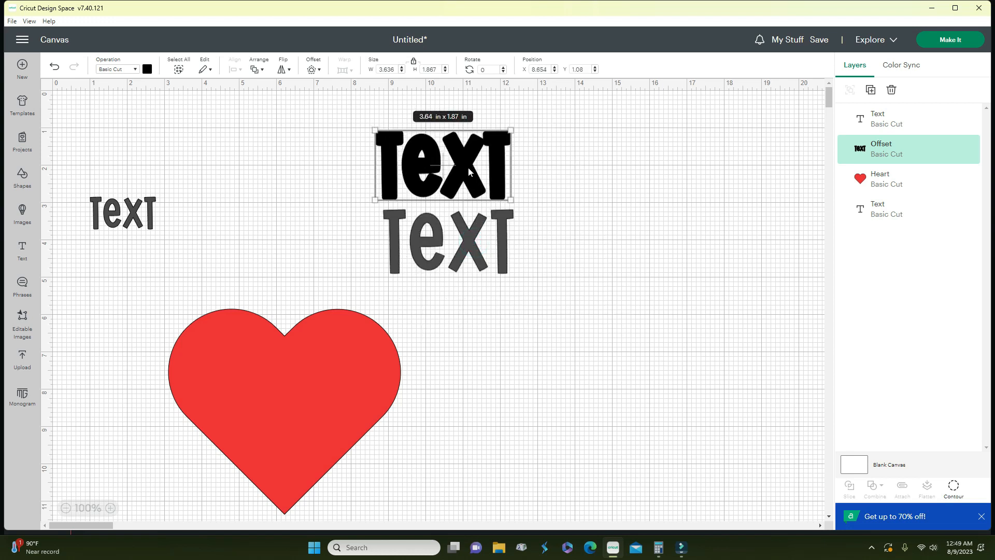
click(54, 68)
- Select only the Offset layer and bring up its colour options
drag(367, 190, 569, 291)
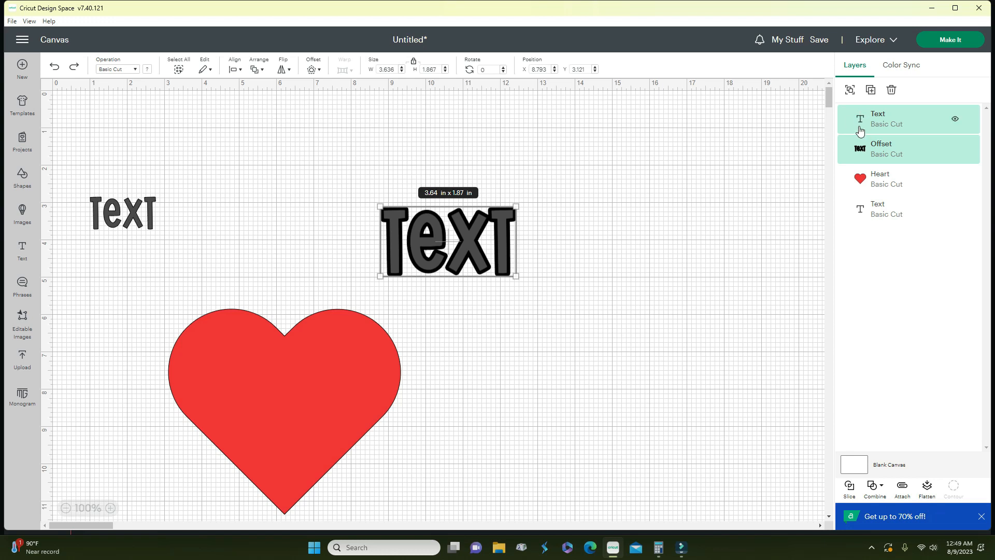
click(872, 148)
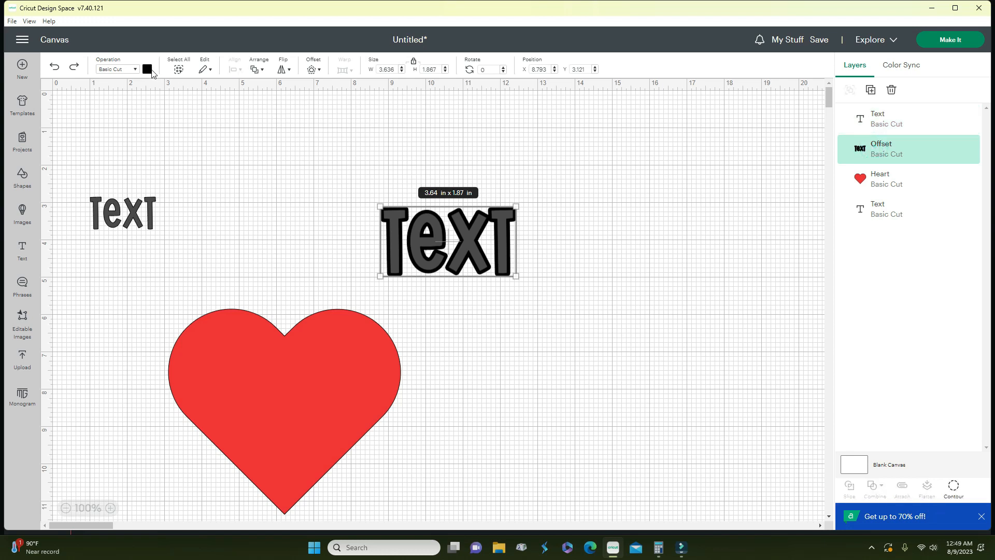
click(148, 69)
- Recolour the offset outline red, trying white first
click(158, 170)
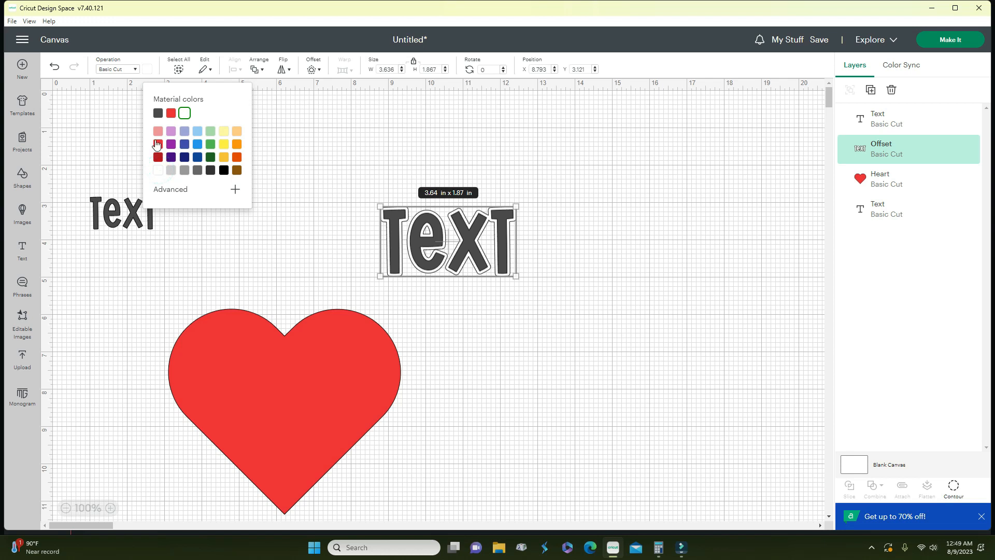
click(158, 144)
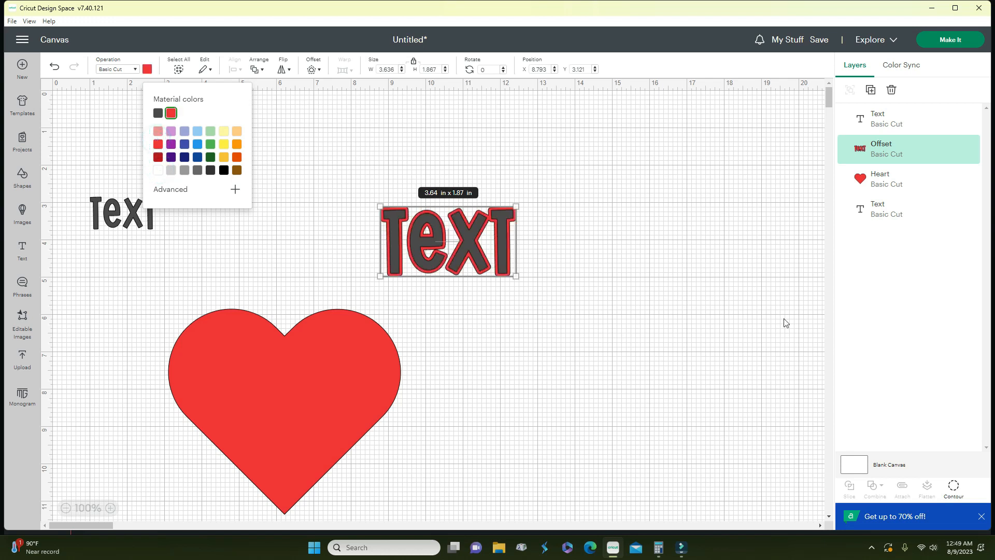
click(726, 387)
- Flatten the TEXT and outline for Print Then Cut, then unflatten them back into layers
mouse_move(644, 330)
mouse_down()
mouse_move(473, 287)
mouse_move(353, 177)
mouse_move(468, 248)
mouse_move(550, 272)
mouse_up()
click(715, 195)
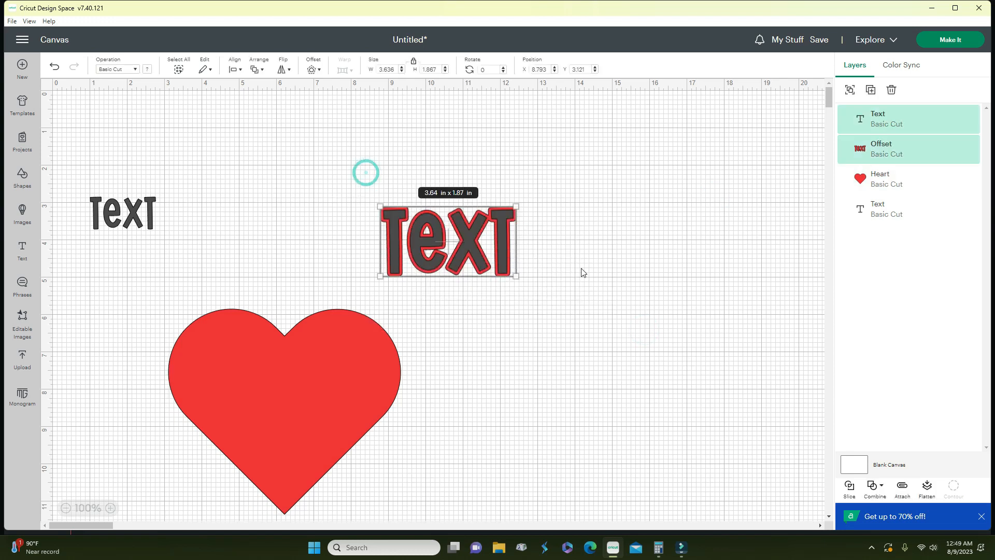
click(928, 491)
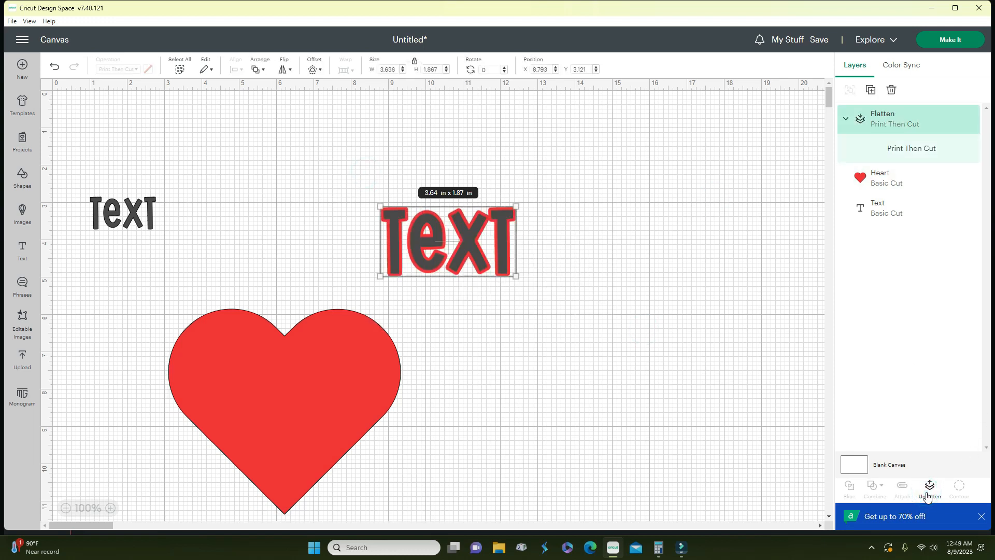
click(928, 492)
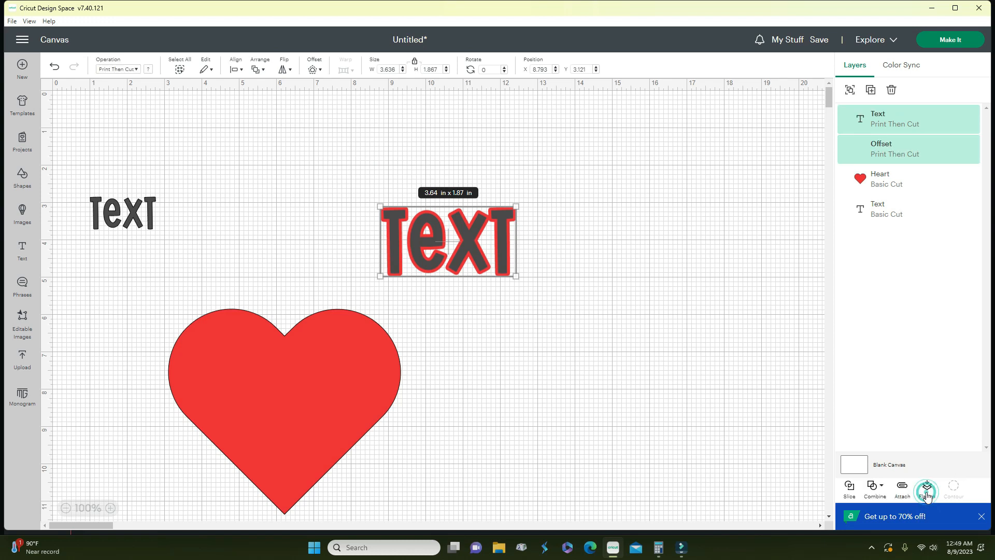
- Shift the TEXT and outline up, then drag the grey TEXT off the red outline
mouse_move(433, 245)
mouse_down()
mouse_move(464, 254)
mouse_move(447, 236)
mouse_move(424, 272)
mouse_move(427, 237)
mouse_up()
click(637, 324)
click(530, 262)
drag(497, 262, 592, 313)
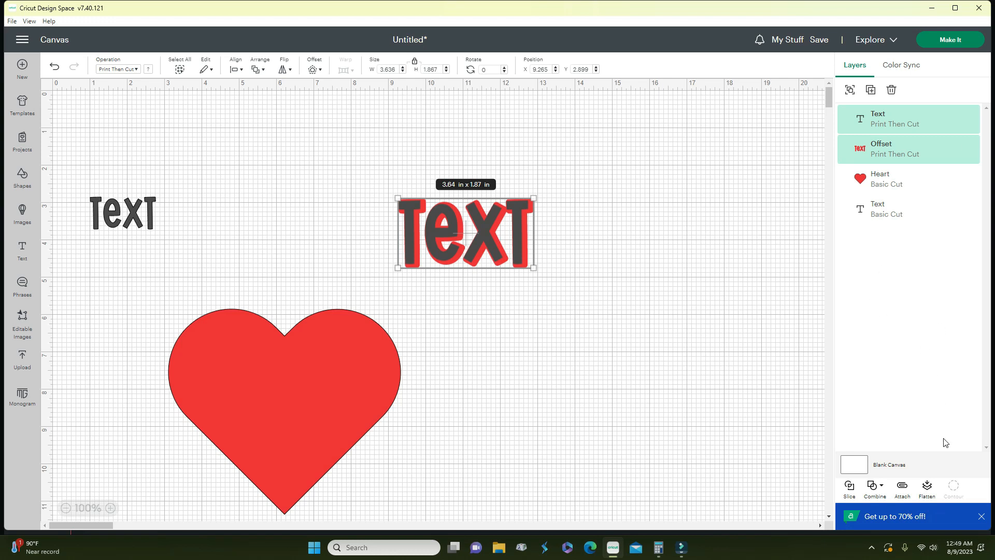
click(675, 375)
drag(489, 275, 569, 342)
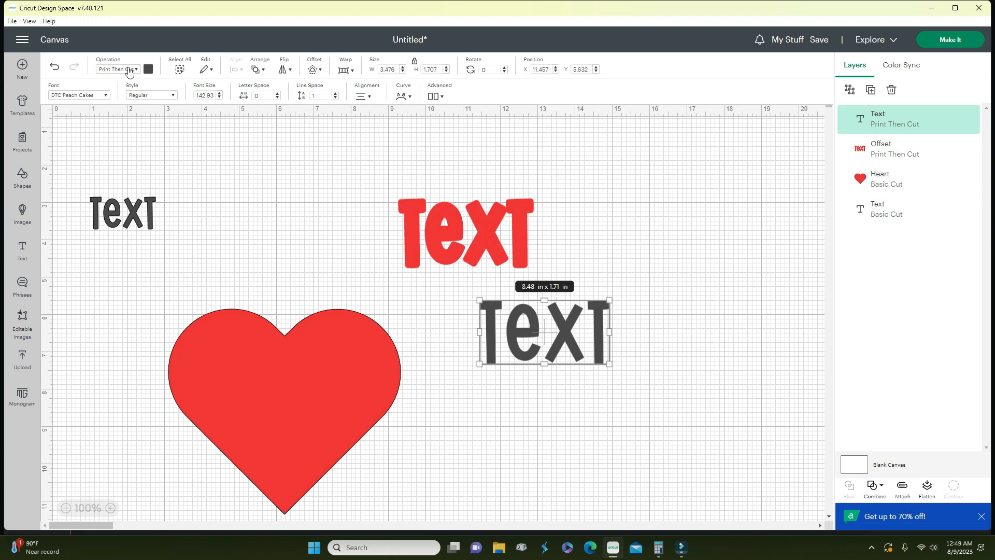
- Switch the grey TEXT and outline to Basic Cut and make the outline red again
click(129, 70)
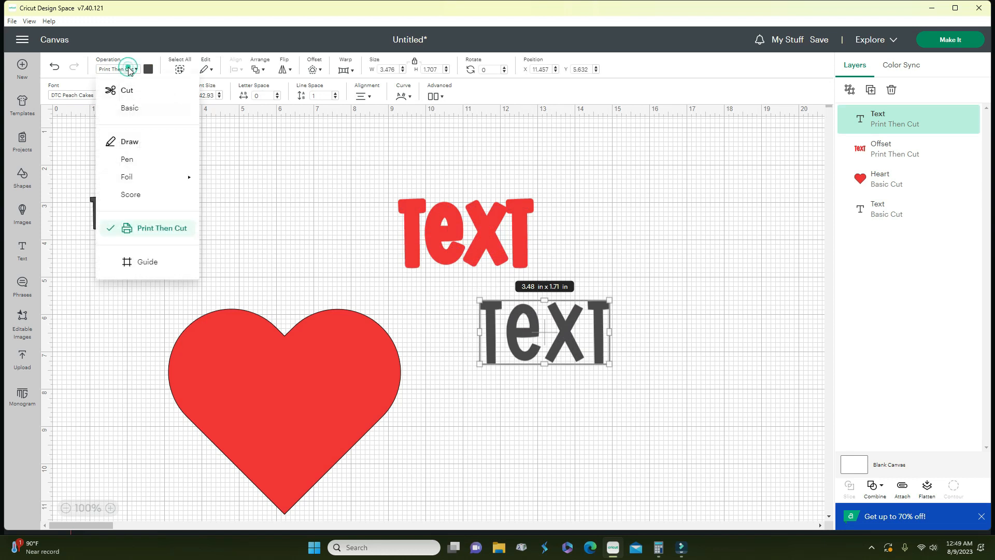
click(129, 109)
click(477, 246)
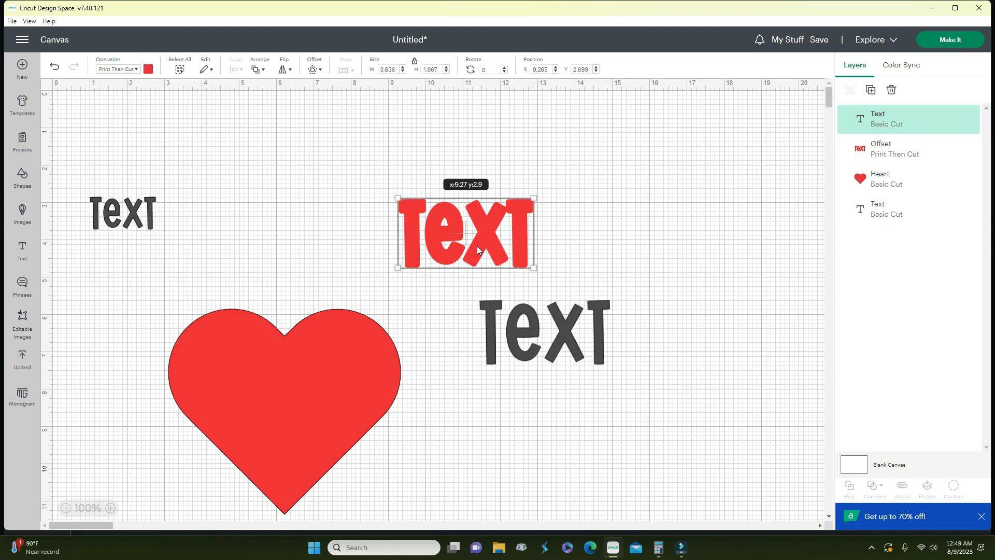
click(134, 71)
click(129, 109)
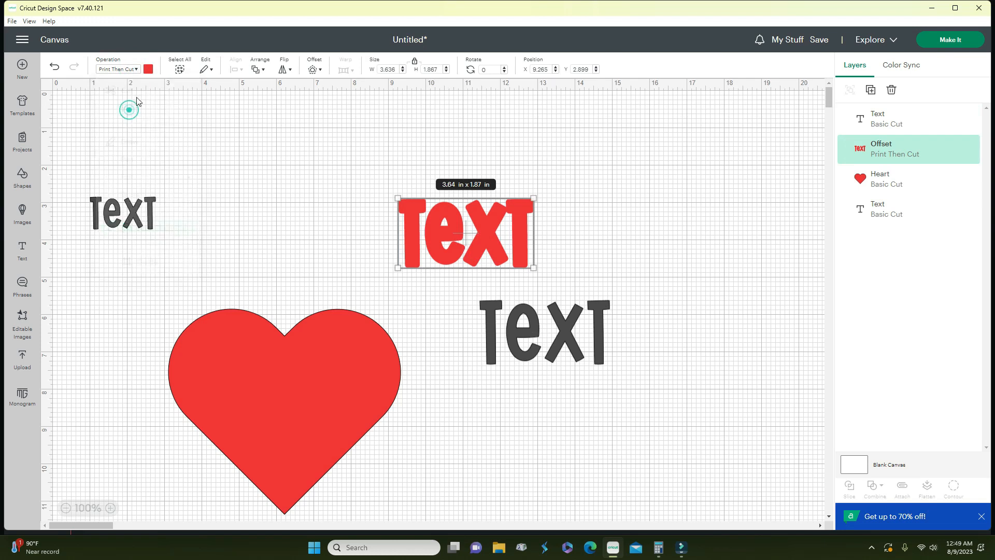
click(147, 69)
click(171, 113)
- Place the grey TEXT over the red outline and select both together
drag(526, 308, 580, 256)
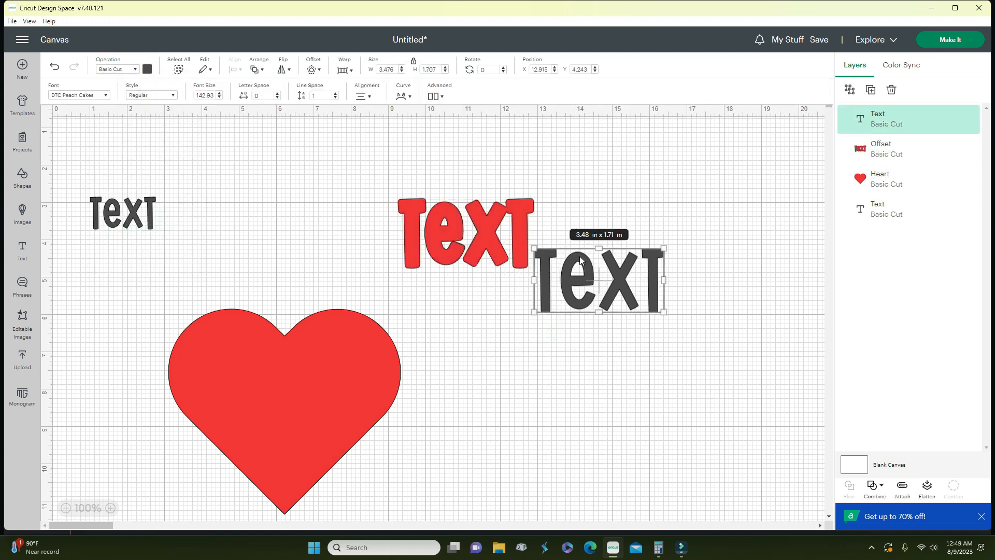
drag(511, 229, 543, 350)
drag(577, 290, 494, 352)
click(451, 271)
click(483, 344)
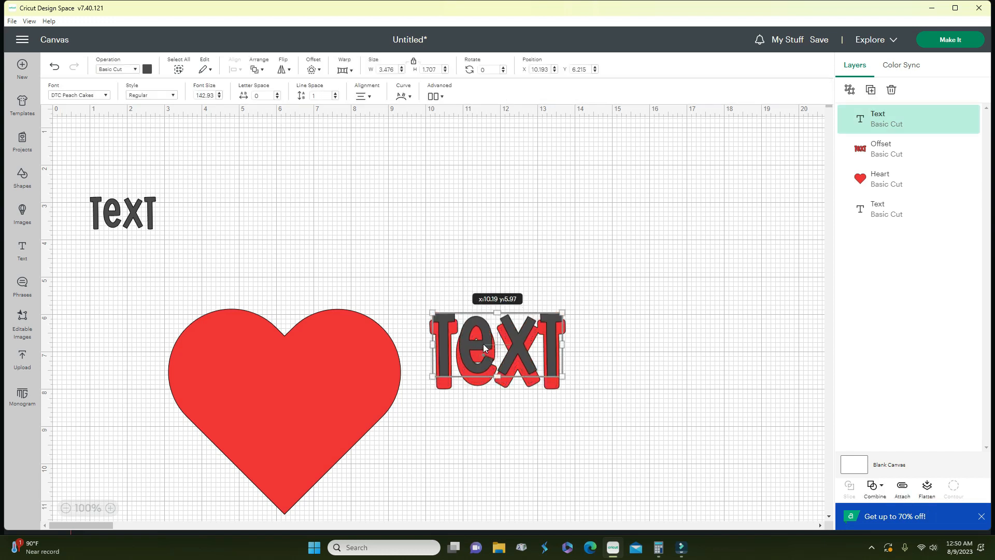
drag(436, 237, 589, 402)
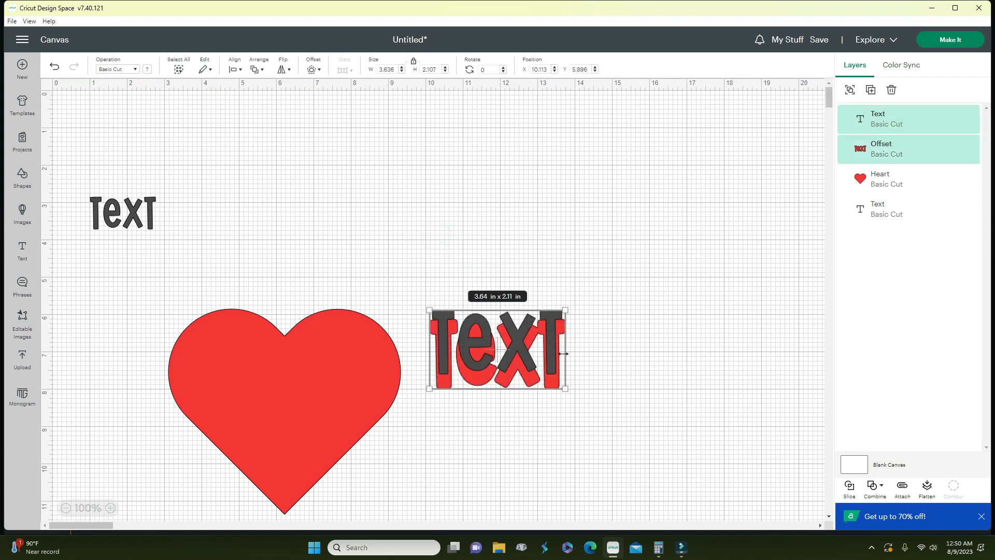
- Centre the grey TEXT on the red outline with Align > Center, then test-move it off and back
click(240, 73)
click(264, 213)
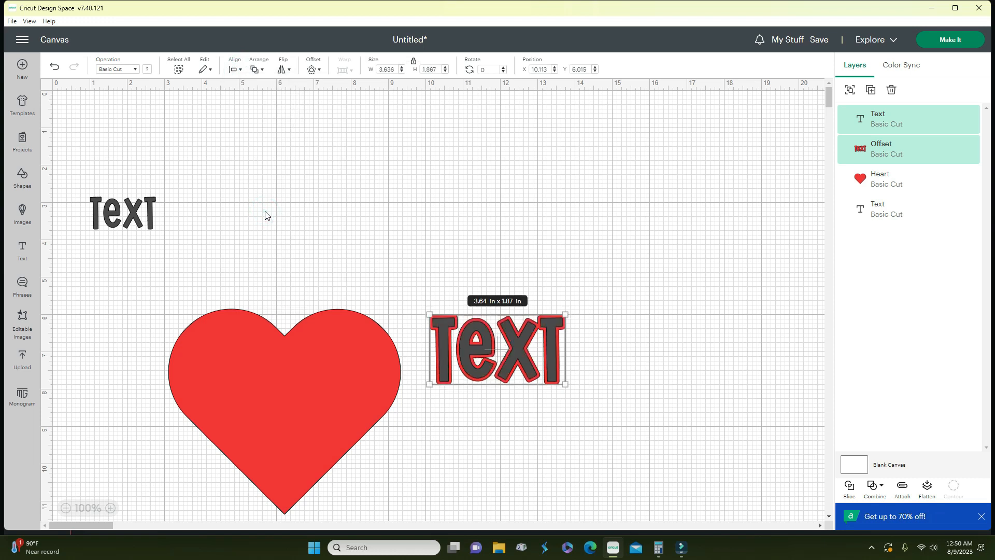
click(658, 220)
mouse_move(514, 350)
mouse_down()
mouse_move(525, 300)
mouse_move(497, 345)
mouse_move(510, 344)
mouse_up()
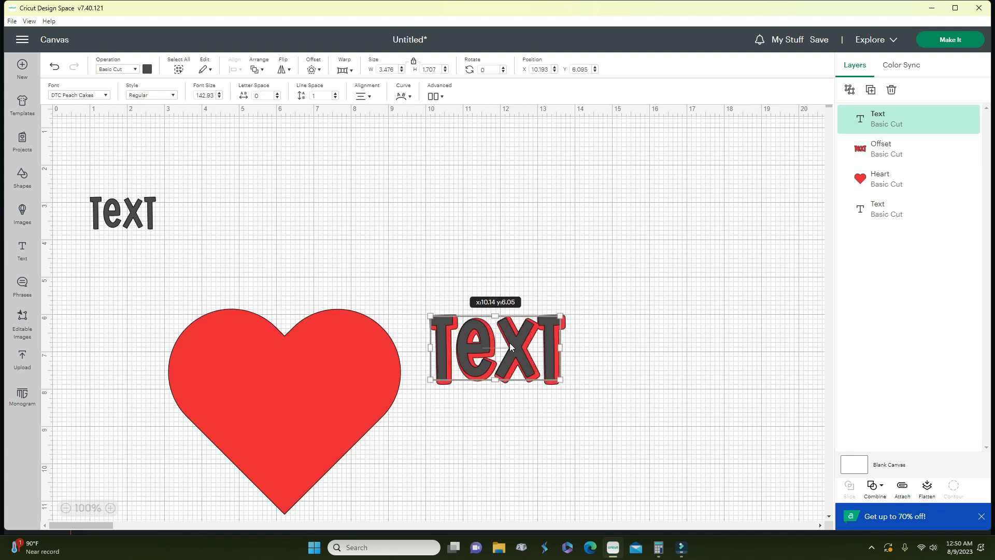
drag(449, 235, 600, 396)
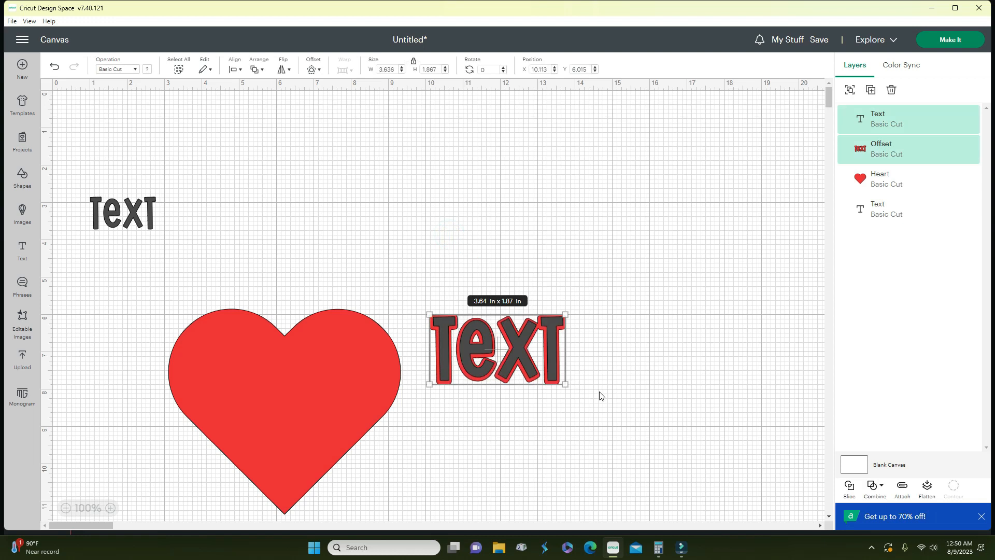
- Re-apply Align Center to the TEXT and outline and reselect both
click(236, 70)
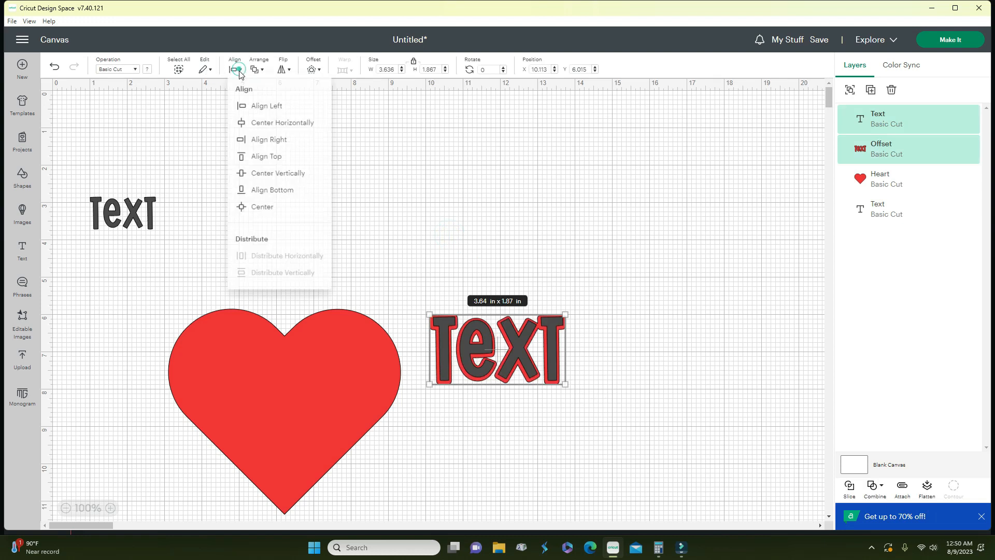
click(275, 213)
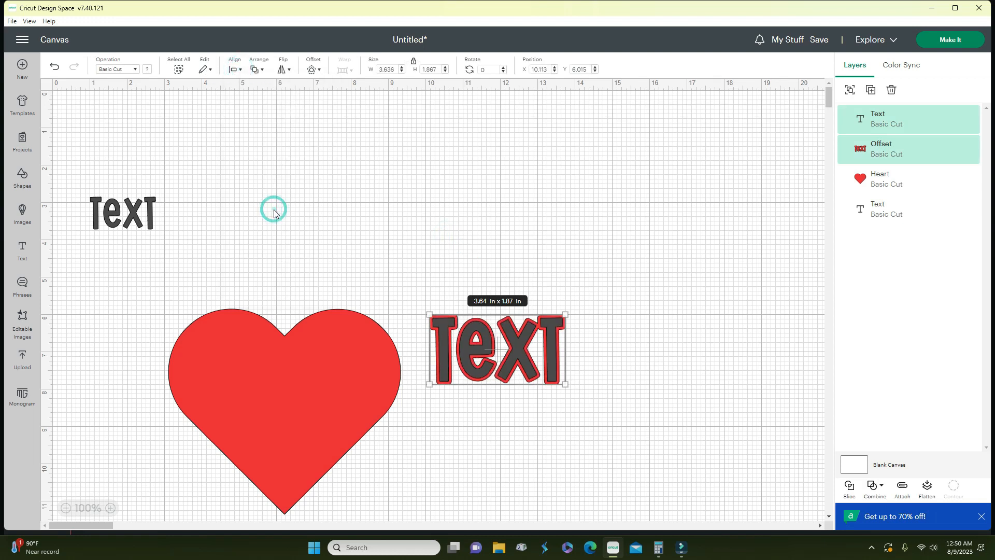
click(449, 270)
drag(417, 284, 605, 393)
- Move the dark TEXT up-left, try the first arch warp preset, then undo it
click(646, 293)
click(538, 335)
drag(538, 334, 399, 210)
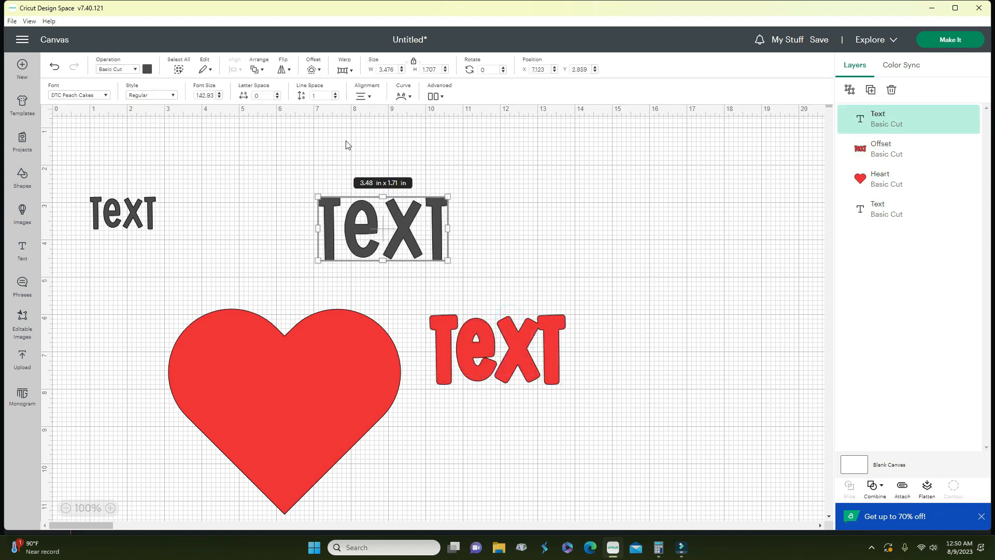
click(343, 70)
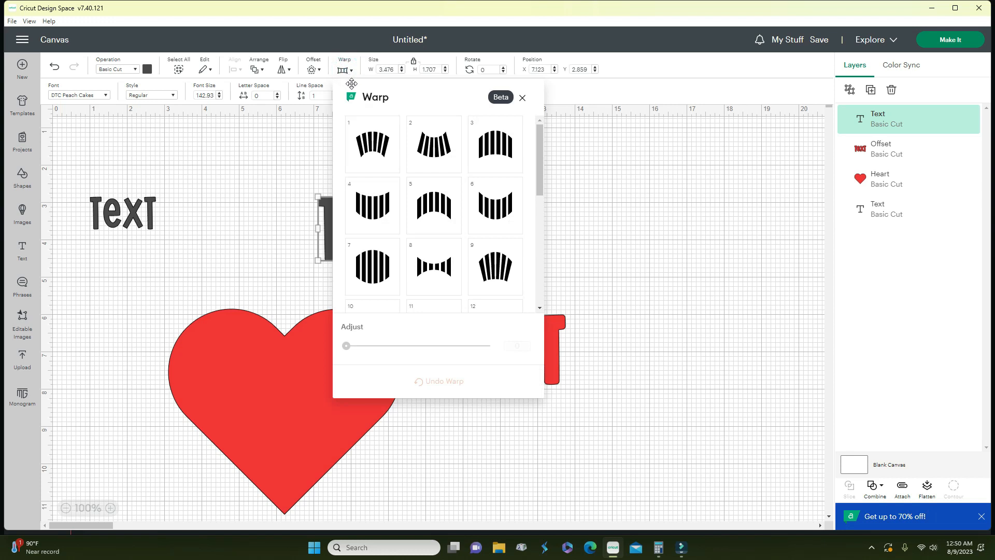
click(381, 146)
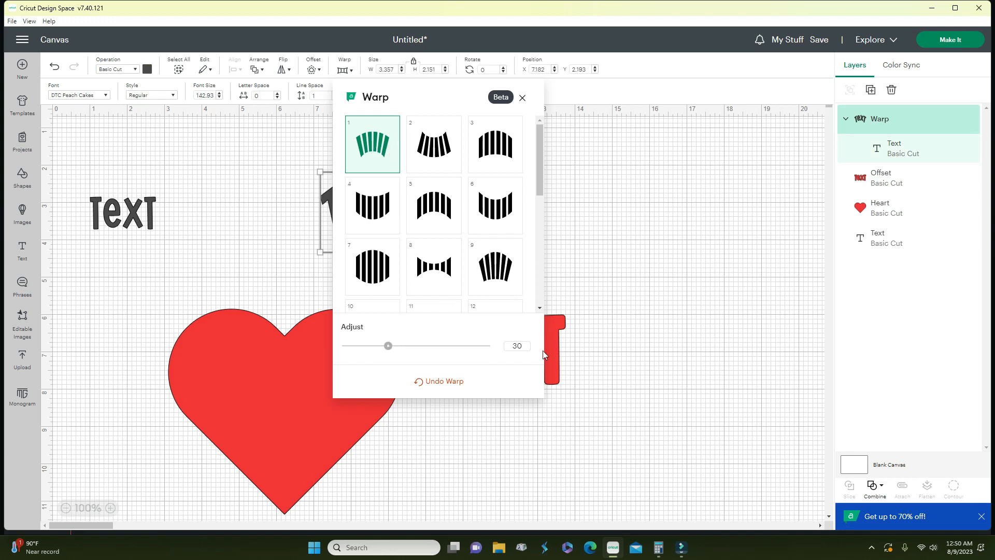
click(442, 382)
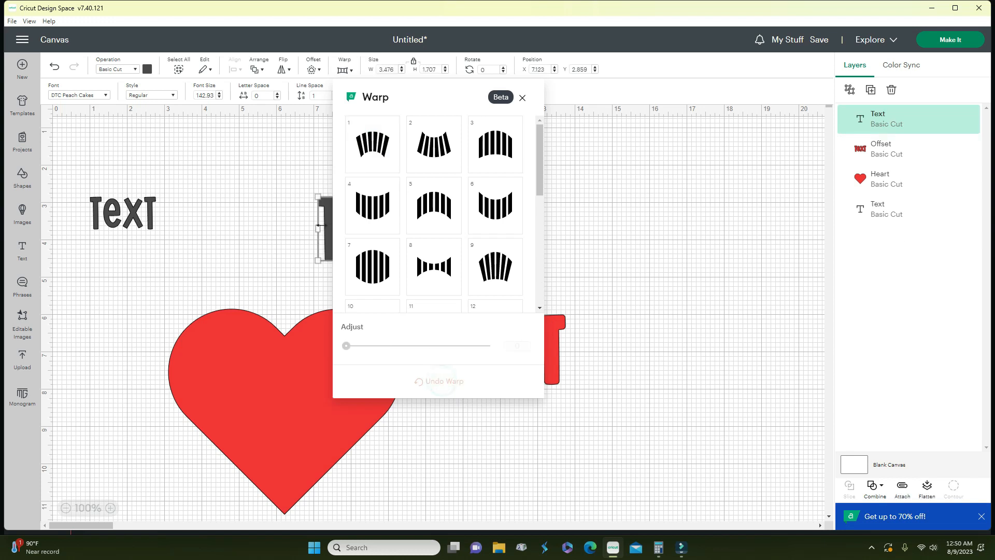
click(675, 224)
- Move the dark TEXT lower right and try several arch and bow-tie warps, reducing strength
drag(405, 230, 700, 414)
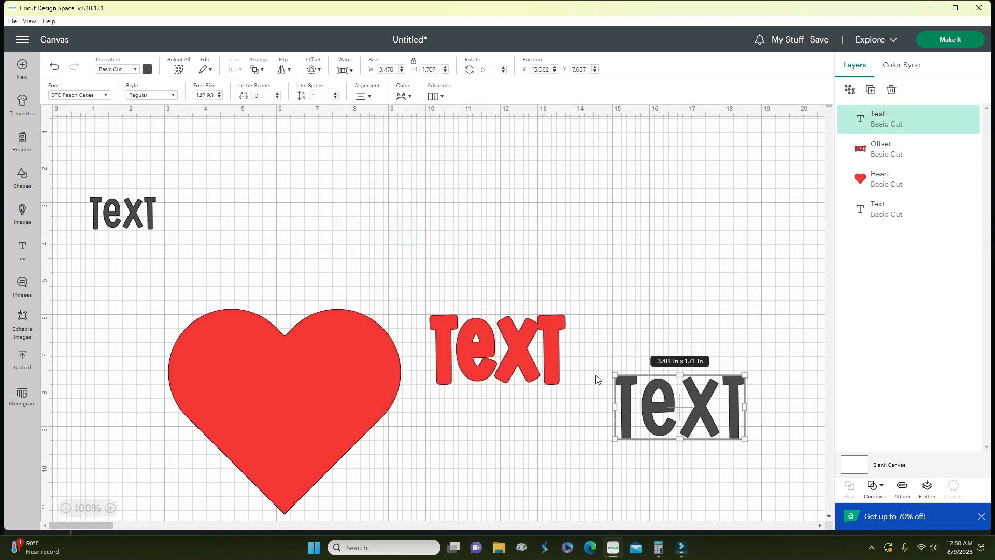
click(344, 70)
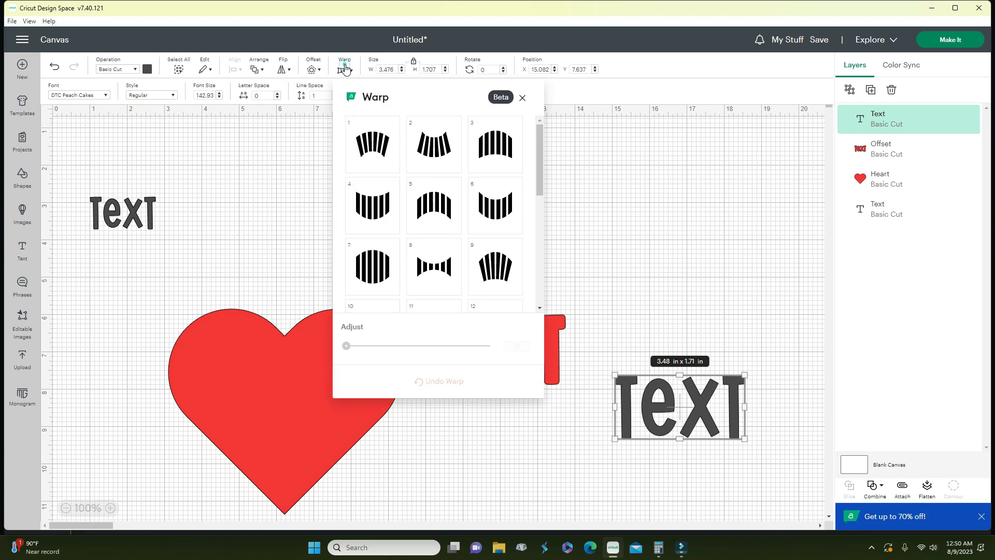
click(365, 151)
click(434, 149)
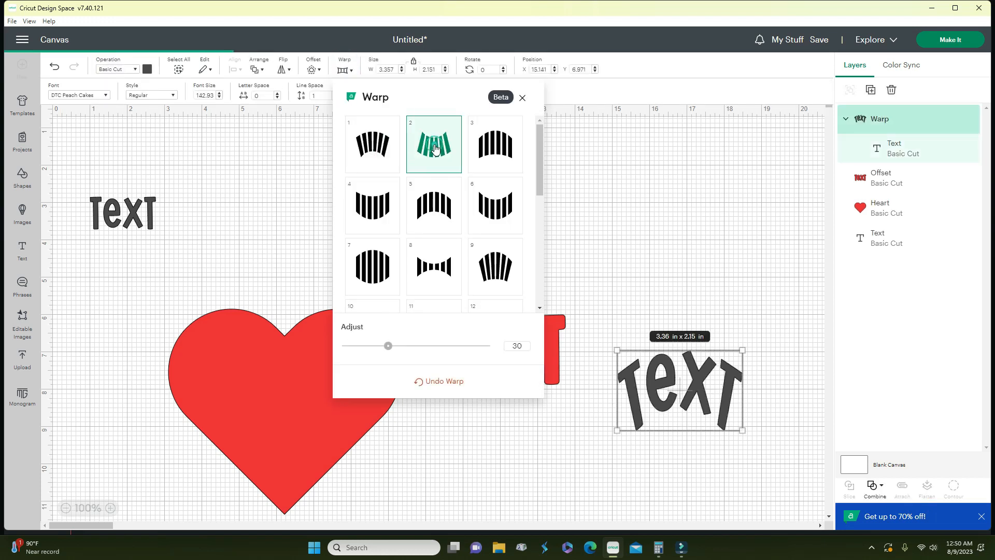
click(505, 150)
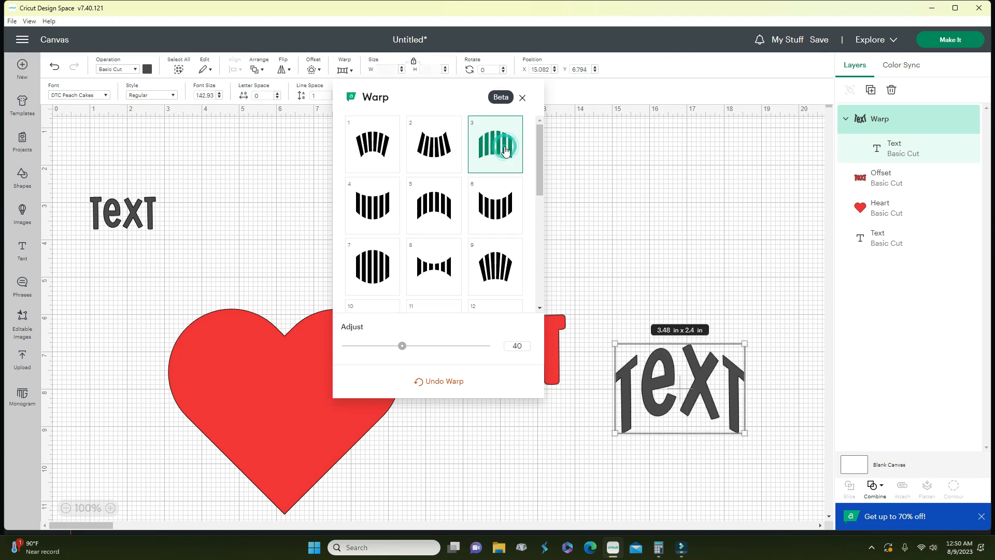
mouse_move(409, 346)
mouse_down()
mouse_move(377, 355)
mouse_move(440, 346)
mouse_move(409, 350)
mouse_up()
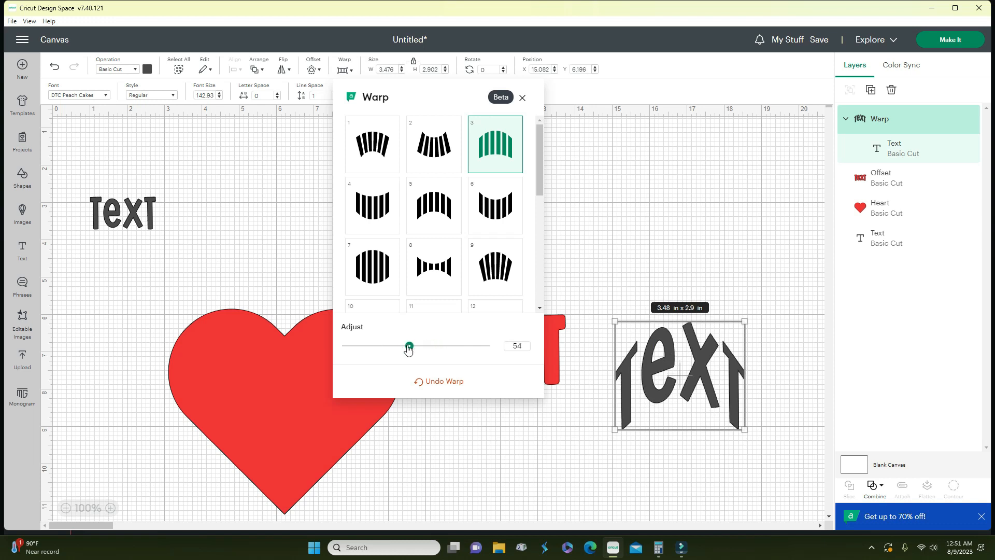
click(440, 268)
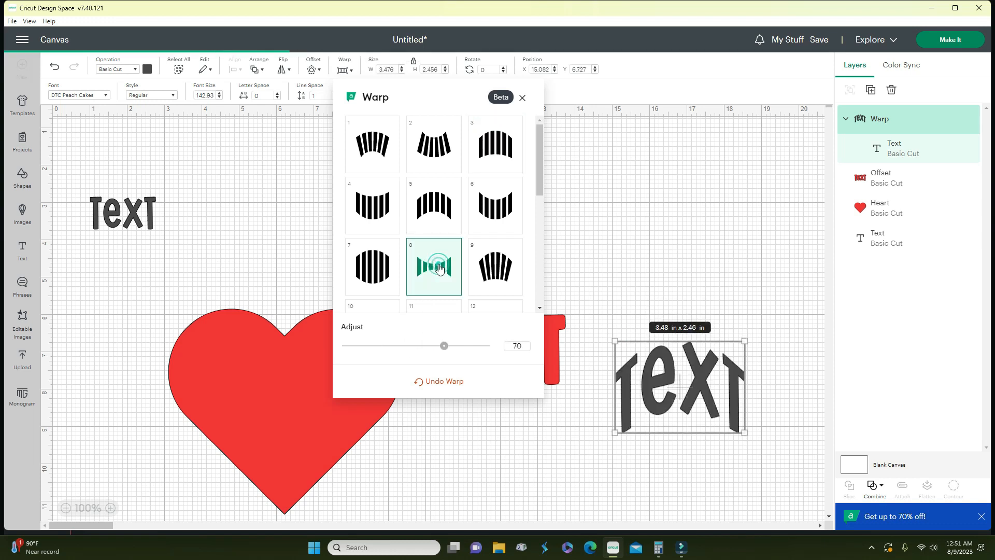
click(507, 277)
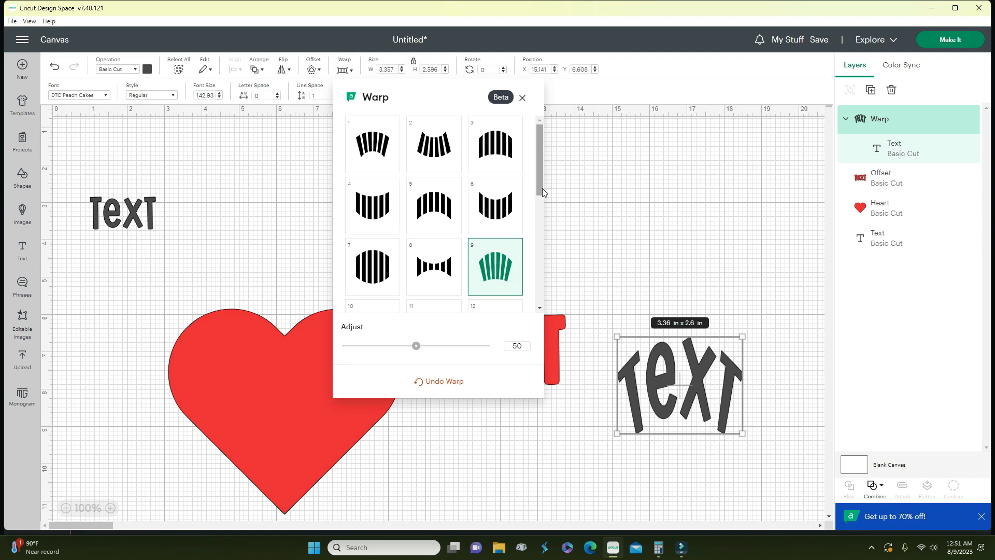
- Try slanted, fanned, peaked, rising and wavy warps, then remove the warp entirely
scroll(543, 193, down, 5)
click(438, 246)
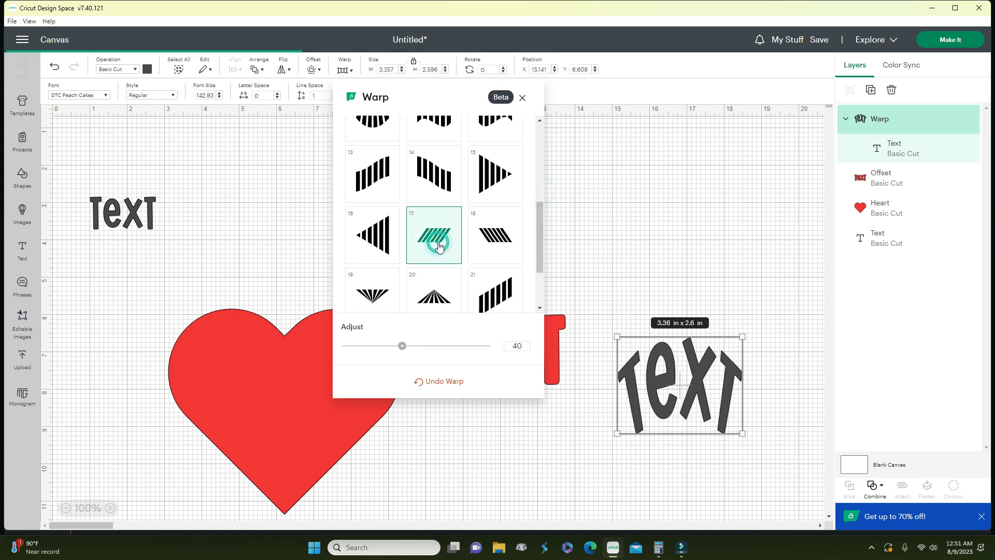
click(391, 307)
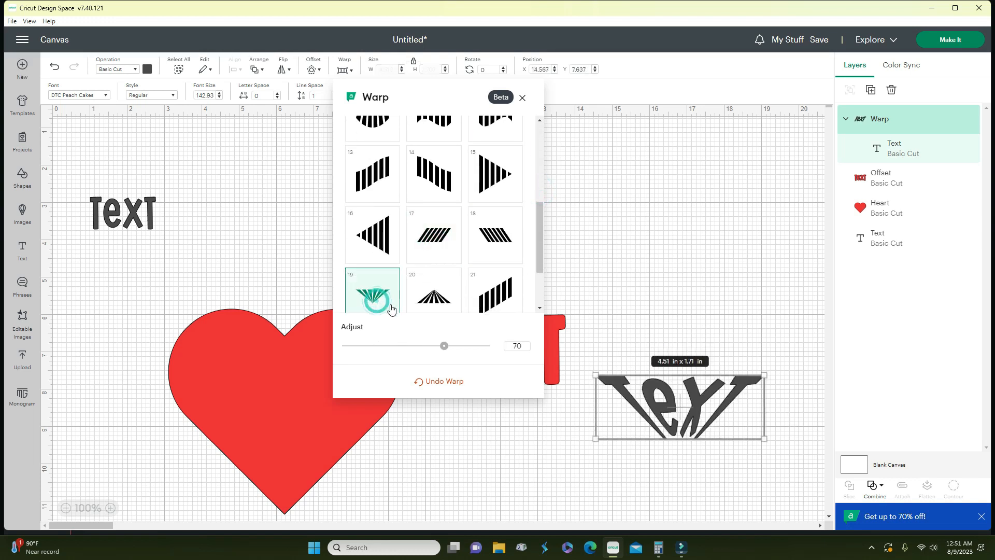
click(448, 305)
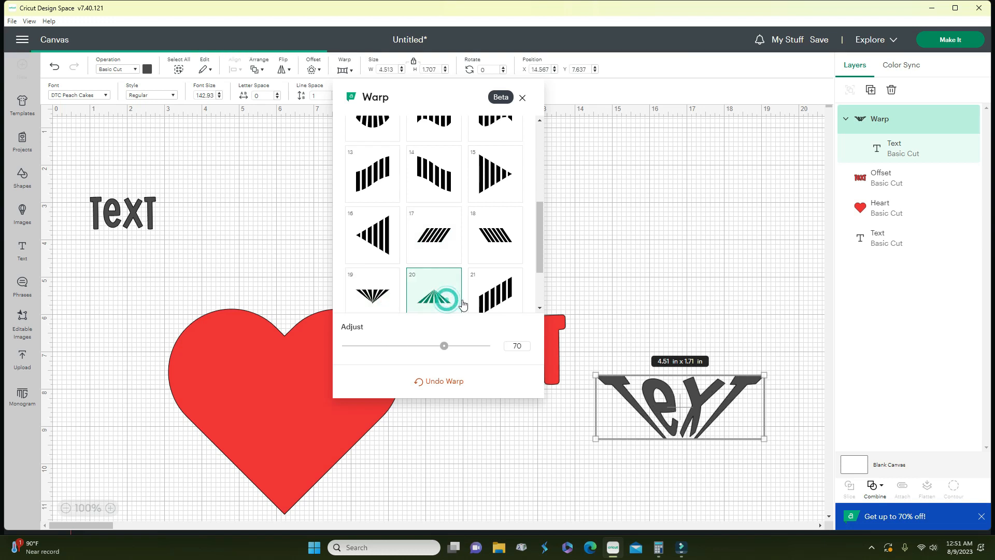
click(493, 304)
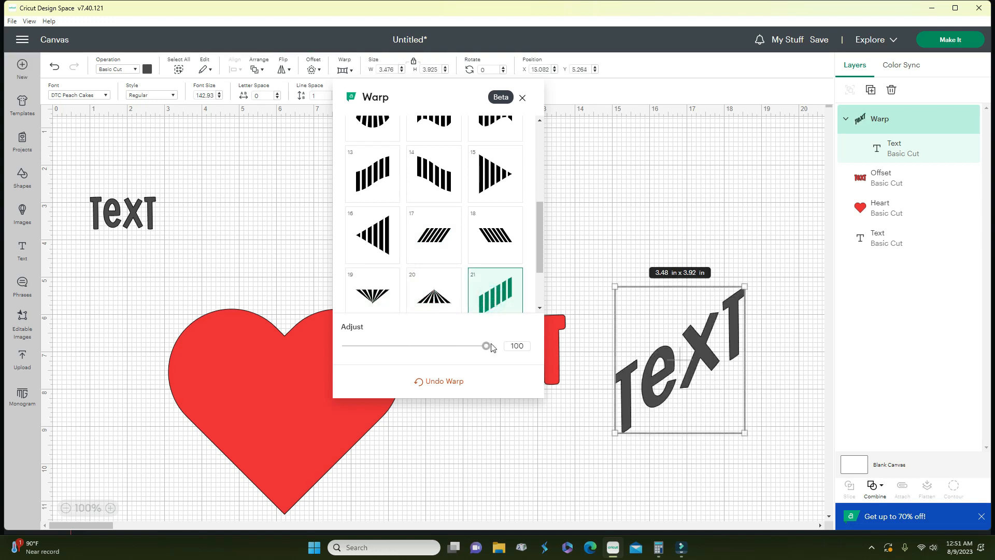
scroll(446, 248, up, 2)
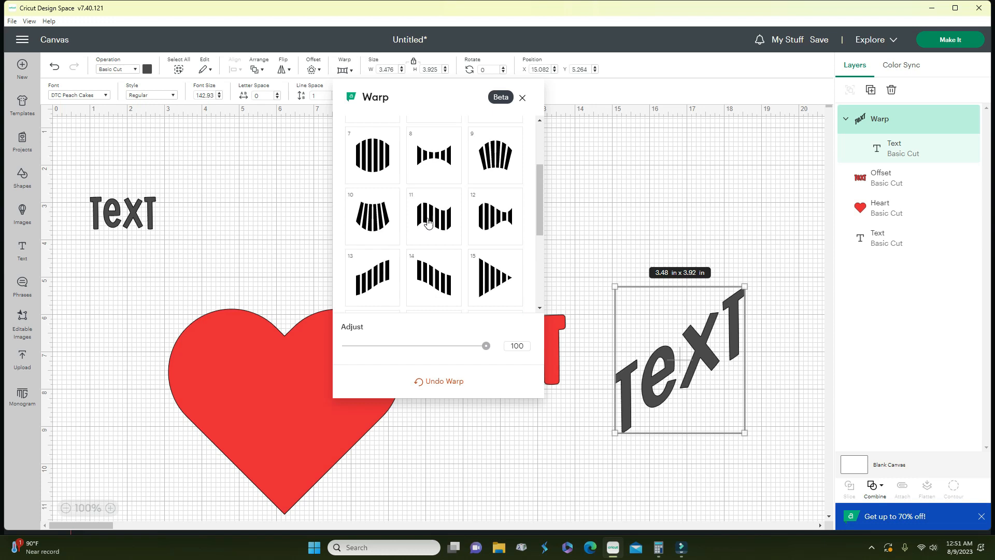
click(428, 223)
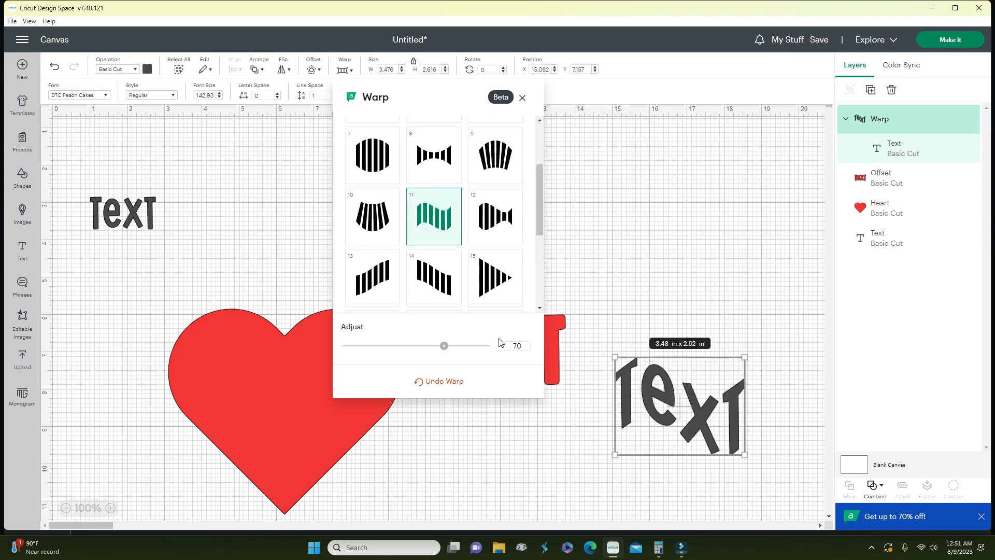
click(444, 386)
click(601, 167)
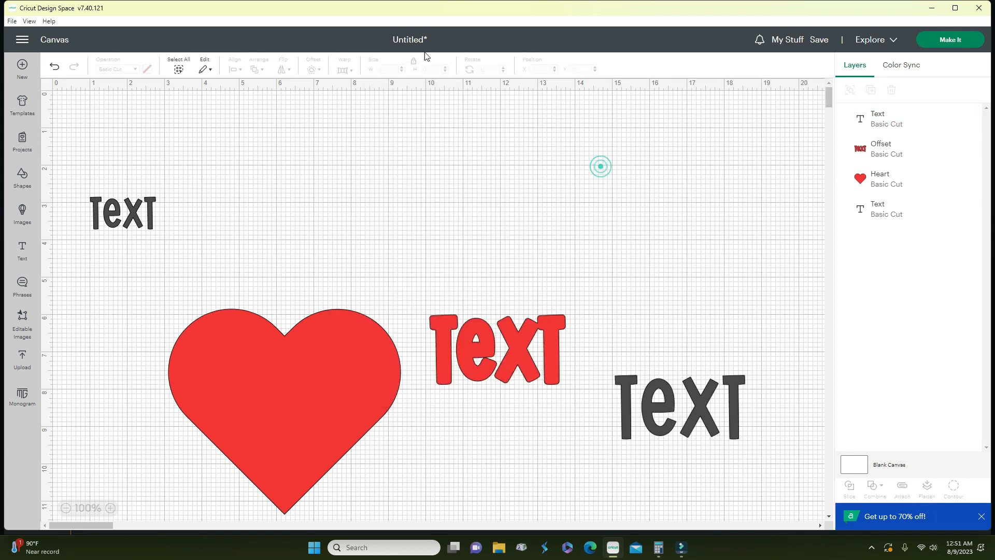
- Move the dark TEXT above the red text and resize it to 3.91 × 2.53 in
drag(679, 402, 443, 246)
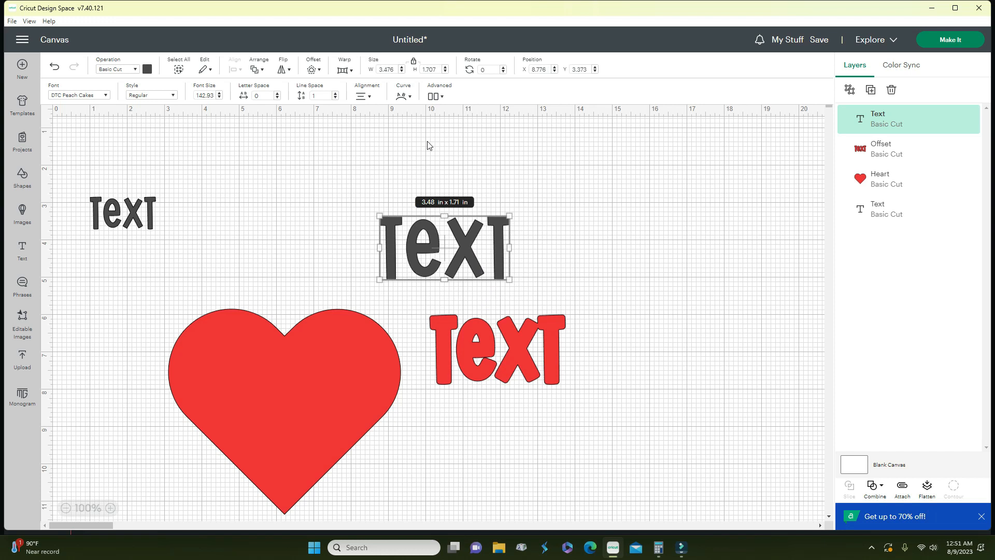
drag(403, 71, 404, 72)
click(414, 63)
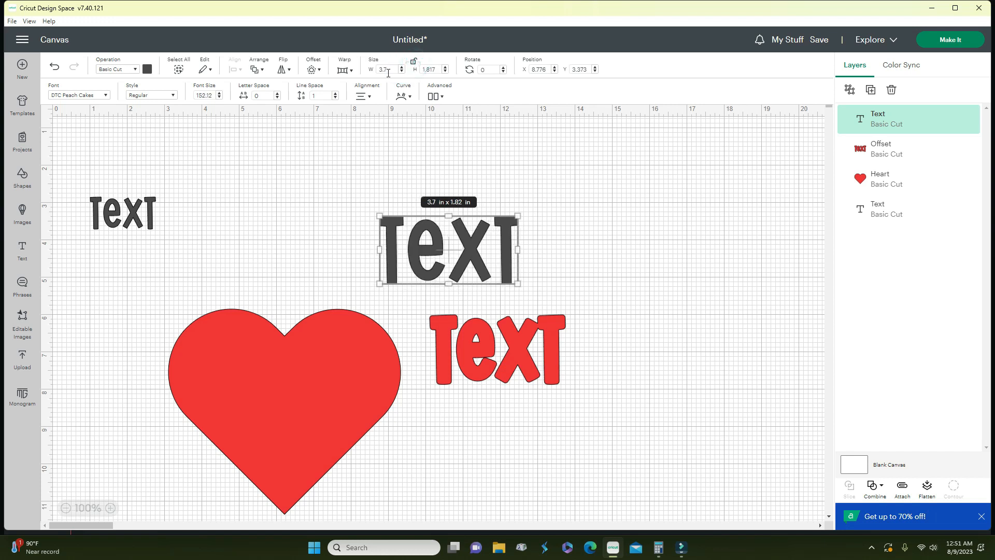
click(413, 63)
drag(518, 214, 578, 246)
mouse_move(479, 303)
mouse_down()
mouse_move(478, 285)
mouse_move(478, 304)
mouse_up()
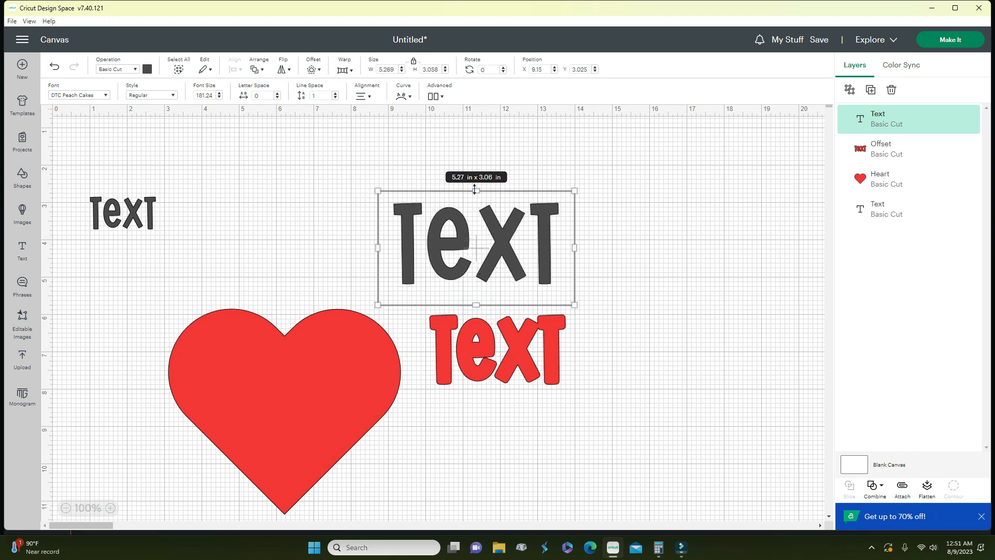
drag(475, 190, 476, 210)
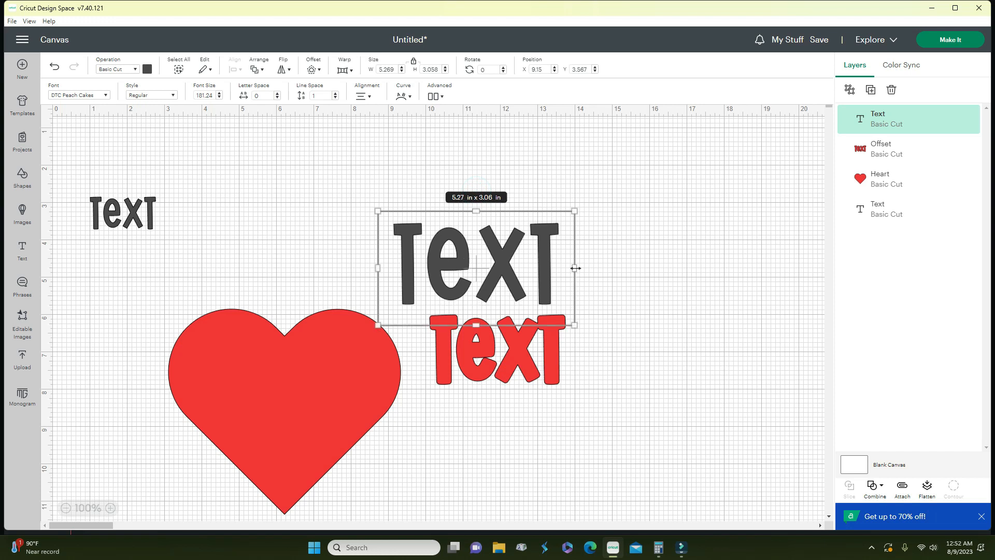
drag(576, 268, 555, 268)
click(468, 323)
drag(479, 276, 477, 254)
drag(552, 184, 522, 209)
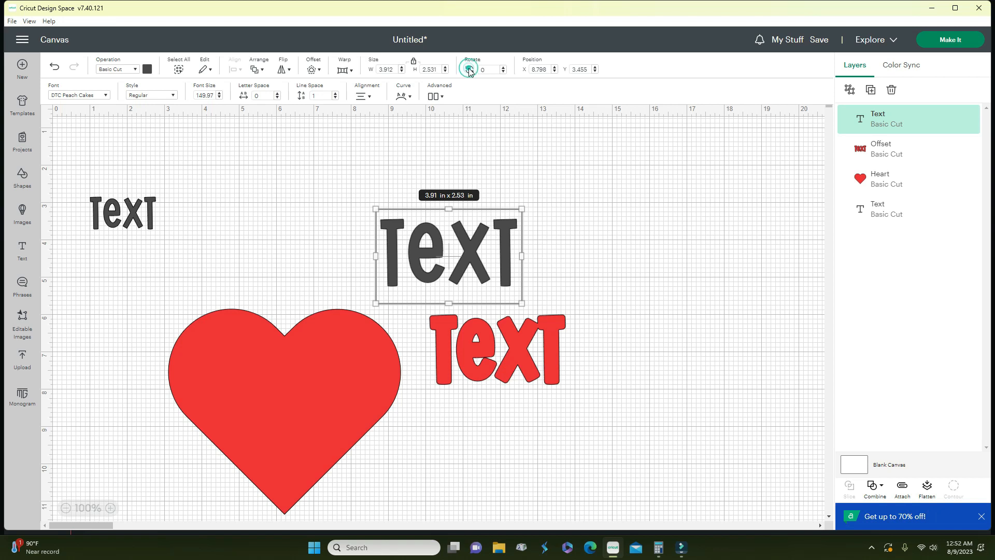
- Rotate the dark TEXT with the Rotate field, then settle on a slight 3.71° tilt
click(496, 71)
click(503, 68)
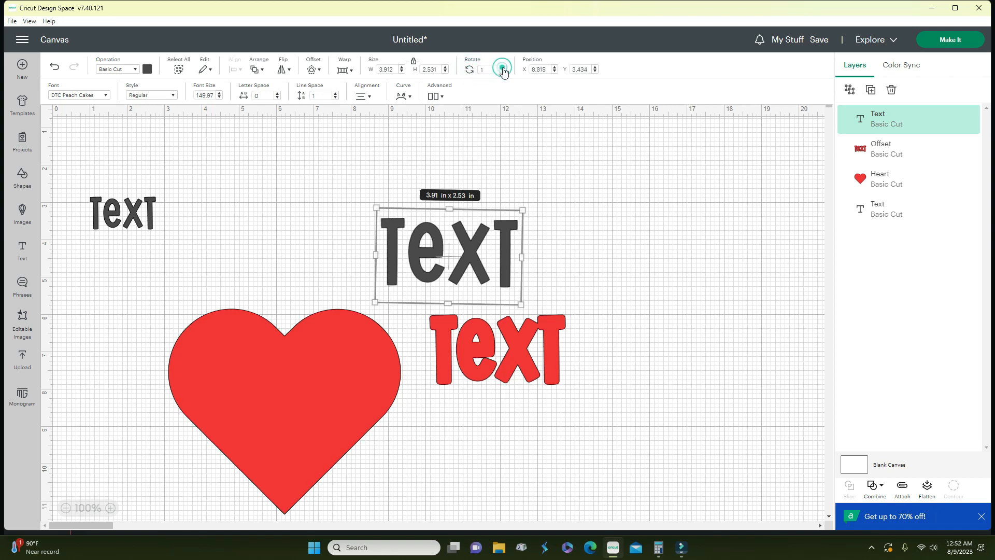
click(503, 69)
click(503, 69)
click(502, 68)
click(502, 68)
click(503, 68)
click(503, 69)
click(502, 68)
click(502, 69)
click(503, 68)
click(503, 69)
click(503, 69)
click(503, 68)
click(502, 72)
click(503, 72)
click(503, 72)
click(502, 72)
click(503, 72)
click(503, 72)
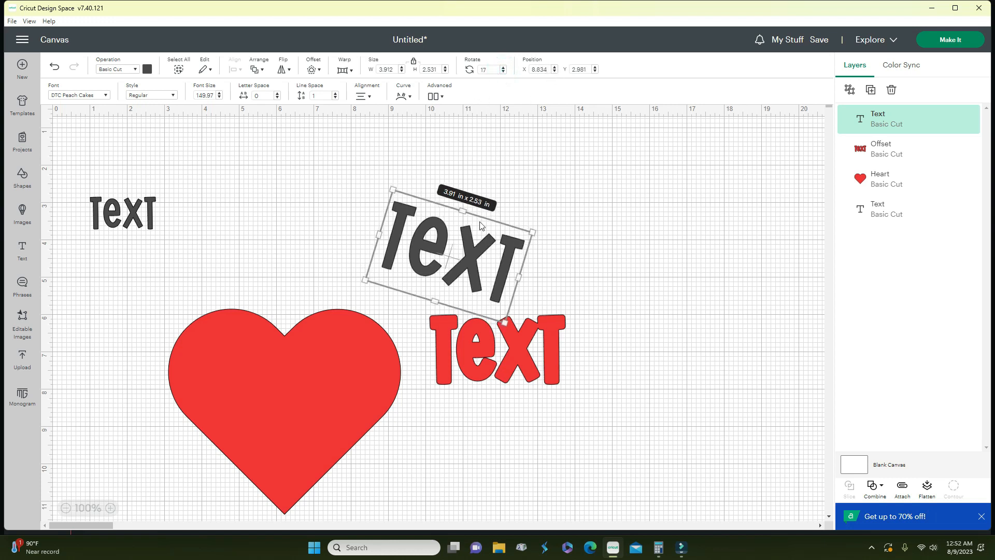
drag(538, 234, 500, 226)
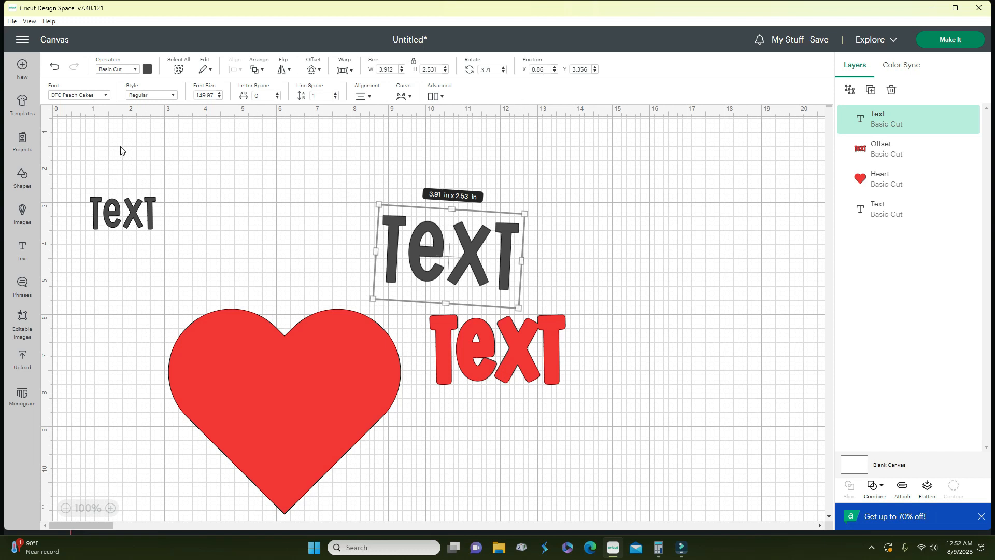
click(74, 95)
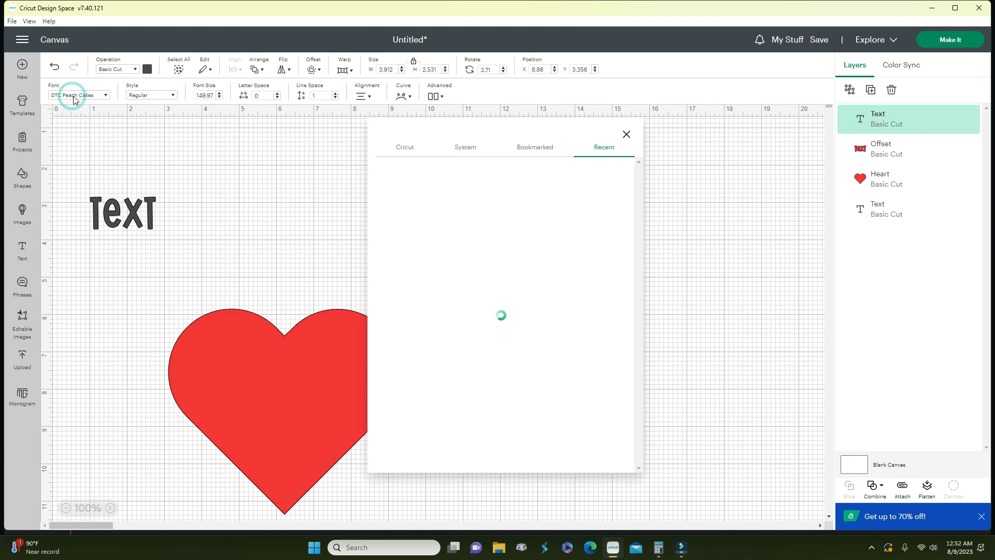
- Browse the Cricut, System and Bookmarked font lists
click(387, 149)
scroll(451, 308, down, 5)
scroll(452, 307, down, 10)
scroll(452, 307, down, 3)
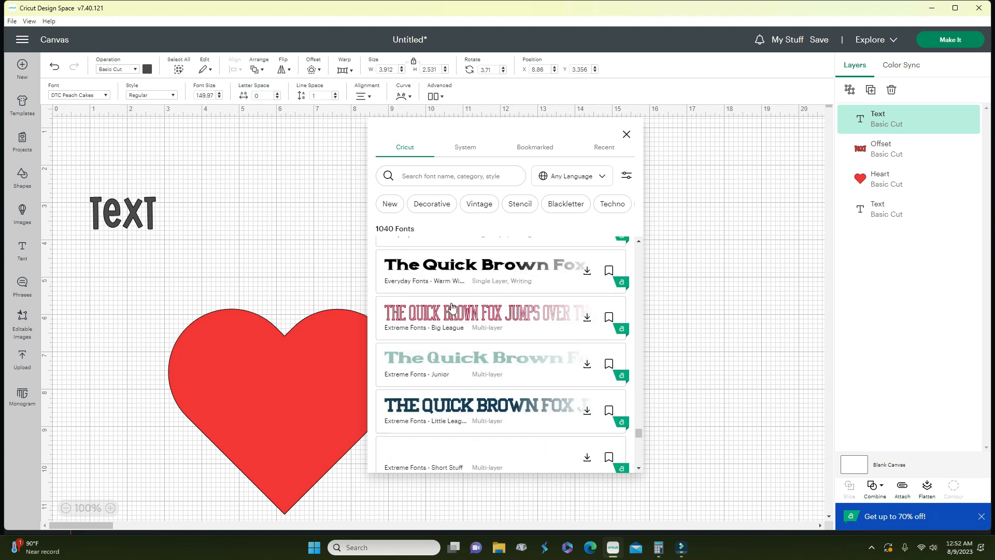
click(454, 149)
scroll(467, 266, down, 8)
scroll(465, 268, down, 8)
scroll(465, 270, down, 6)
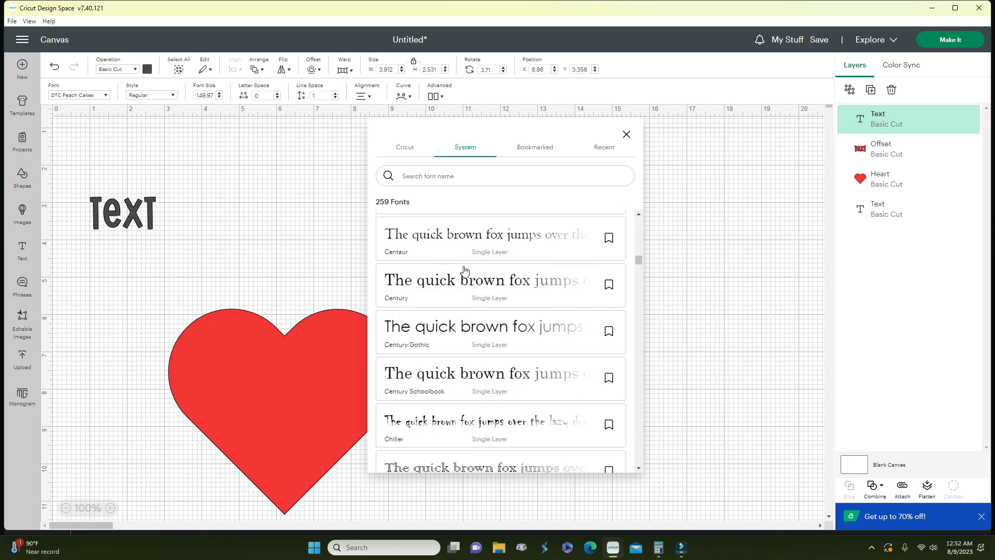
click(545, 149)
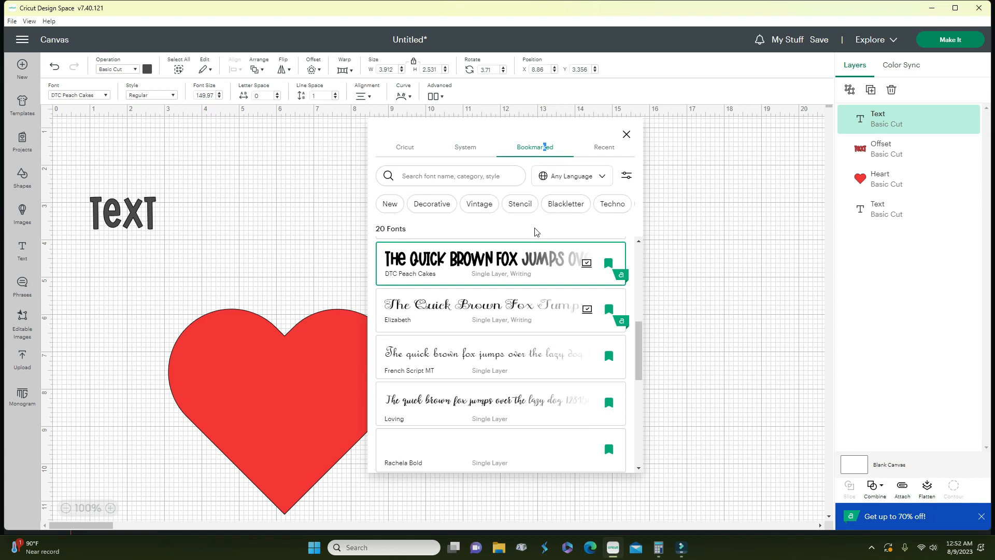
scroll(513, 320, down, 10)
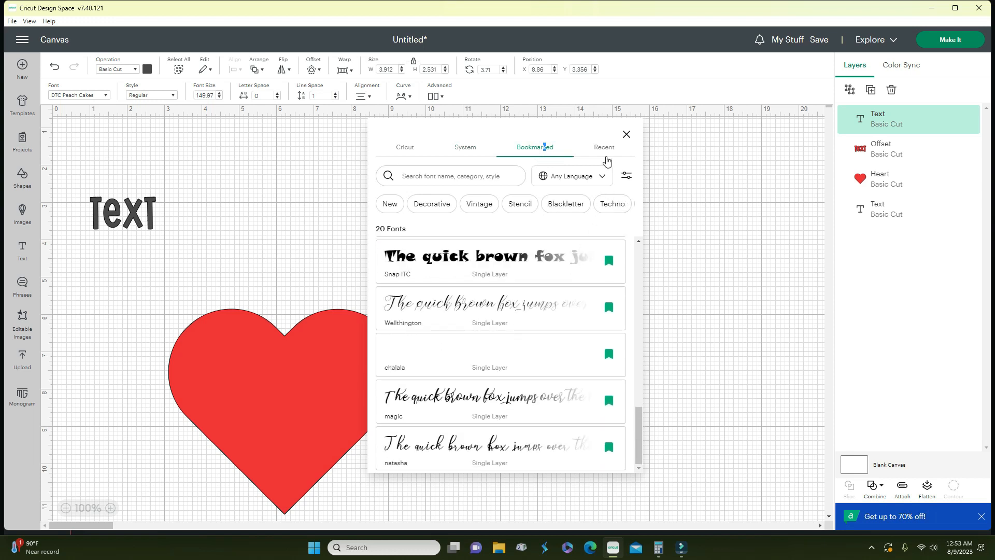
- From Recent fonts, try A Child's Year and Arial, then settle on DTC Peach Cakes
click(606, 150)
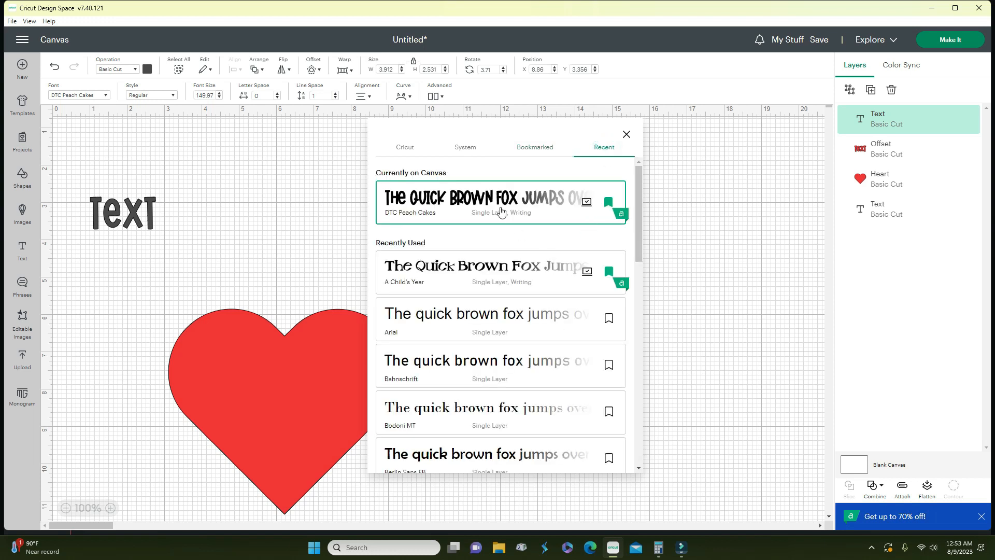
click(456, 199)
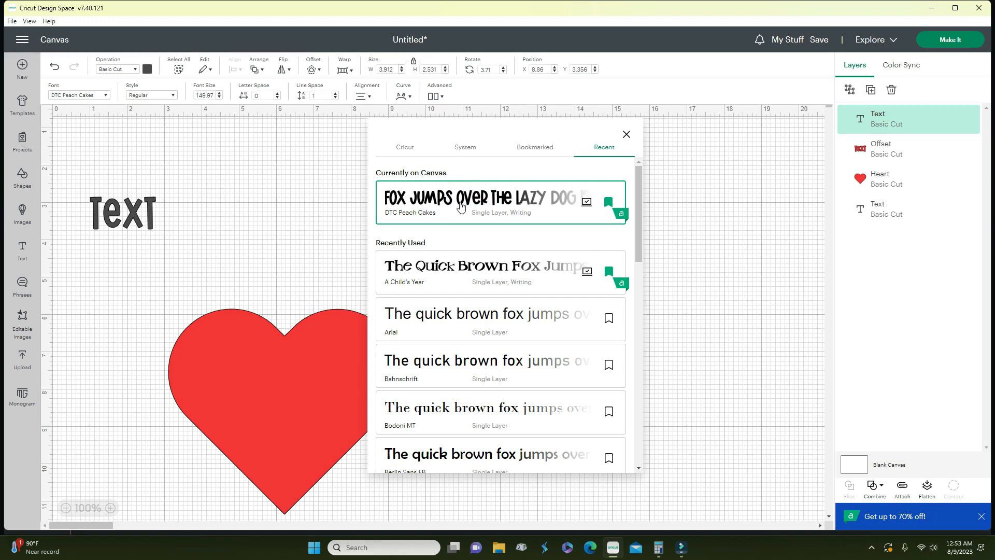
click(443, 276)
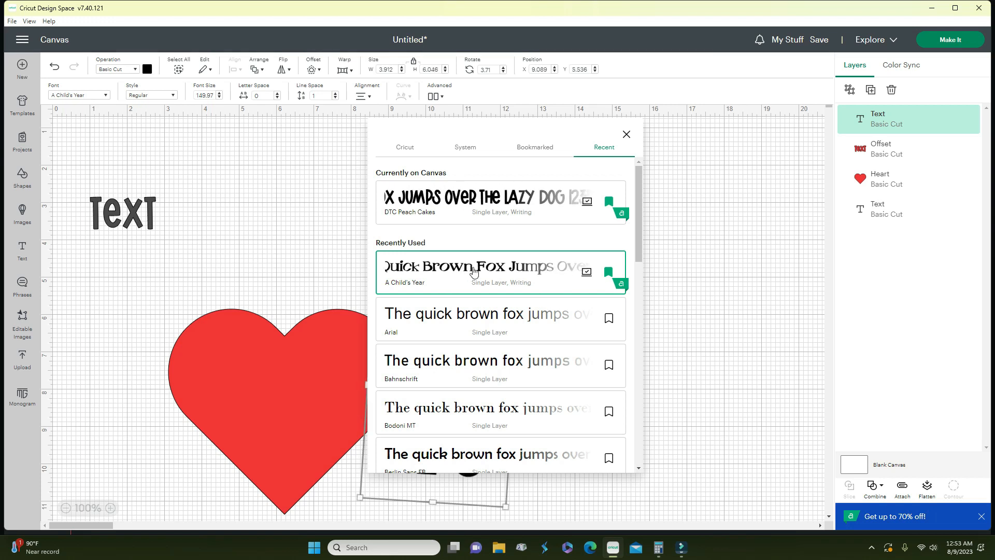
click(453, 319)
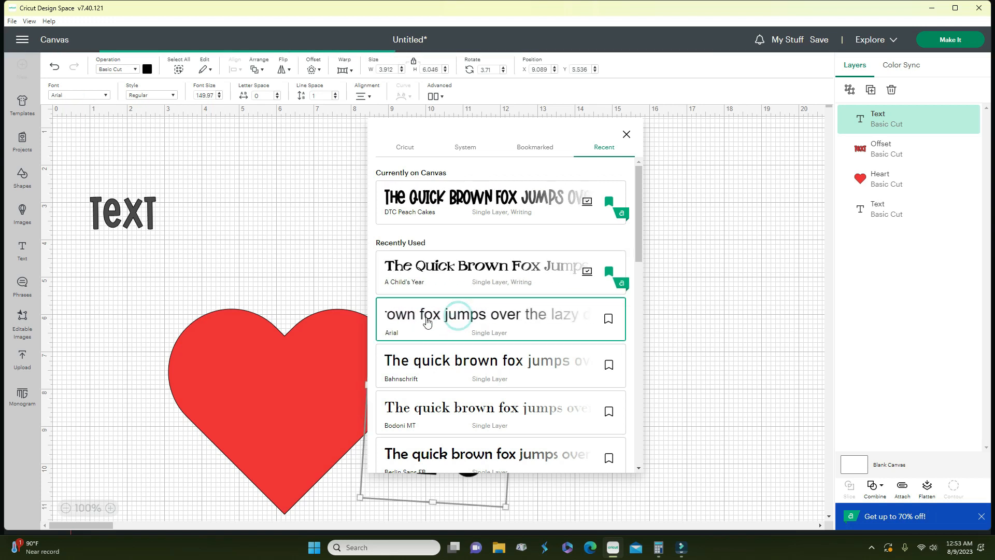
click(612, 200)
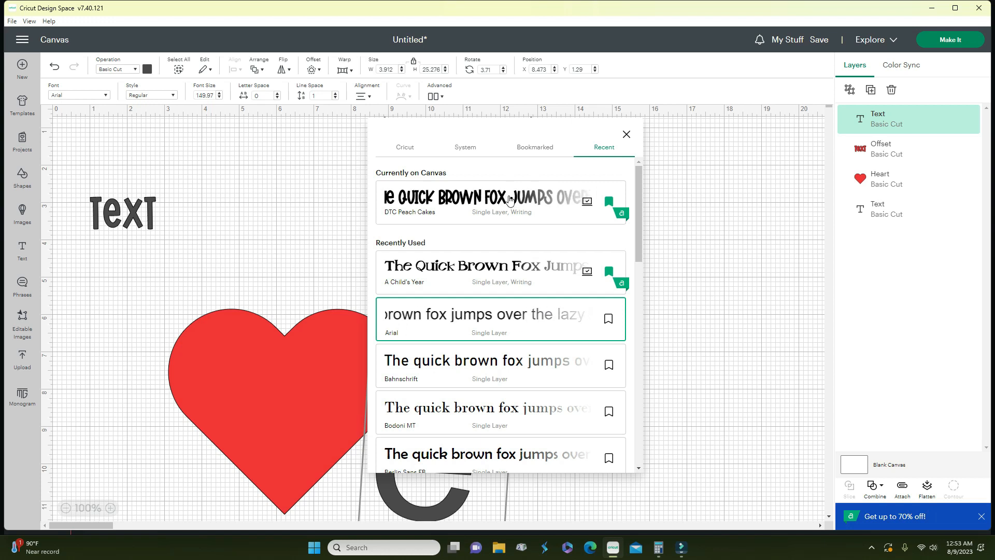
click(626, 134)
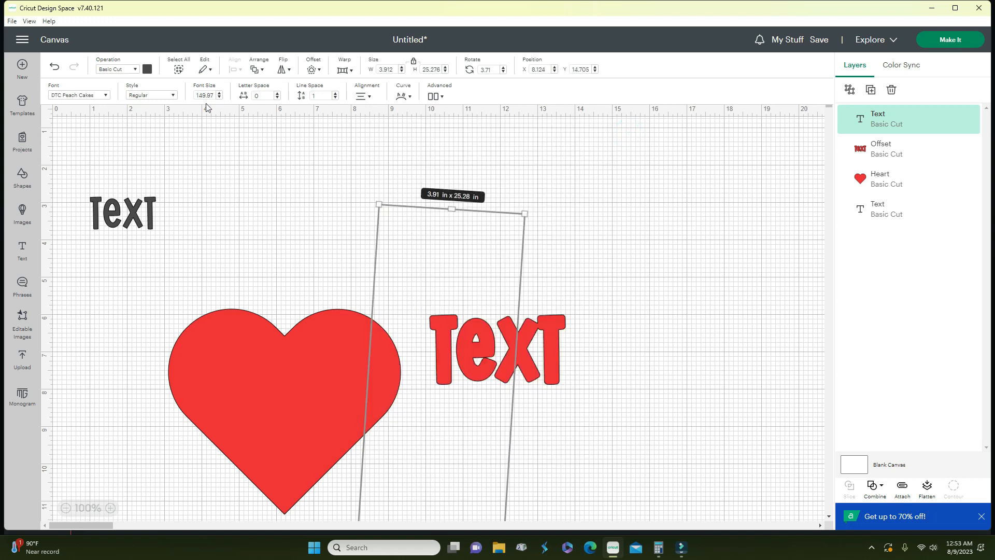
click(585, 314)
click(490, 380)
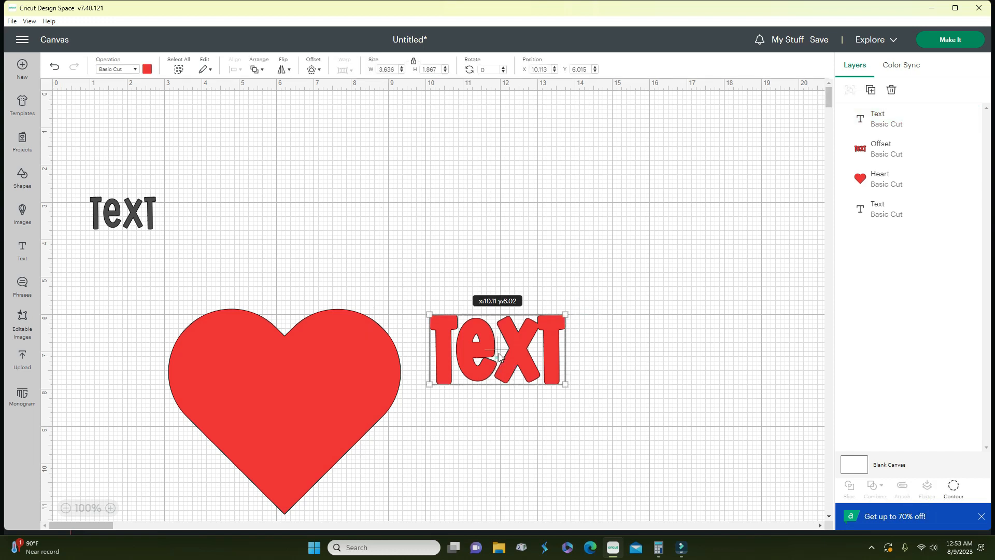
- Move the red TEXT higher and raise the grey TEXT's font size to 85
scroll(489, 397, down, 5)
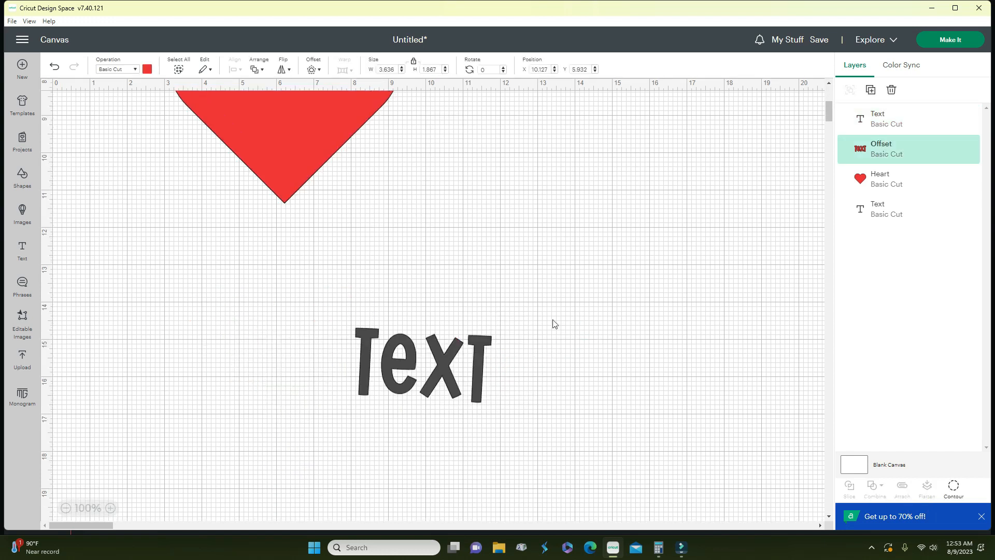
scroll(398, 364, up, 5)
drag(489, 305, 483, 249)
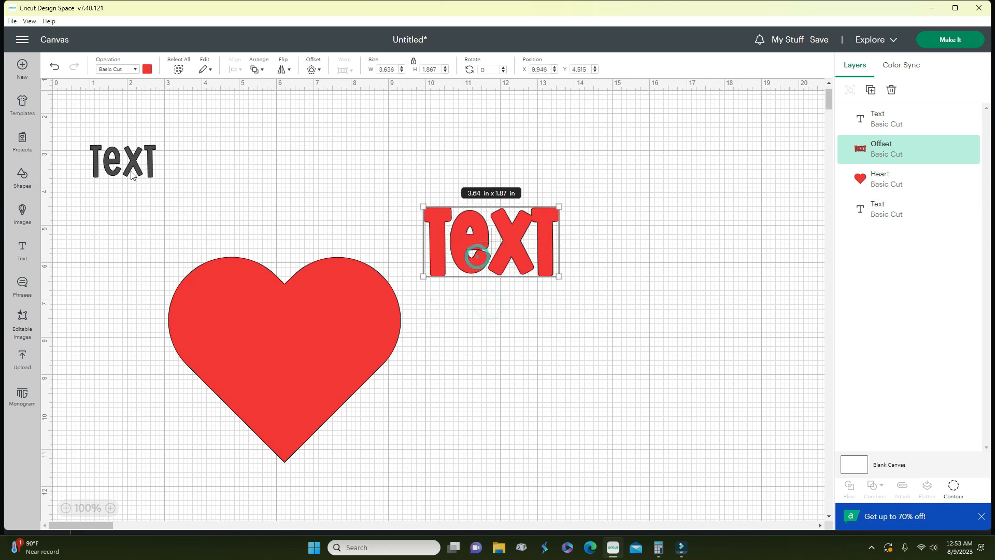
click(132, 165)
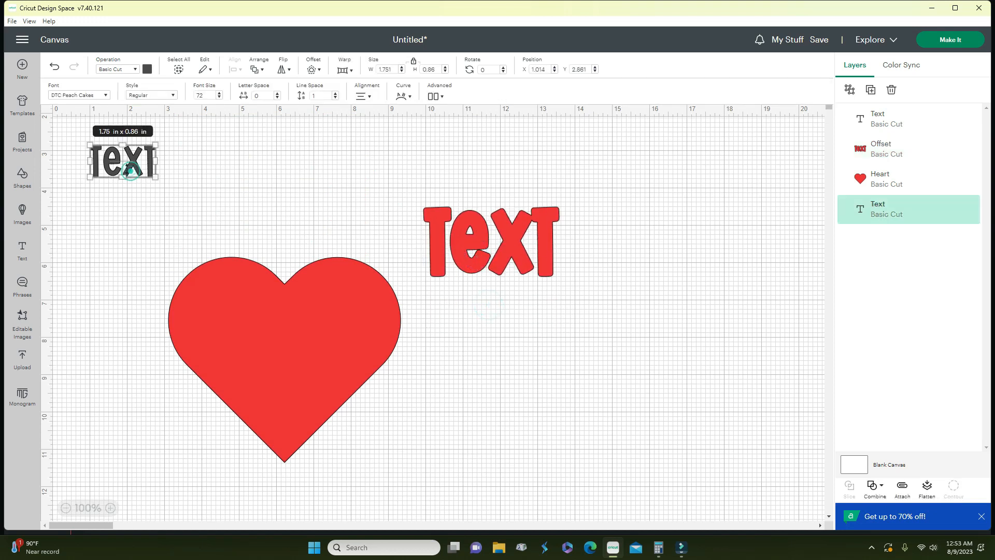
click(219, 94)
click(219, 93)
click(219, 94)
click(220, 94)
click(219, 94)
click(219, 94)
click(220, 94)
click(219, 94)
click(220, 94)
click(219, 94)
click(219, 94)
click(219, 94)
click(219, 94)
- Reposition the heart and grey TEXT, then set the grey TEXT's letter spacing to 0.9
drag(266, 312, 174, 419)
drag(138, 167, 263, 227)
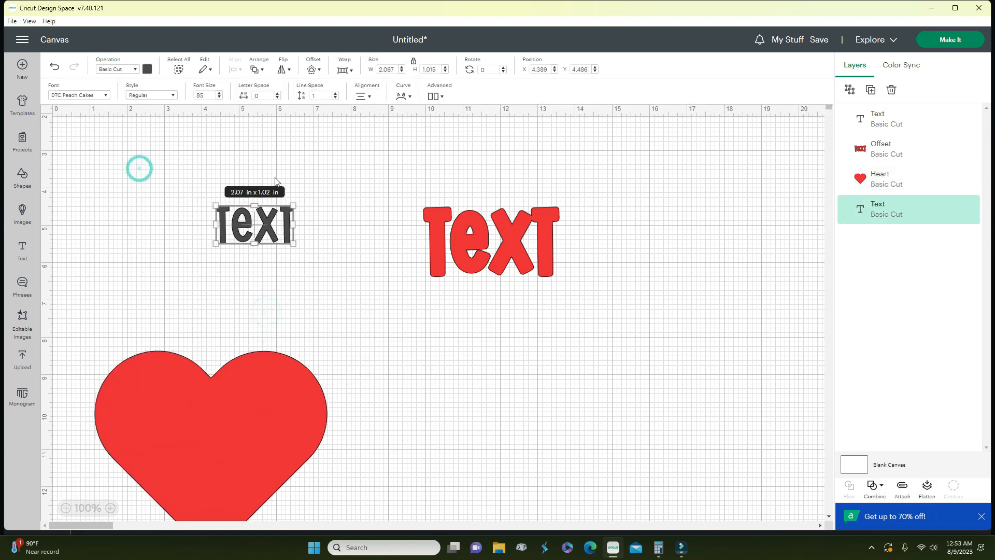
click(278, 95)
click(277, 94)
click(277, 94)
click(277, 95)
click(277, 95)
click(277, 95)
click(278, 95)
click(277, 95)
click(277, 95)
click(278, 95)
click(277, 95)
click(278, 94)
click(277, 95)
click(278, 95)
click(277, 95)
click(278, 95)
click(278, 95)
click(277, 95)
click(277, 95)
click(277, 95)
click(277, 95)
click(277, 95)
click(278, 94)
click(277, 95)
click(277, 95)
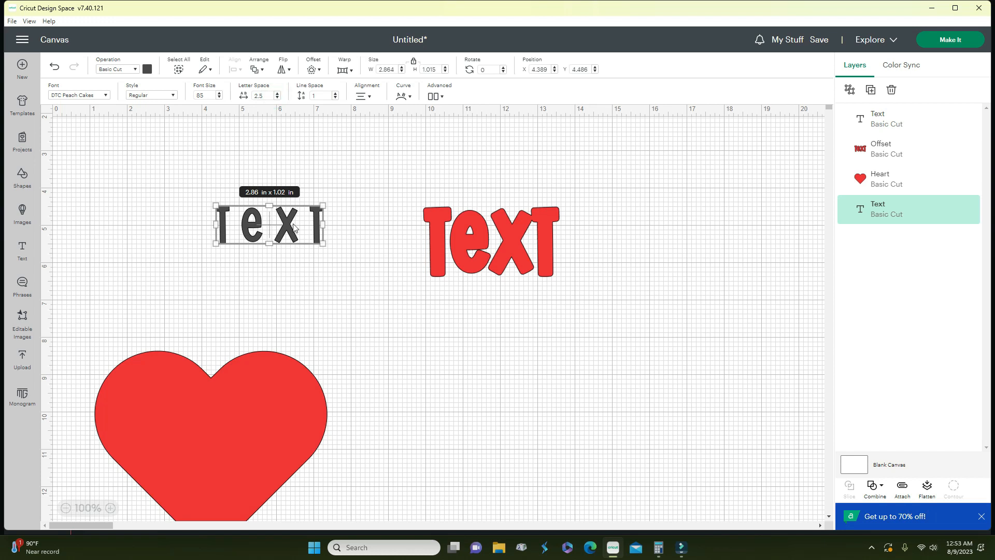
click(277, 99)
click(277, 99)
click(277, 99)
click(278, 99)
click(277, 99)
click(277, 99)
click(277, 99)
click(278, 99)
click(277, 99)
click(277, 99)
click(277, 99)
click(278, 99)
click(277, 99)
click(277, 99)
click(277, 99)
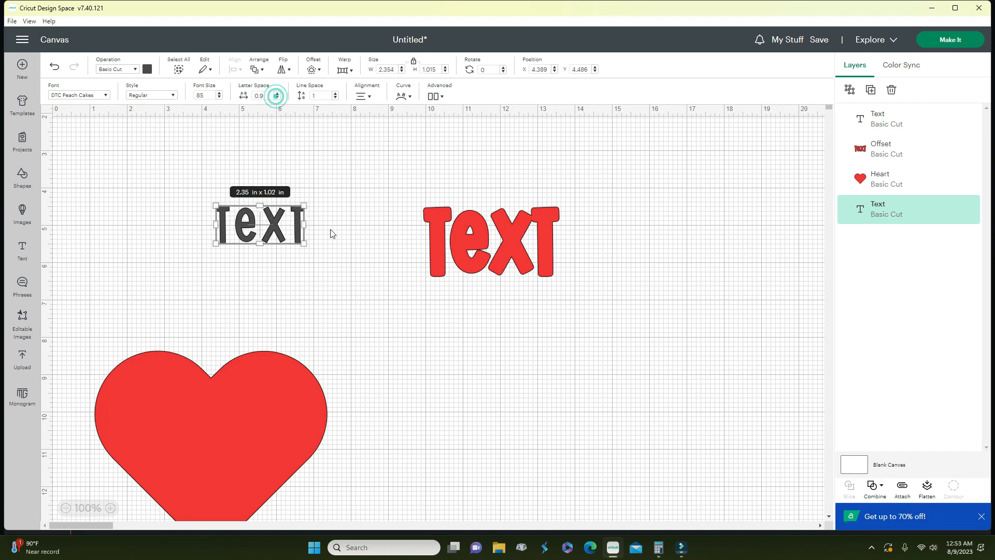
- Add a second line reading 'Text' below the grey TEXT
double_click(300, 225)
click(299, 223)
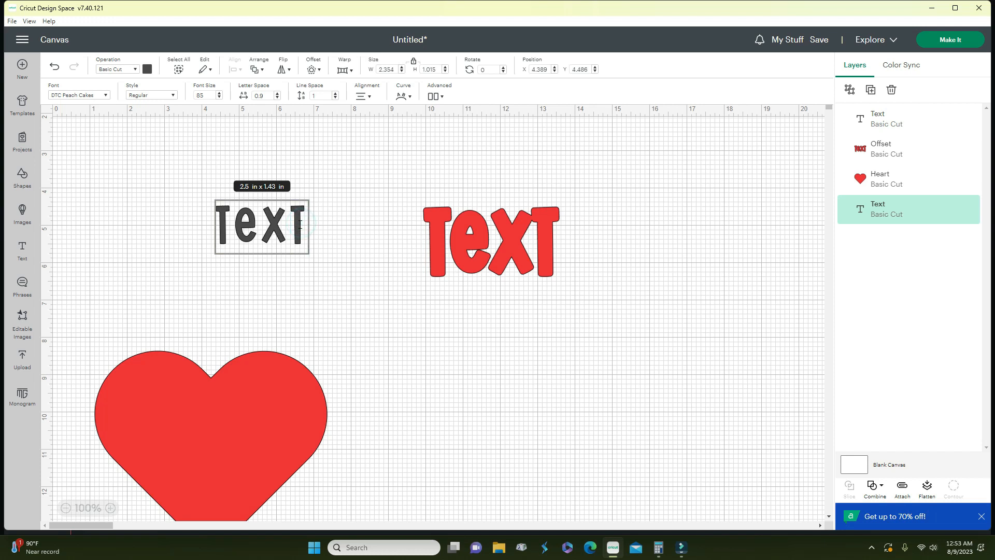
key(Return)
text(Text)
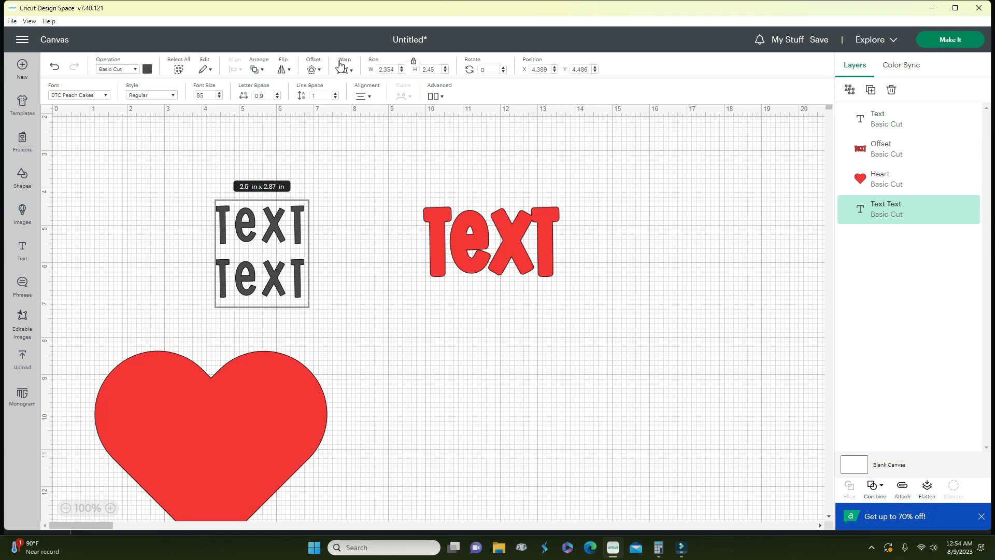
- Set the line spacing between the two text lines to 1.9
click(336, 99)
click(336, 99)
click(335, 98)
click(335, 98)
click(336, 98)
click(335, 99)
click(335, 98)
click(335, 98)
click(336, 99)
click(335, 99)
click(335, 95)
click(335, 94)
click(334, 94)
click(334, 95)
click(334, 95)
click(334, 95)
click(334, 94)
click(334, 94)
click(334, 94)
click(335, 95)
click(334, 95)
click(334, 95)
click(334, 94)
click(334, 94)
click(335, 95)
click(335, 94)
click(334, 94)
click(334, 94)
click(334, 94)
click(335, 94)
click(335, 94)
click(334, 94)
click(334, 95)
click(334, 95)
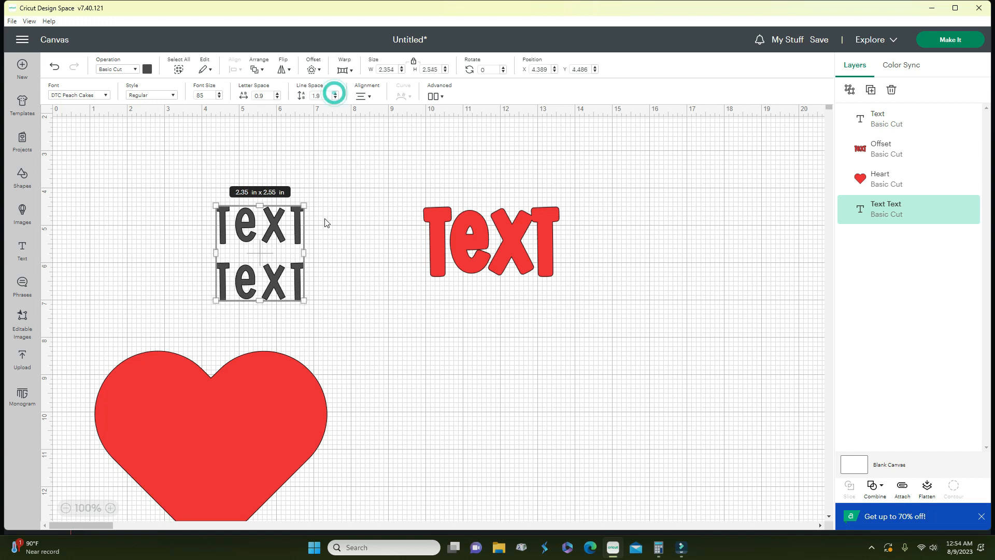
click(368, 97)
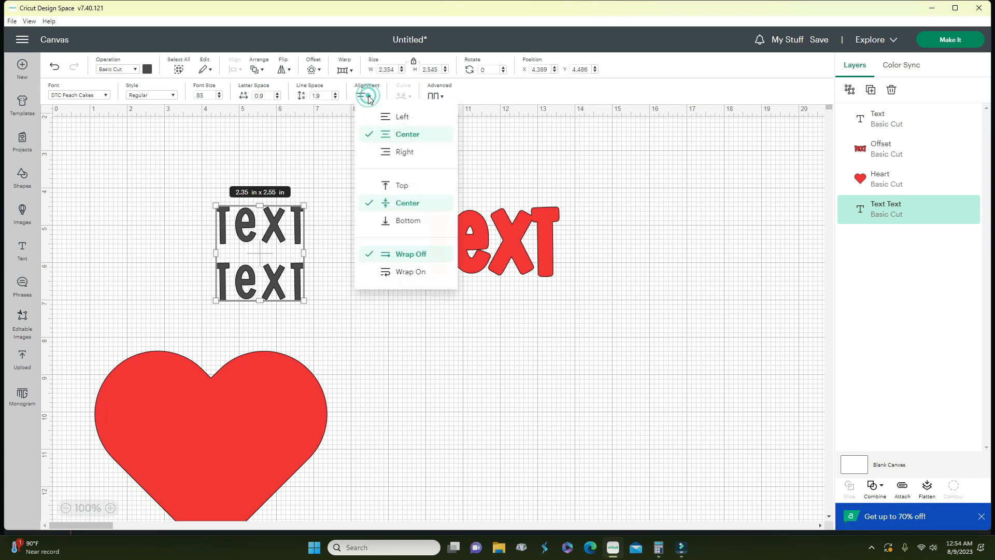
- Type 'the book is great' split over three lines and move it up and right
text(the)
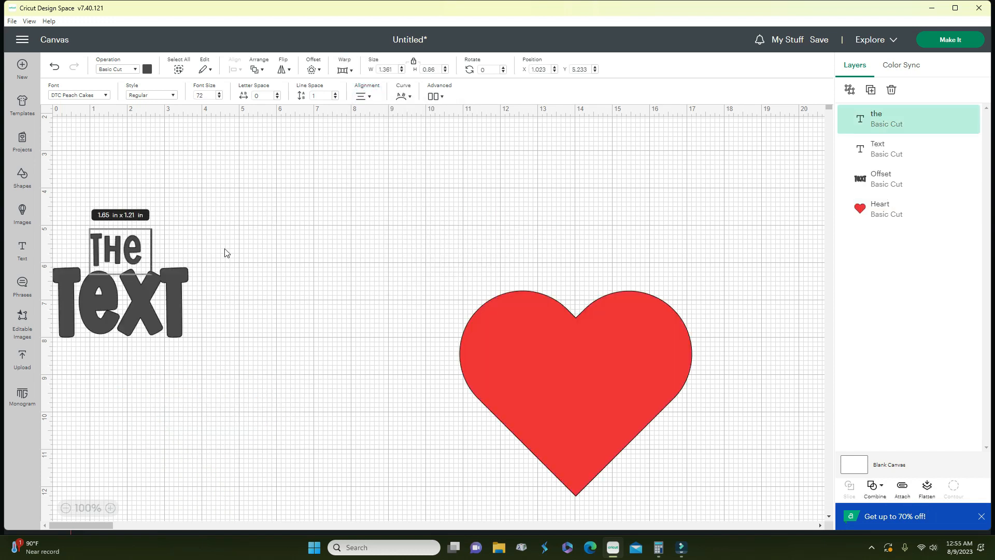
text( book is ger)
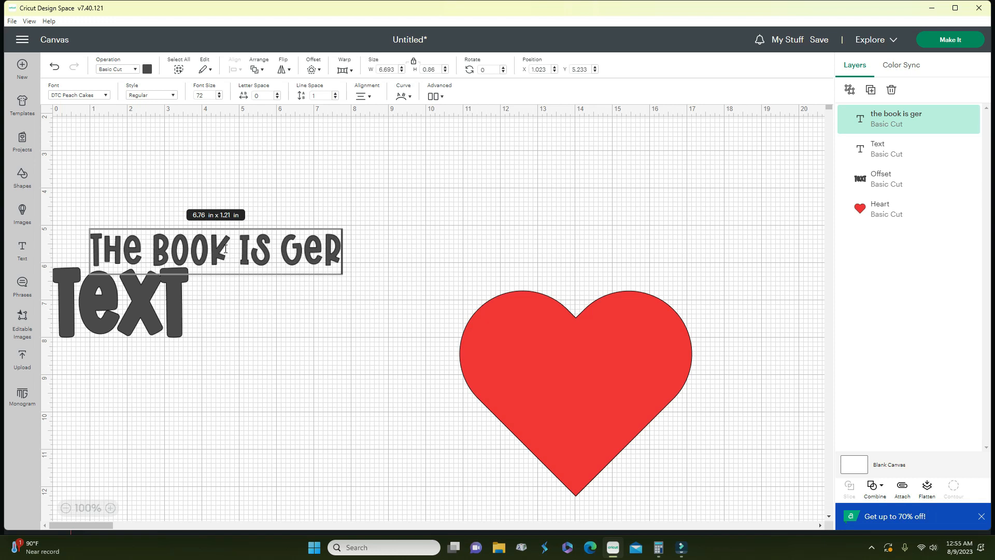
key(BackSpace)
text(reat)
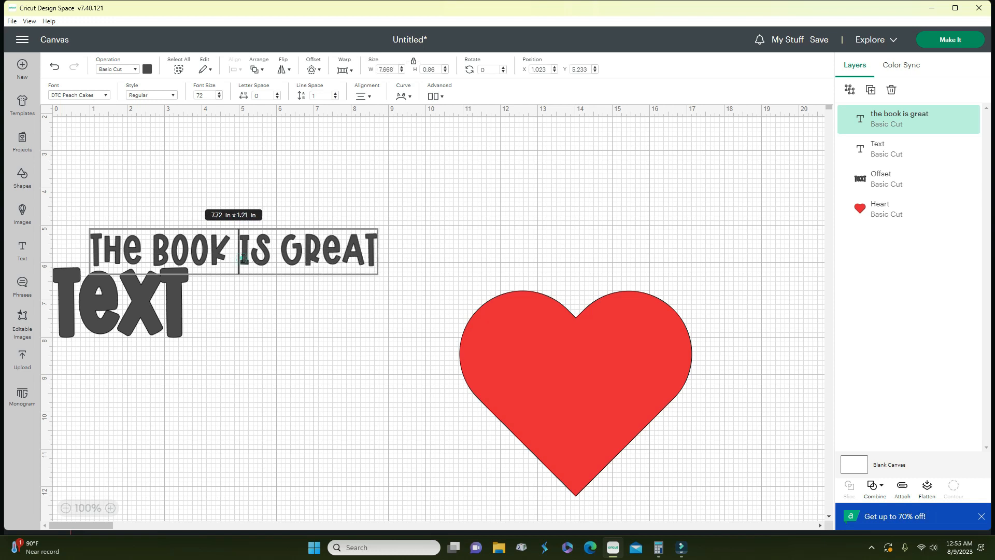
key(Return)
click(323, 281)
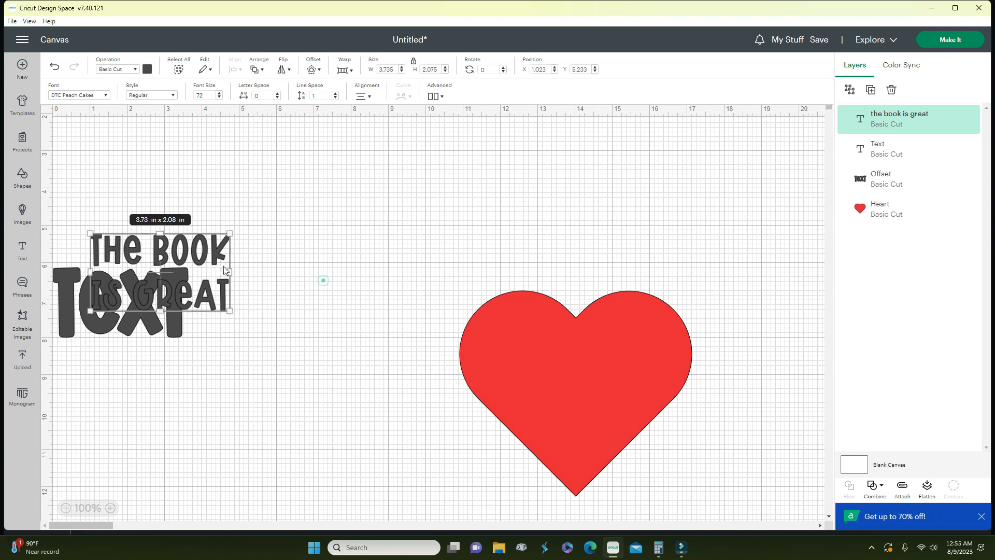
drag(203, 258, 339, 234)
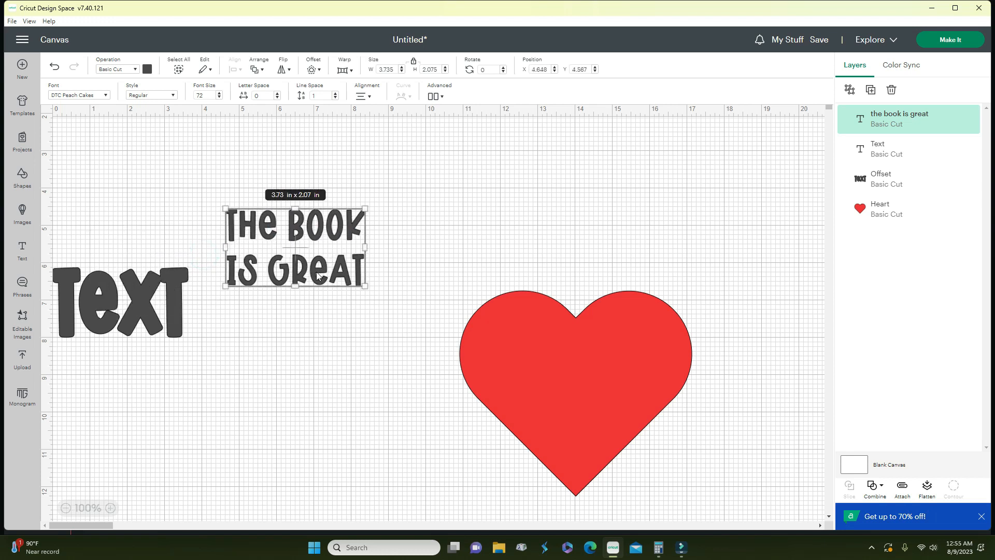
double_click(264, 272)
click(265, 271)
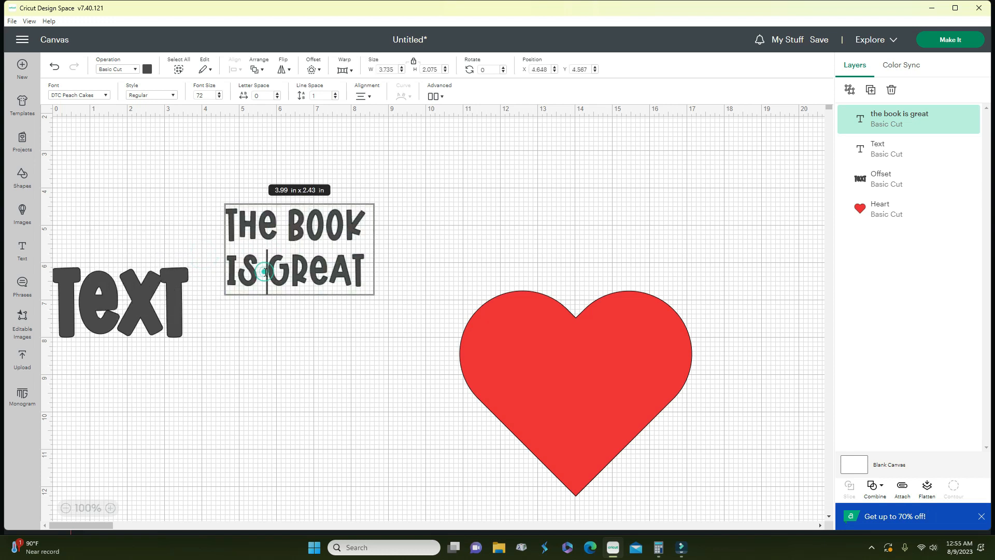
key(Return)
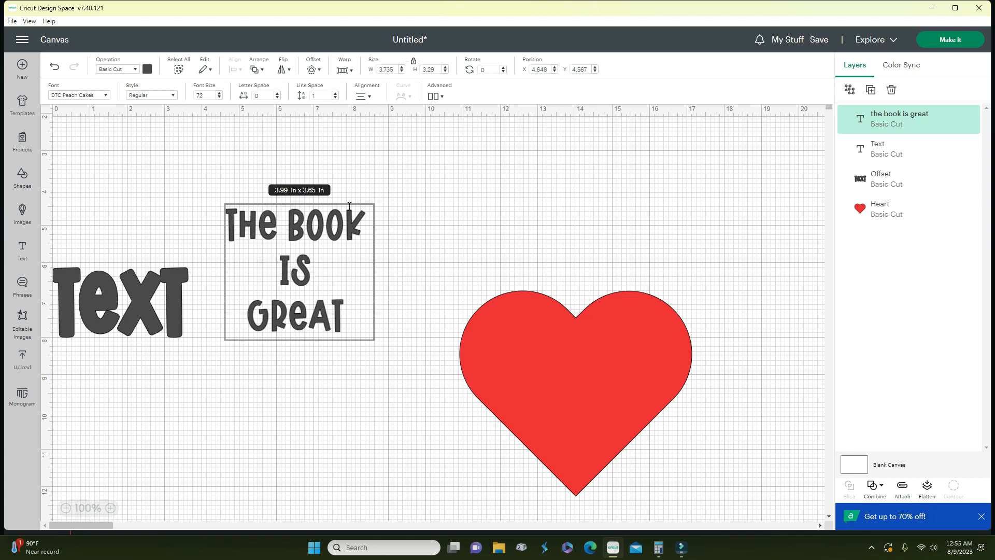
- Try left, center, right and top alignment, ending centered horizontally and vertically
click(369, 97)
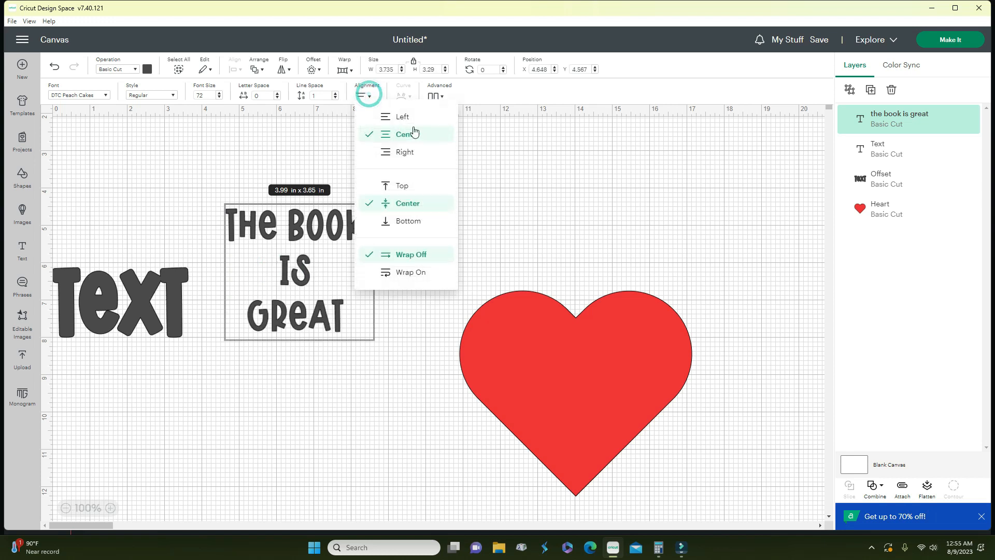
click(402, 115)
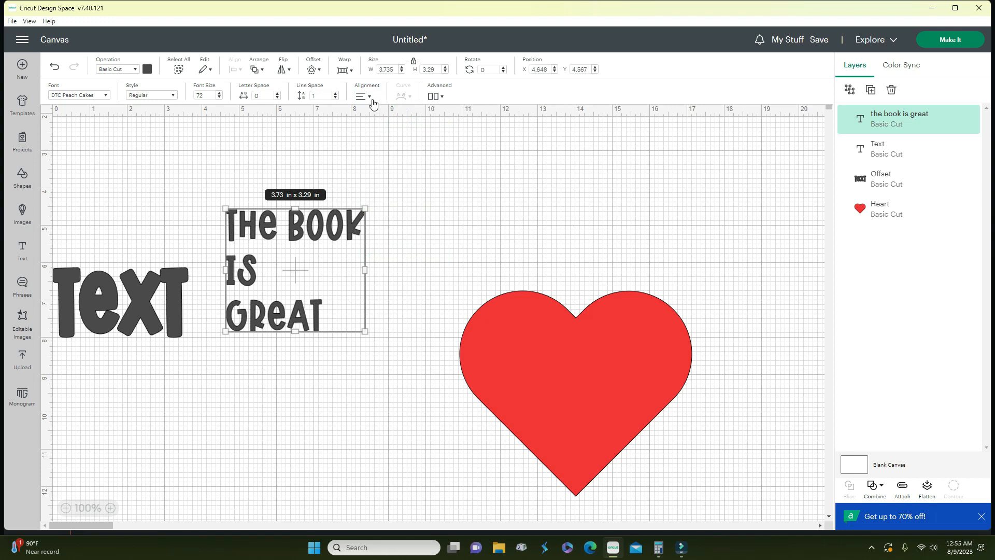
click(370, 98)
click(402, 133)
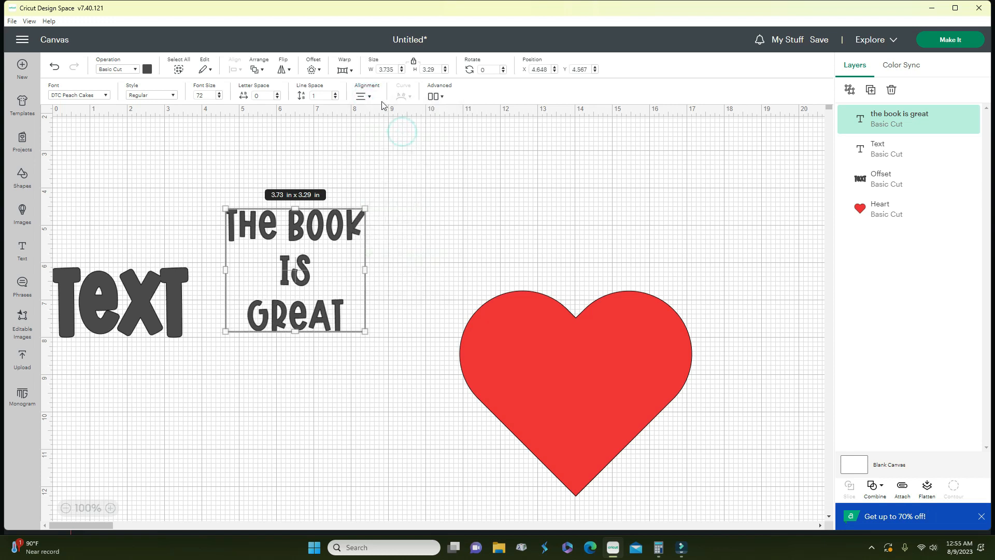
click(370, 99)
click(400, 151)
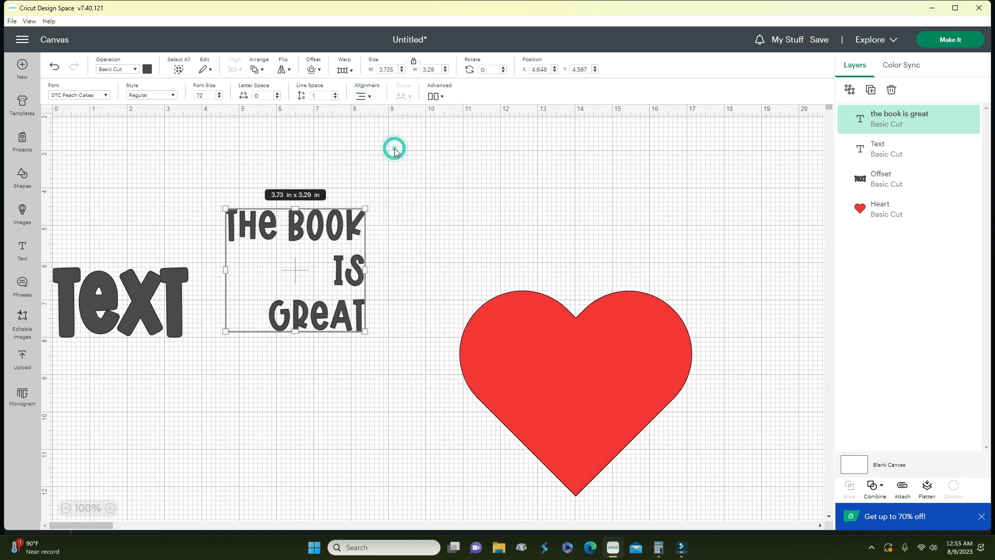
click(370, 98)
click(393, 185)
click(360, 97)
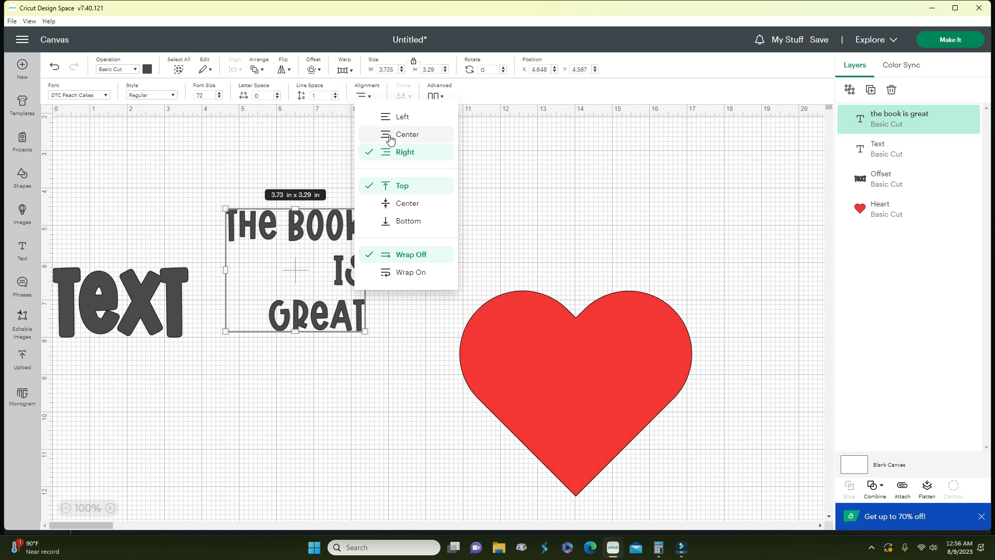
click(388, 134)
click(371, 94)
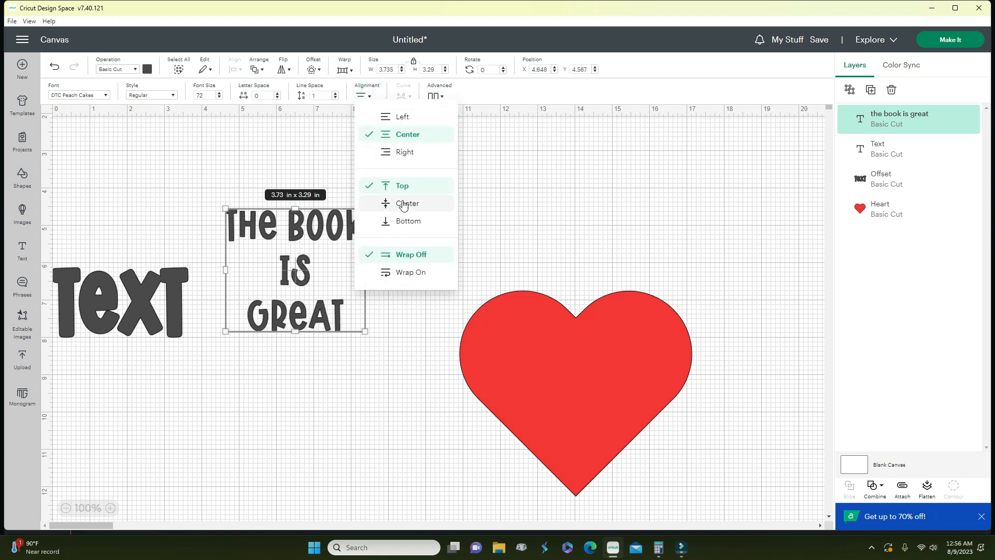
click(402, 202)
- Toggle text wrapping on and off twice, leaving it off, and nudge the box up
click(370, 95)
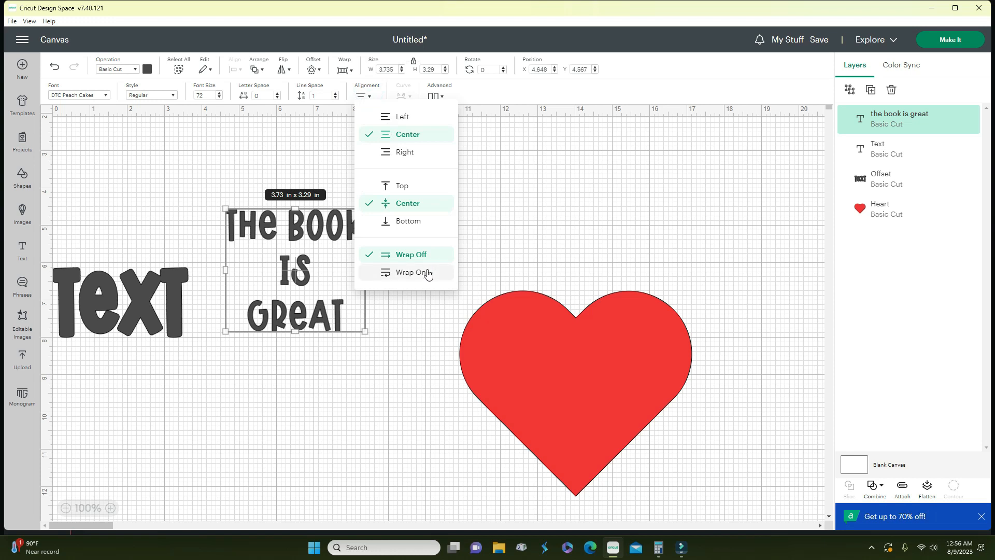
click(425, 272)
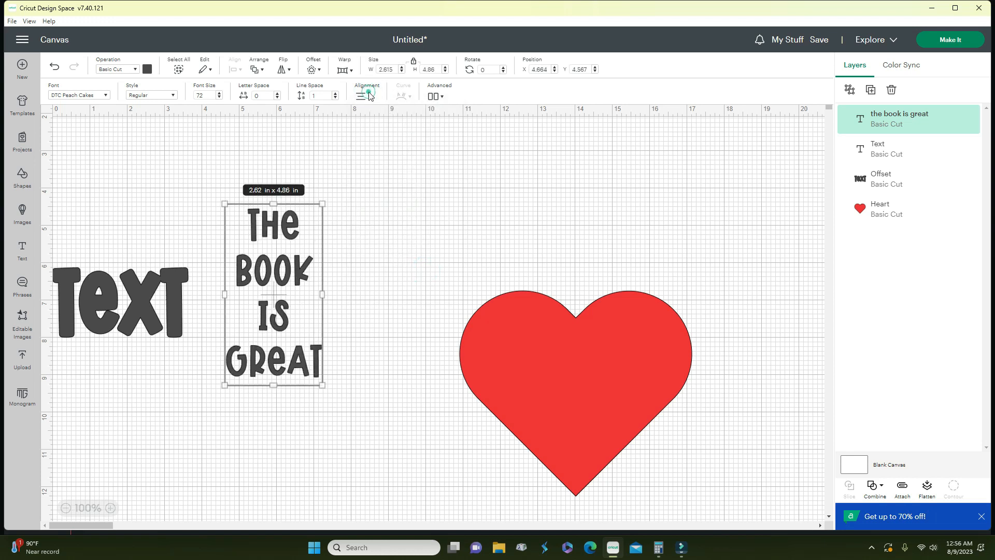
click(371, 95)
click(420, 262)
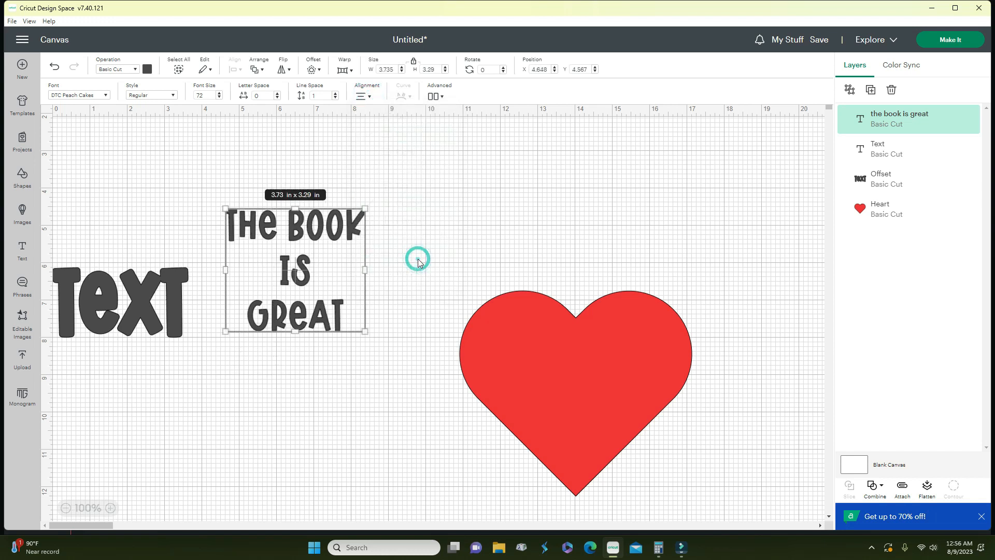
click(367, 96)
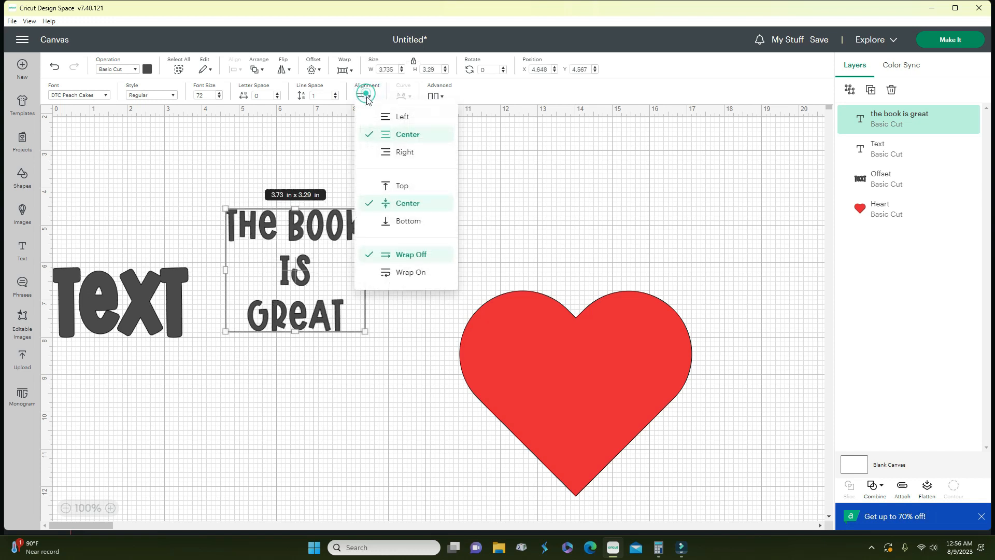
click(401, 269)
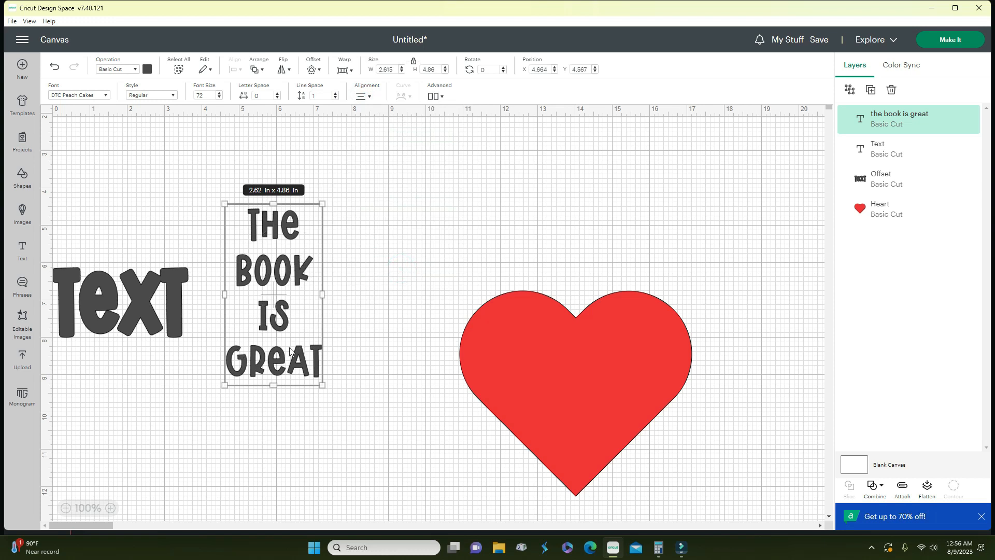
click(368, 100)
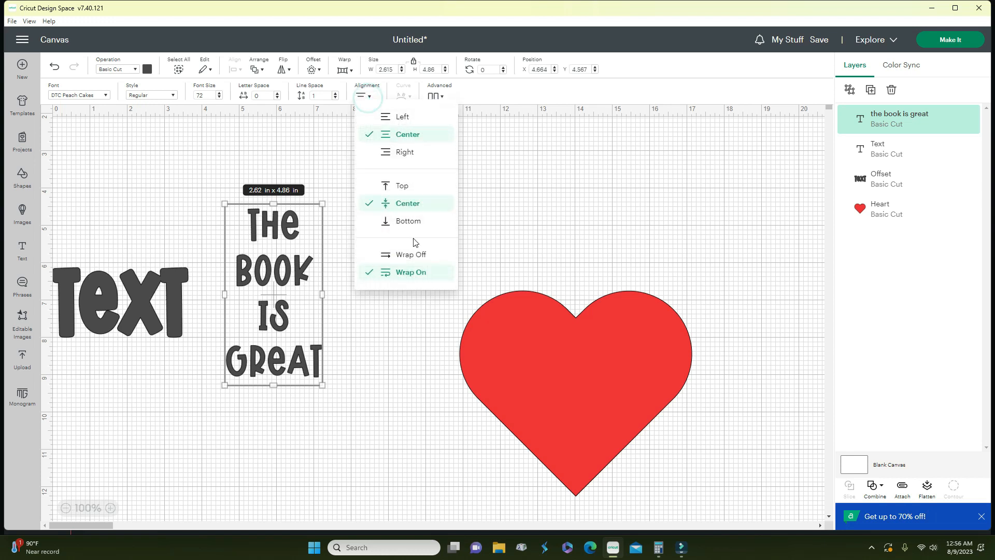
click(408, 259)
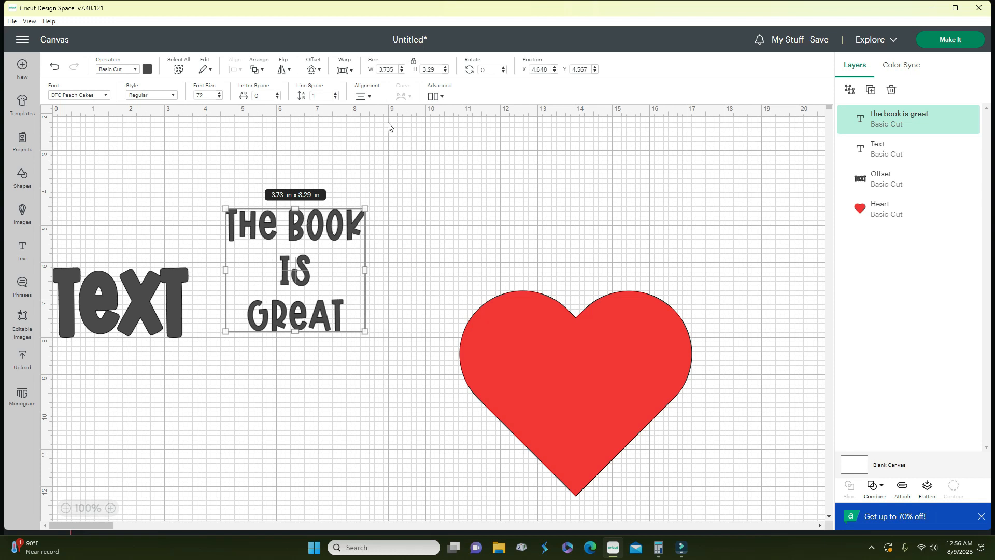
drag(337, 228, 342, 208)
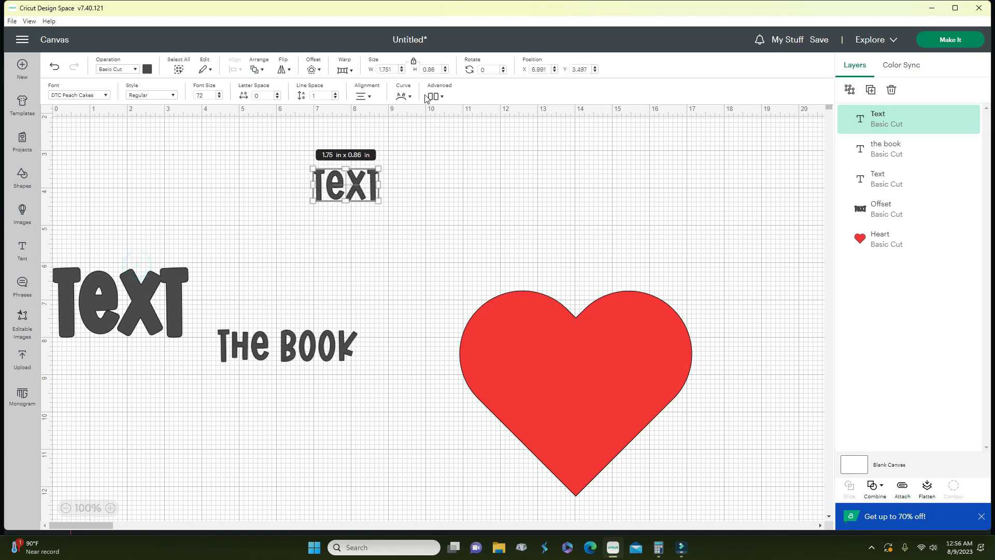
- Curve the small Text into a tight upward arch with a value of 78
click(409, 99)
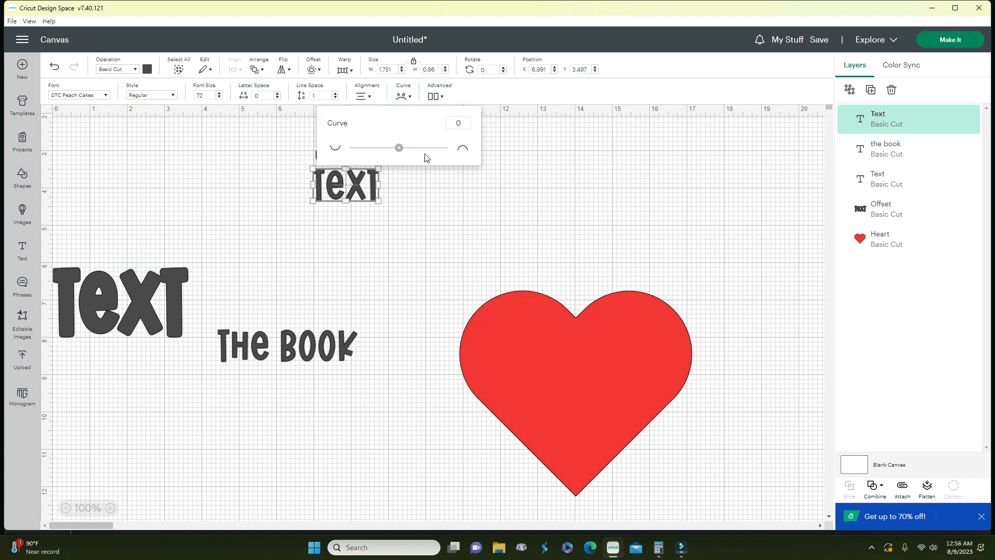
drag(408, 149, 436, 153)
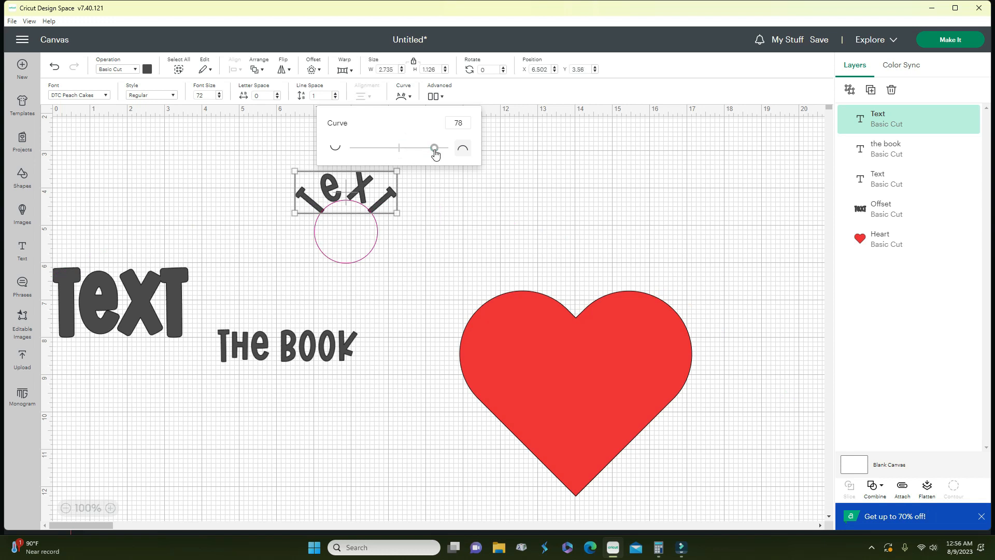
click(235, 198)
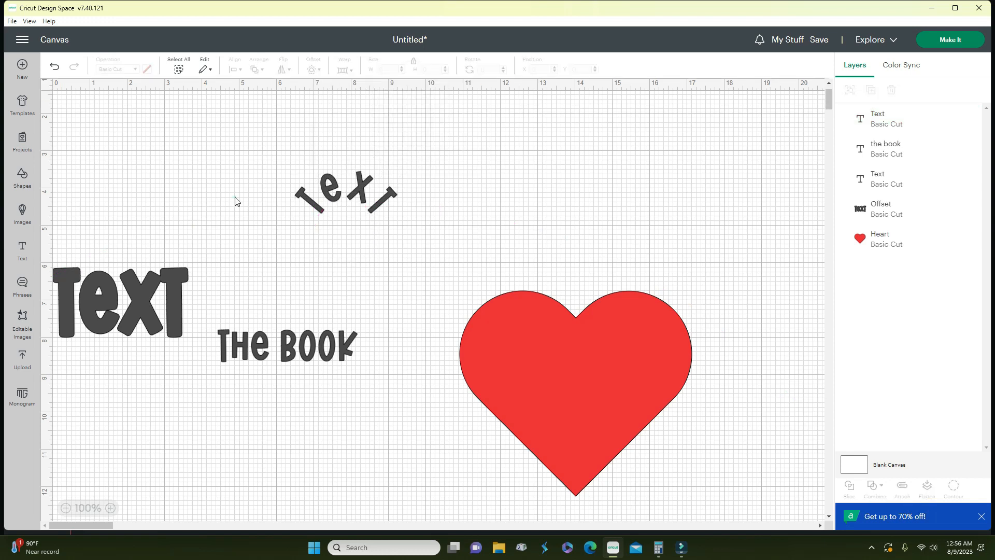
- Add a 2 × 2 in circle from Shapes and place it above the heart
click(24, 183)
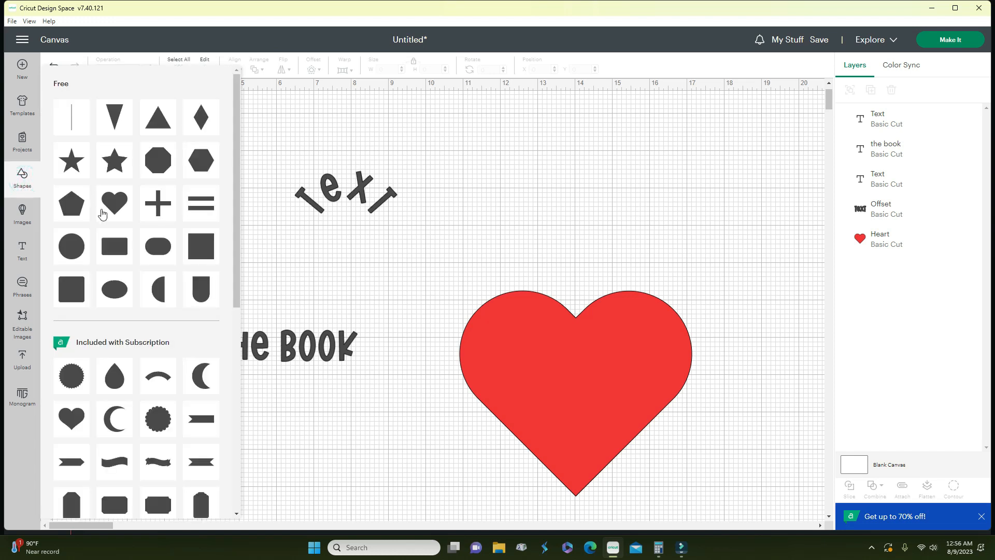
click(71, 246)
drag(136, 166, 355, 250)
click(360, 186)
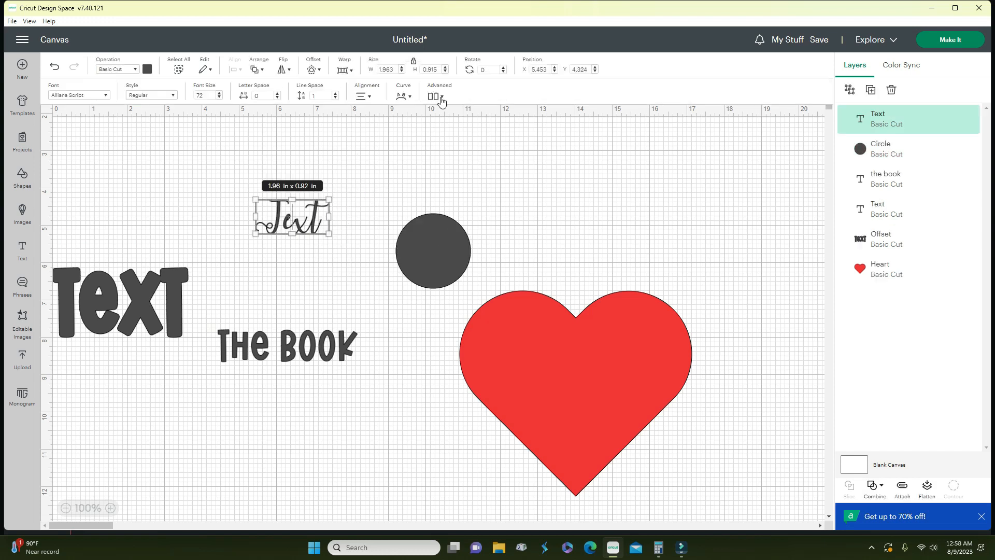
- Ungroup The Book phrase to separate lines and move it up slightly
click(441, 99)
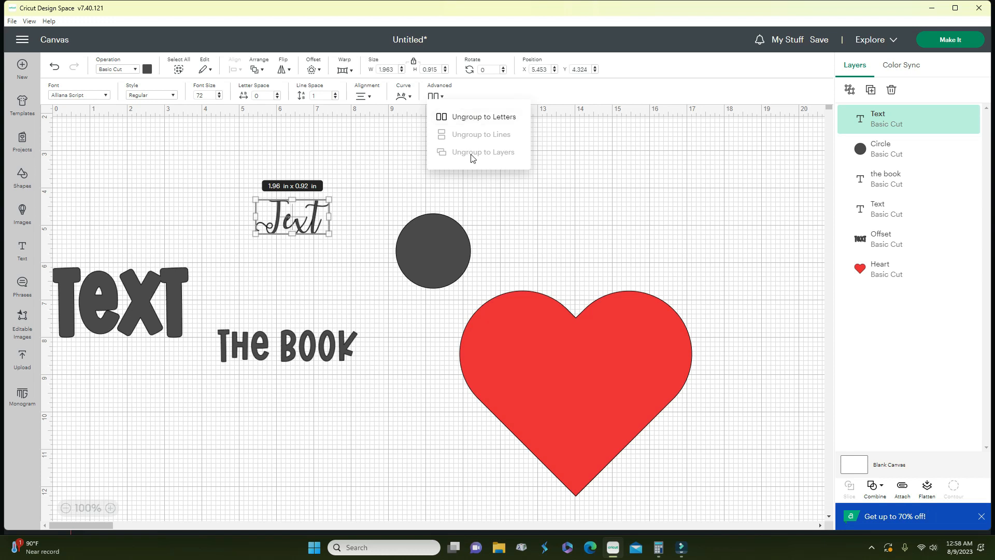
drag(216, 315, 347, 379)
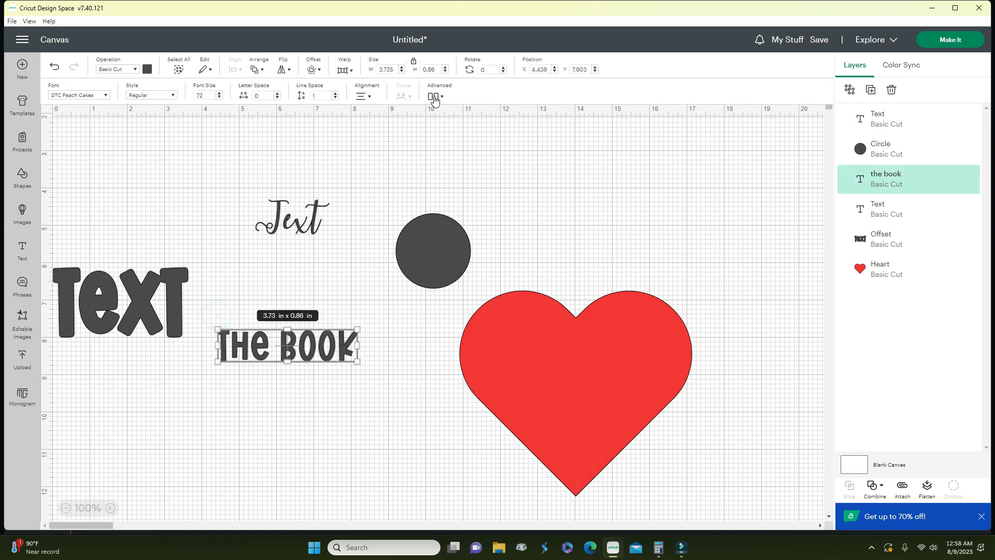
click(435, 96)
click(481, 136)
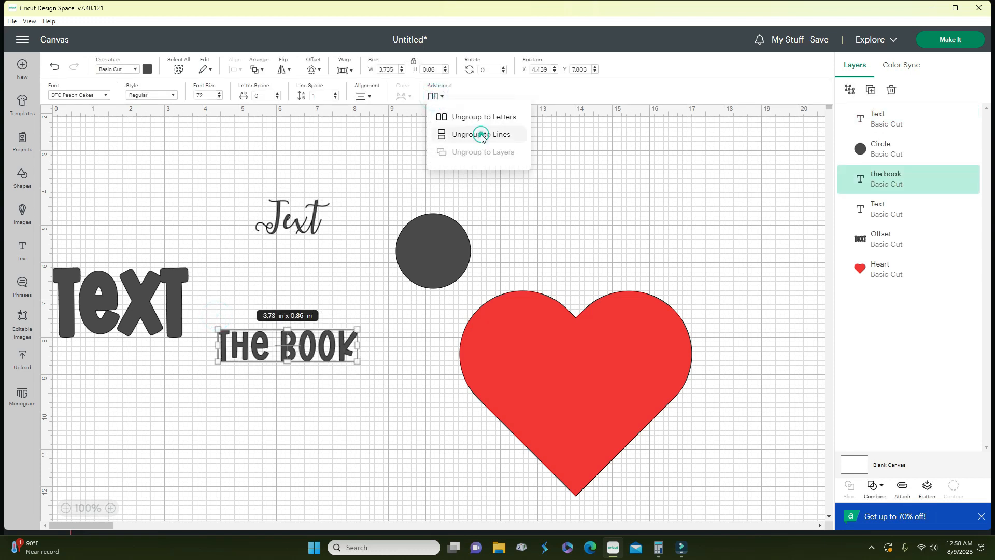
drag(320, 346, 318, 317)
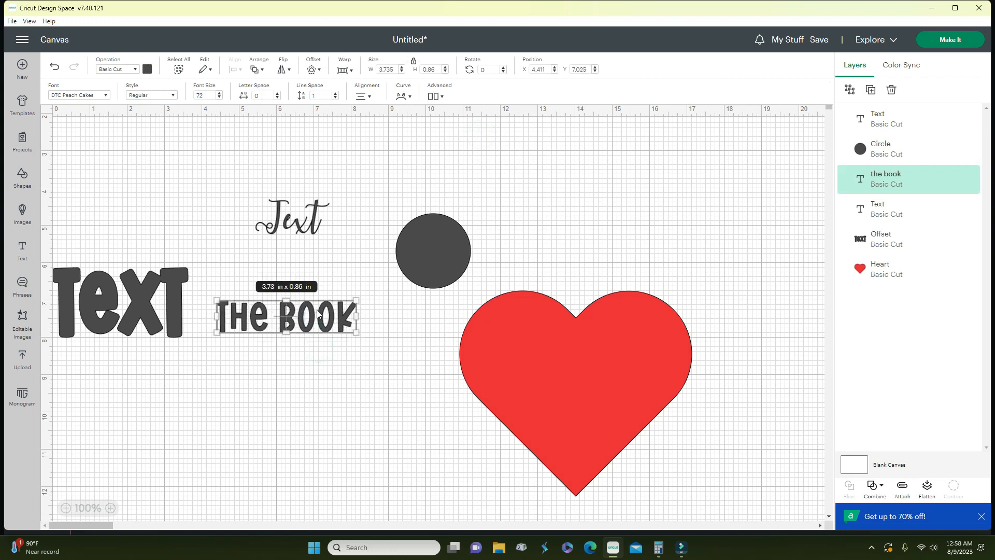
- Ungroup the script Text into individual letters and rearrange the t beside the x
drag(250, 172, 391, 262)
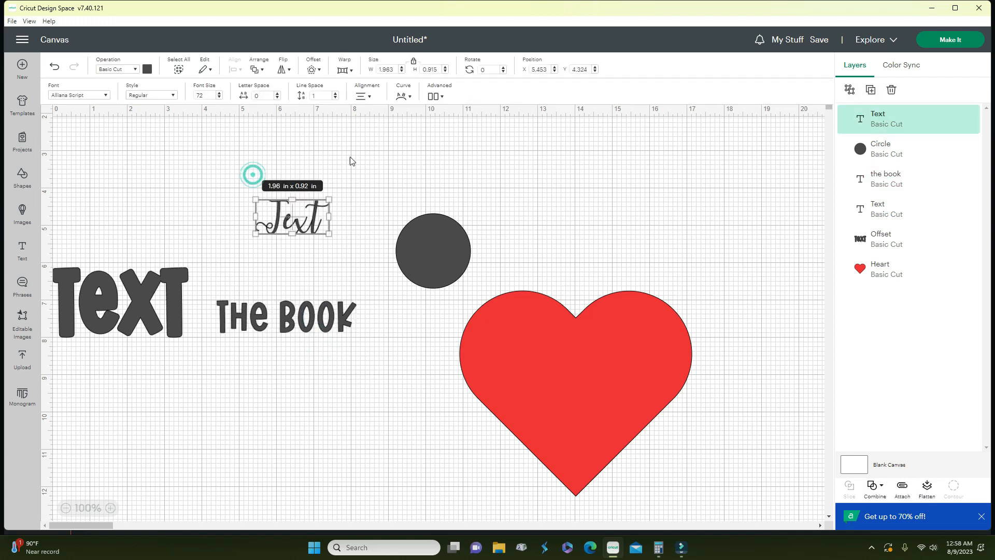
click(434, 96)
click(479, 119)
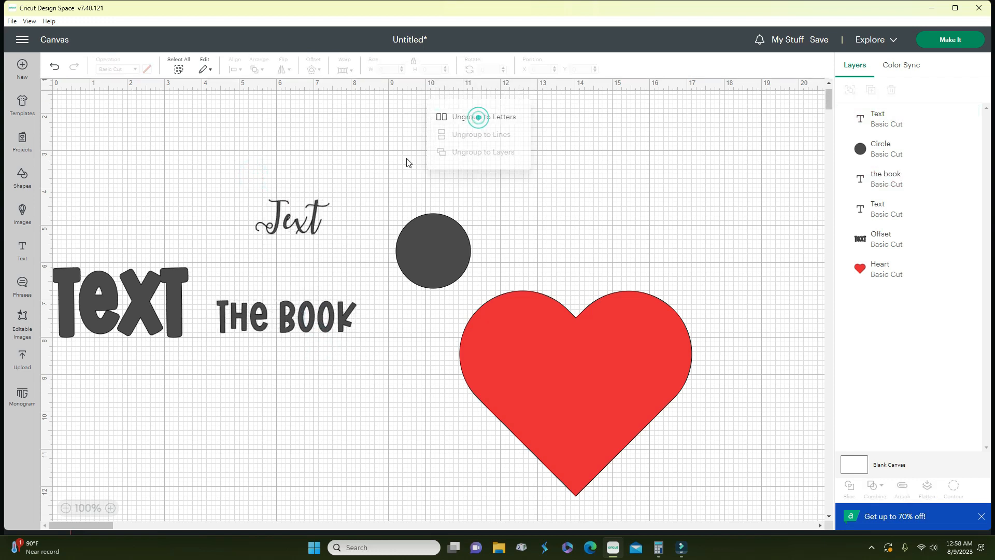
drag(329, 213, 414, 153)
click(357, 215)
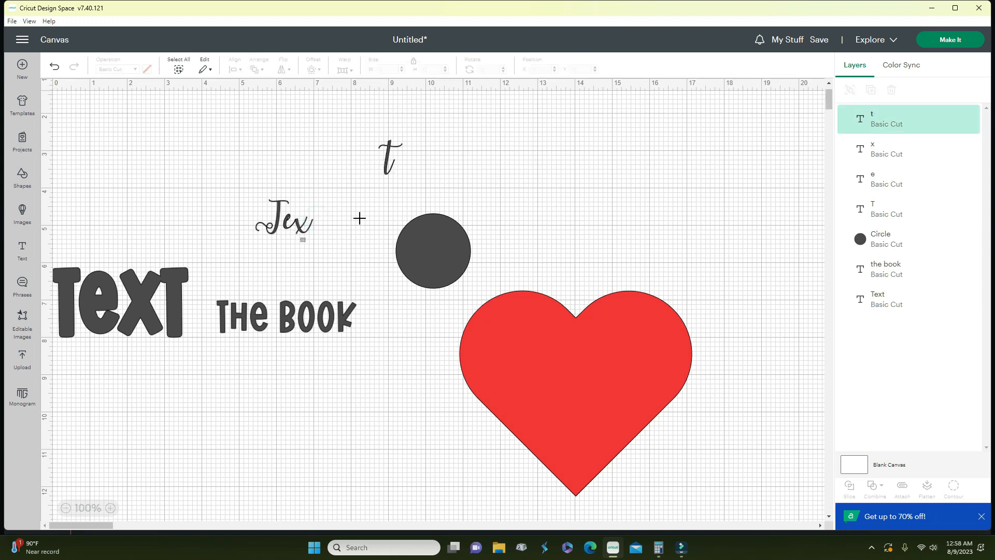
click(304, 224)
click(332, 186)
drag(382, 162, 288, 242)
- Delete the four loose script letters and The Book text
drag(244, 184, 327, 267)
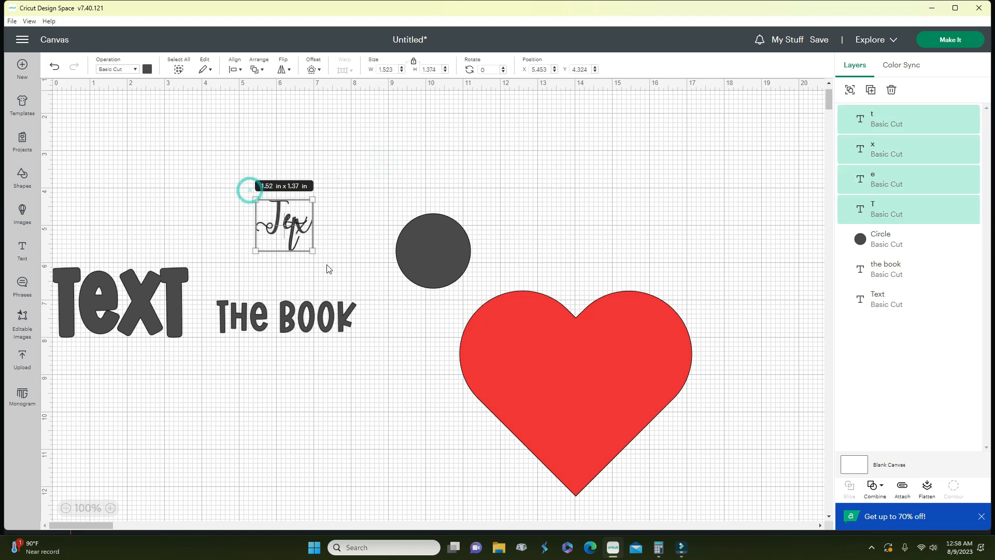
key(Delete)
click(271, 303)
key(Delete)
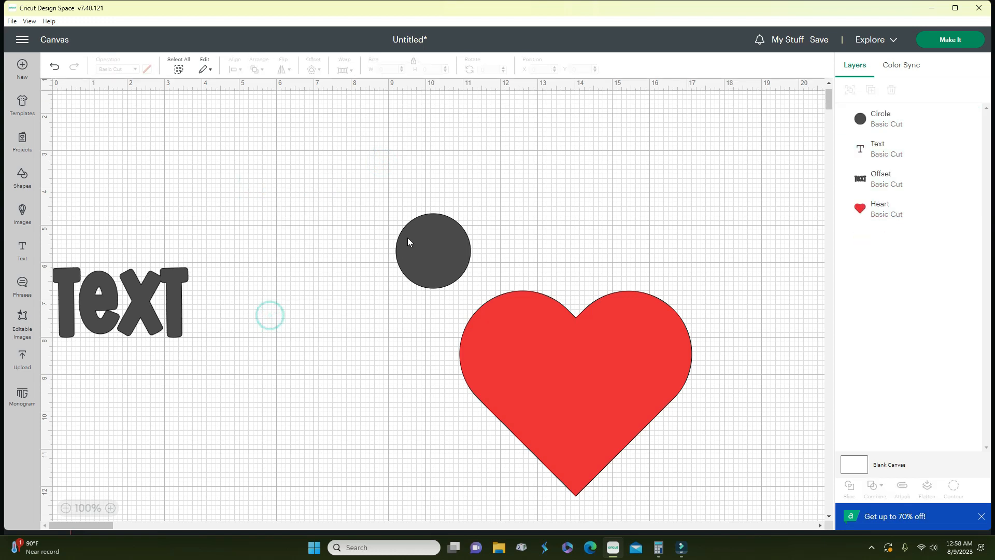
click(407, 237)
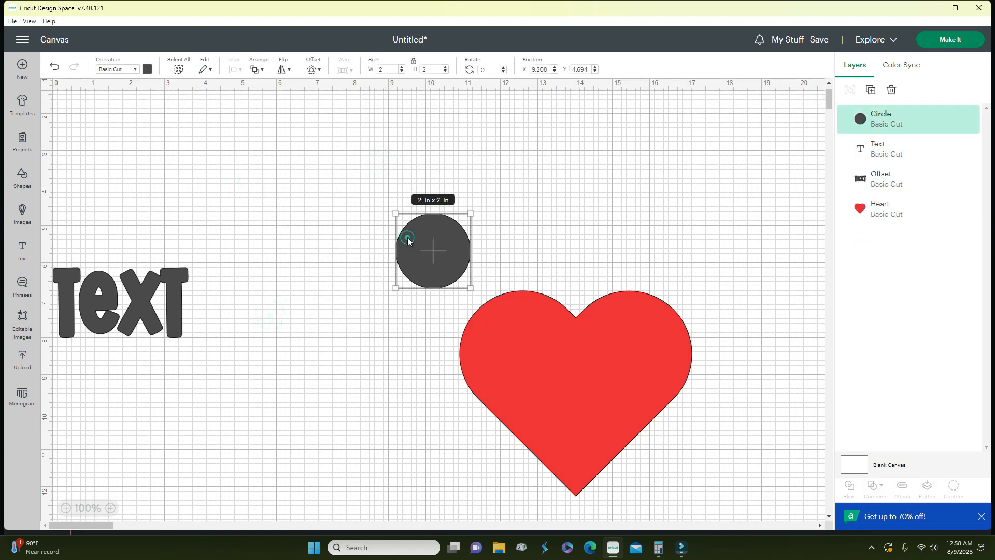
- Add a new Aliana Script 'Text' and move it up on the canvas
click(22, 251)
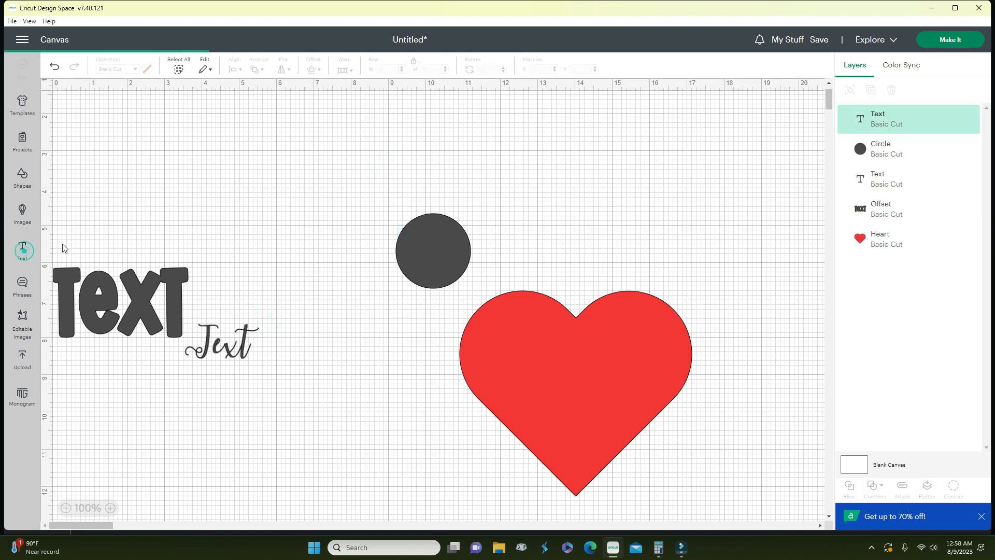
click(304, 282)
drag(231, 340, 270, 227)
- Overlap the circle with the heart's left lobe, move the script Text right, and view notifications
drag(403, 248, 307, 363)
drag(609, 353, 414, 433)
drag(267, 244, 547, 220)
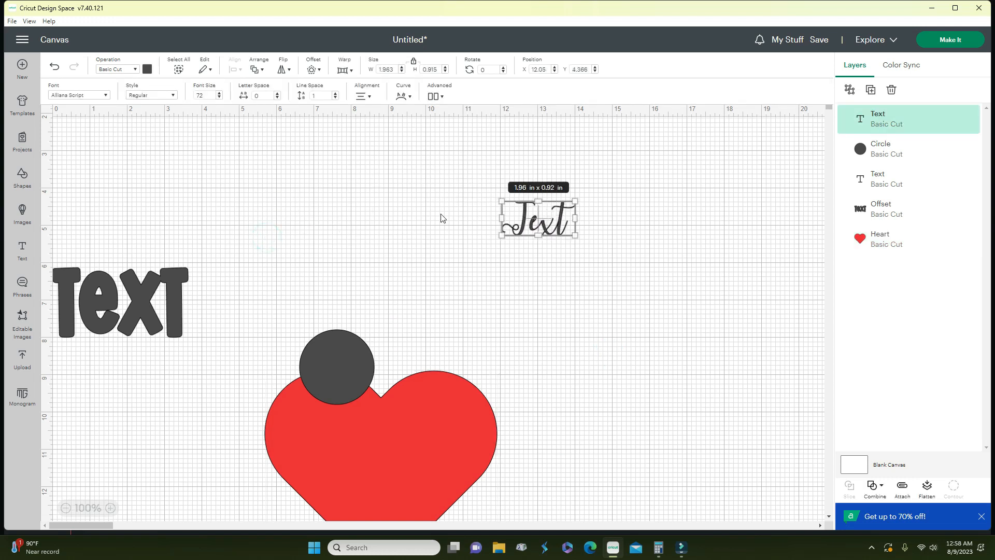
click(759, 40)
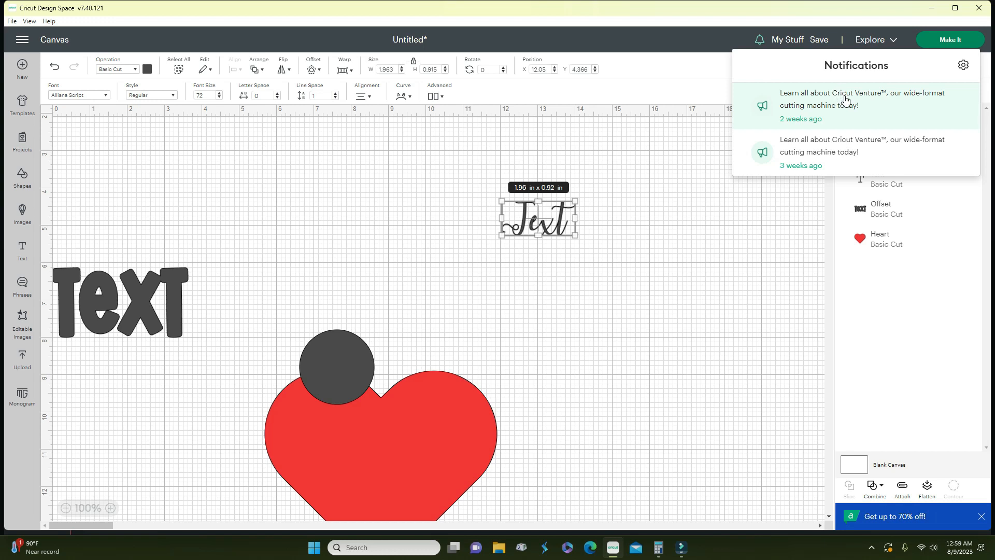
- Review the machine list and keep Cricut Explore Family selected
click(749, 192)
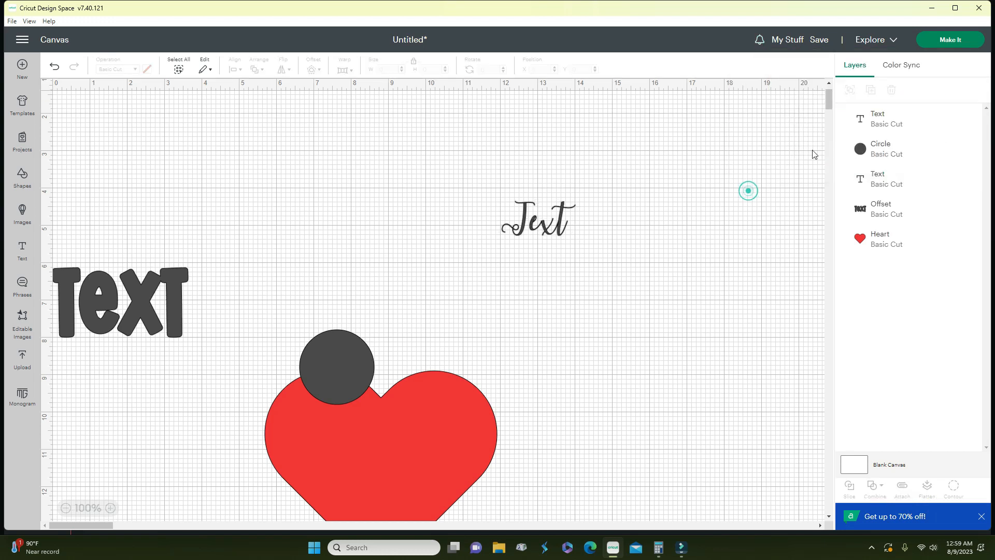
click(876, 40)
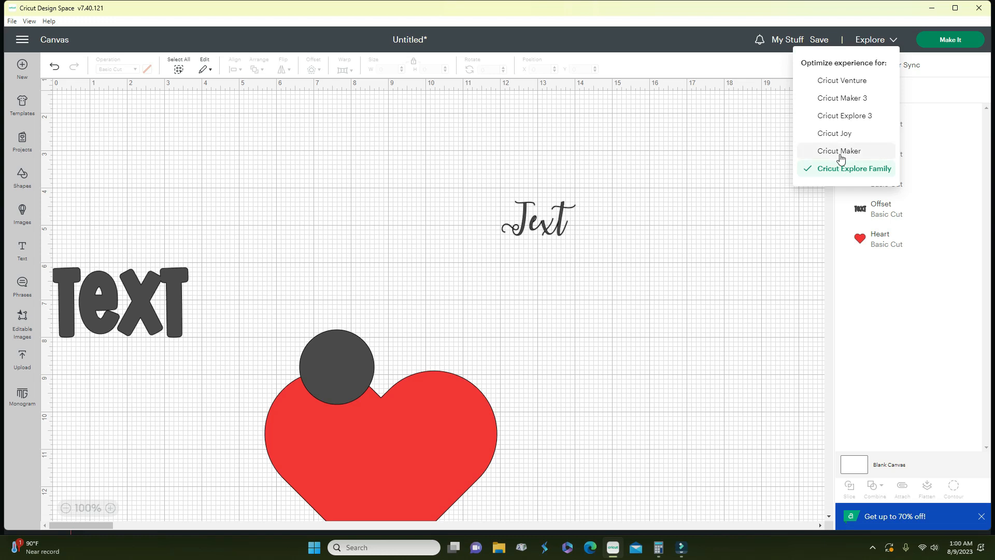
click(726, 219)
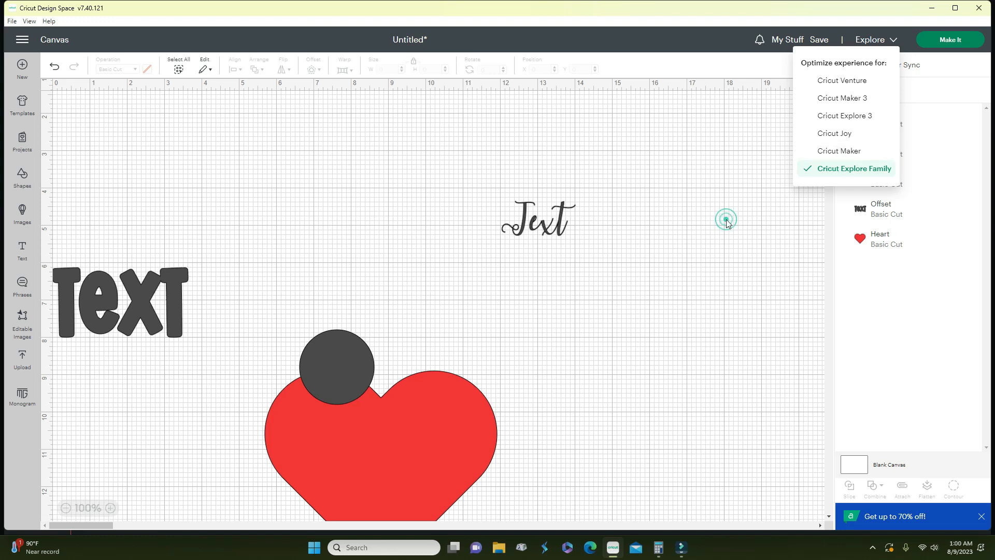
click(818, 41)
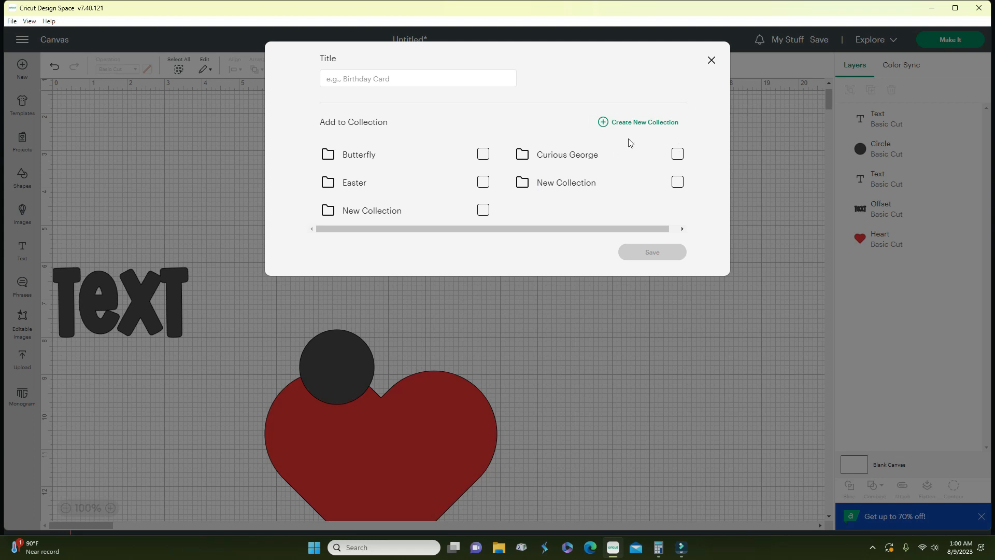
click(713, 60)
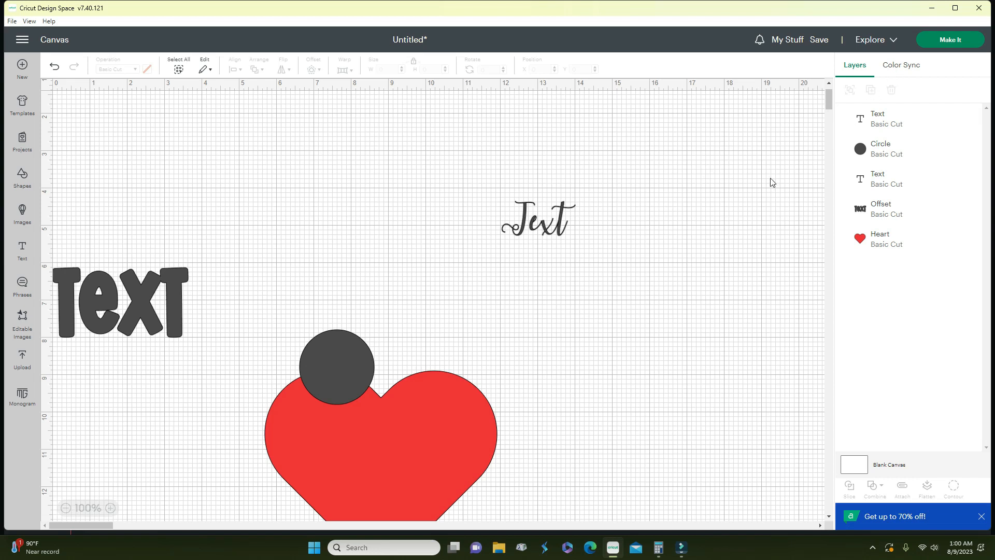
- Move the heart aside and centre the dark circle on it
click(540, 232)
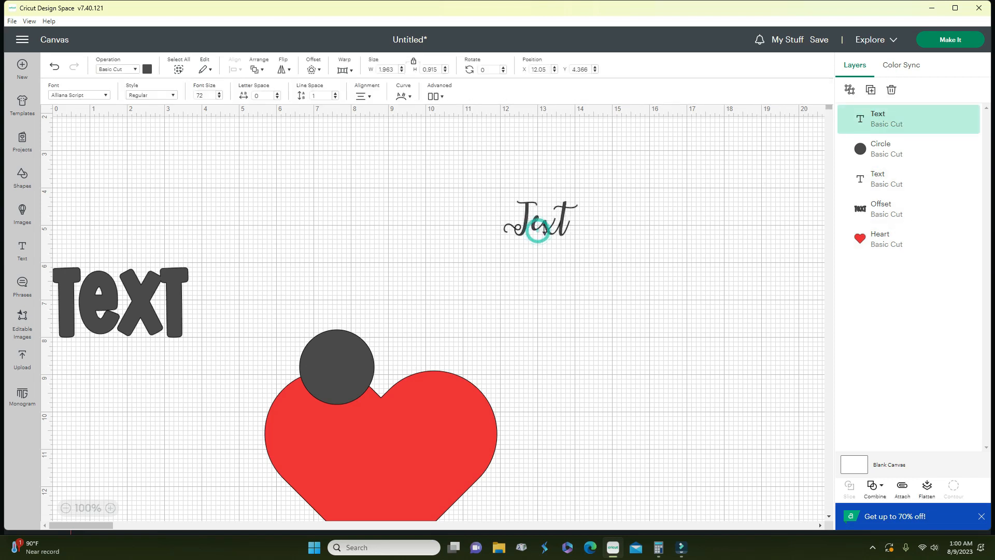
drag(415, 424, 548, 375)
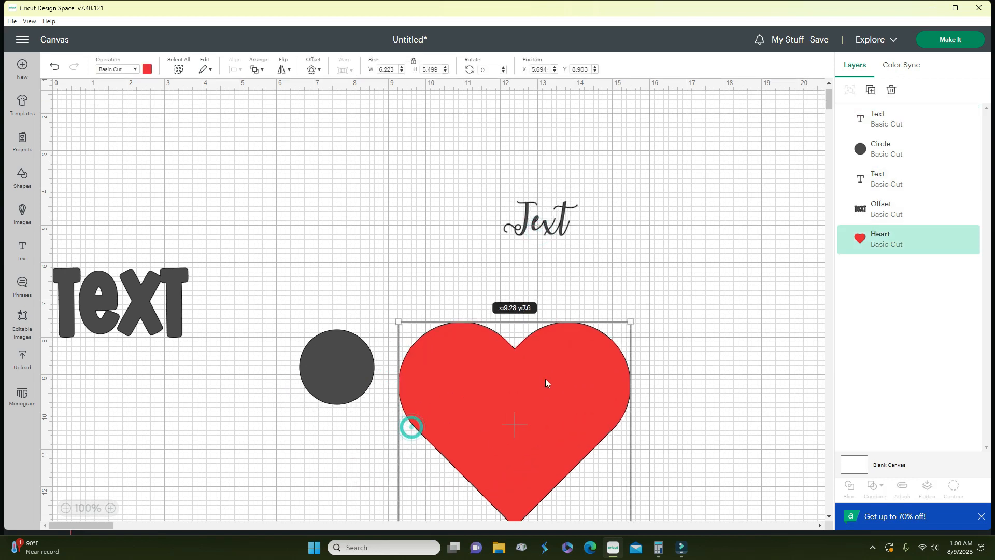
drag(323, 363, 503, 389)
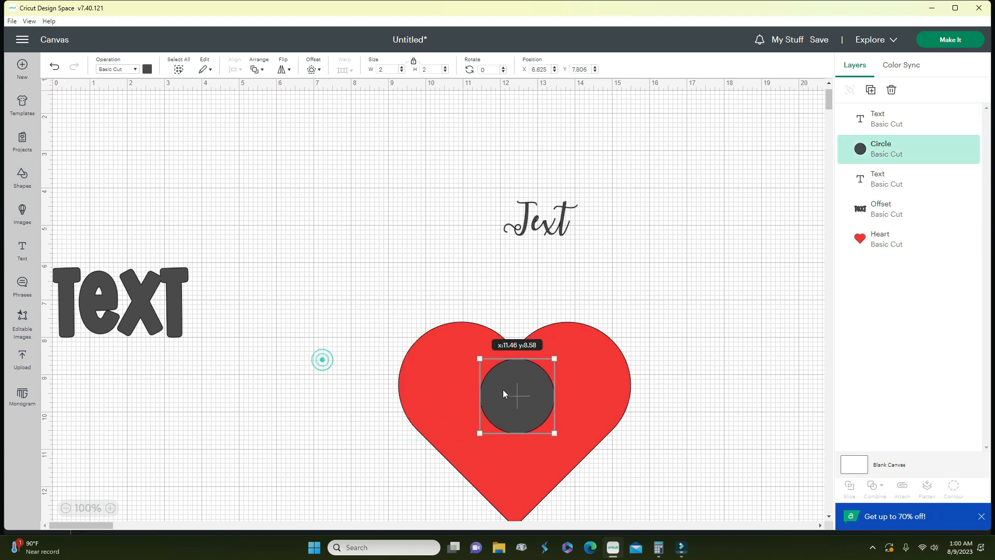
drag(374, 286, 677, 498)
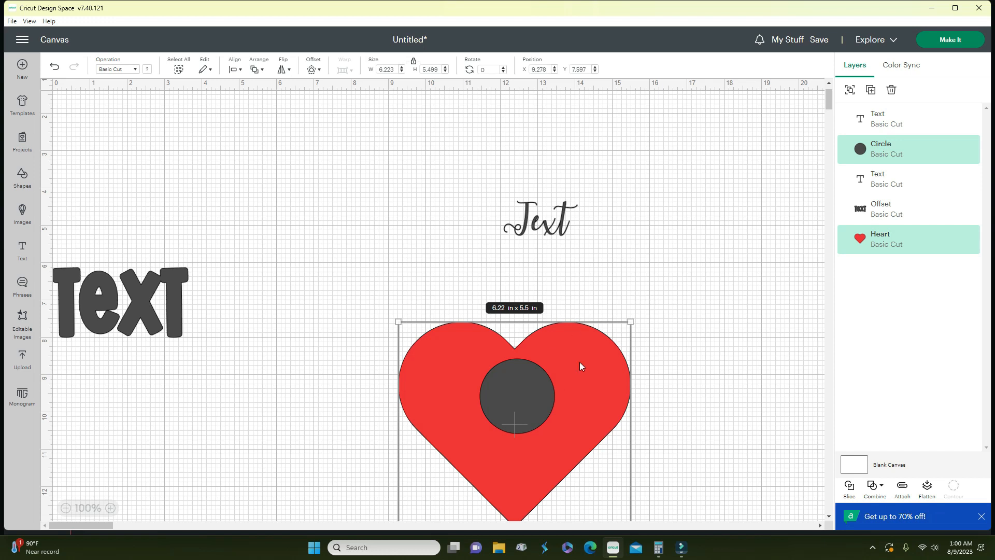
- Duplicate and remove a script Text copy, then delete the large bold TEXT layer
click(537, 222)
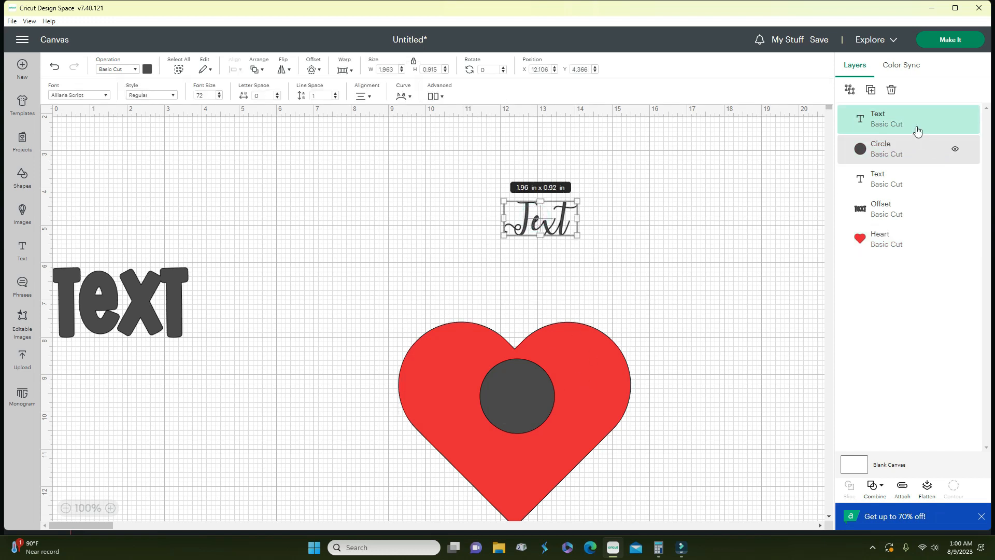
click(852, 93)
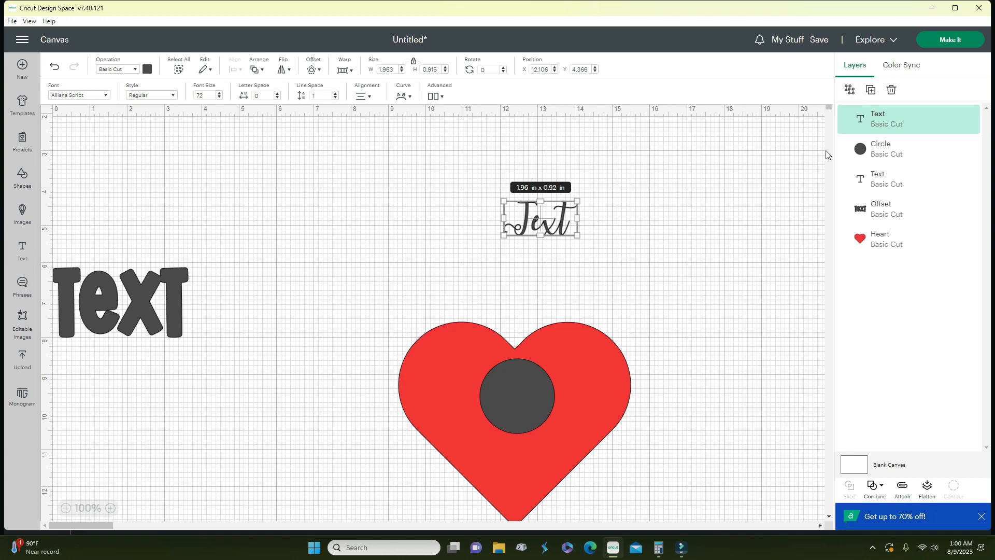
click(871, 91)
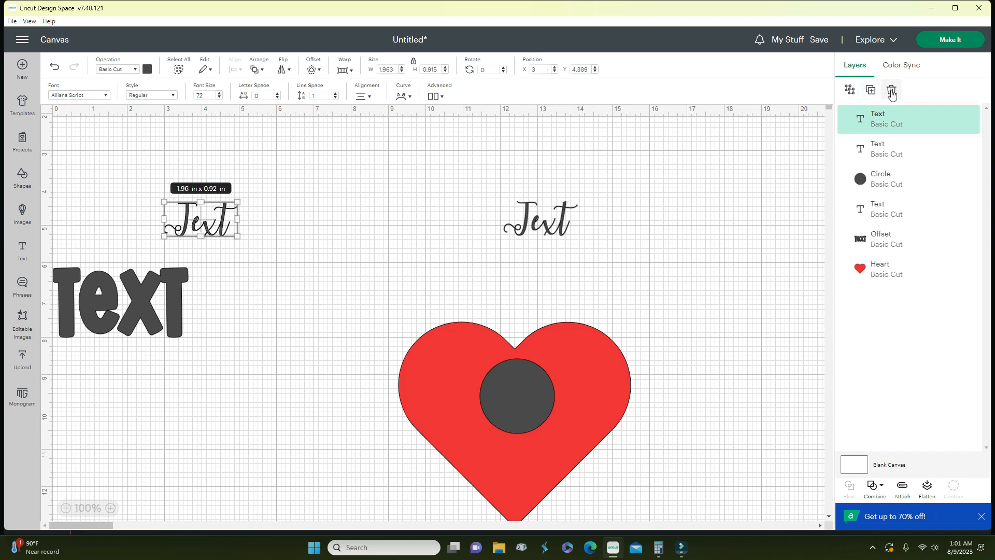
click(891, 91)
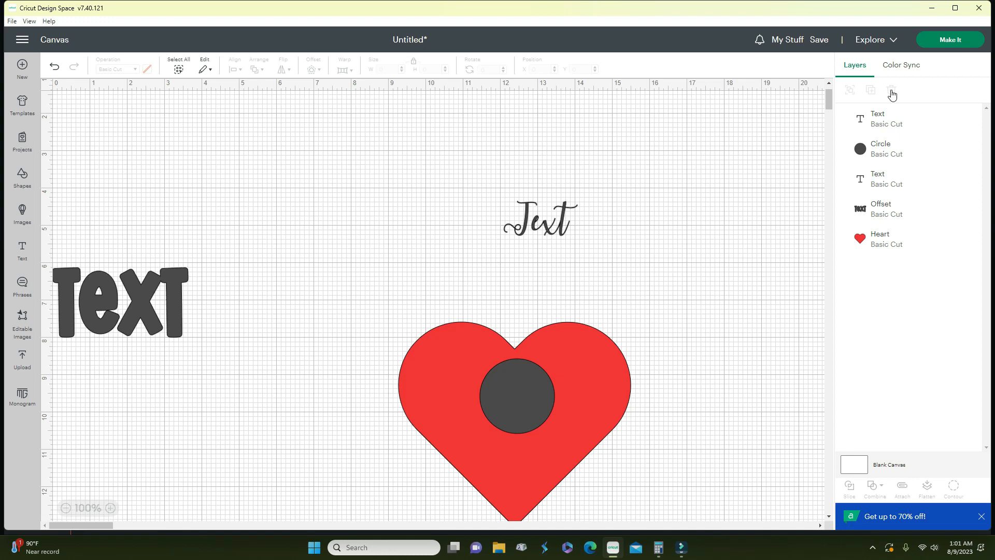
click(878, 127)
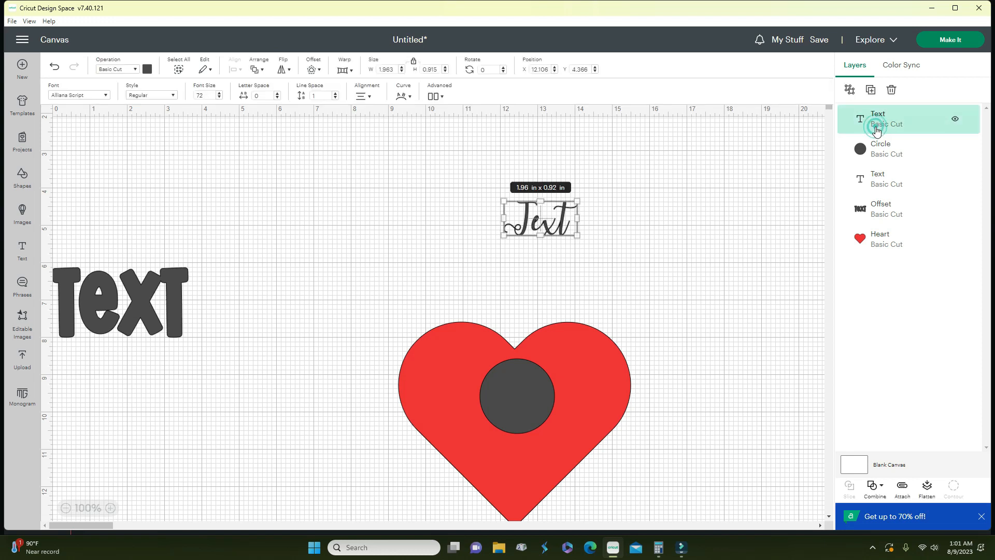
click(880, 155)
click(878, 178)
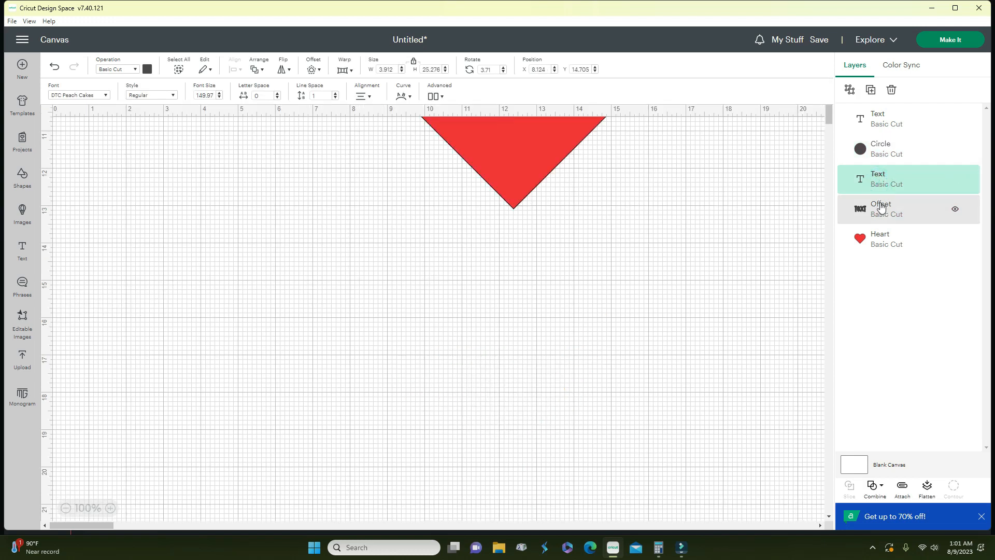
key(Delete)
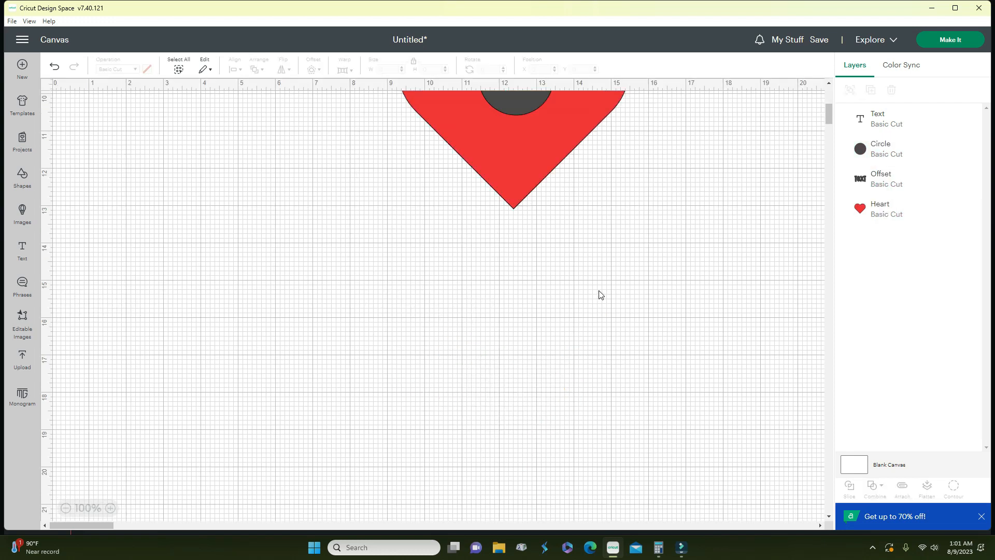
scroll(665, 230, up, 8)
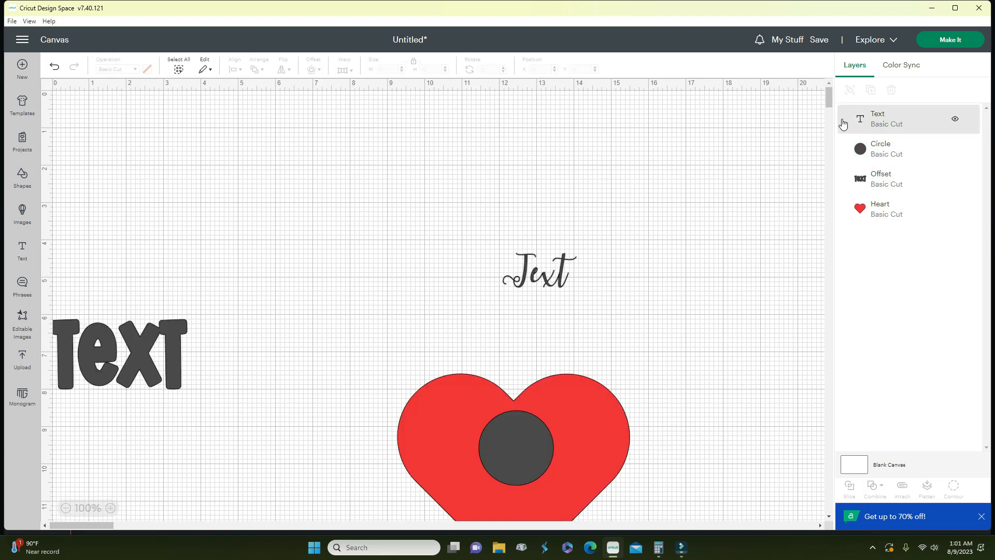
click(863, 122)
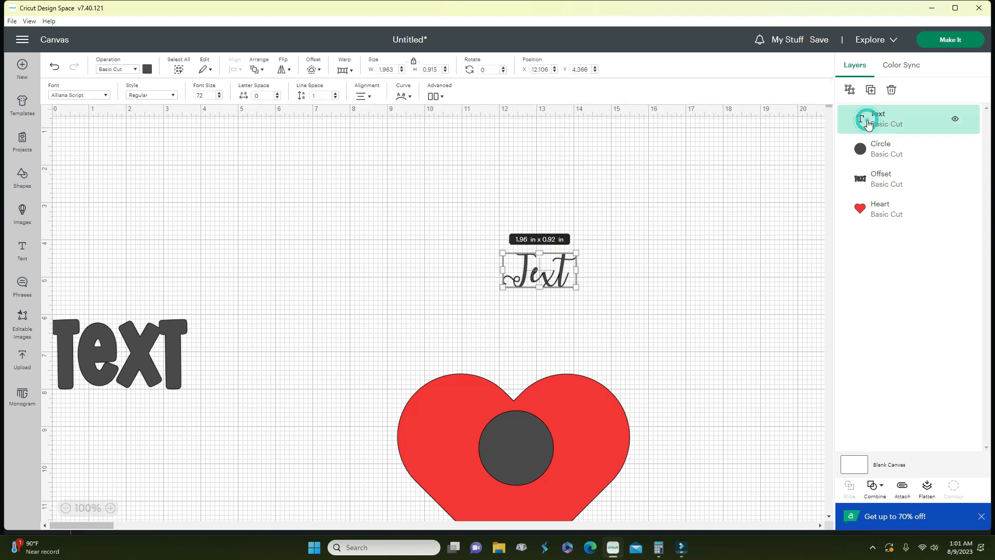
click(870, 156)
click(872, 181)
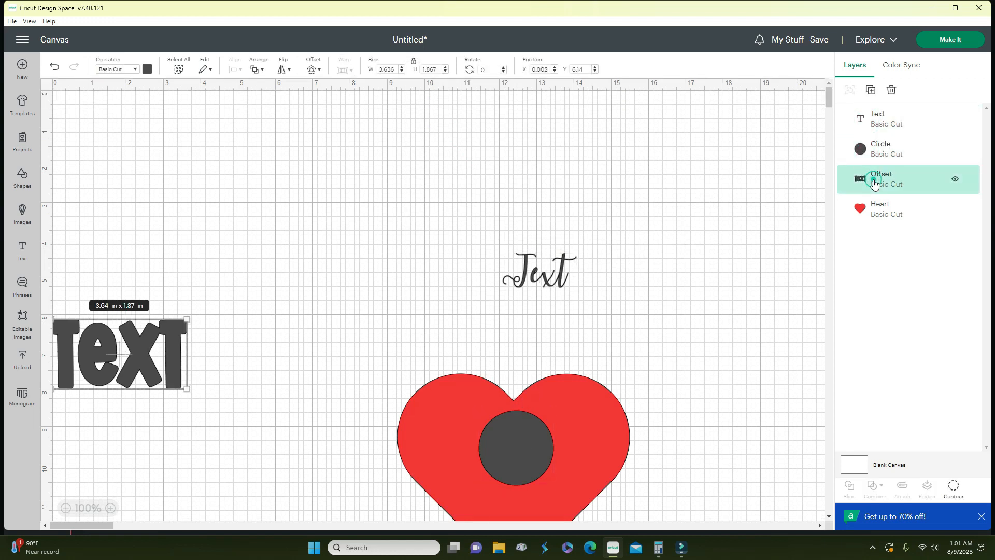
click(956, 180)
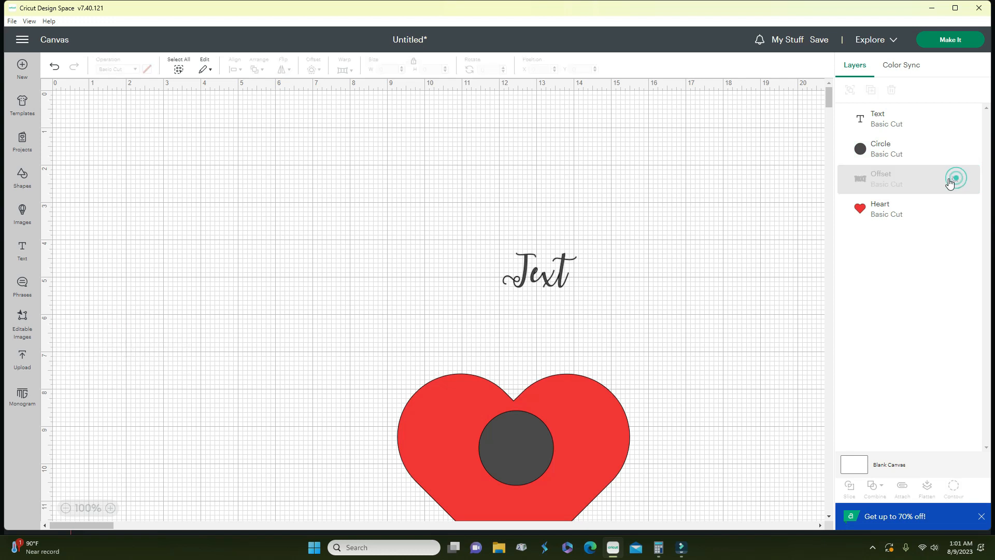
click(956, 180)
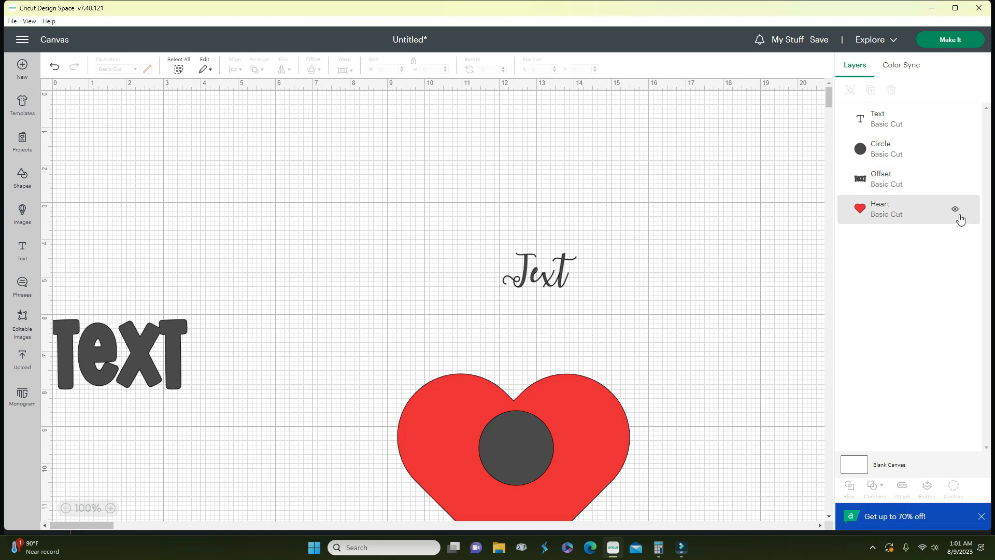
click(955, 207)
click(955, 207)
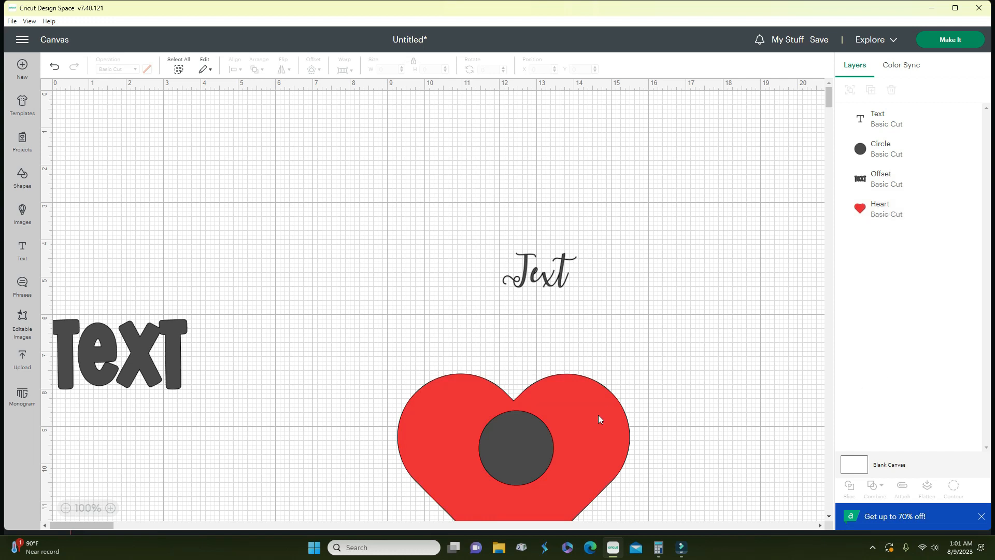
- Move the script Text left of the heart, raise the heart, and centre the circle on it
click(592, 428)
drag(486, 216, 655, 312)
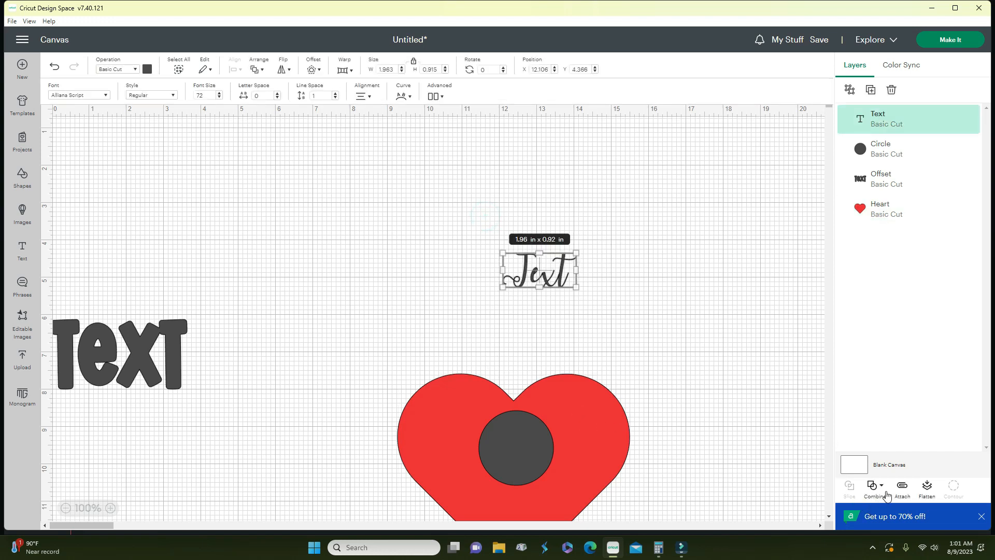
click(676, 342)
drag(357, 348, 682, 501)
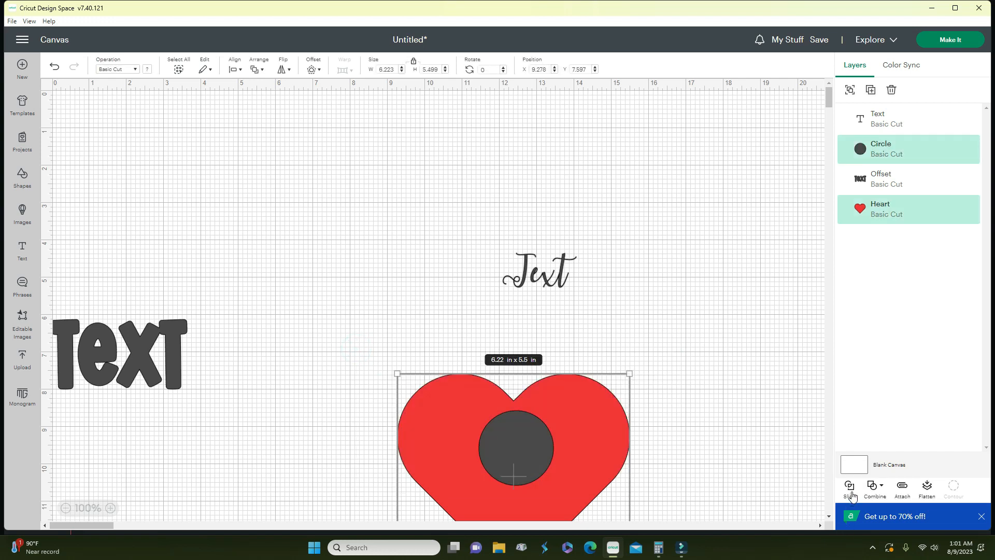
drag(539, 276, 271, 292)
drag(580, 421, 572, 260)
drag(543, 458, 527, 325)
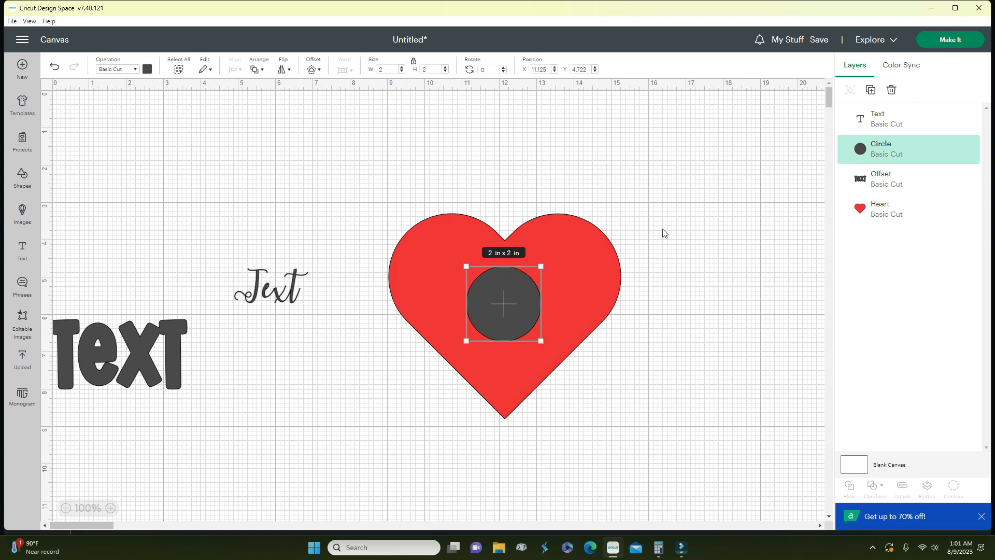
- Slice the circle out of the heart, then drag the dark circle piece off and back
drag(378, 162, 639, 364)
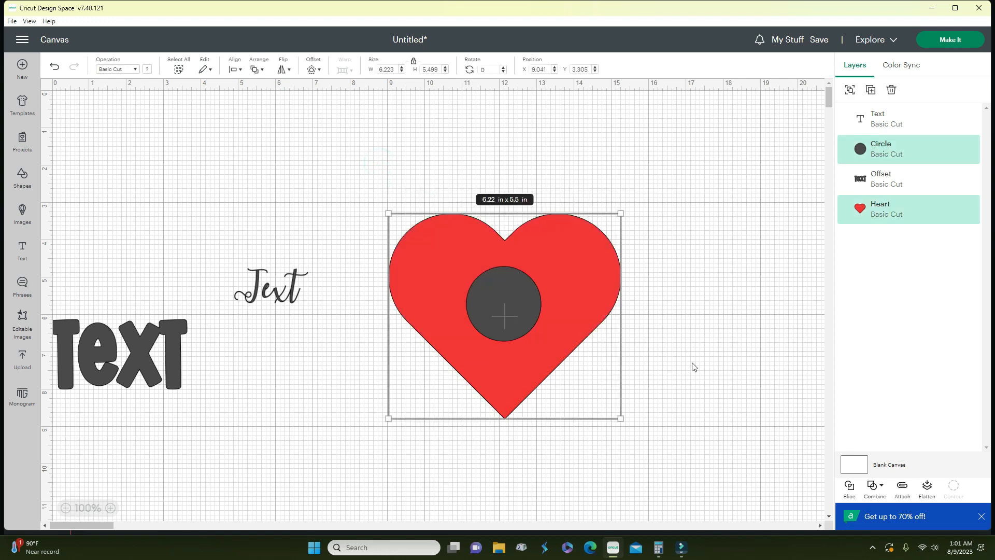
click(848, 492)
drag(534, 327, 645, 478)
drag(714, 437, 489, 326)
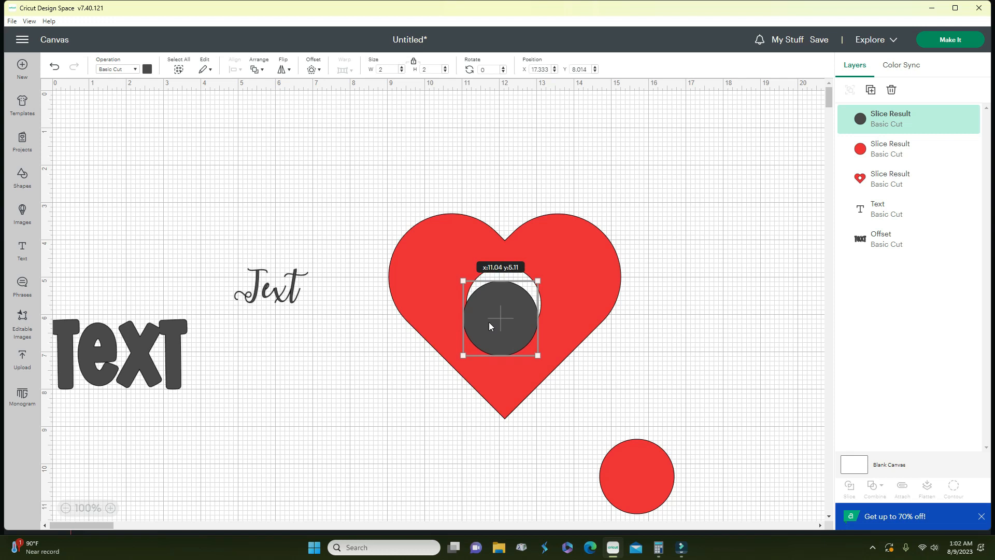
drag(490, 322, 489, 322)
- Undo the slice work and re-centre the 2 × 2 in circle on the heart
click(54, 68)
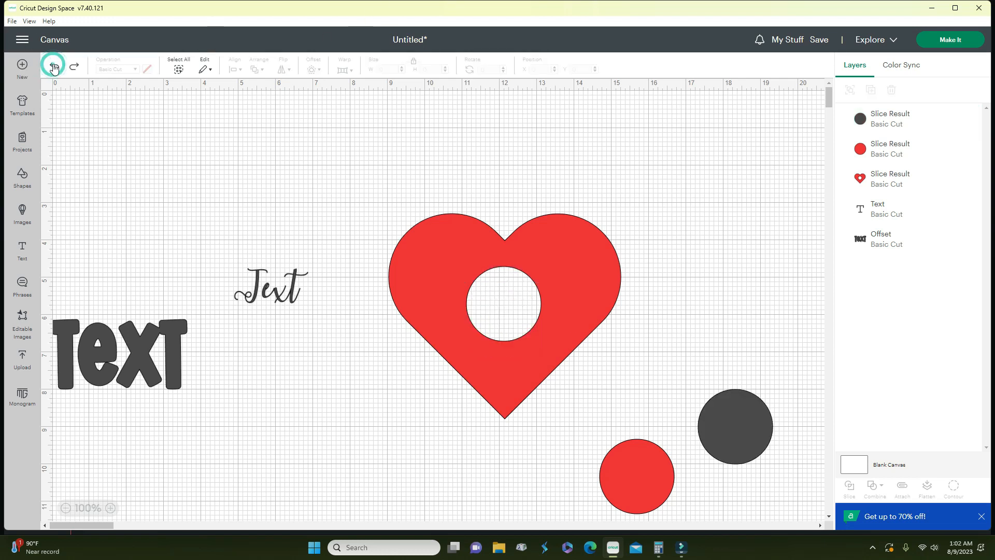
click(55, 67)
click(55, 67)
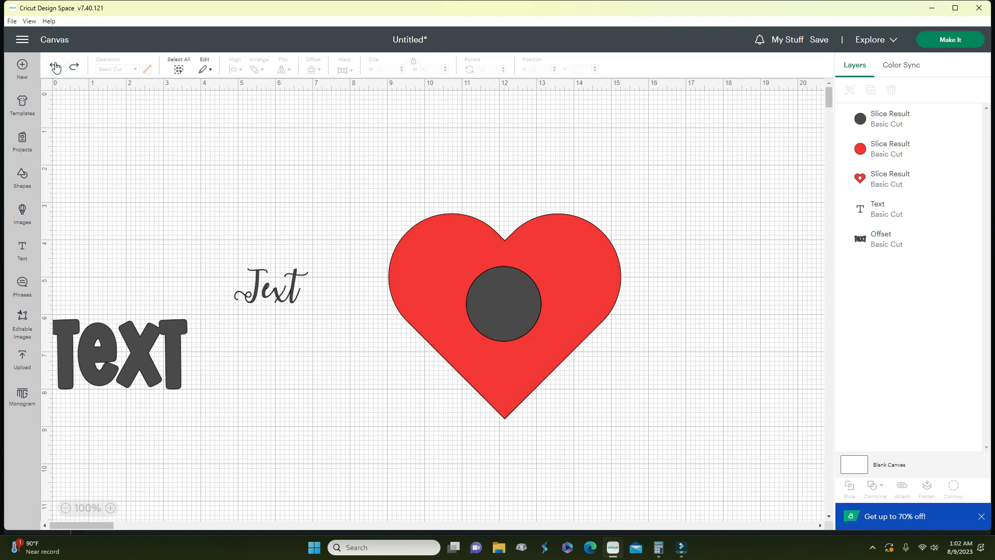
click(55, 67)
click(54, 67)
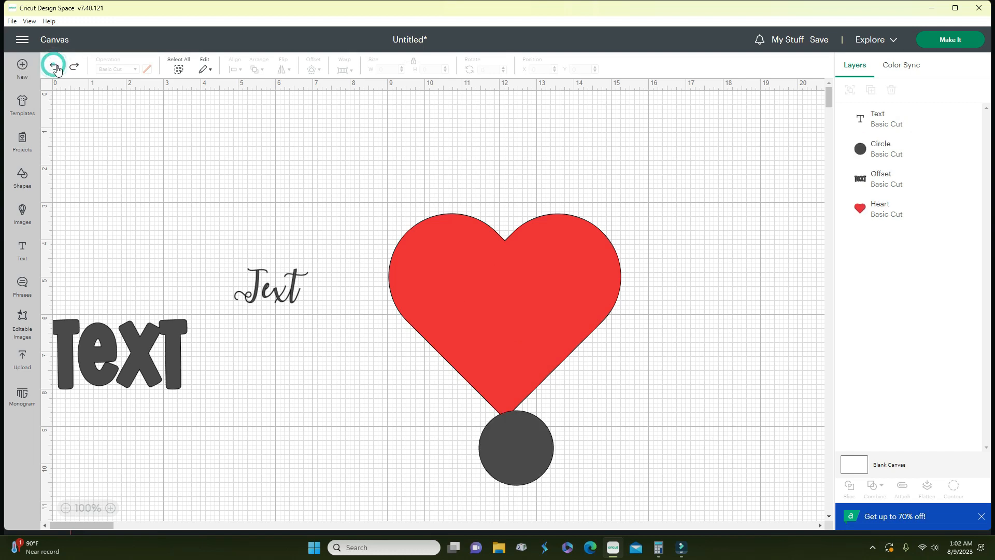
drag(533, 458, 515, 319)
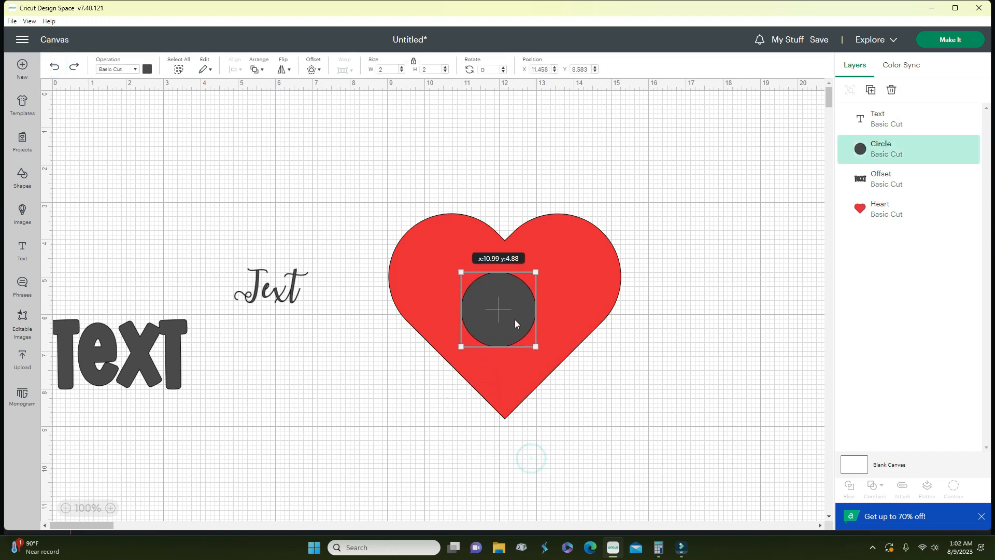
click(395, 180)
- Select the heart and circle and subtract the circle from the heart
drag(529, 407, 667, 437)
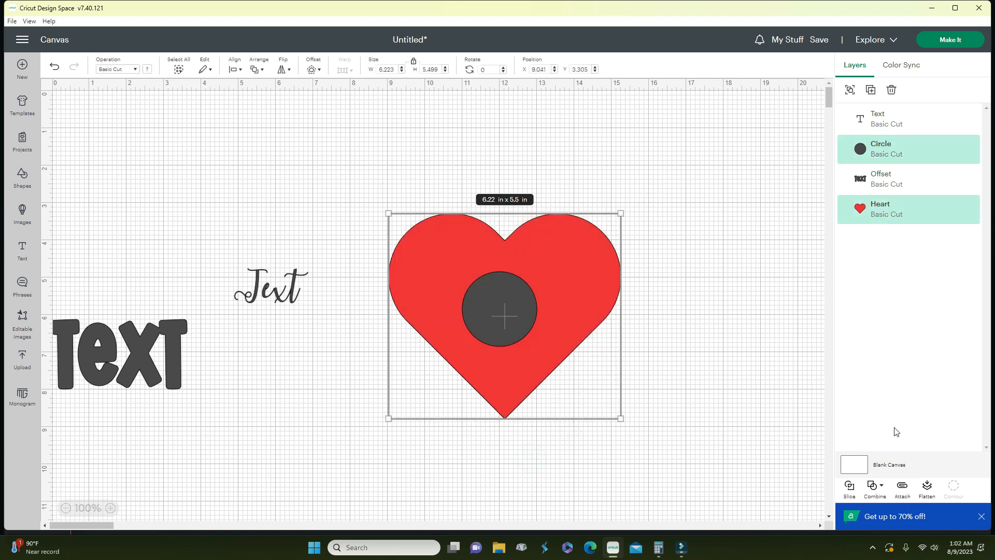
click(882, 489)
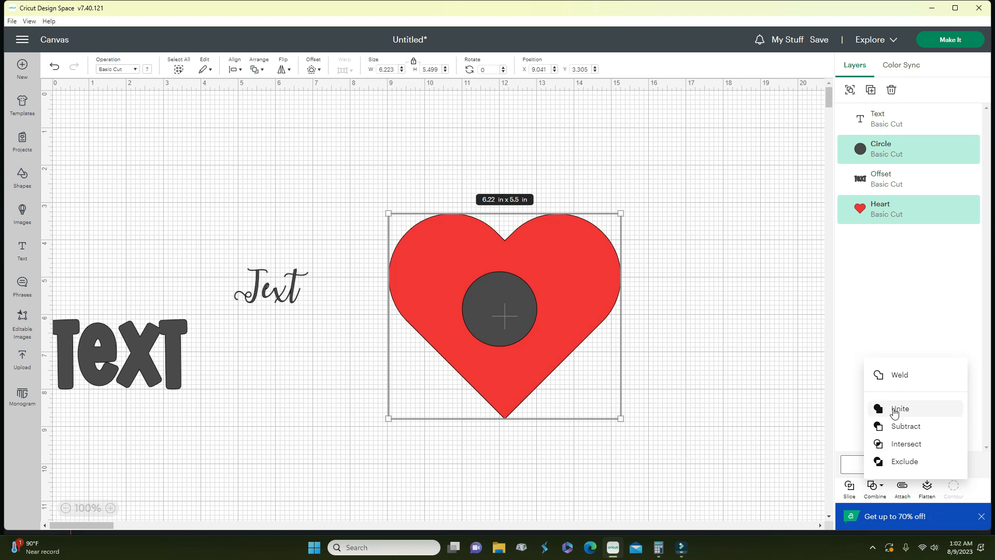
click(898, 428)
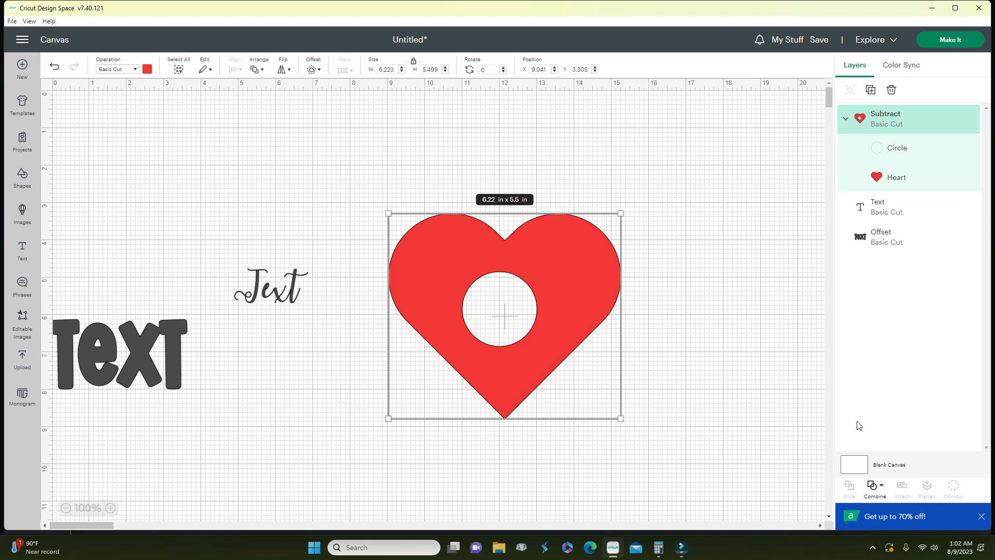
- Undo the Subtract, then unite the circle and heart instead
click(882, 487)
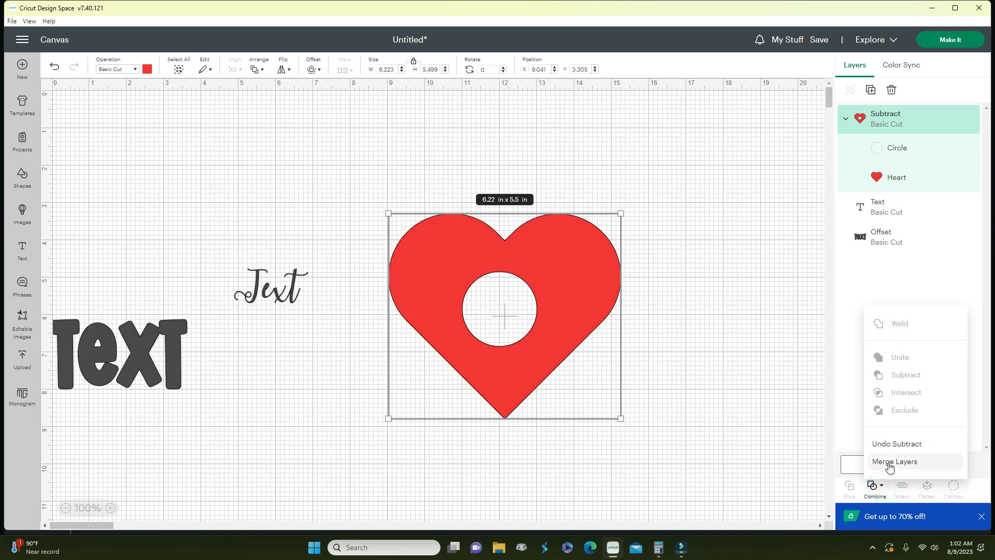
click(890, 445)
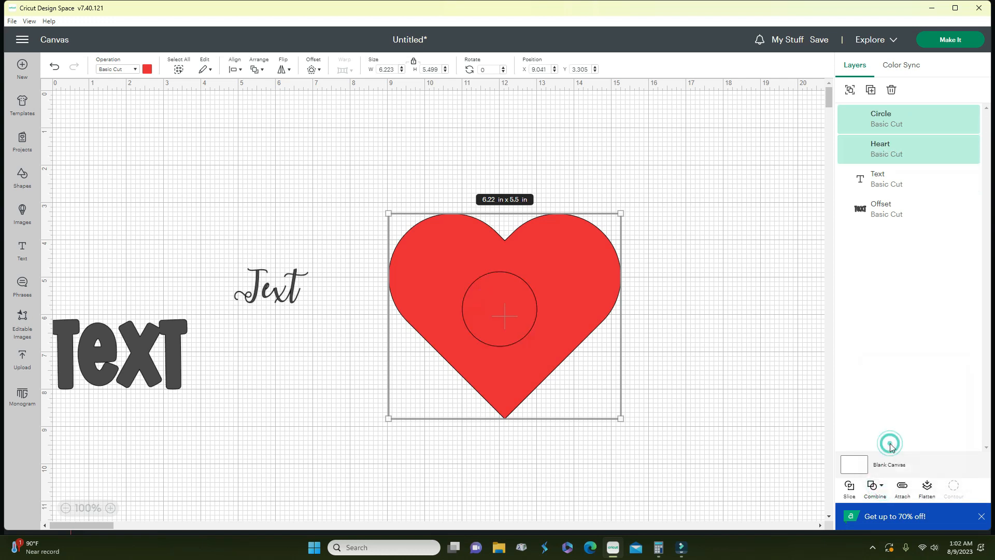
click(882, 486)
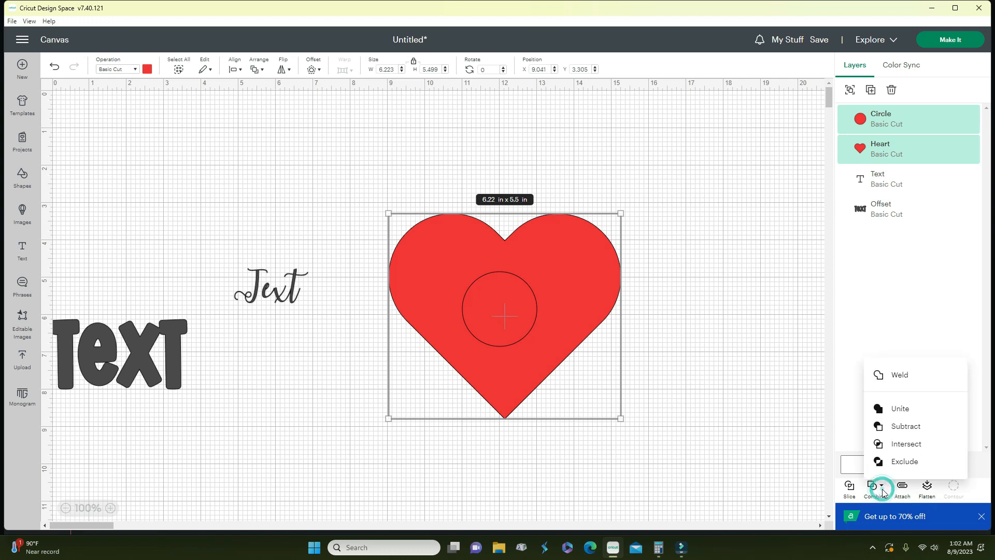
click(899, 409)
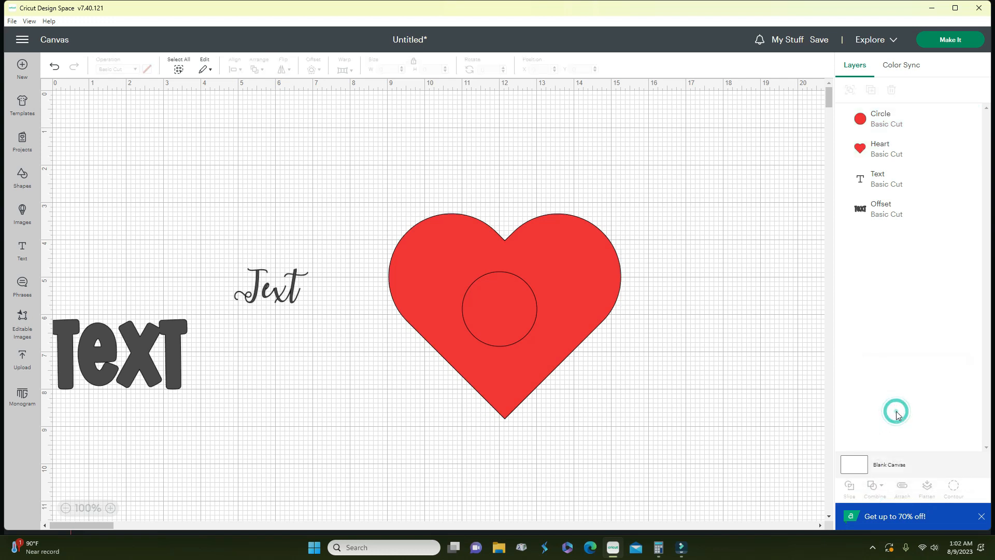
- Move the united heart group around and select its circle layer
drag(536, 329, 535, 351)
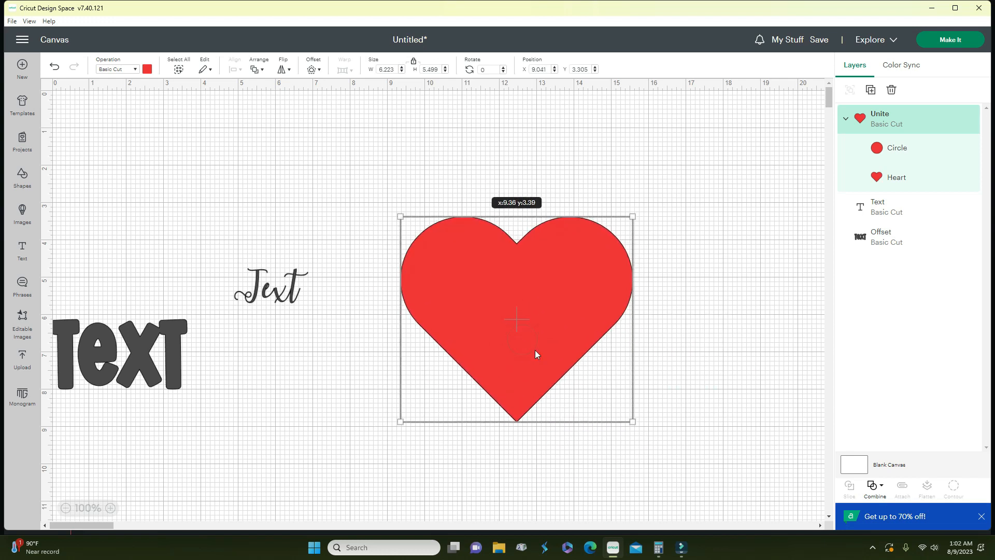
click(898, 150)
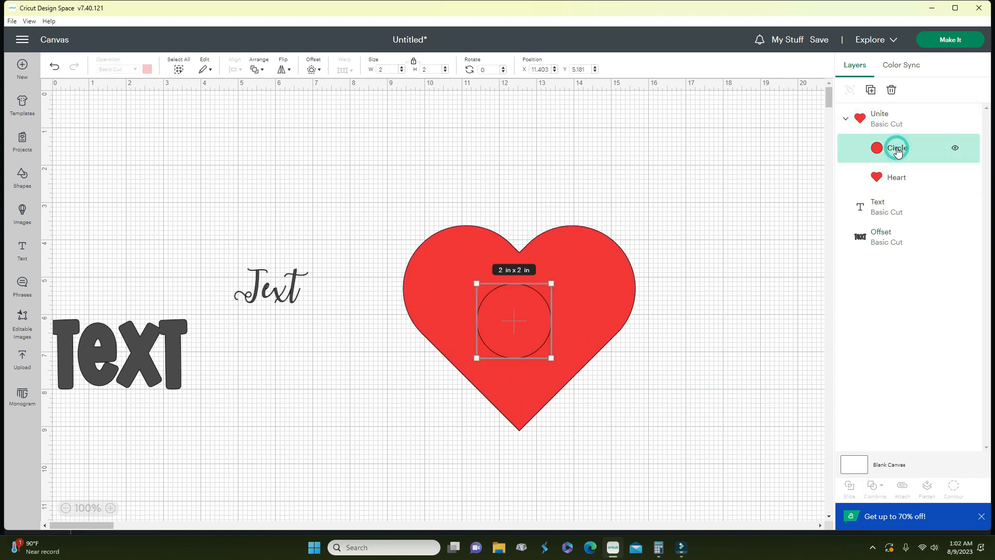
drag(590, 291, 611, 325)
click(714, 365)
click(601, 293)
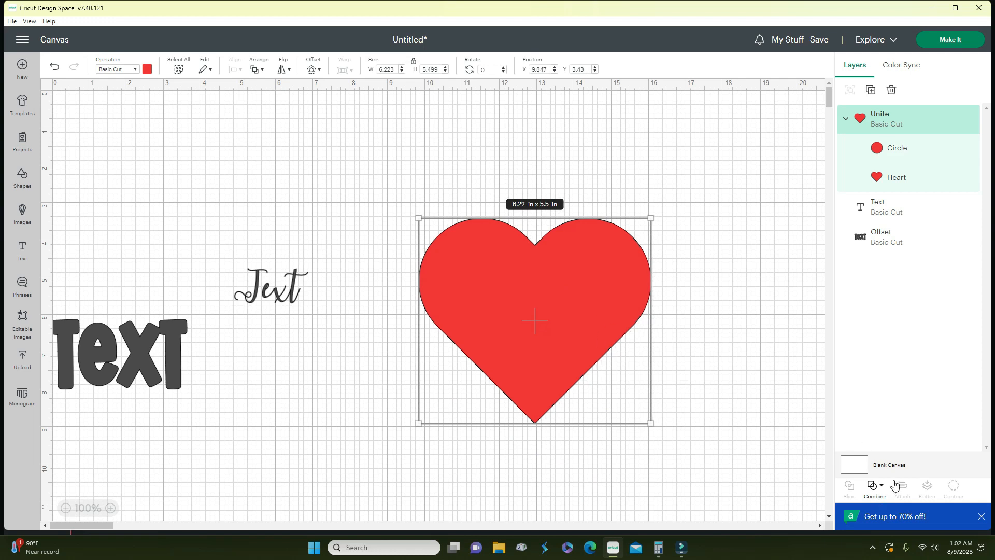
- Undo Unite so the red Circle and Heart are separate layers again
click(877, 487)
click(889, 445)
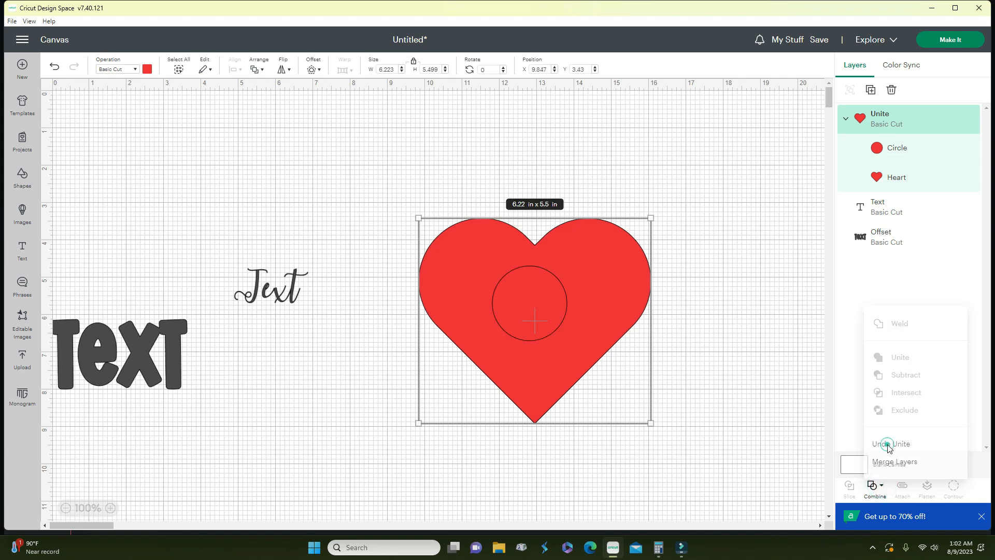
click(879, 482)
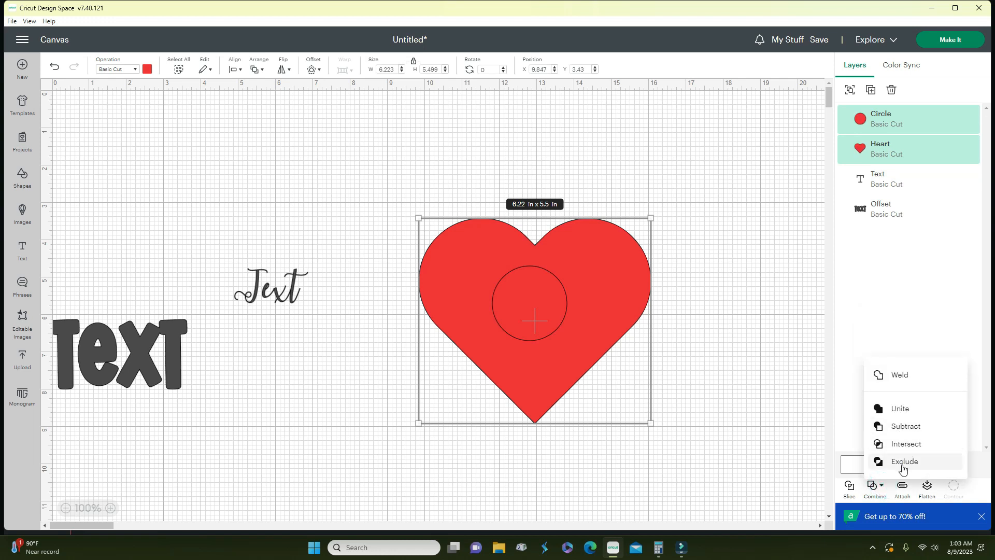
- Exclude the circle from the heart, hiding and showing the Circle layer to check the hole
click(902, 466)
drag(643, 314, 586, 275)
drag(727, 365, 486, 200)
click(878, 151)
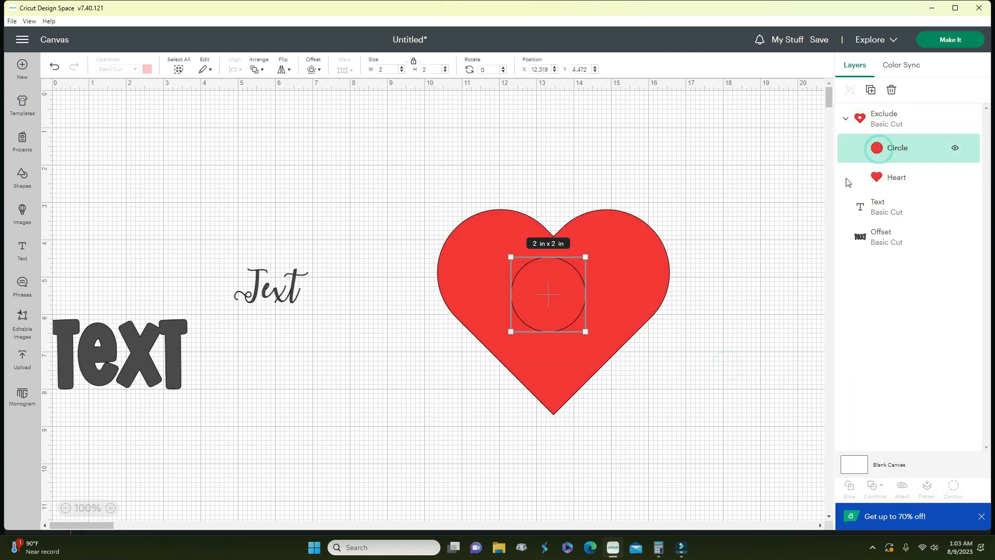
click(738, 277)
click(885, 150)
click(955, 149)
drag(608, 352, 598, 320)
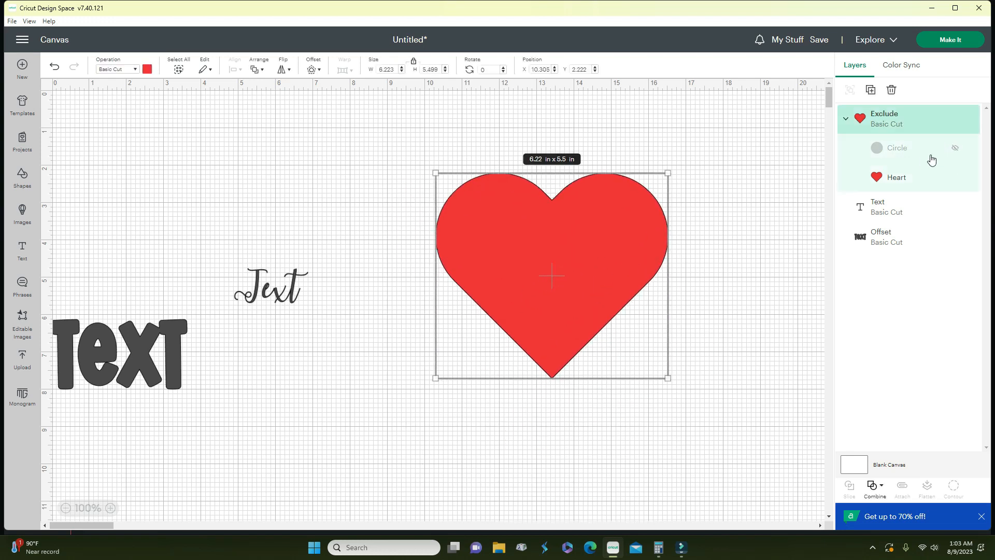
click(957, 151)
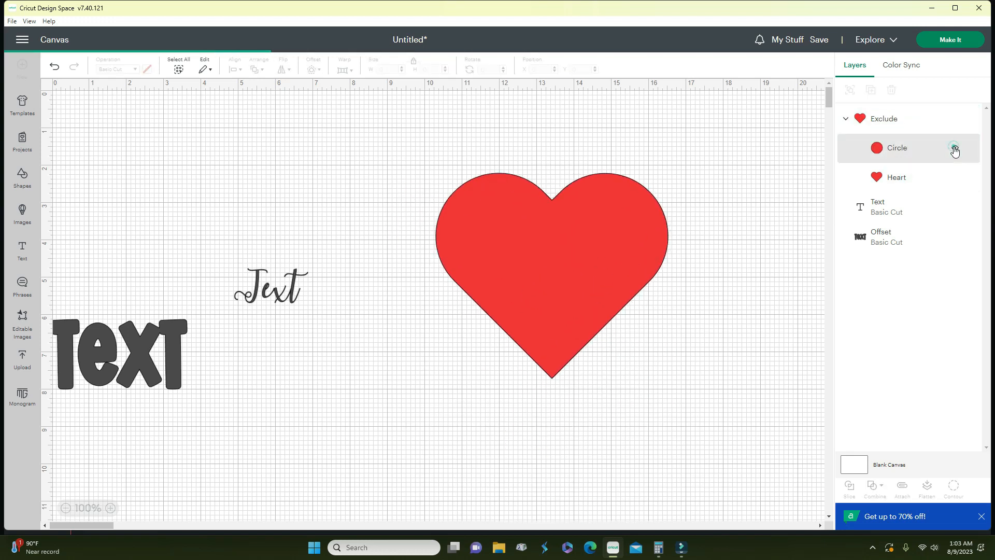
drag(599, 245, 561, 301)
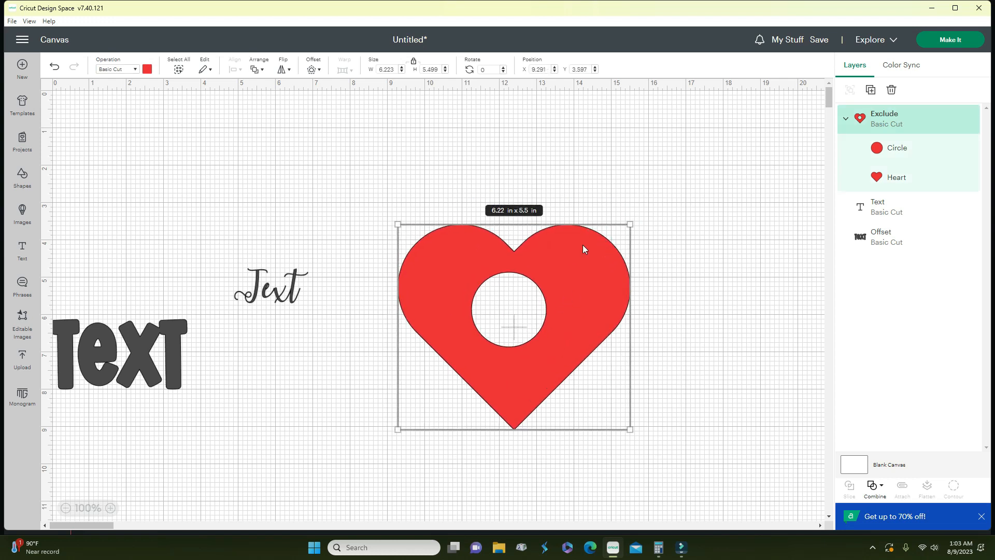
- Undo Exclude, nudge the heart to X 9.18, Y 3.722, and select both shapes
click(875, 485)
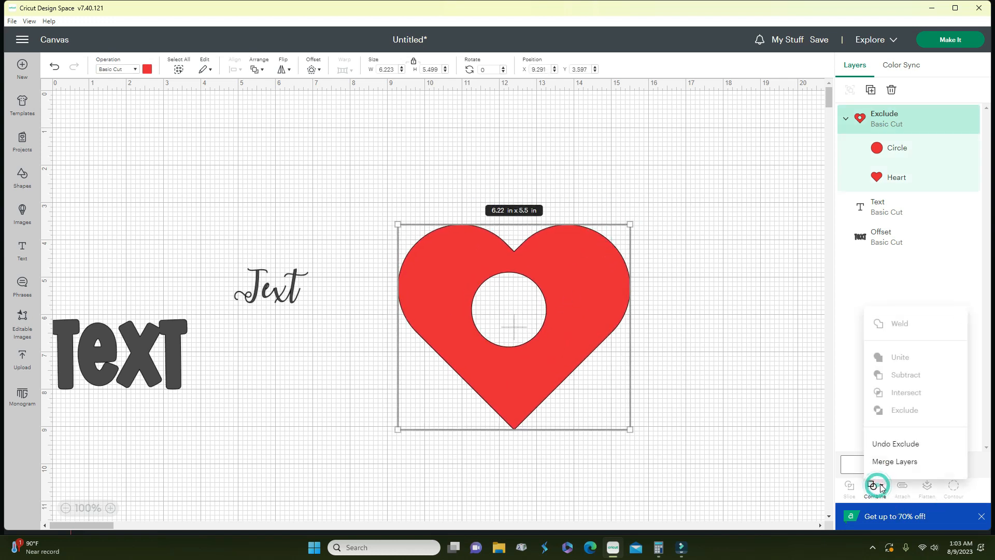
click(896, 444)
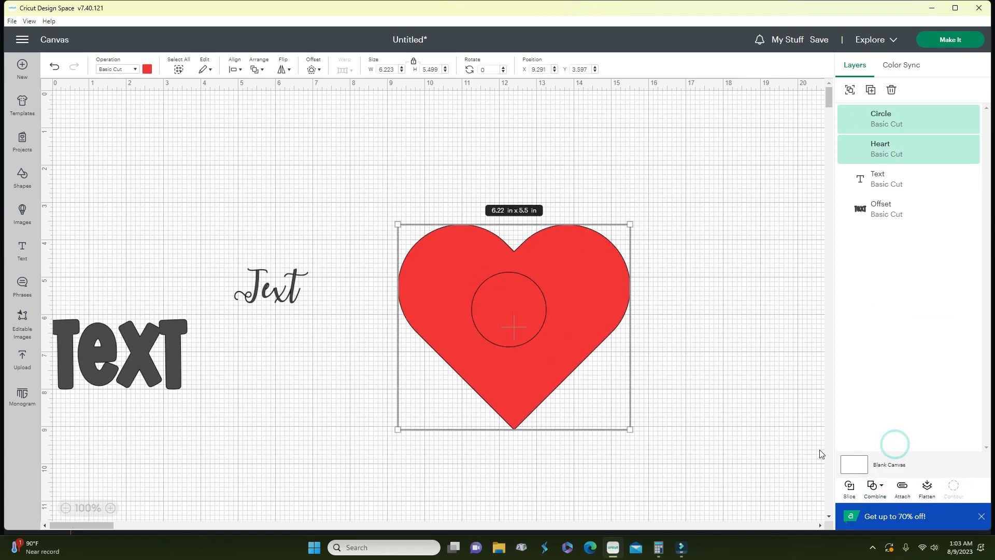
click(656, 397)
mouse_move(577, 311)
mouse_down()
mouse_move(572, 347)
mouse_move(571, 316)
mouse_up()
drag(714, 426, 466, 322)
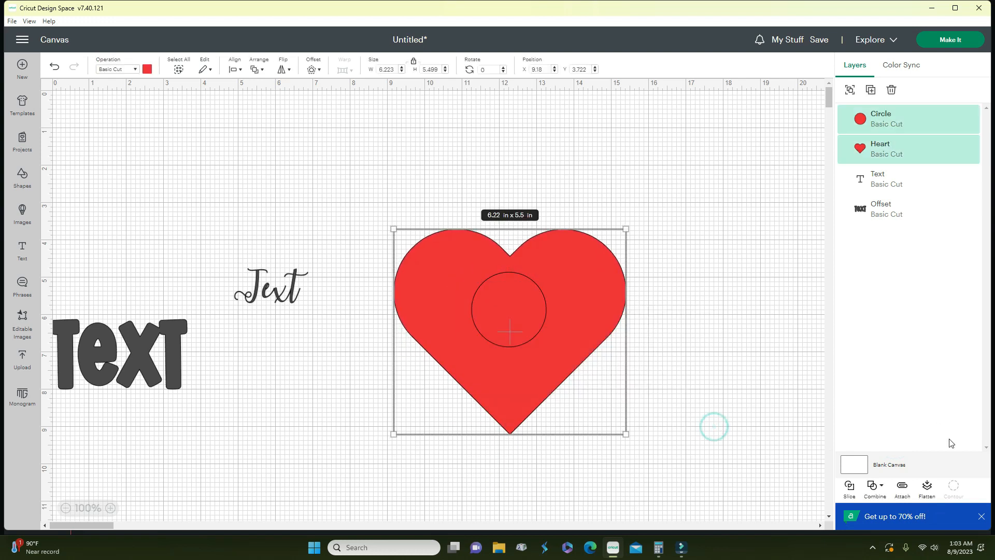
- Weld the circle and heart, undo it, and place the heart at X 9.139, Y 3.347
click(882, 486)
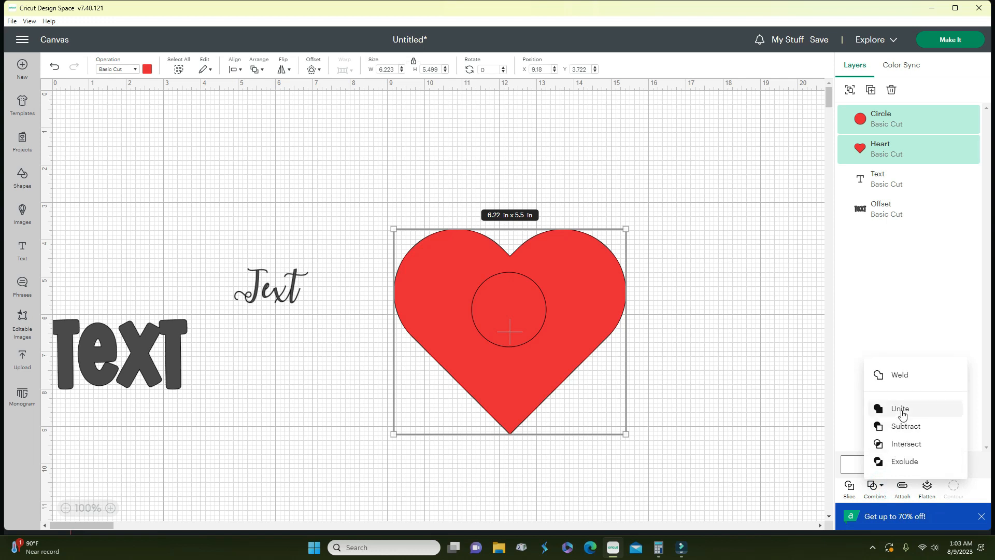
click(901, 381)
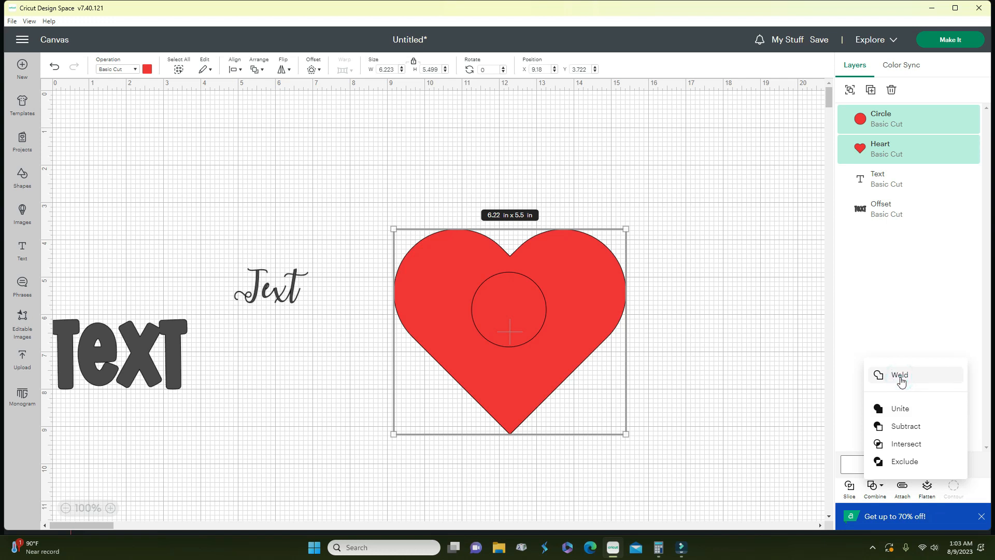
drag(584, 361, 619, 386)
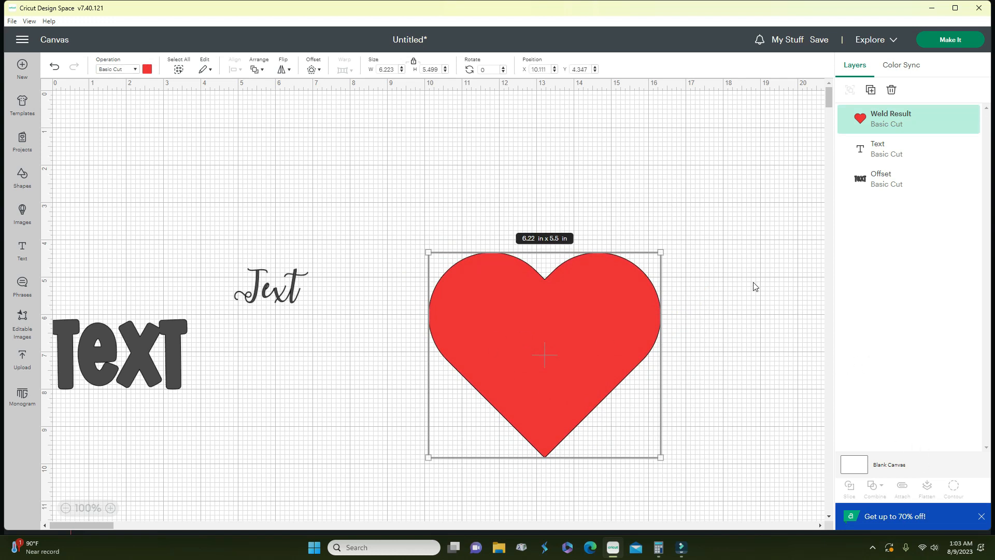
click(54, 67)
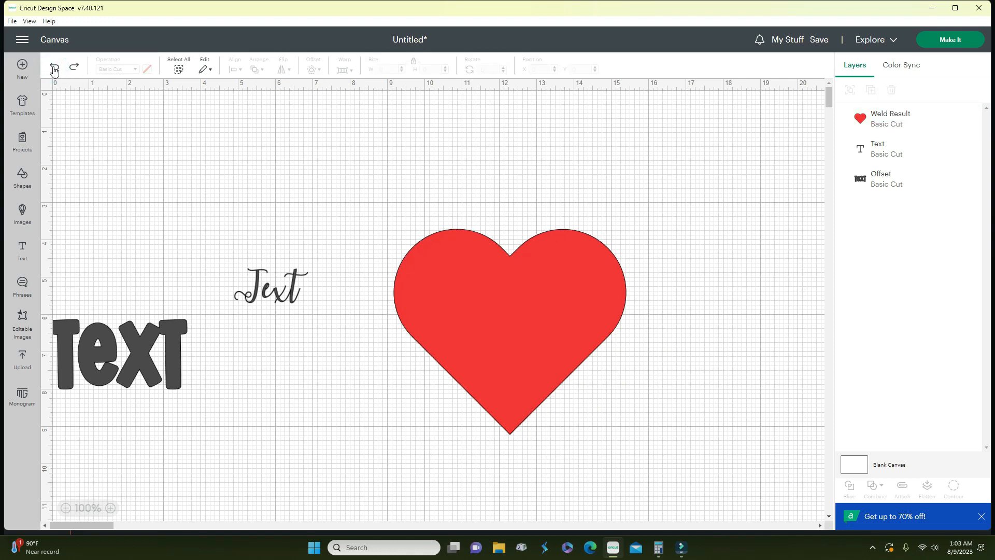
click(54, 67)
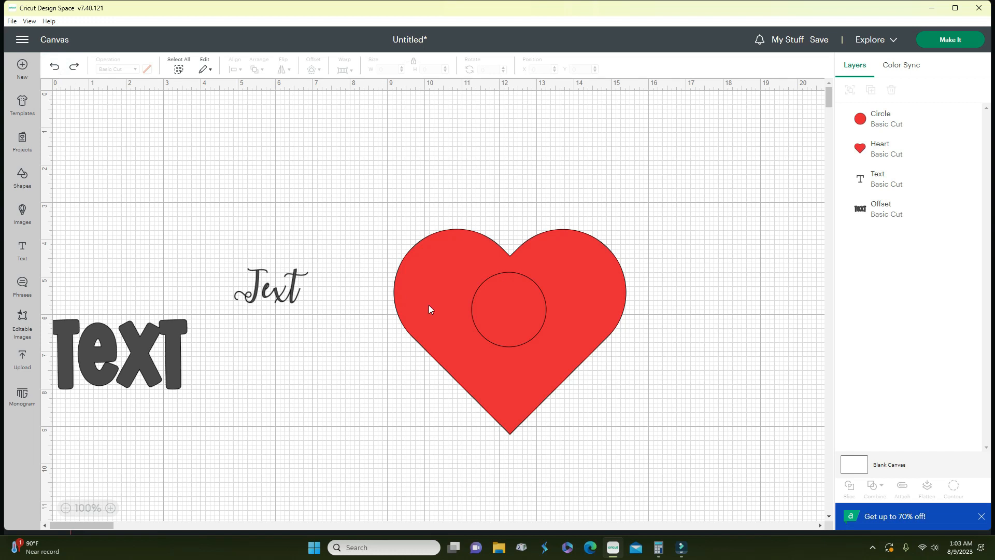
mouse_move(575, 297)
mouse_down()
mouse_move(607, 379)
mouse_move(574, 278)
mouse_up()
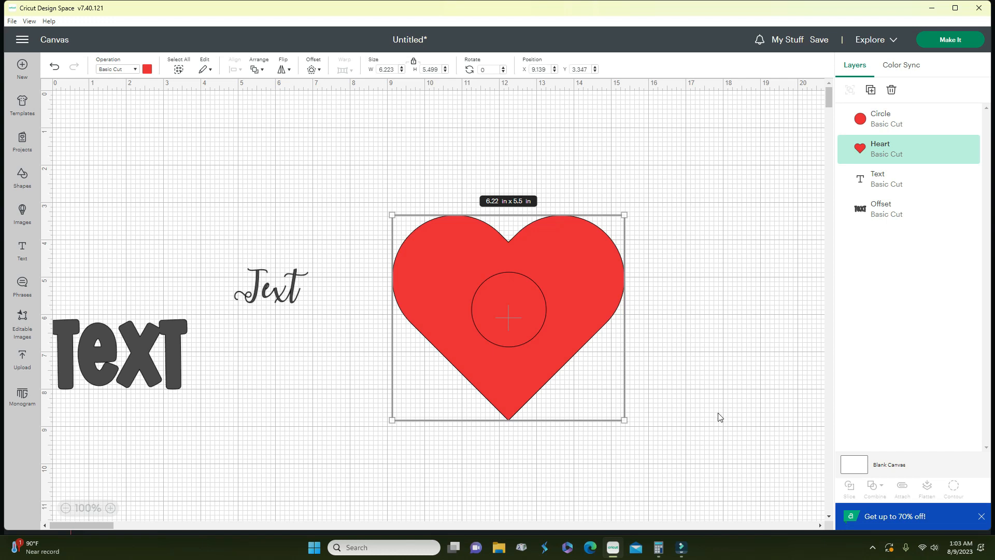
- Delete the heart and the circle
drag(686, 436, 390, 217)
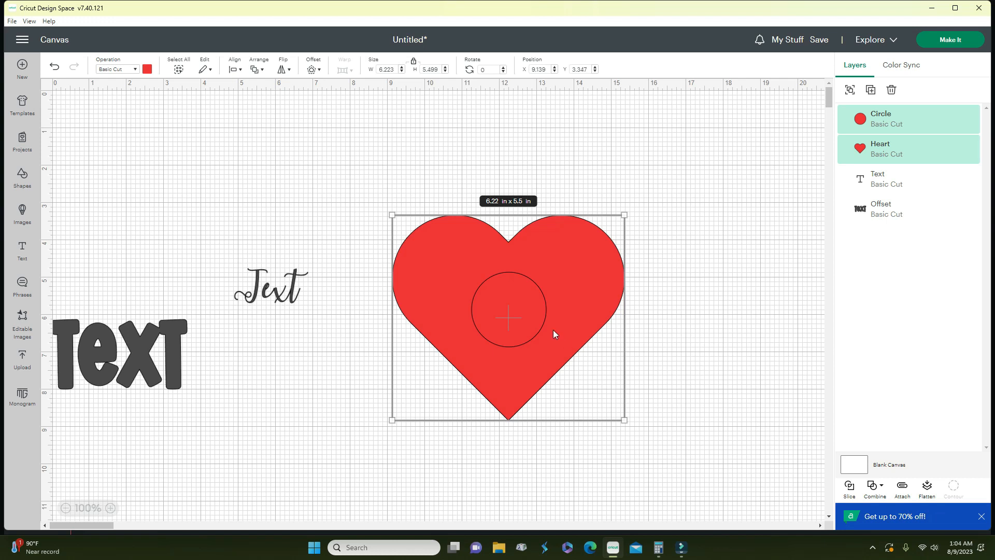
drag(501, 316, 464, 409)
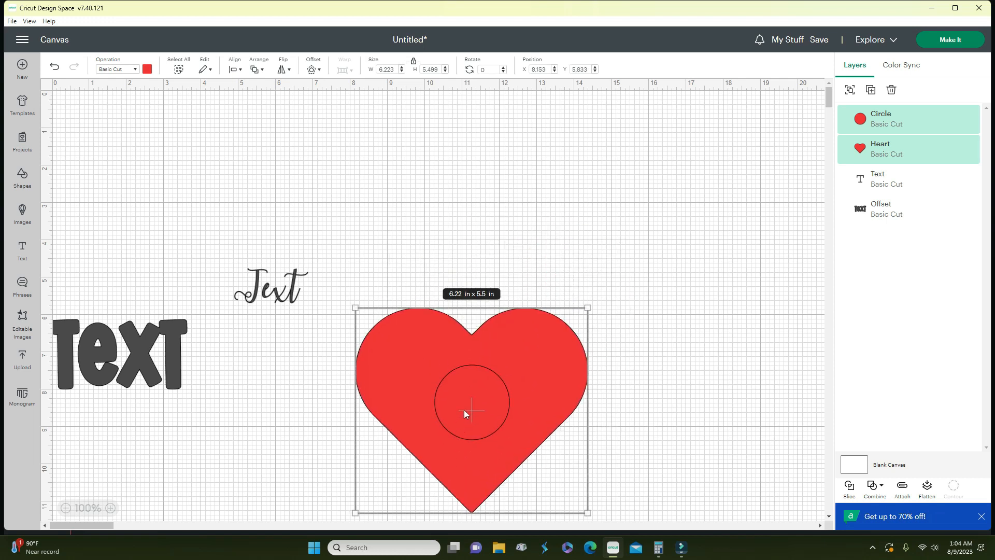
key(Delete)
- Ungroup and regroup the four script letters, then enlarge them to 6.81 × 2.79 in
click(290, 294)
drag(291, 295, 509, 319)
click(852, 92)
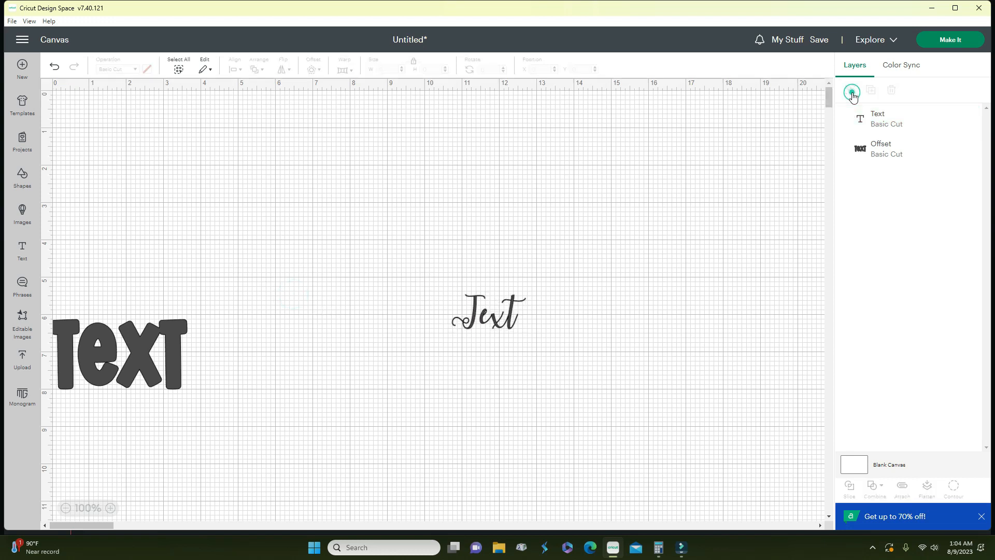
click(677, 253)
drag(596, 349, 413, 269)
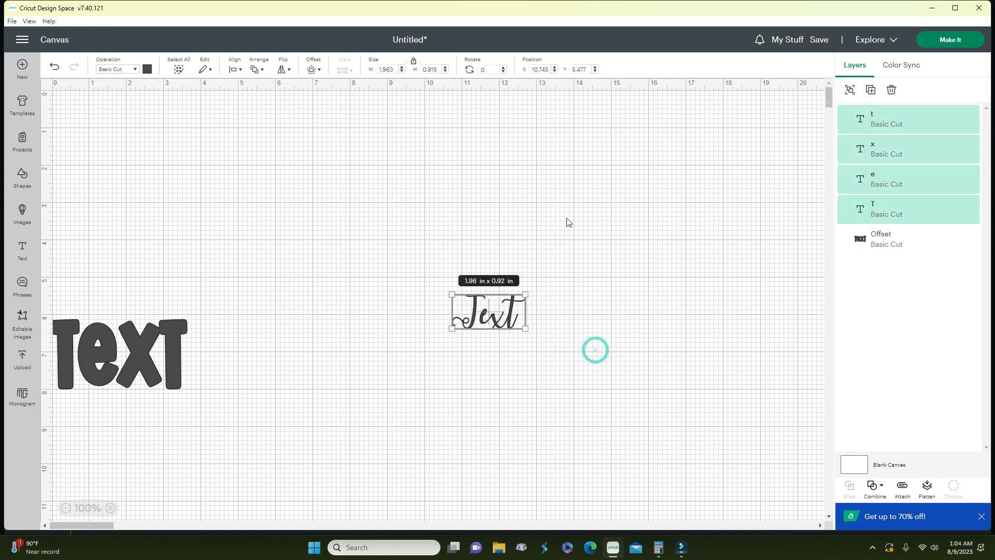
click(850, 90)
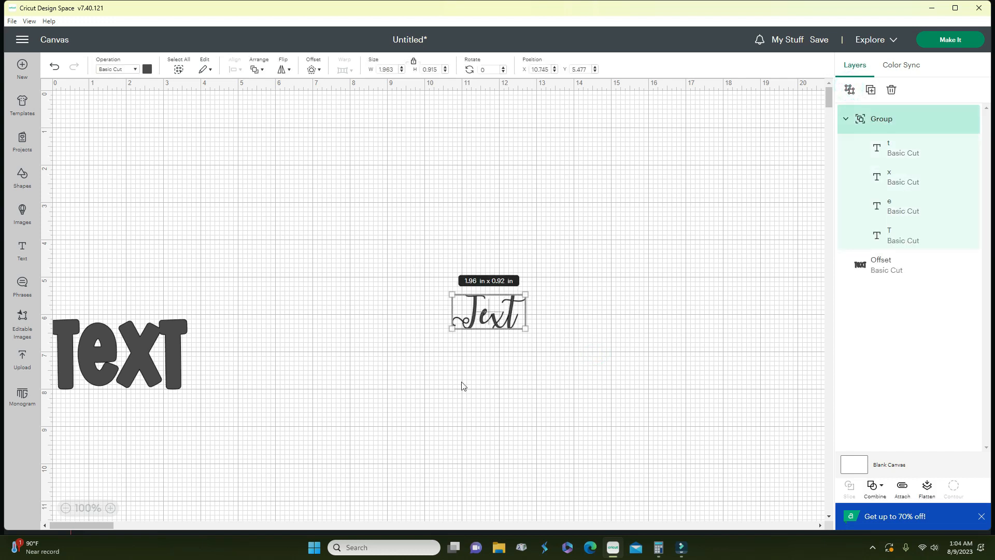
click(480, 299)
click(635, 317)
click(516, 323)
drag(563, 363, 707, 402)
drag(527, 333, 558, 326)
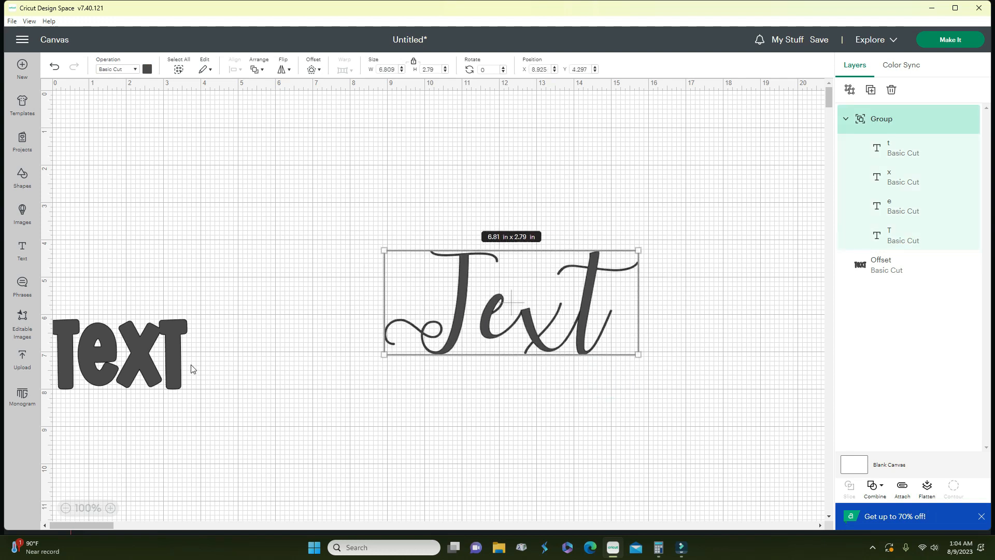
- Delete the bold offset TEXT and shift the script Text up and right
click(154, 357)
key(Delete)
drag(596, 342, 689, 315)
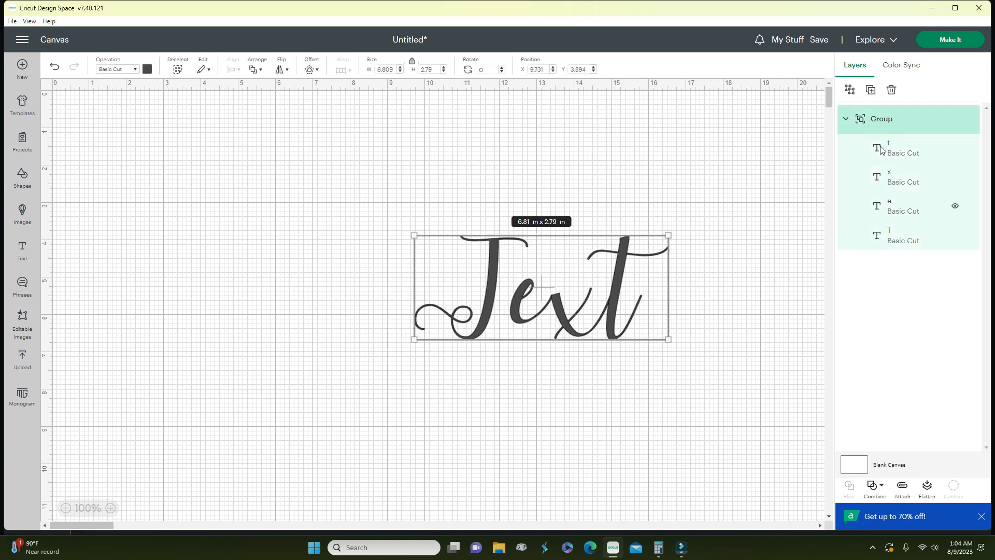
- Preview the mat, then add a new Text and enlarge it to 7.29 × 3.4 in
click(949, 39)
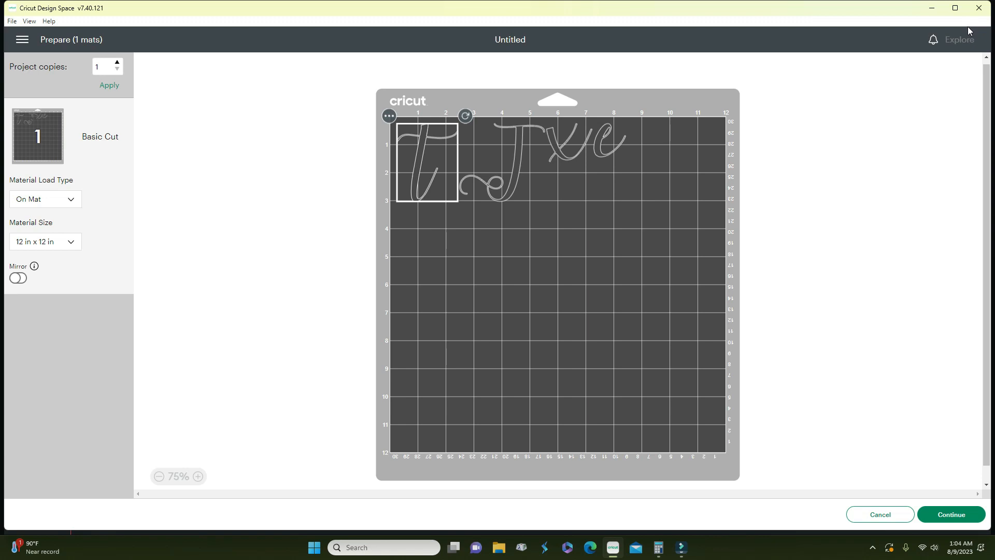
click(888, 514)
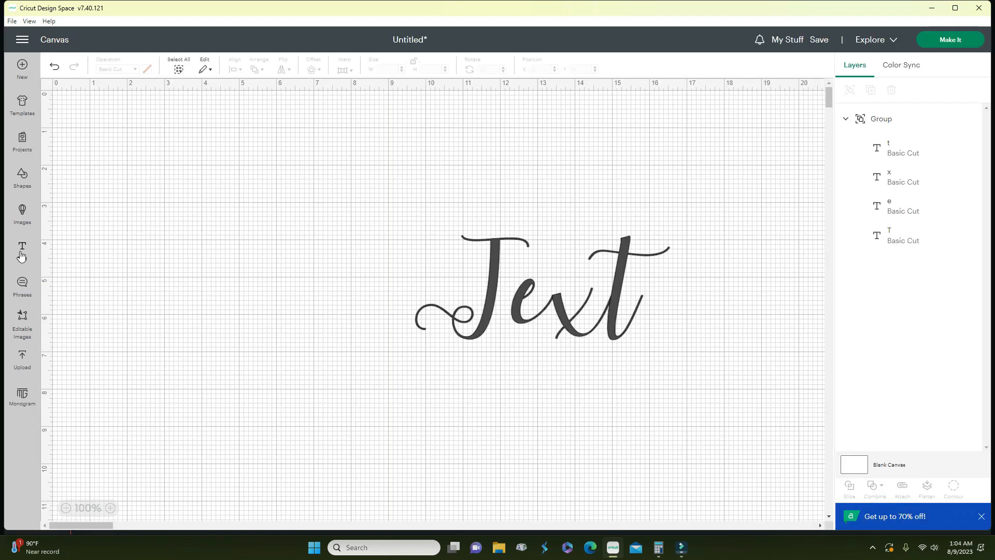
click(21, 256)
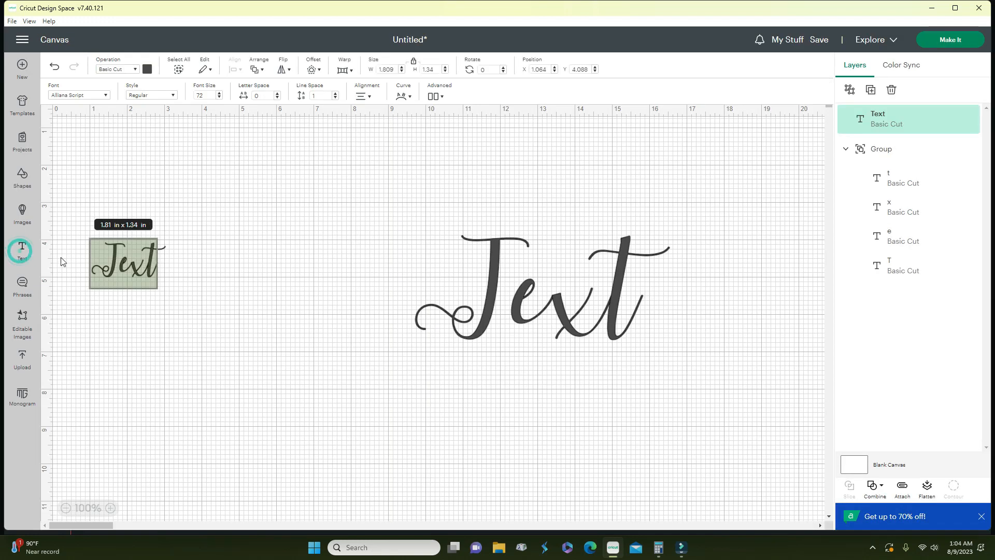
click(194, 299)
drag(165, 278, 364, 370)
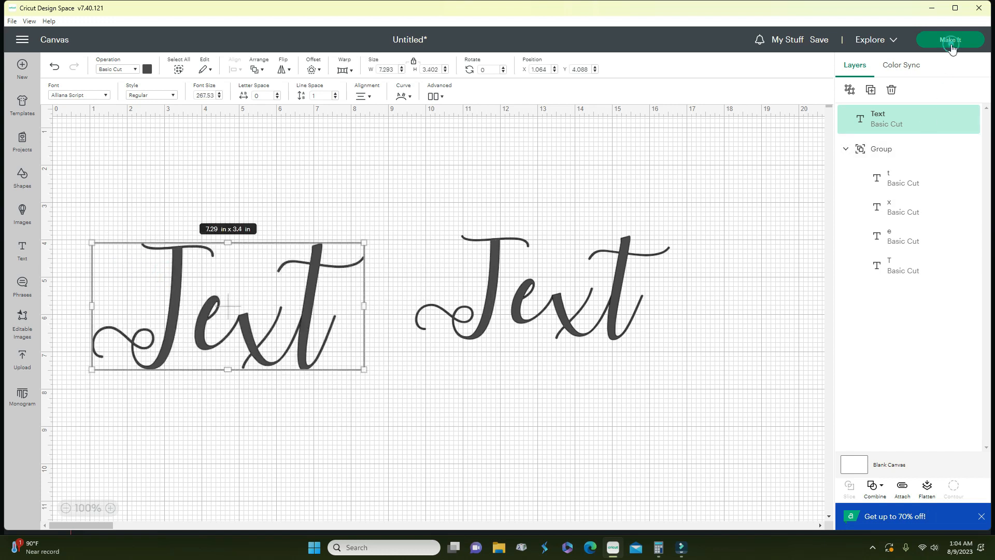
- In the mat preview, regroup the loose T, t, x and e letters together, then return
click(951, 40)
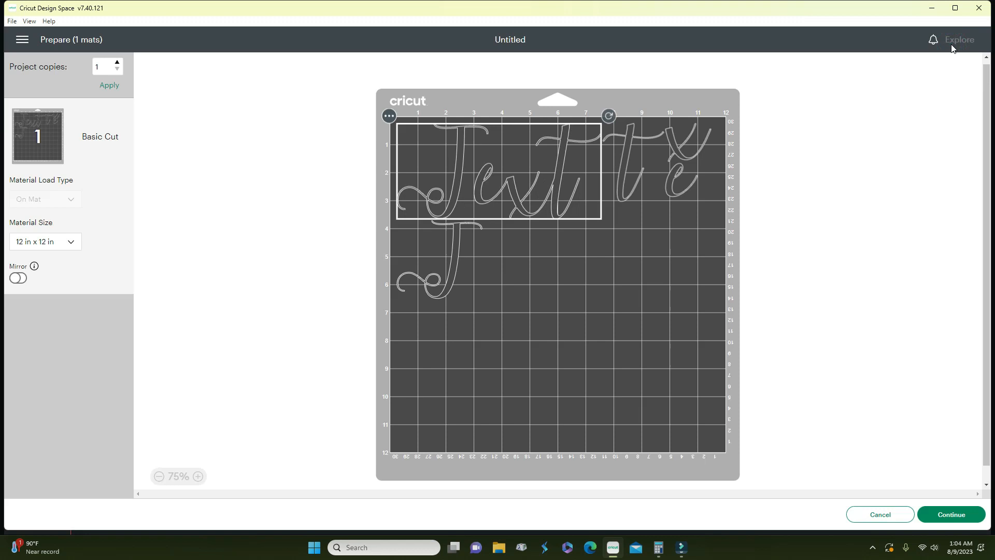
drag(538, 200, 505, 428)
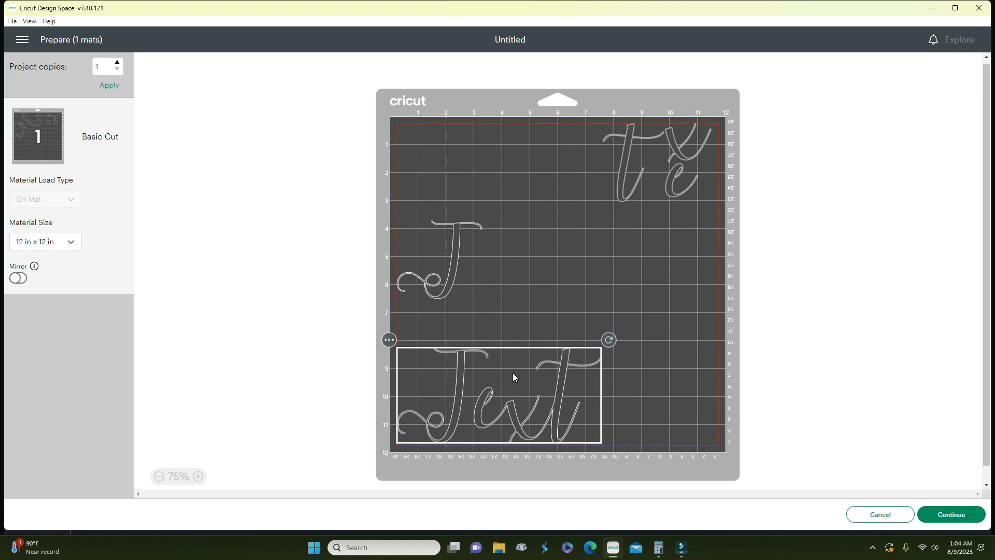
drag(450, 257, 496, 157)
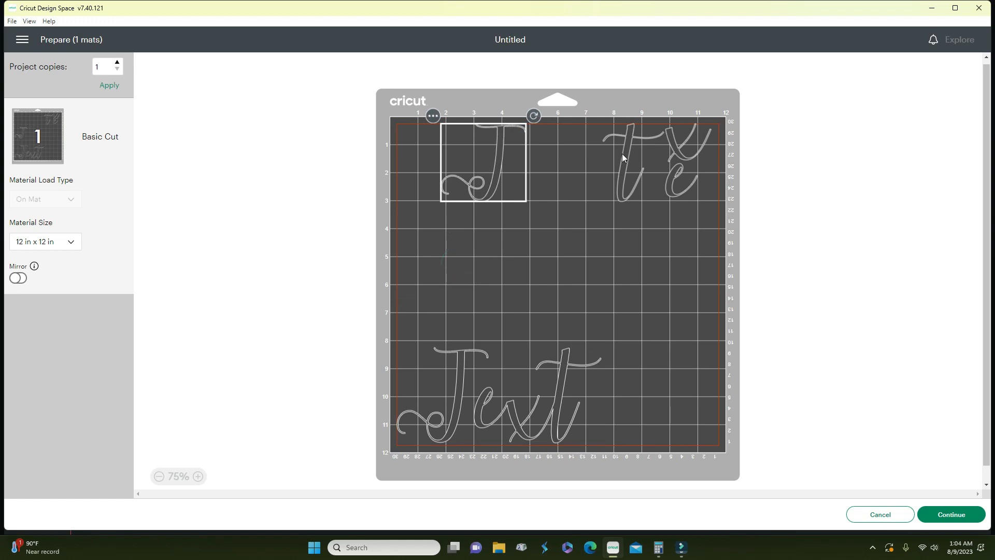
drag(622, 154, 550, 166)
drag(659, 160, 590, 165)
click(666, 171)
drag(665, 169, 661, 175)
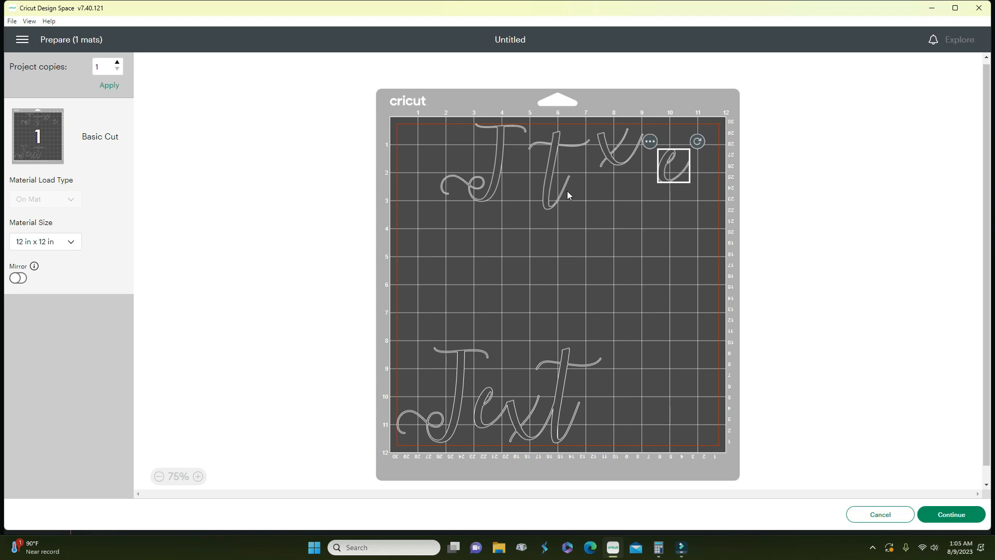
click(864, 515)
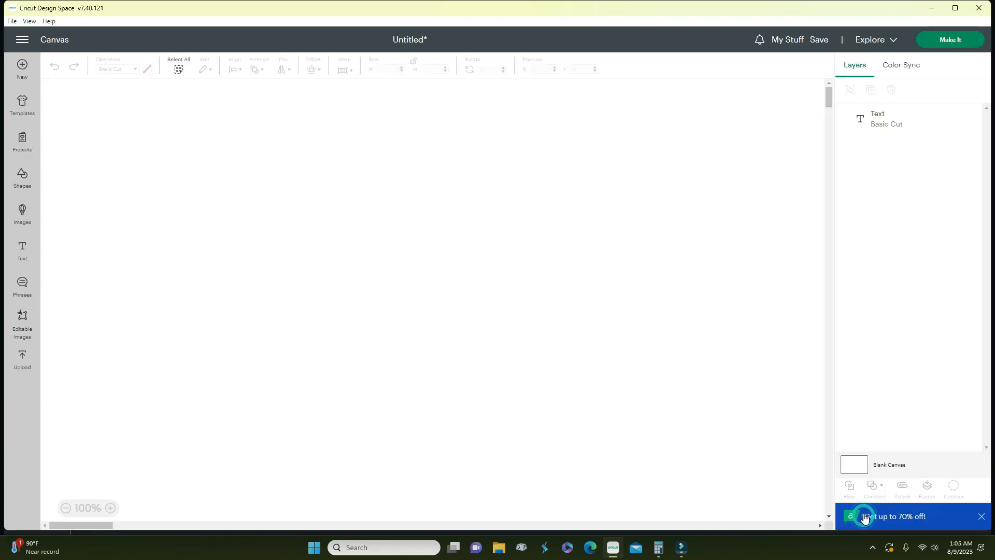
- Attach the right Text's letters and check their placement in the mat preview
drag(692, 376, 484, 190)
click(902, 488)
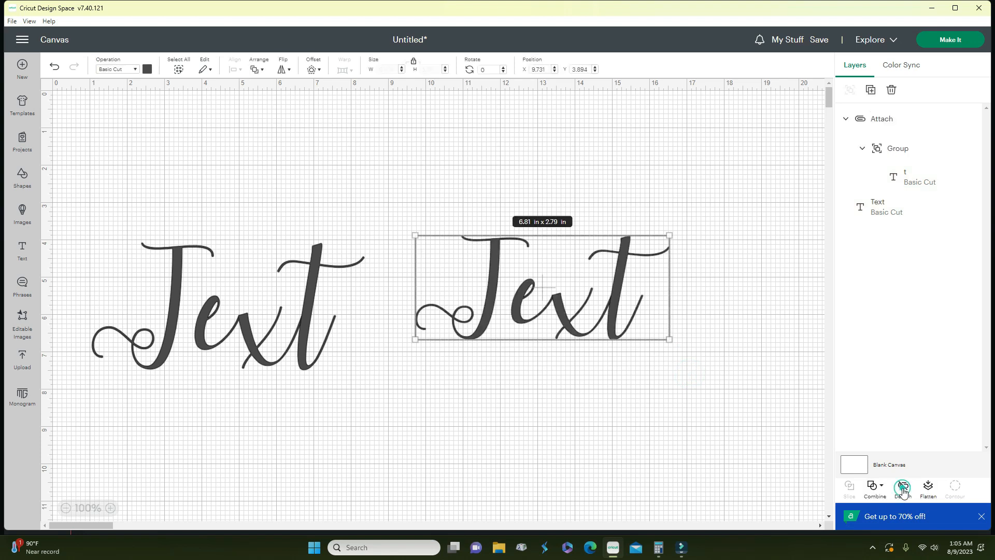
click(950, 40)
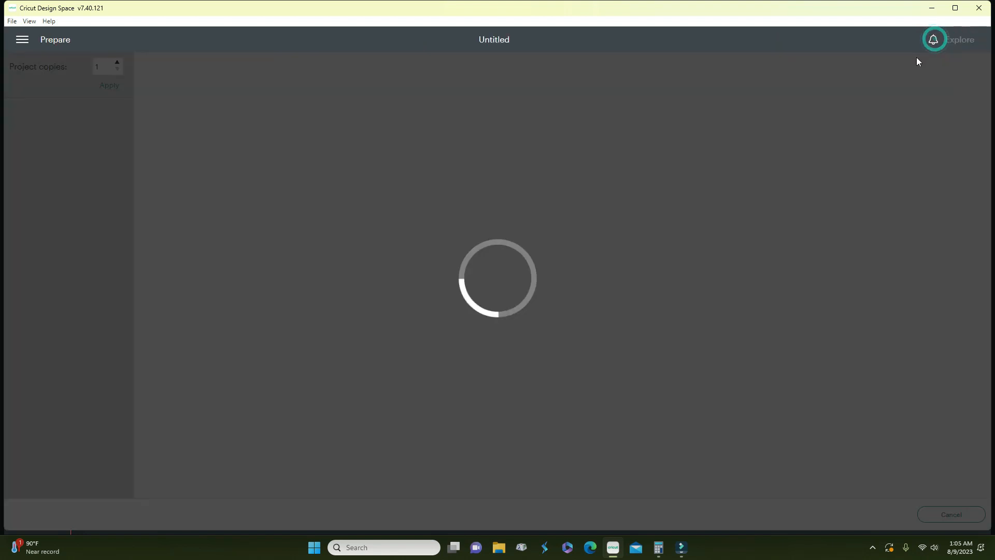
drag(519, 281, 522, 344)
mouse_move(516, 187)
mouse_down()
mouse_move(537, 213)
mouse_move(526, 191)
mouse_up()
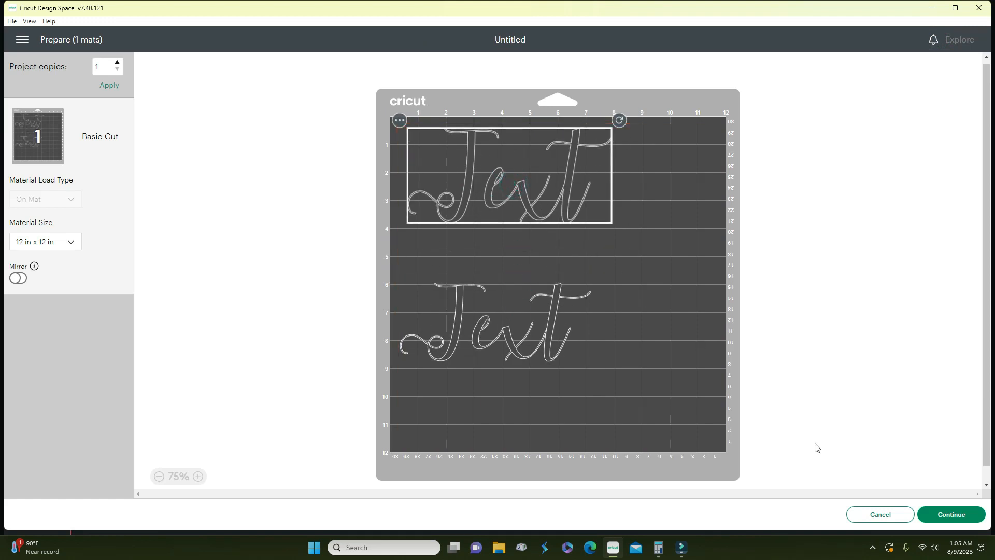
click(890, 519)
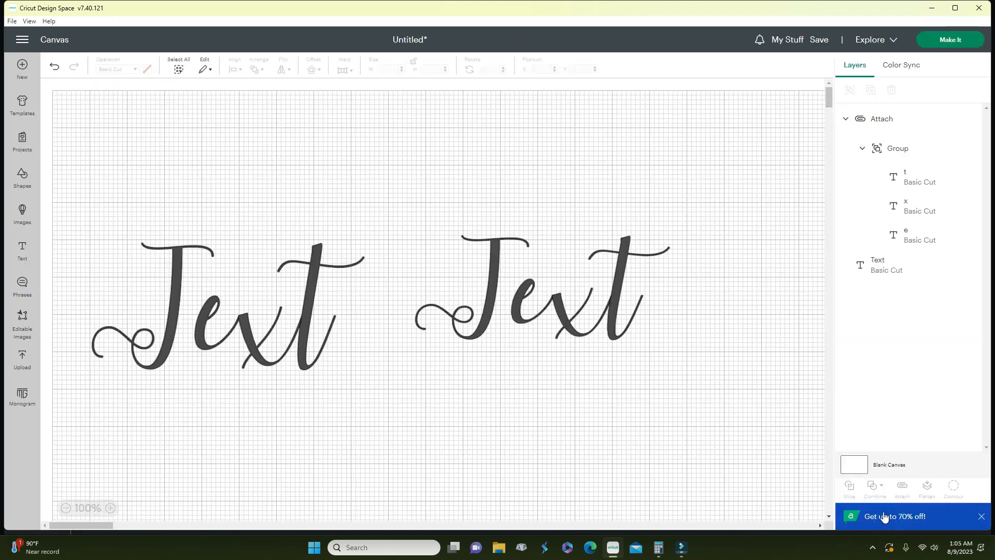
- Reposition the attached Text and add a new small 1.81 × 1.34 in Text layer
drag(589, 316, 590, 290)
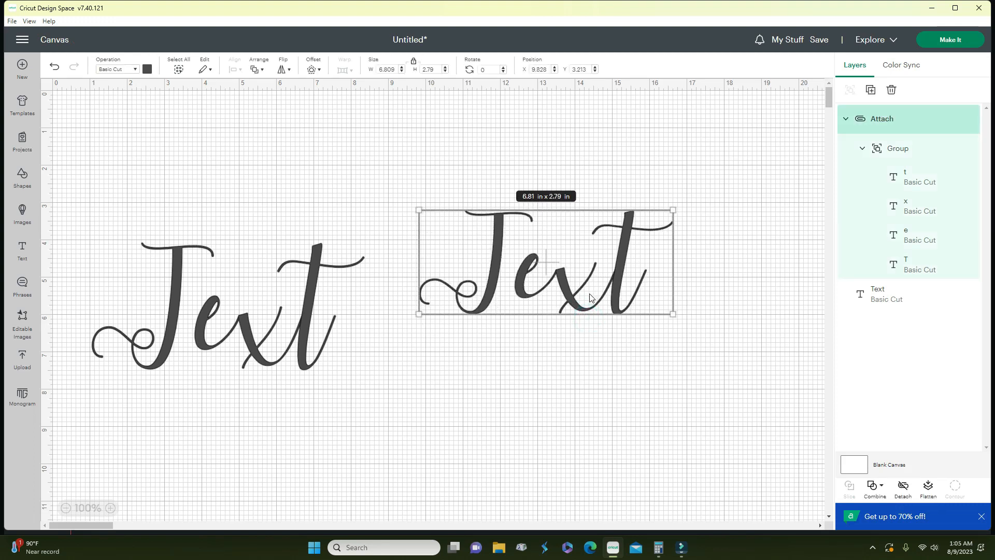
drag(681, 377, 757, 439)
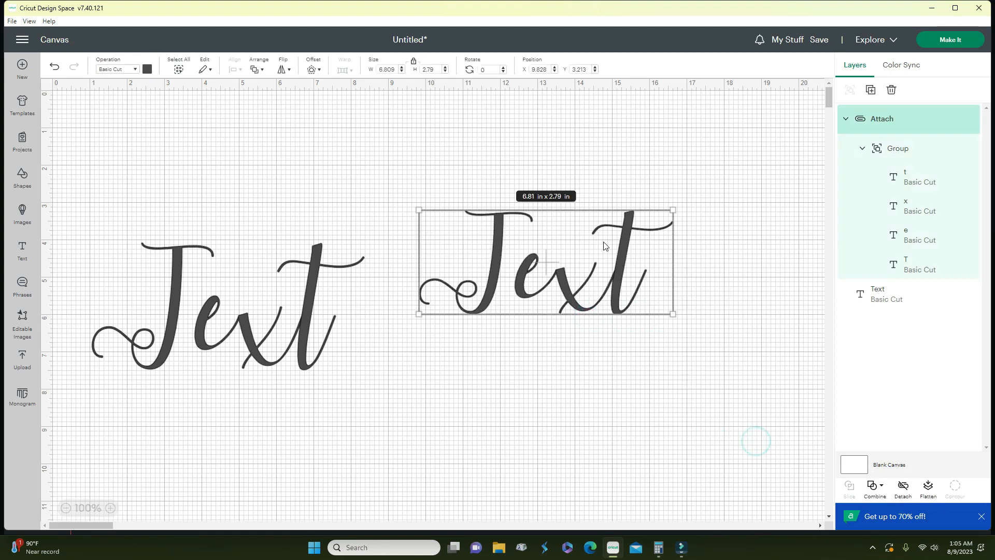
click(878, 485)
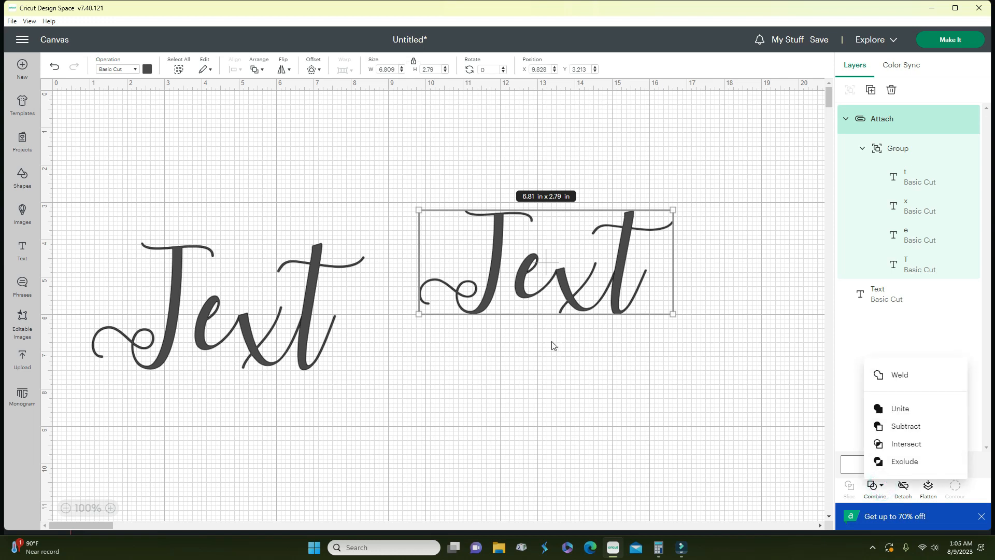
click(543, 363)
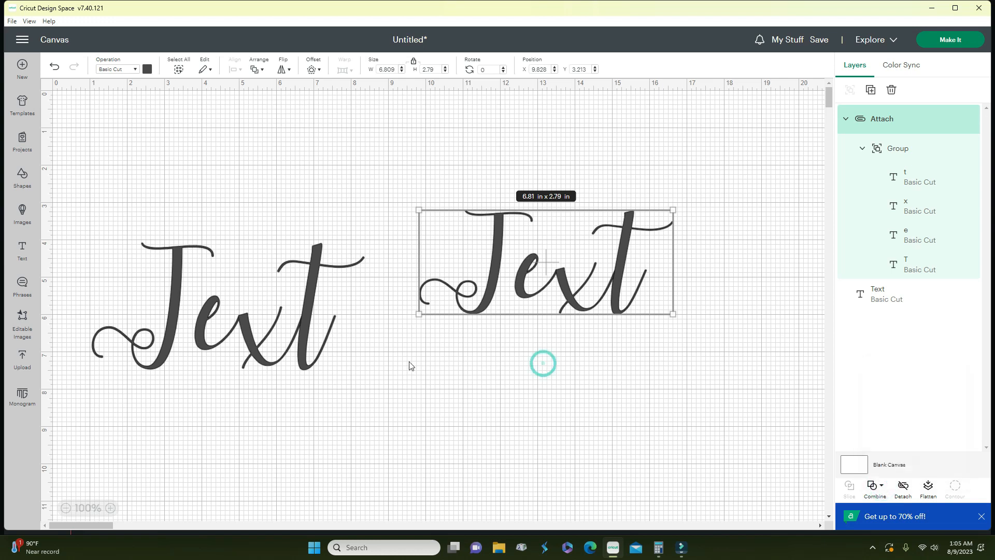
click(23, 251)
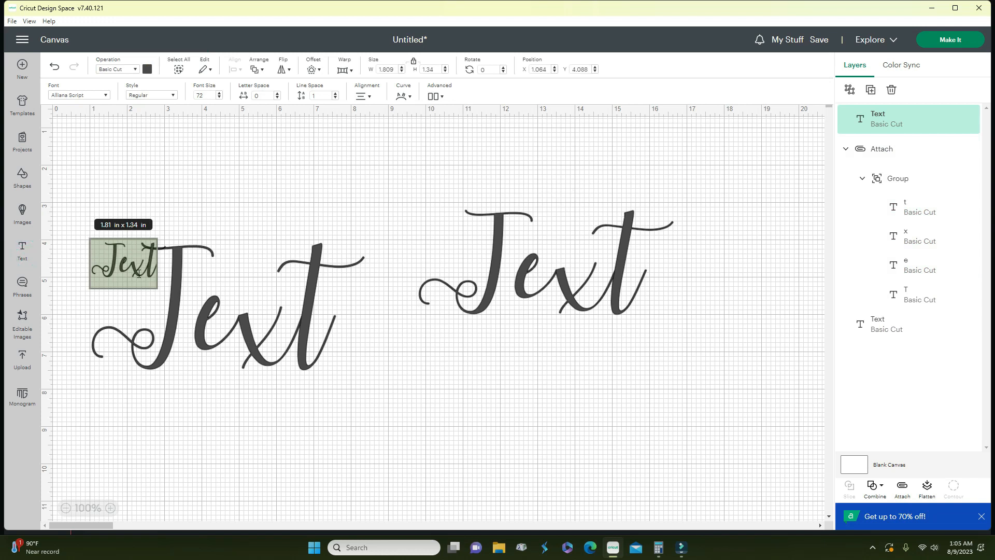
- Change the small new Text's font to America via the font search
drag(298, 364, 468, 286)
drag(141, 270, 170, 347)
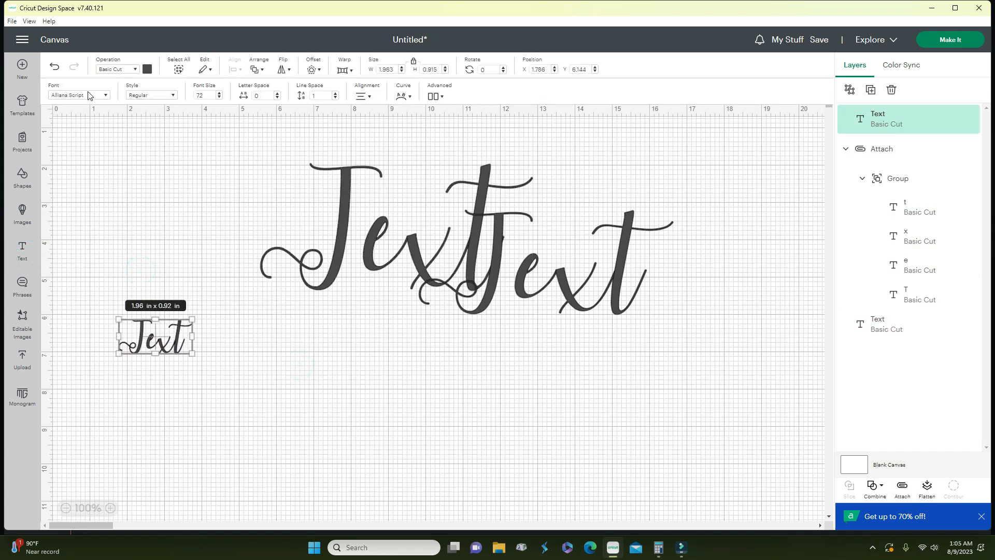
click(88, 95)
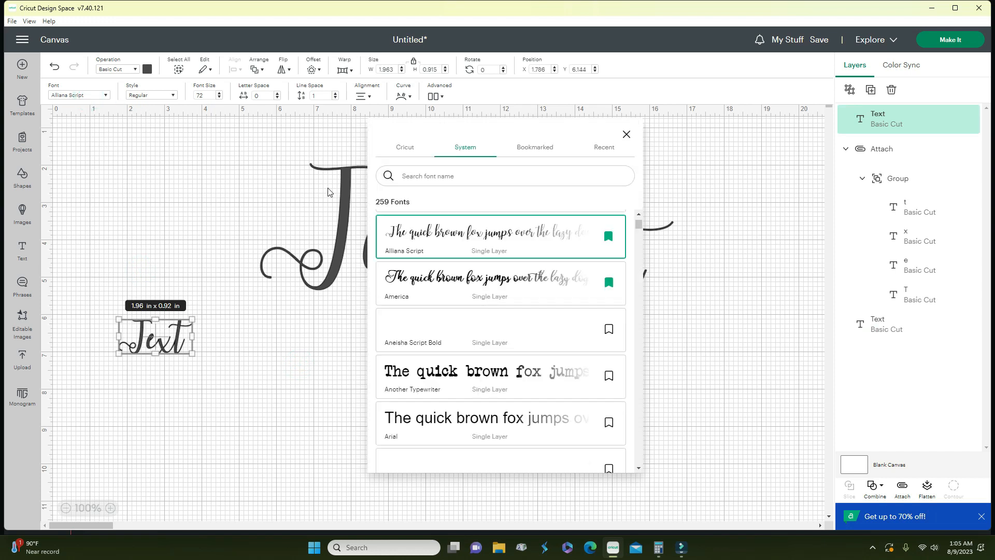
click(409, 236)
click(443, 176)
text(america)
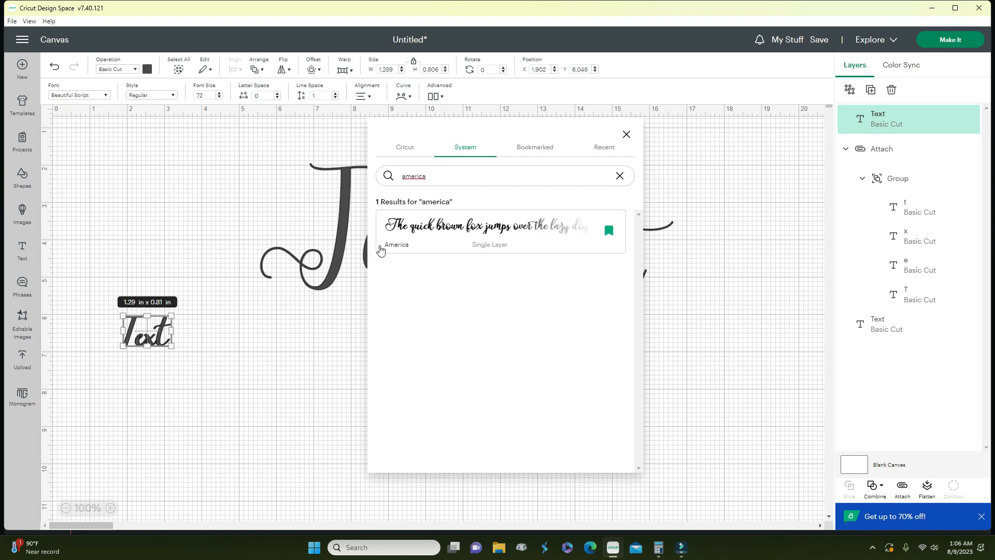
click(381, 249)
click(205, 393)
- Enlarge the America Text to 8.26 × 3.68 in and rearrange the other Texts
drag(190, 358, 512, 497)
drag(413, 499, 350, 423)
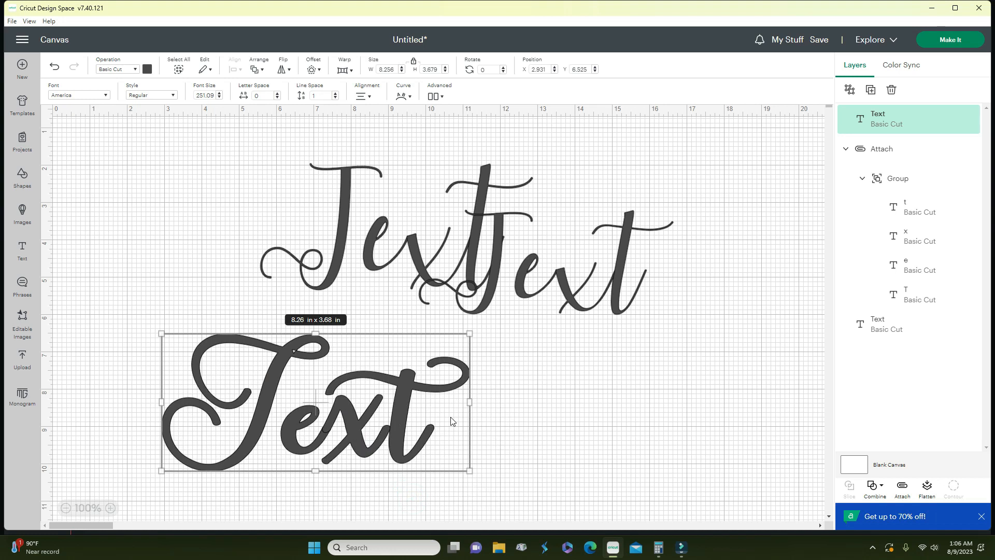
drag(322, 272, 334, 197)
drag(479, 309, 497, 251)
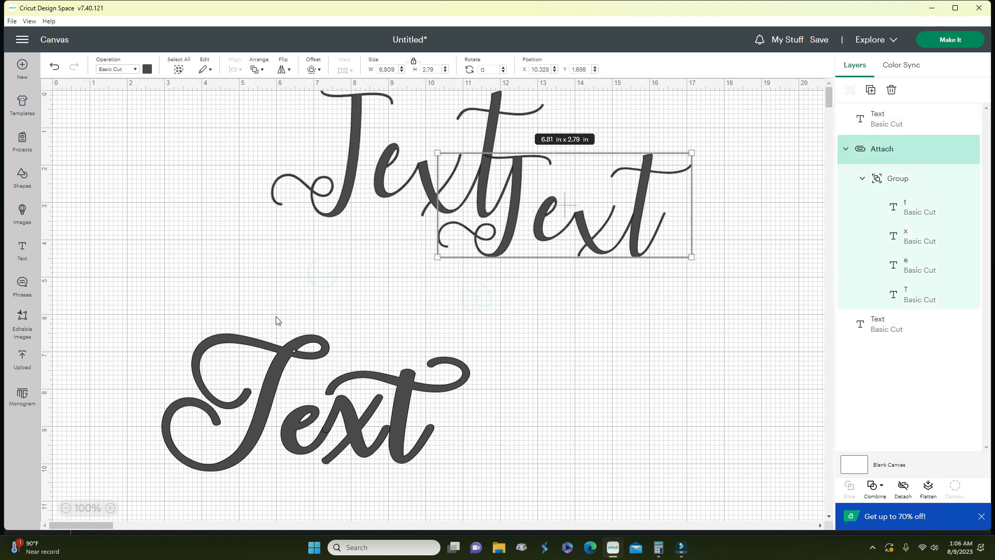
click(397, 438)
drag(397, 434, 389, 427)
- Delete the Alliana Script Text and the attached Text group
drag(365, 211, 367, 189)
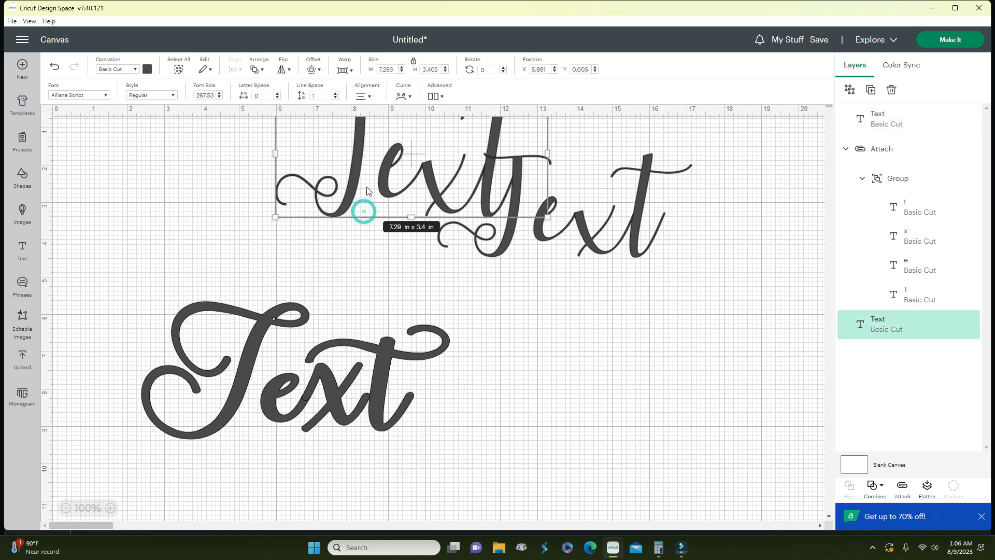
key(Delete)
click(511, 201)
key(Delete)
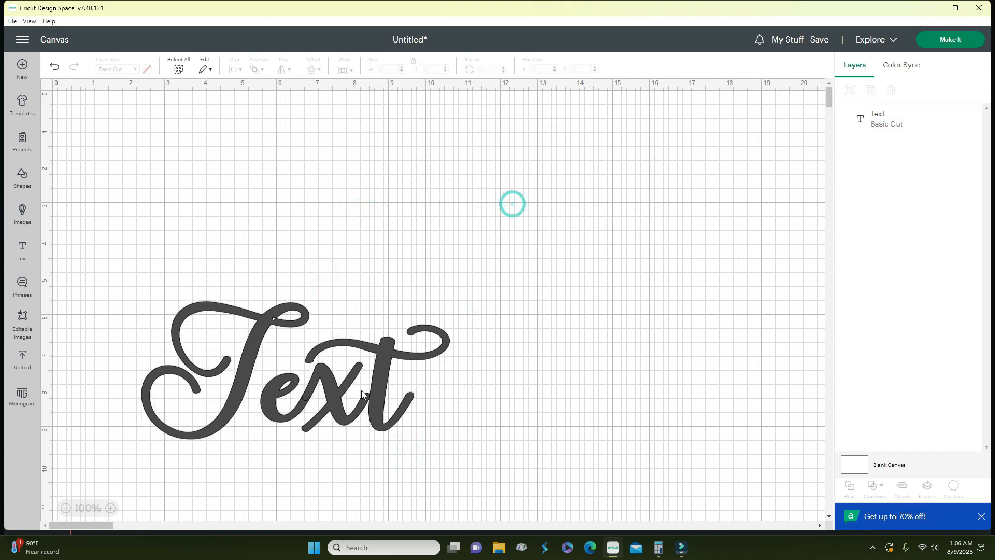
- Resize the America Text to 13.96 × 6.22 in and weld it into one Weld Result
drag(361, 390, 402, 311)
drag(489, 355, 638, 450)
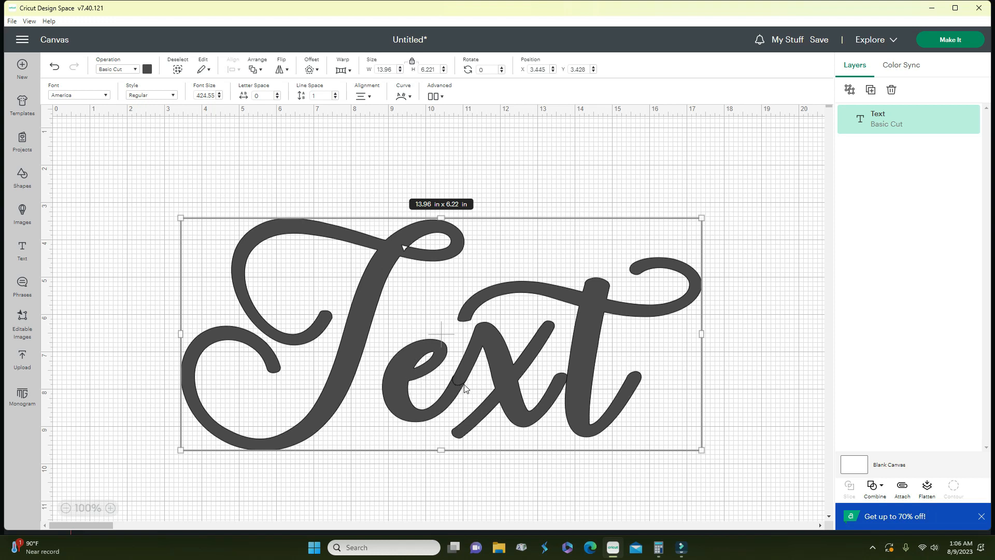
click(880, 489)
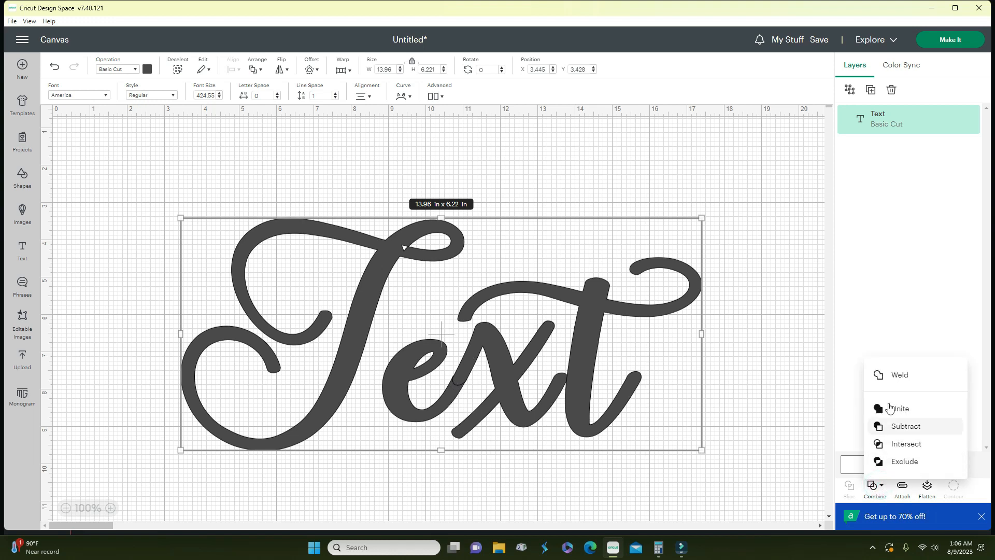
click(898, 375)
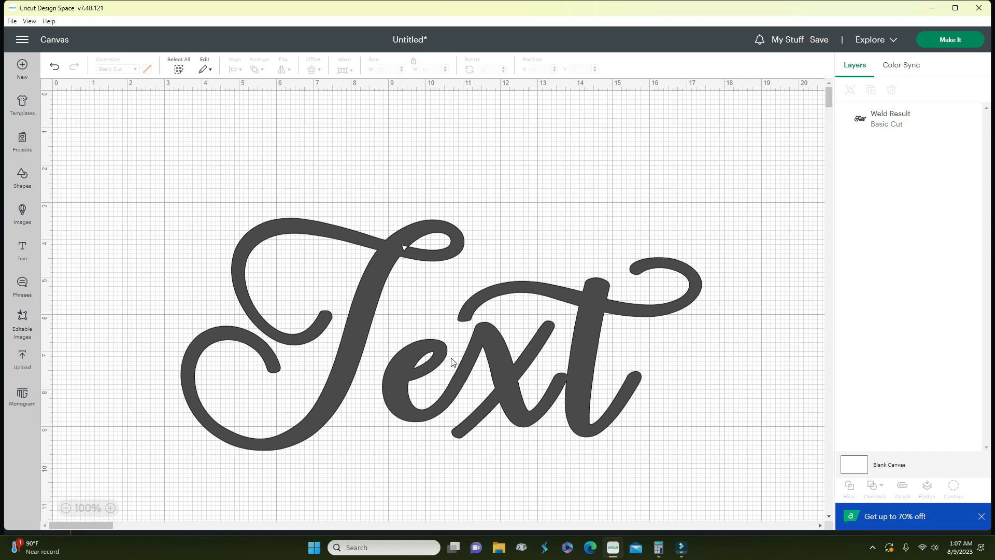
drag(453, 373, 463, 394)
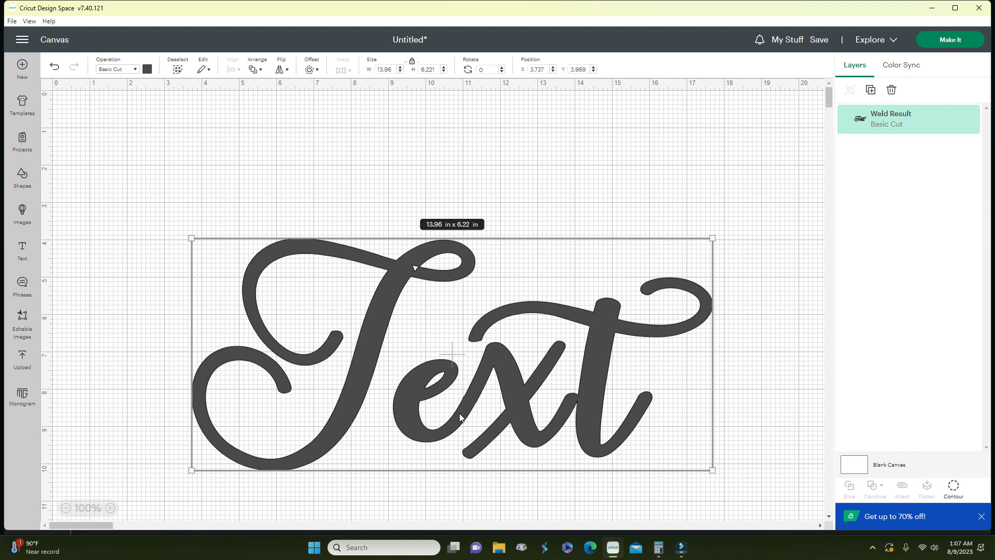
- Move the welded Text up and left, then marquee-select it again
drag(457, 422, 435, 361)
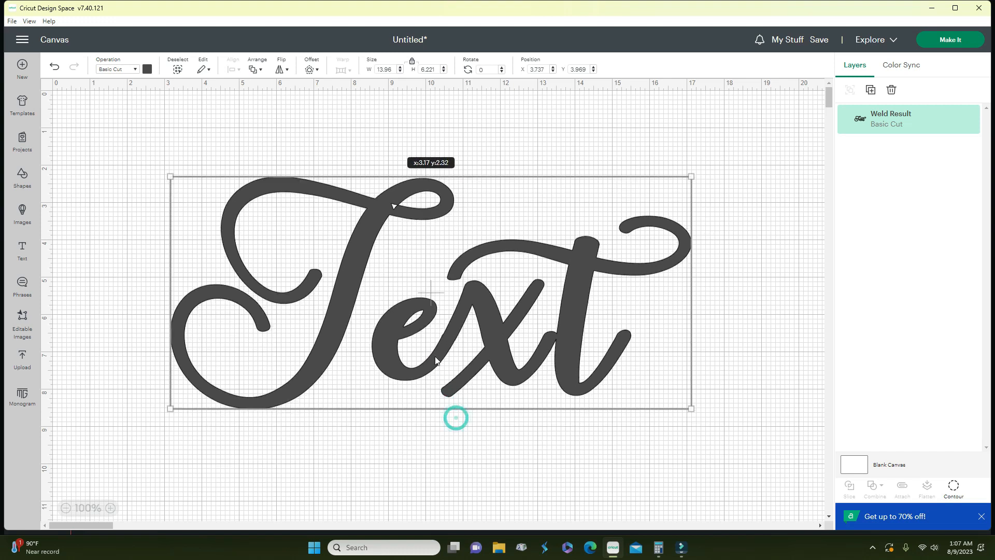
click(145, 129)
drag(135, 131, 763, 424)
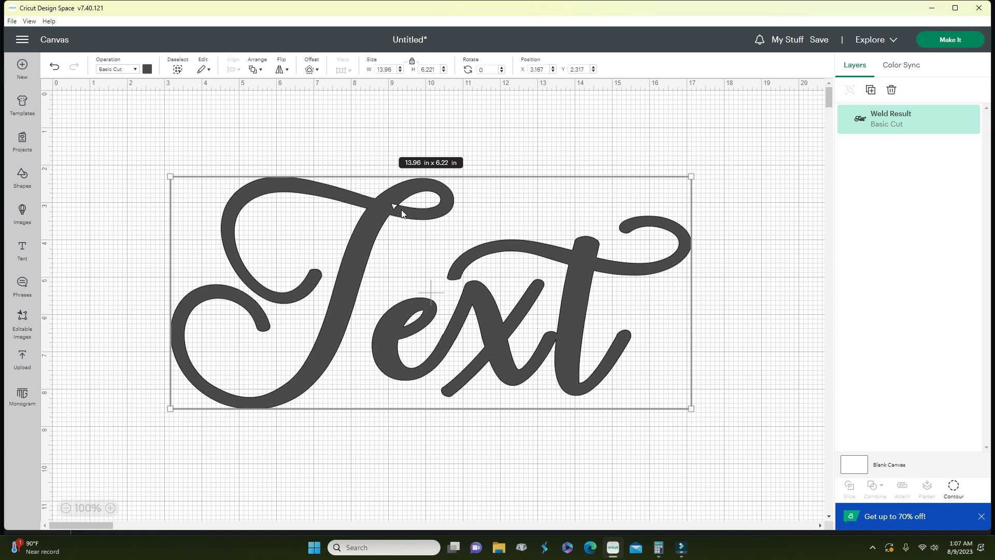
- Try hiding the small triangle piece in Hide Contour, close without changes, and reselect the Text
click(953, 487)
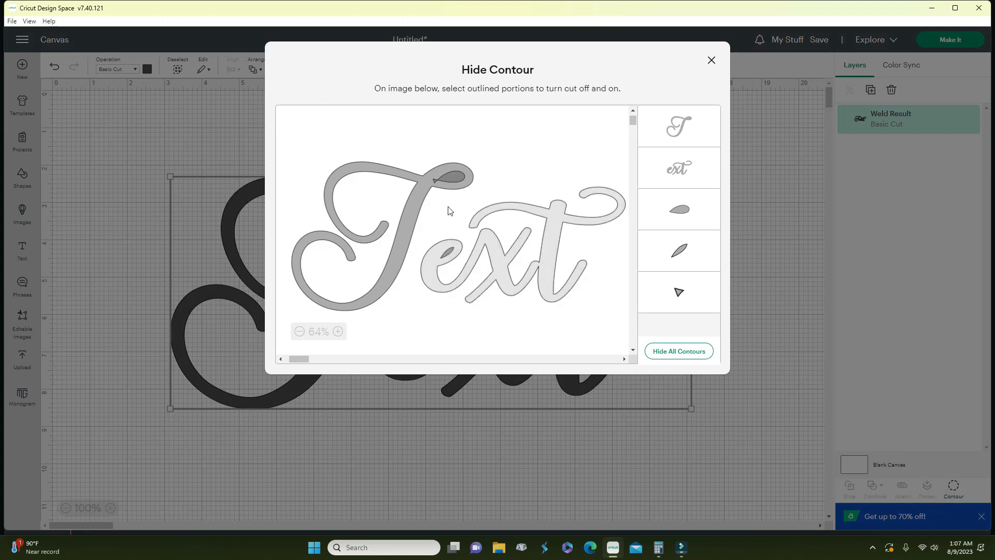
click(680, 294)
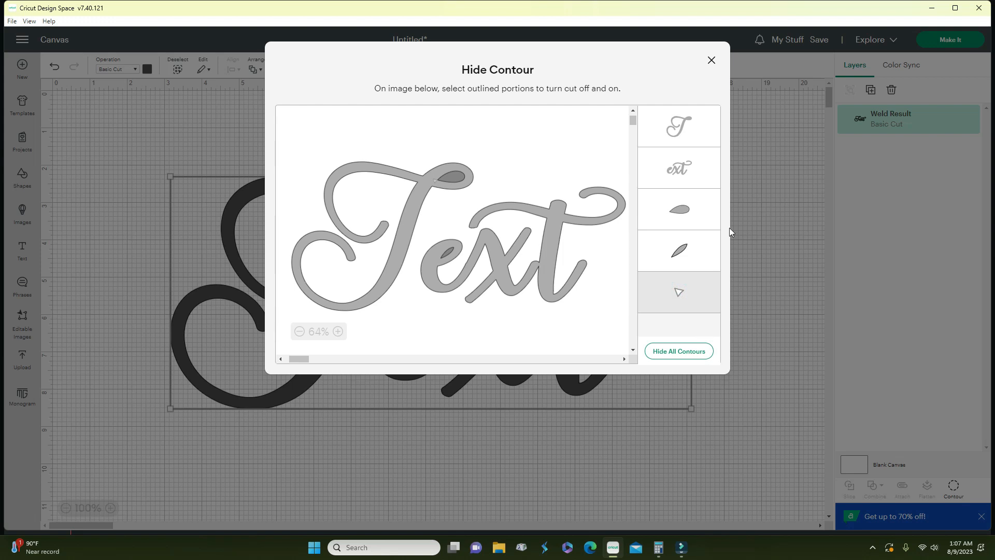
click(711, 60)
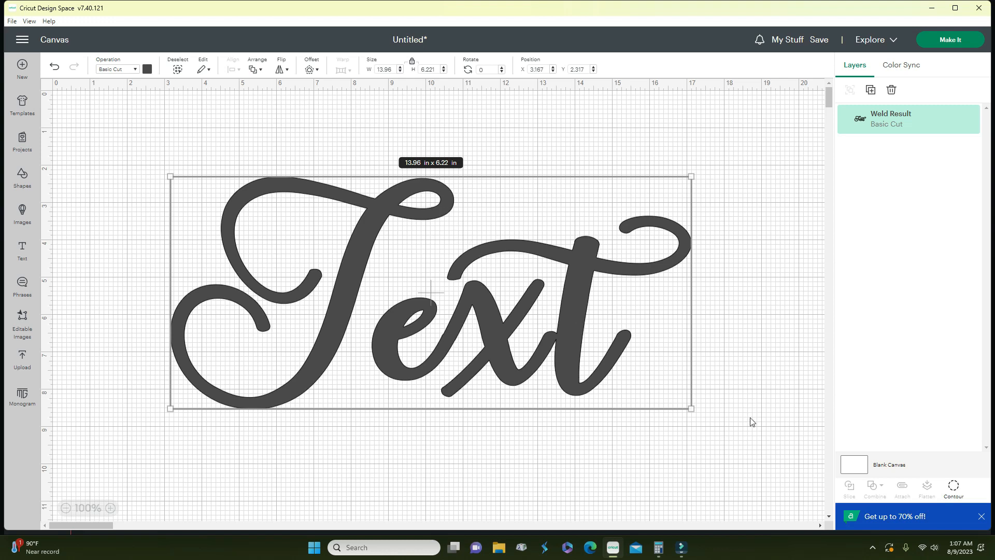
drag(733, 427, 313, 211)
- Shift the Text, apply a roughly 0.194 in Offset outline, and select both layers
drag(241, 229, 328, 197)
click(308, 70)
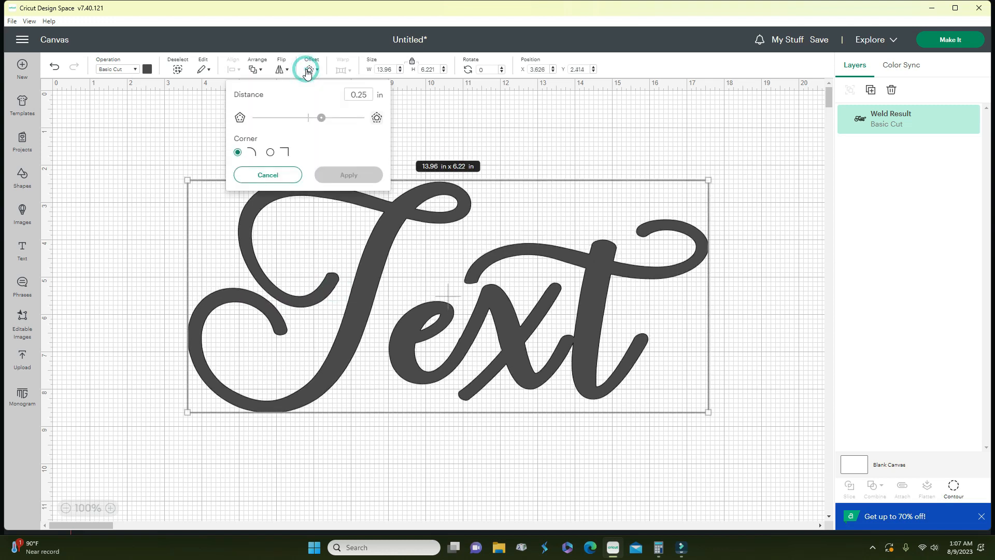
drag(321, 118, 317, 116)
click(349, 174)
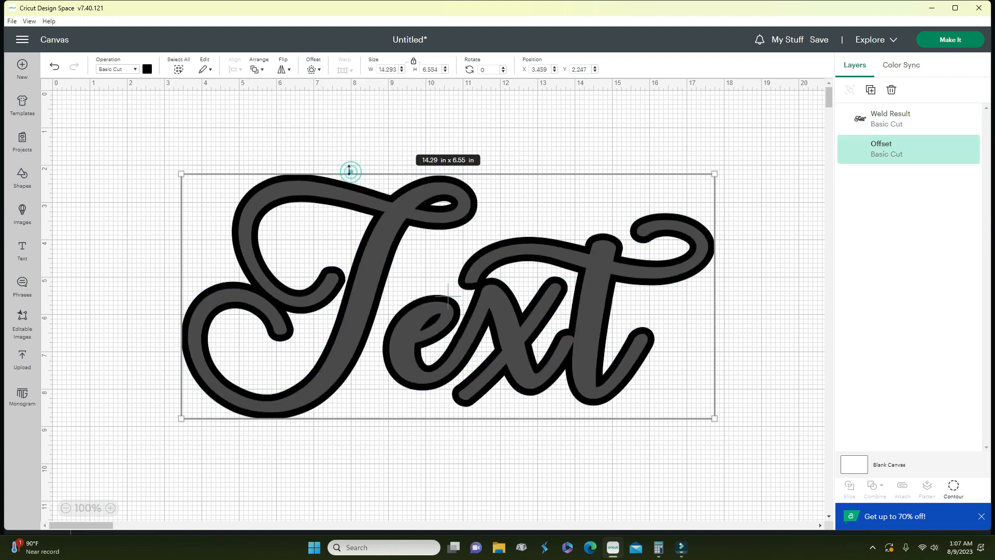
drag(176, 147, 481, 410)
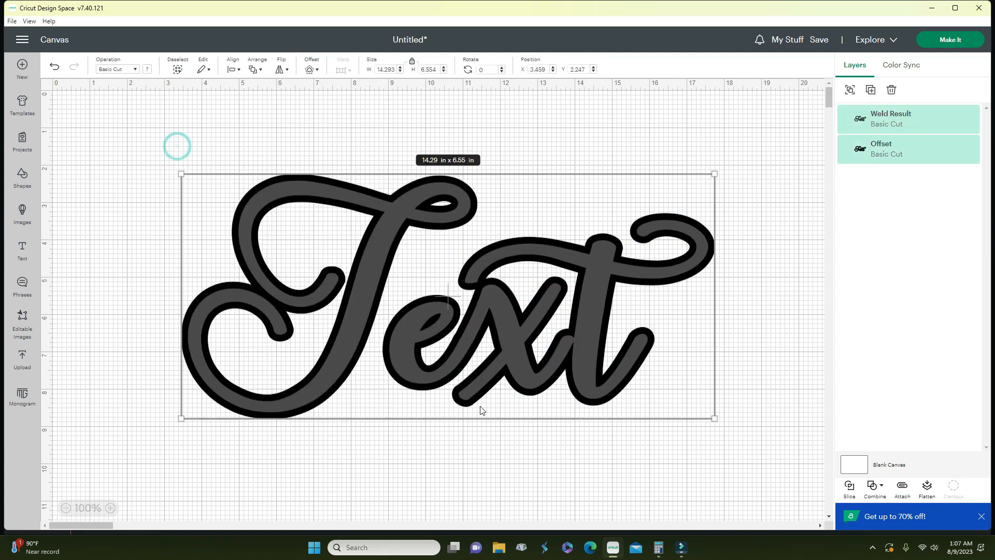
click(882, 487)
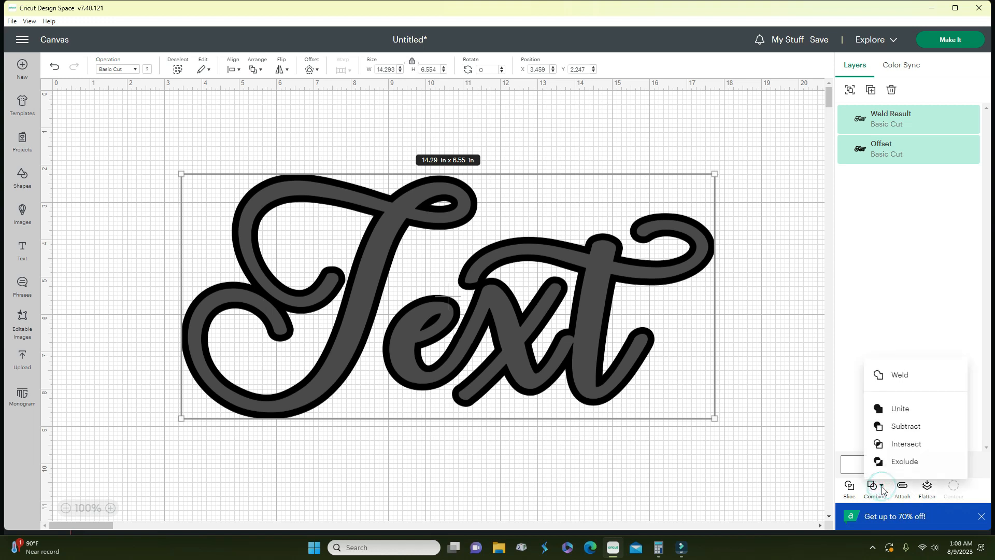
- Weld the Text onto its outline, then view Hide Contour and close it unchanged
click(894, 374)
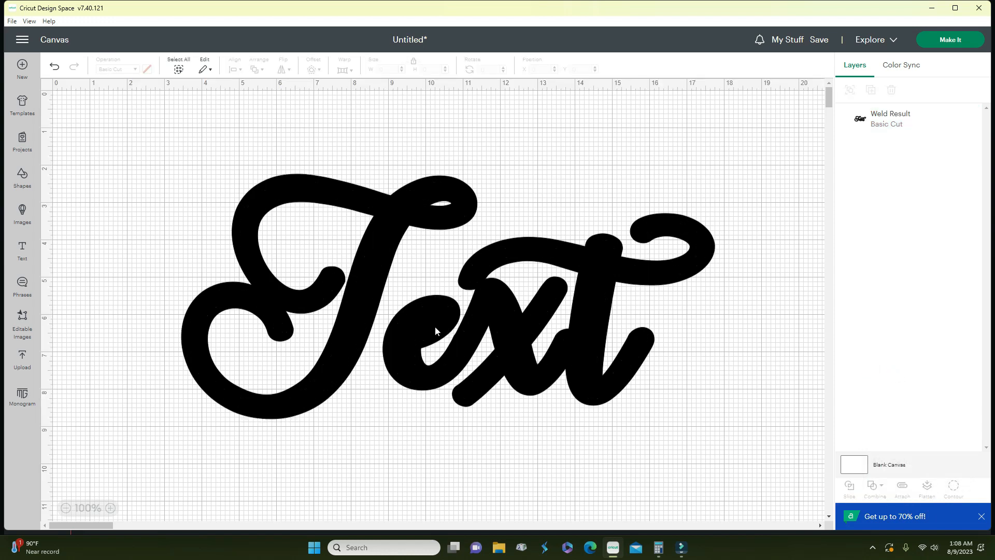
click(558, 391)
mouse_move(760, 461)
mouse_down()
mouse_move(456, 350)
mouse_move(757, 465)
mouse_up()
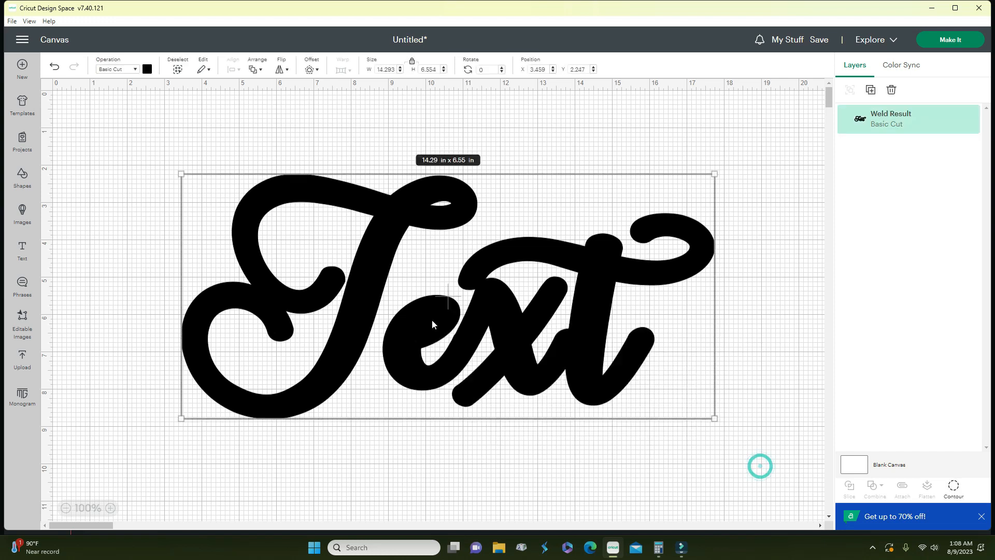
click(956, 489)
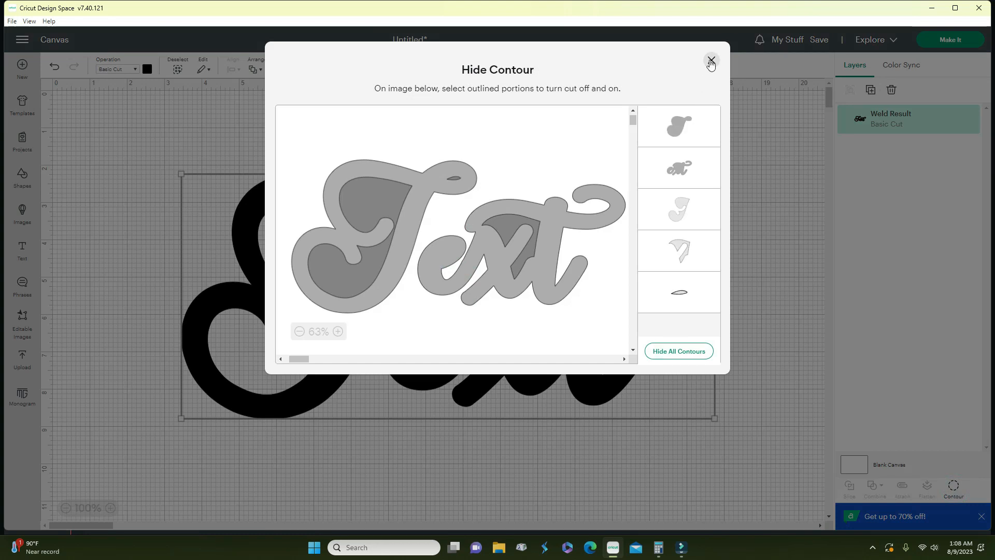
click(711, 61)
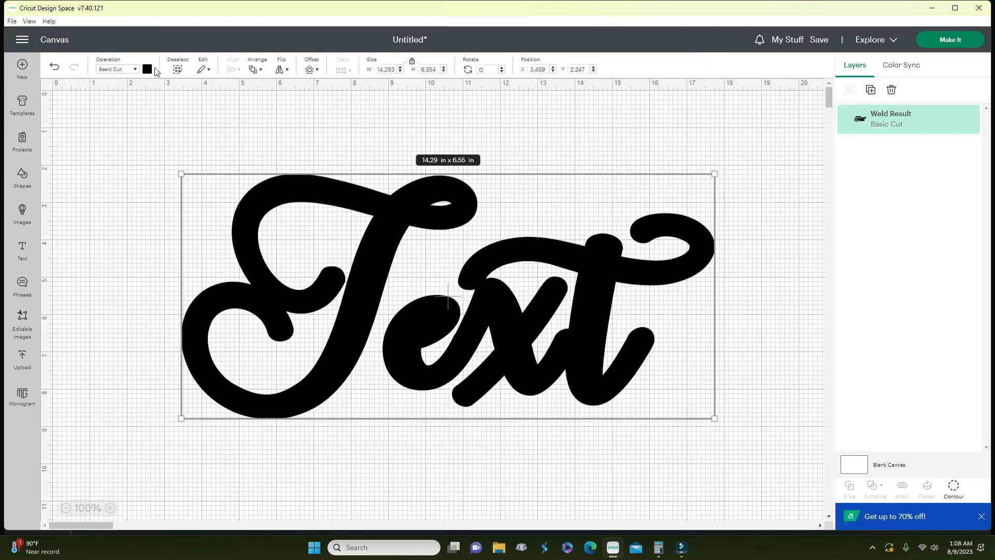
- Undo the weld and nudge the grey Text up-left over its separate black outline
click(52, 67)
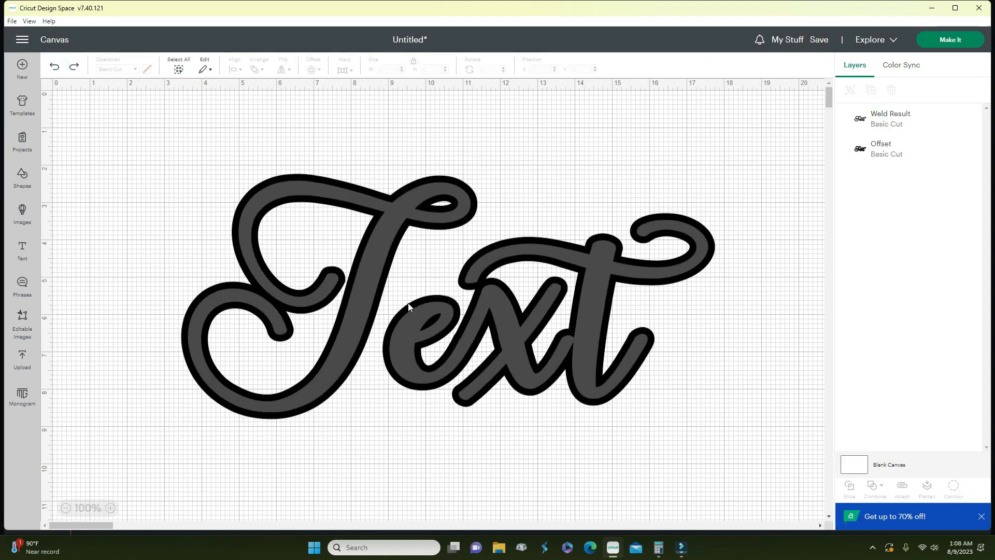
mouse_move(482, 343)
mouse_down()
mouse_move(464, 487)
mouse_move(459, 316)
mouse_move(481, 333)
mouse_up()
click(682, 397)
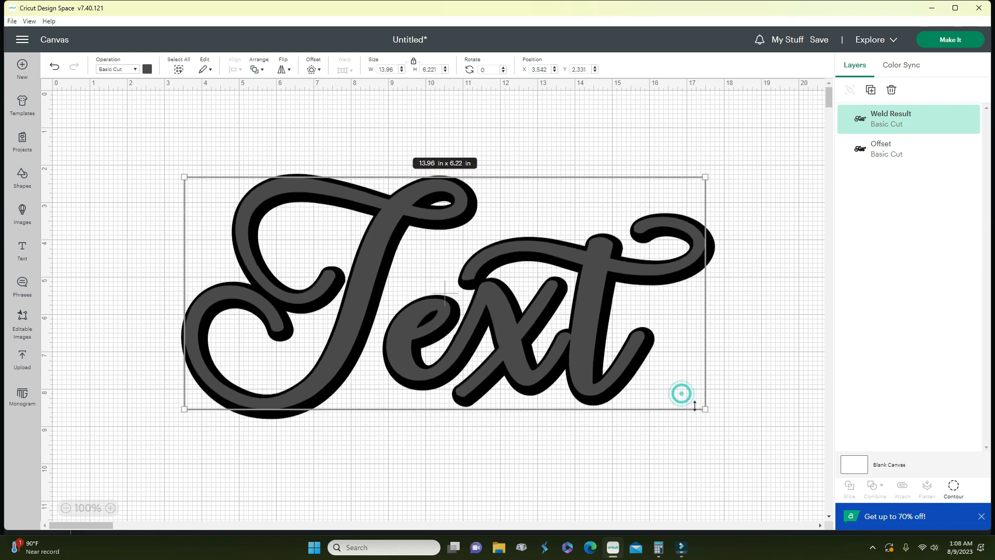
- Center-align the grey Text and black Offset layers, then reselect both for flattening
drag(769, 433, 264, 217)
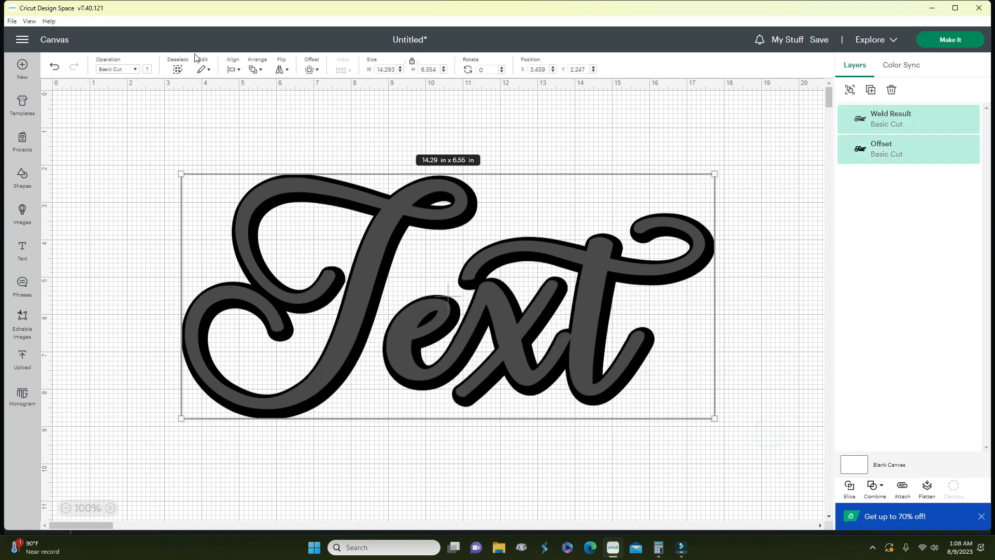
click(230, 68)
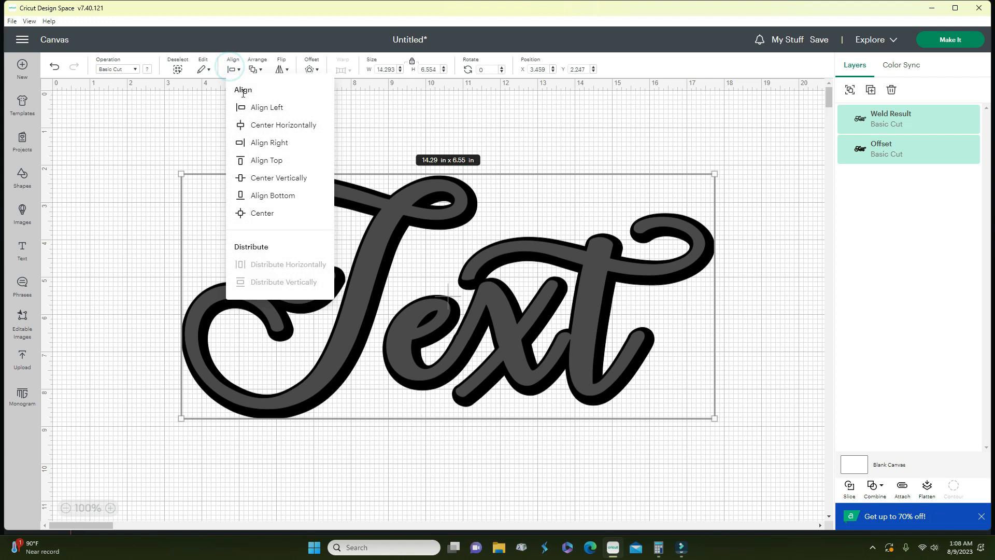
click(264, 211)
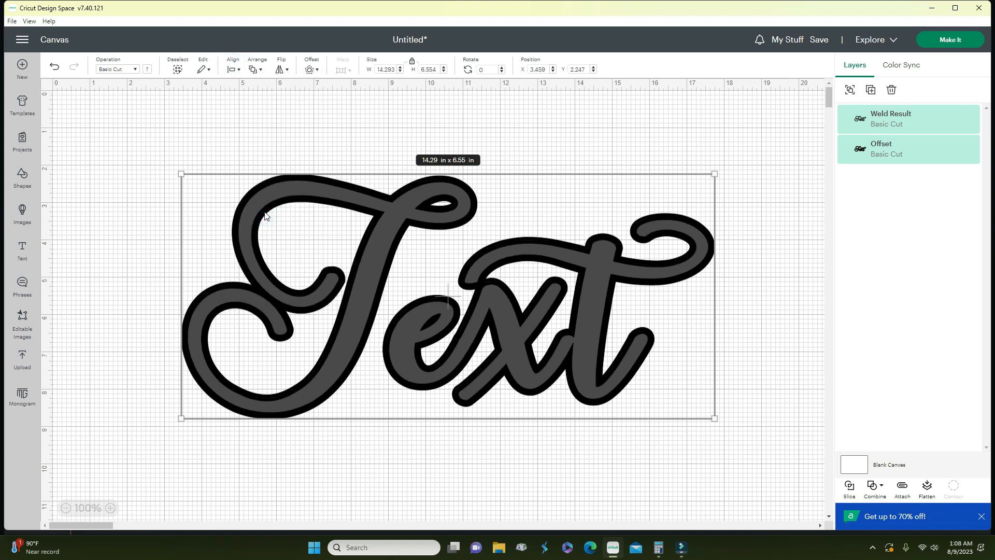
click(200, 112)
drag(170, 124, 224, 321)
drag(358, 384, 765, 421)
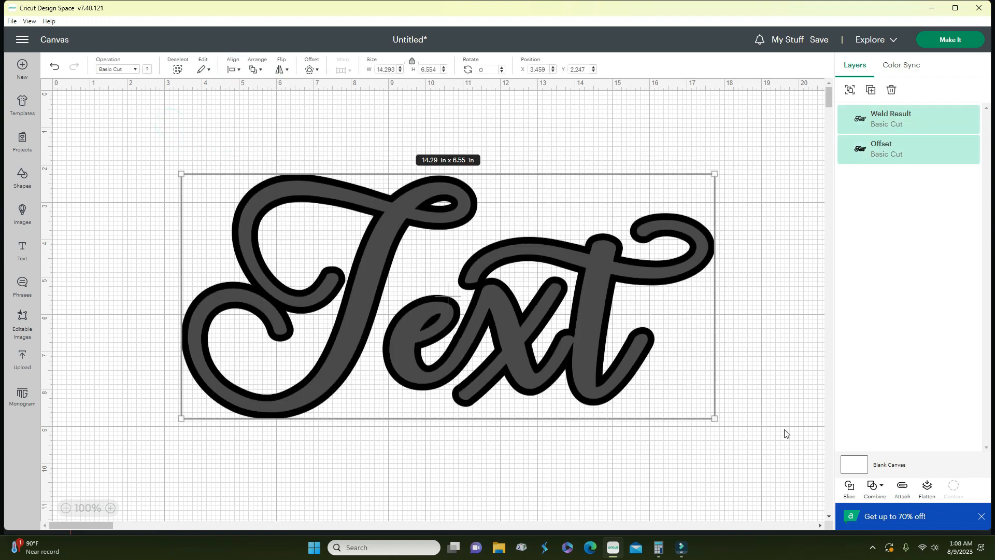
click(927, 487)
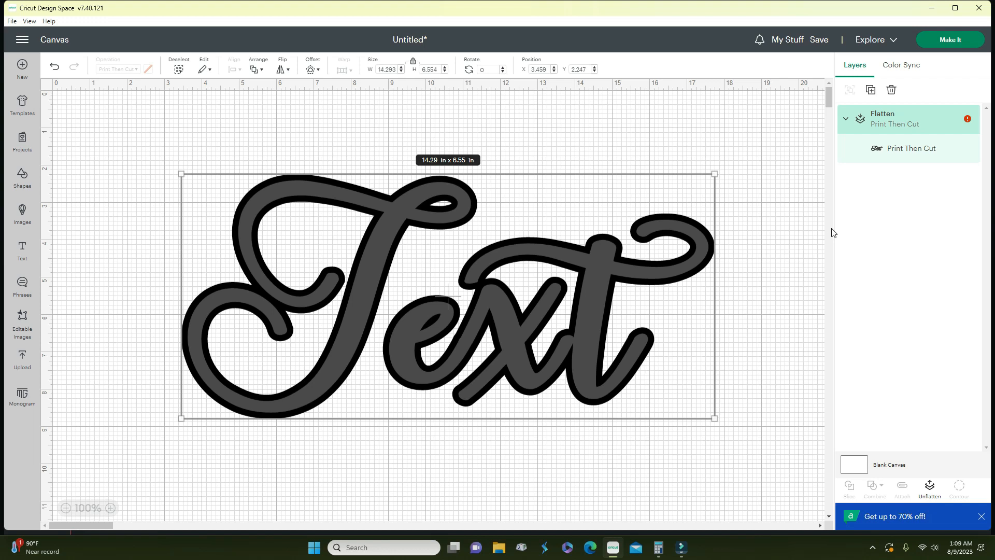
- Review the too-large warning and page sizes, then Auto-Resize the image to 9.93 × 4.55 in
click(967, 119)
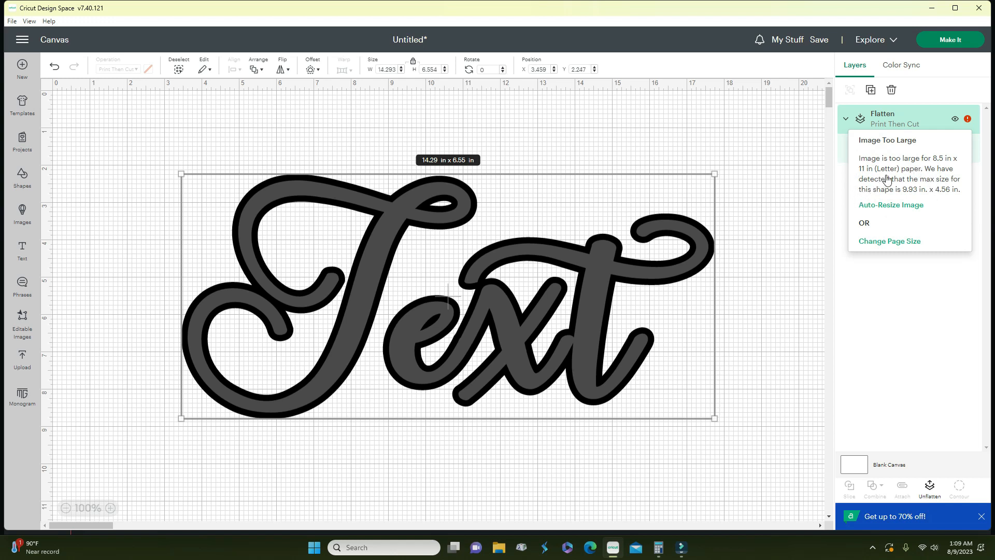
click(891, 247)
click(565, 206)
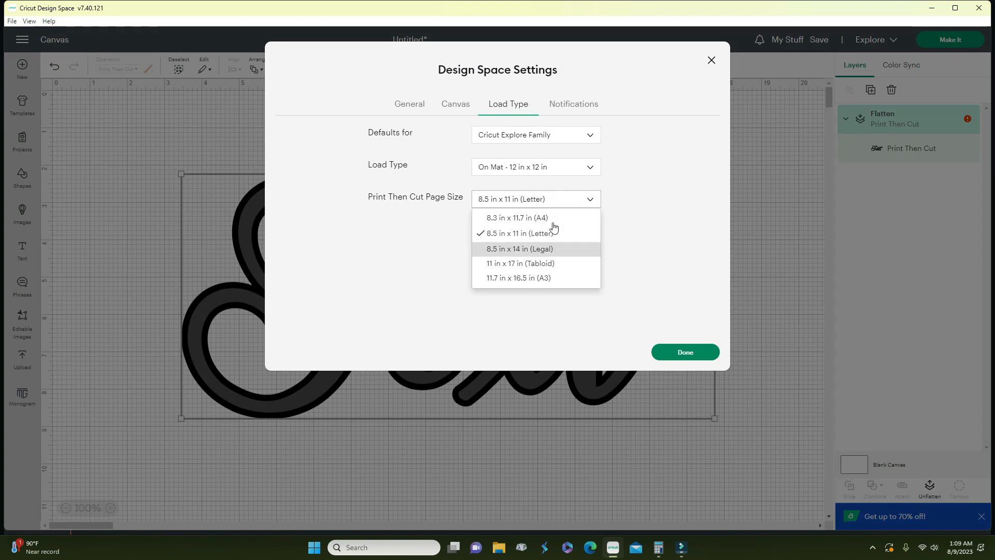
click(776, 159)
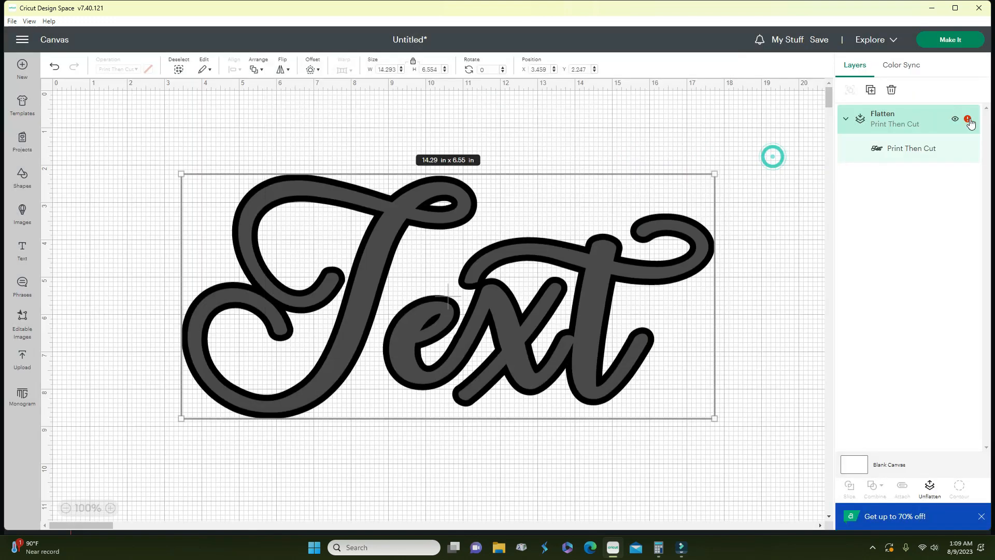
click(968, 124)
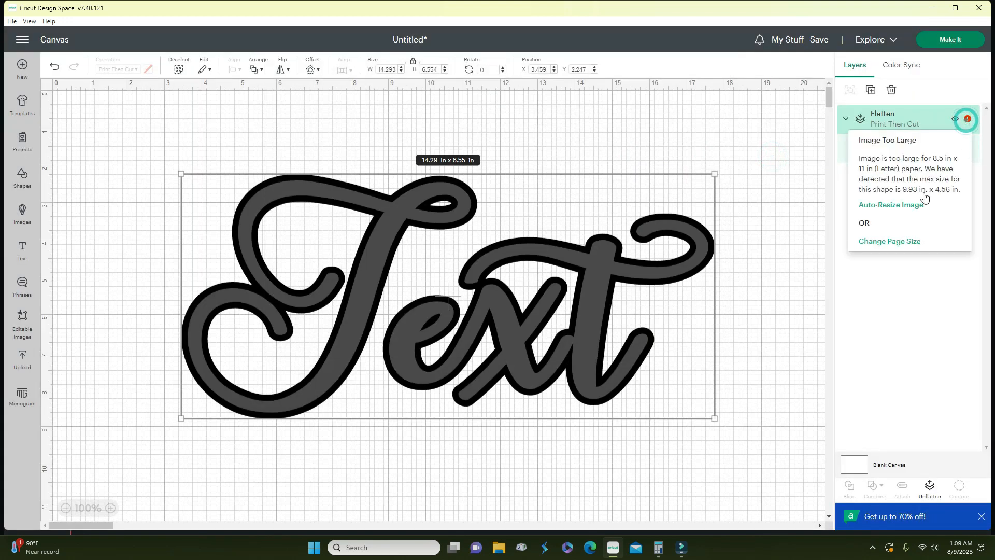
click(900, 213)
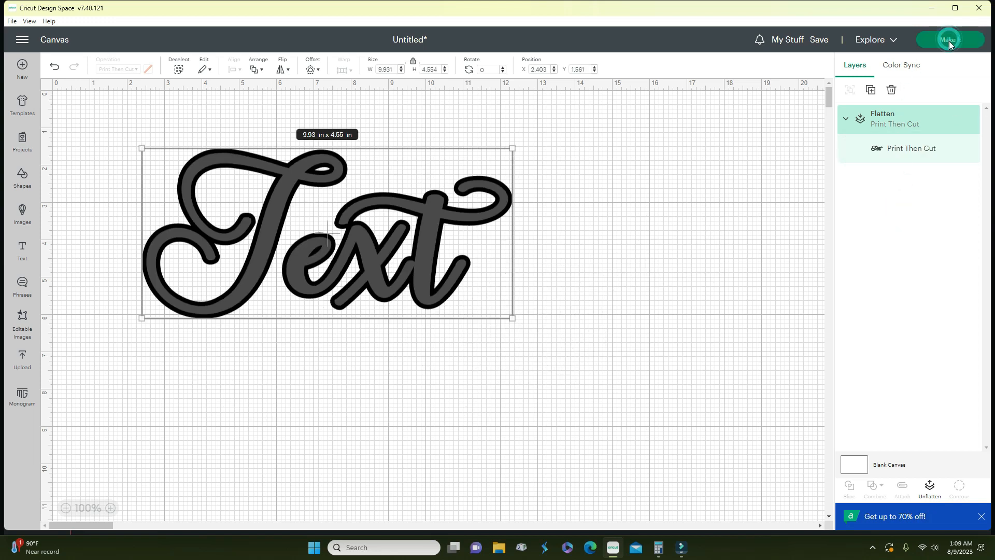
- Preview the flattened Text on the mat, cancel the cut, then shift the design right and down
click(950, 41)
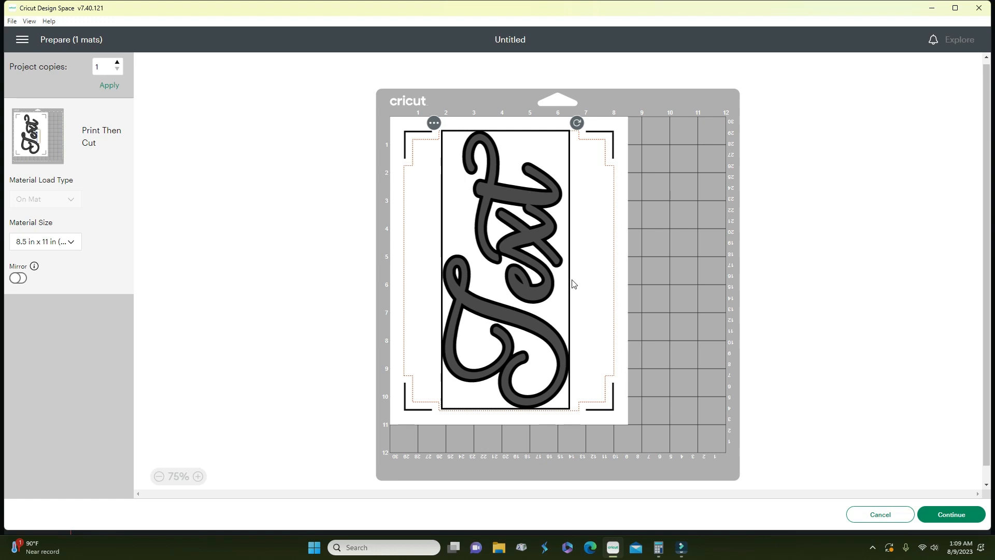
click(947, 520)
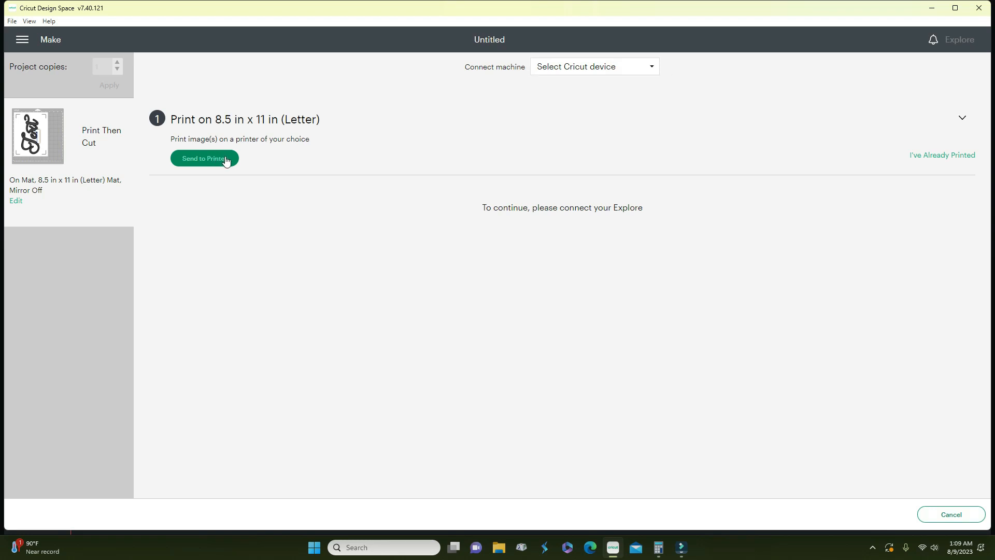
click(951, 519)
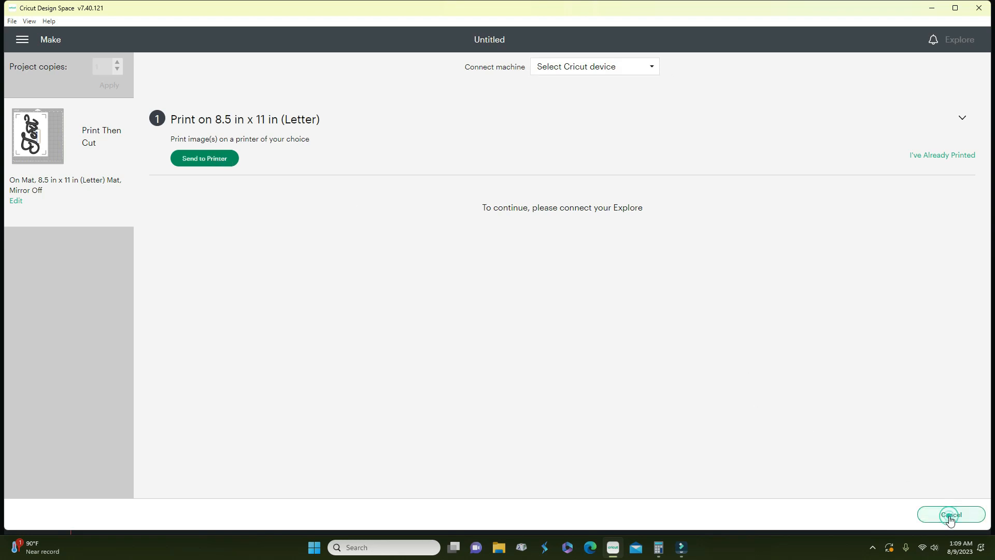
click(543, 60)
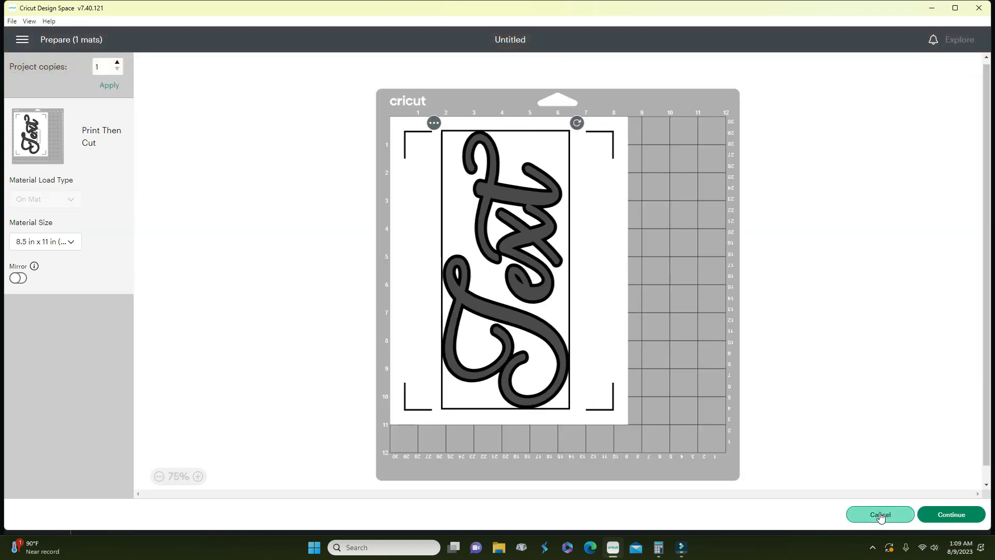
click(881, 514)
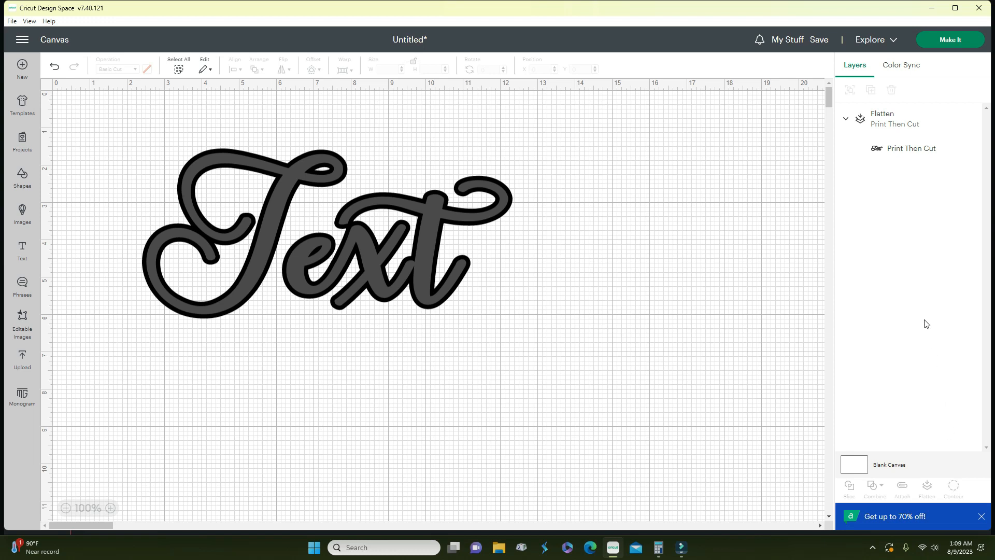
drag(413, 291, 468, 335)
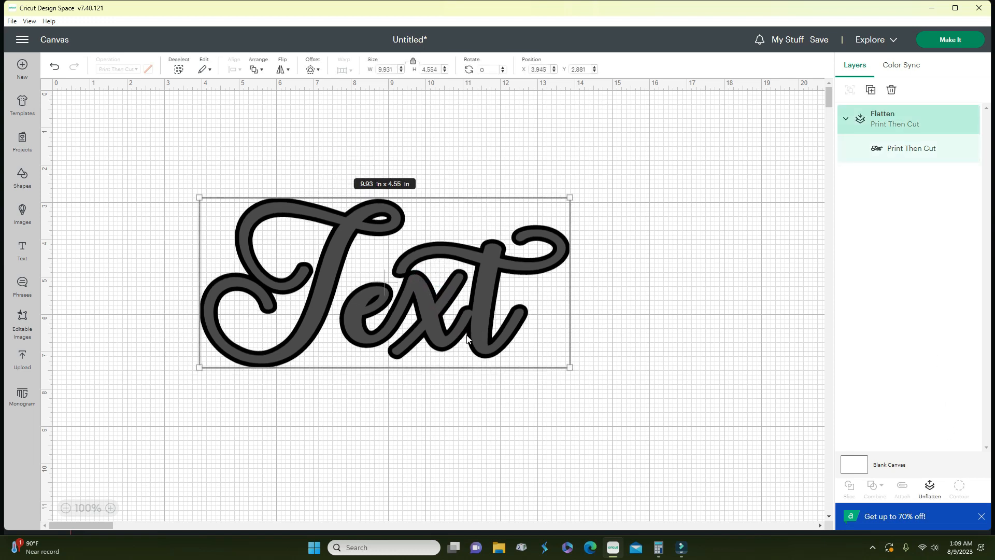